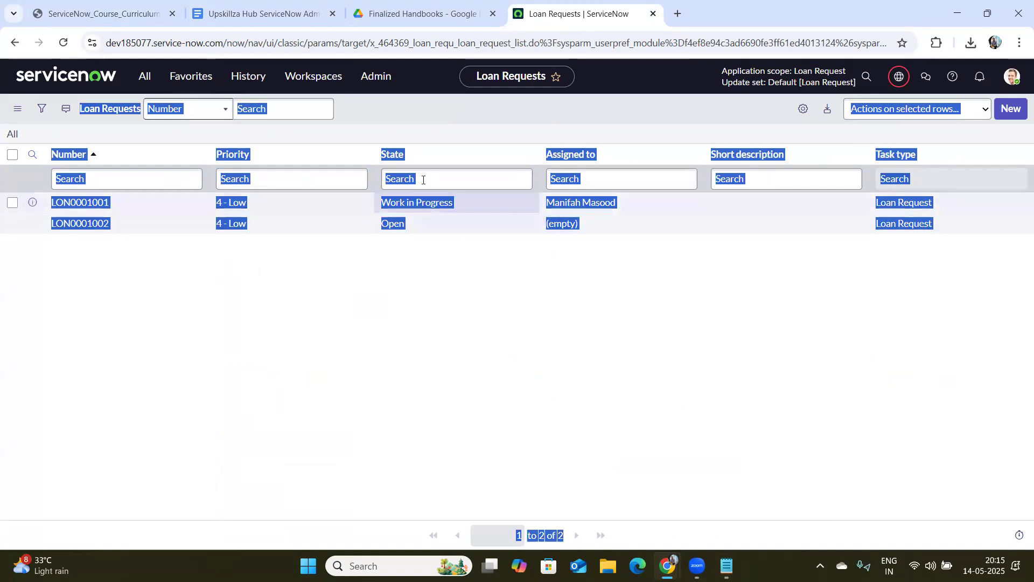
Step: Search the application navigator for Incident and open the module's list of all incidents in a new browser tab
left_click(144, 76)
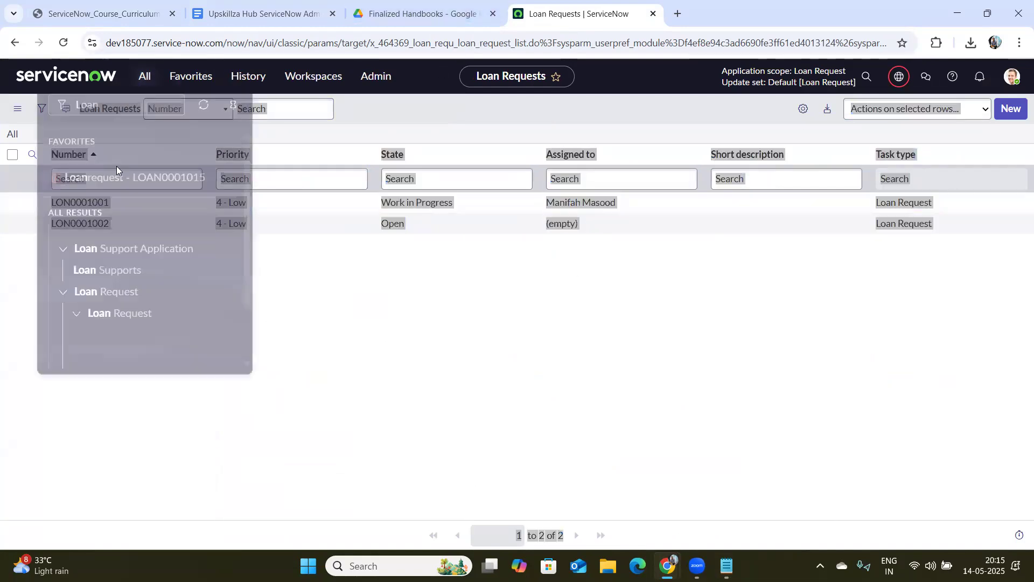
left_click(138, 115)
key("BackSpace")
key("BackSpace")
key("BackSpace")
key("BackSpace")
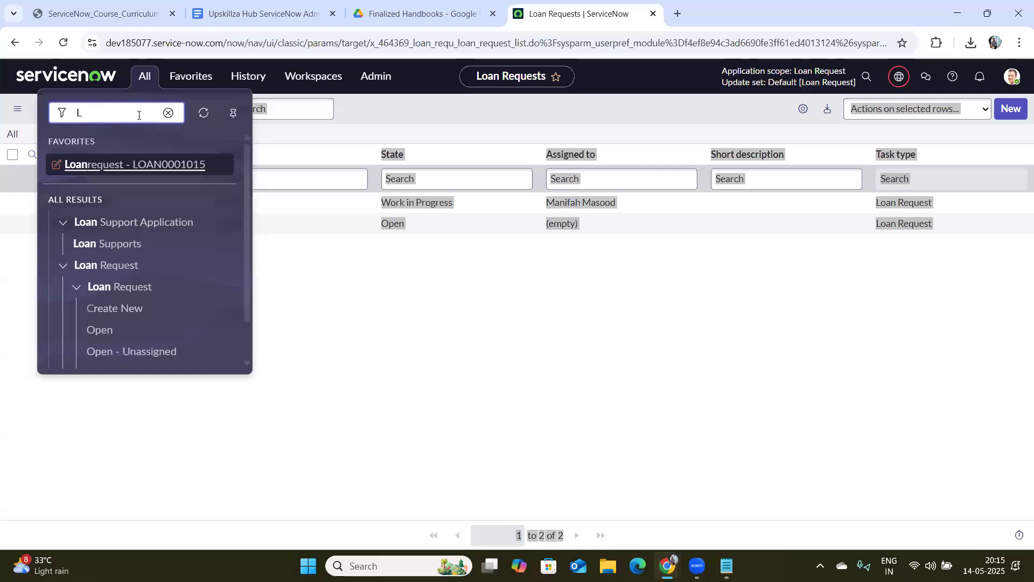
type("Incident")
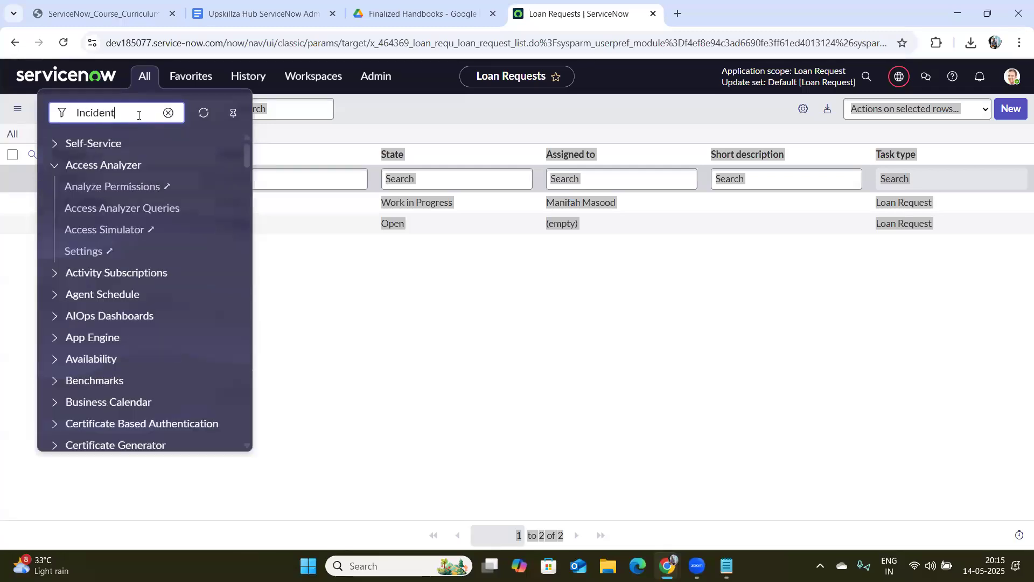
middle_click(111, 295)
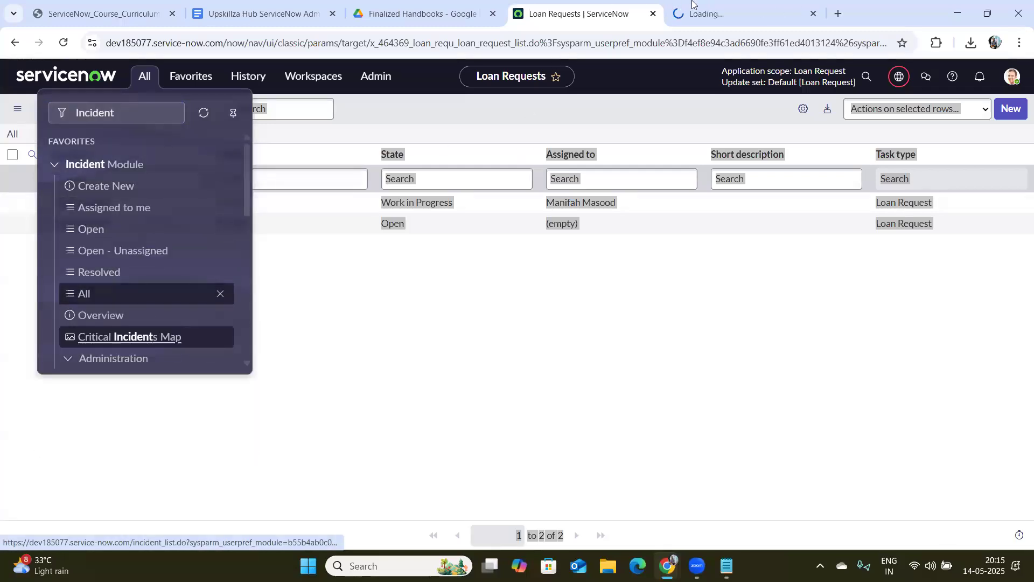
left_click(695, 6)
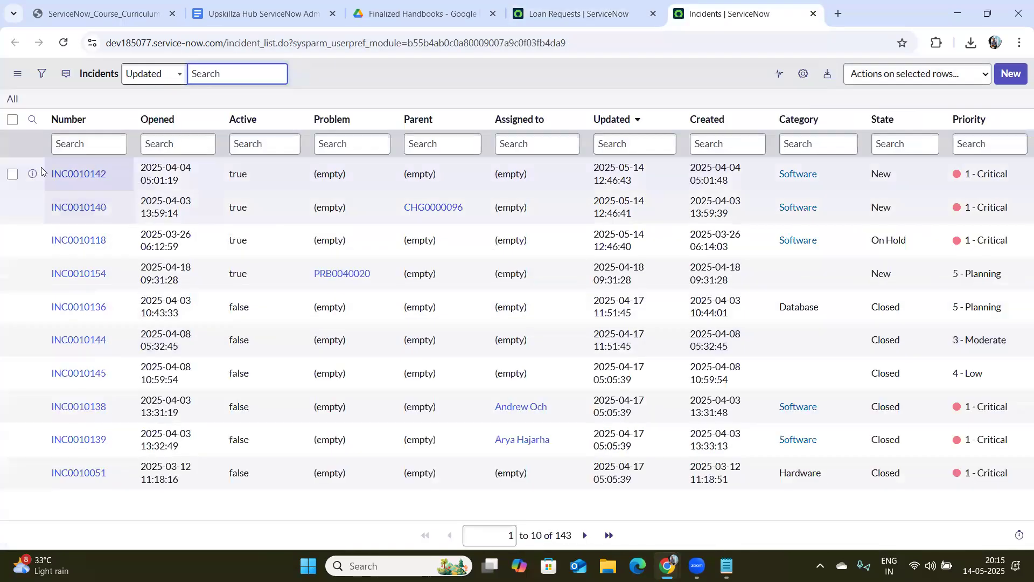
Step: Examine the incident list's records, the table name in the page address, and the displayed row range and total count
left_click_drag(539, 262, 590, 193)
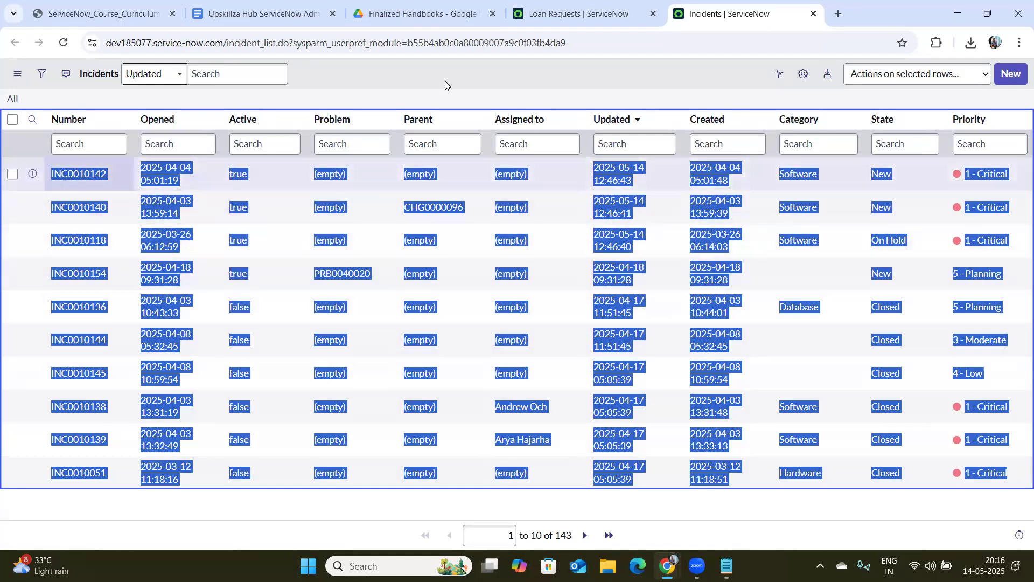
left_click(439, 191)
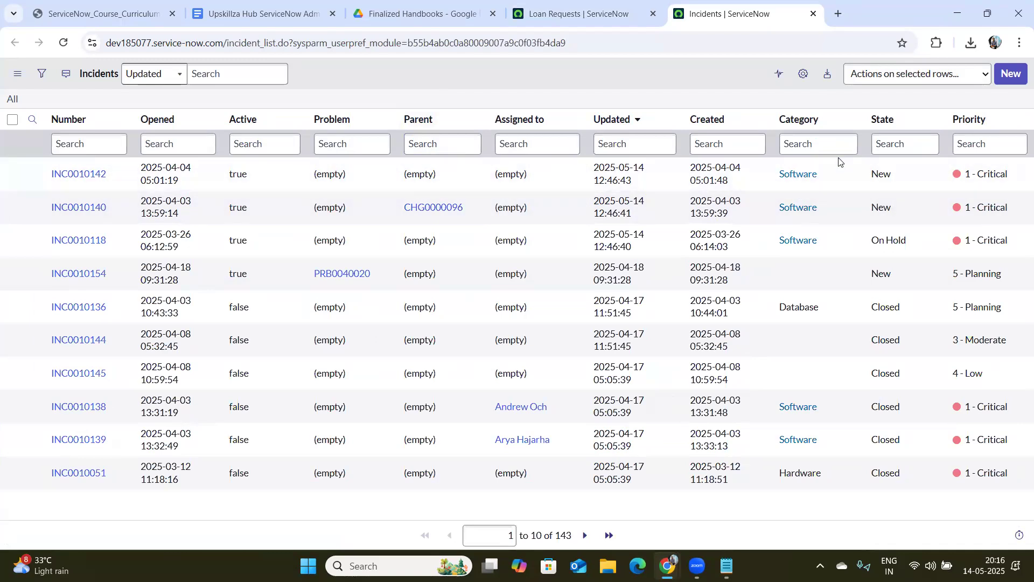
double_click(255, 42)
left_click_drag(254, 42, 57, 173)
left_click_drag(242, 212, 535, 530)
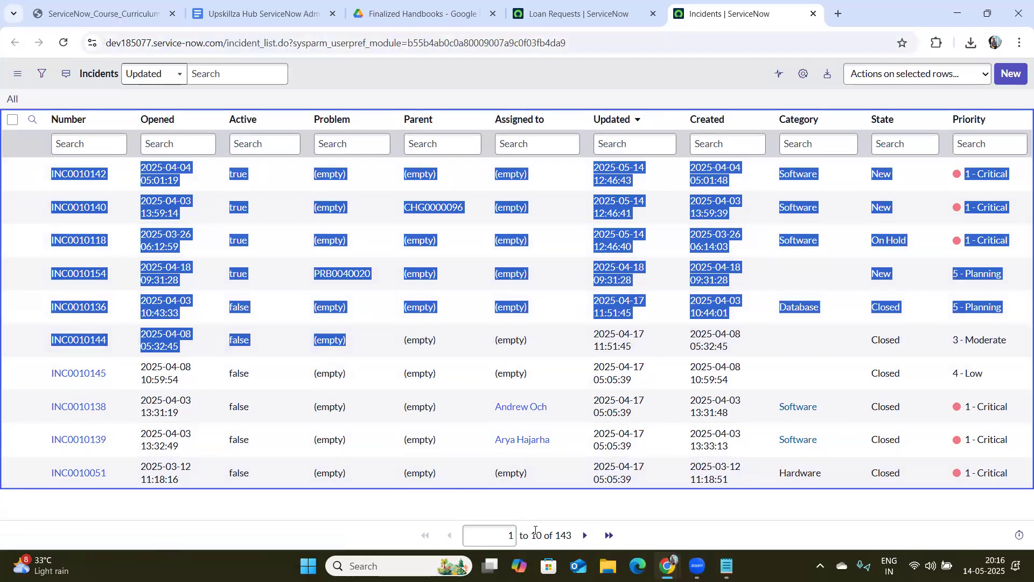
triple_click(563, 535)
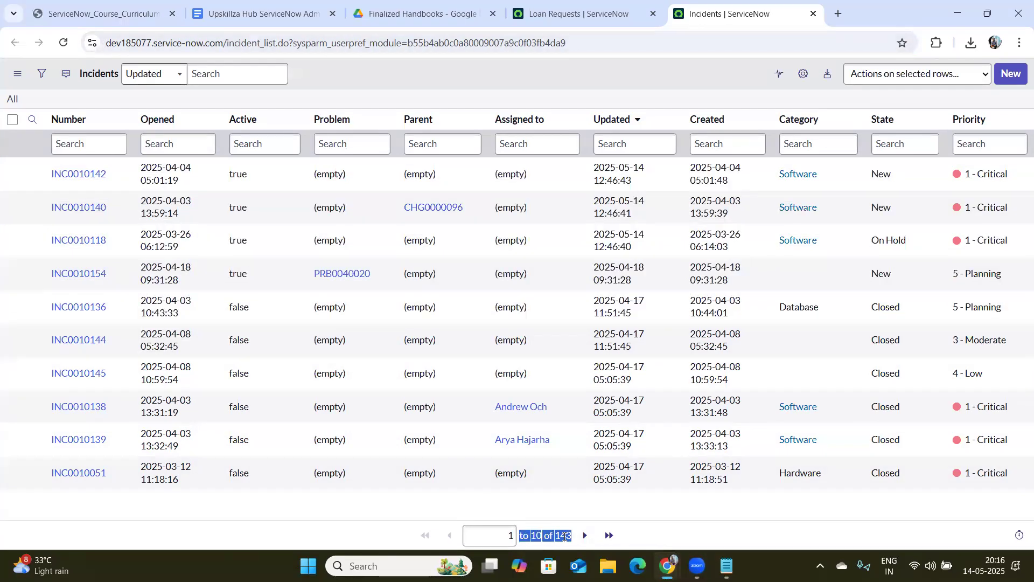
double_click(563, 535)
Step: Switch to Notepad to review the note on viewing 10 records, and compare it with the incident list's address and record total
left_click(727, 566)
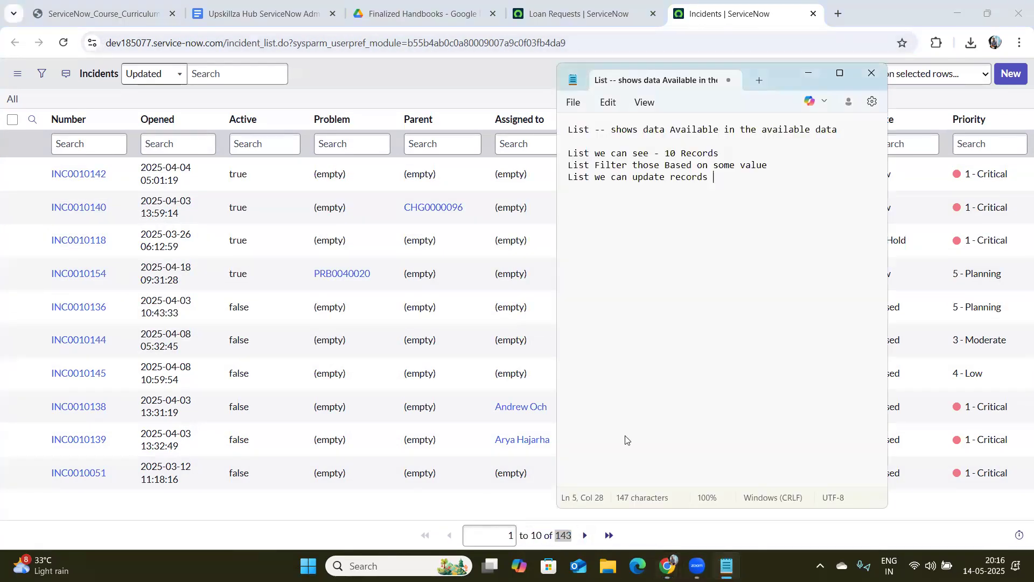
left_click_drag(569, 141, 736, 152)
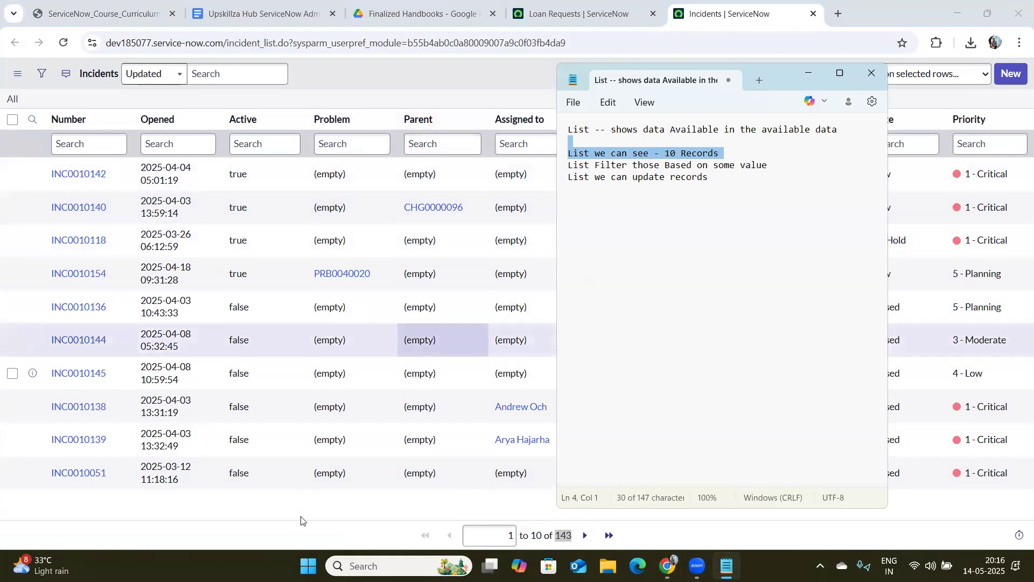
left_click(321, 525)
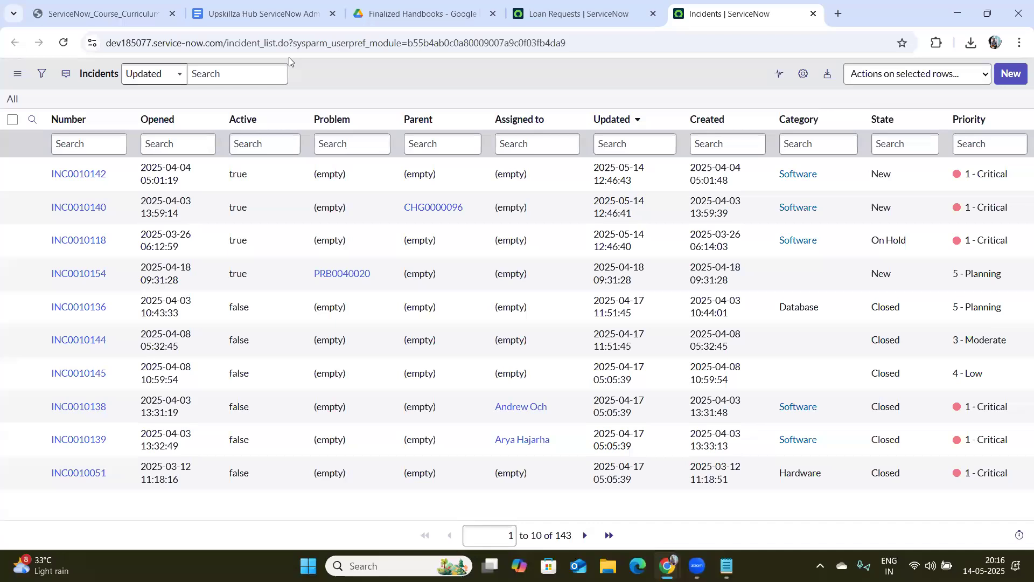
left_click(264, 42)
double_click(264, 42)
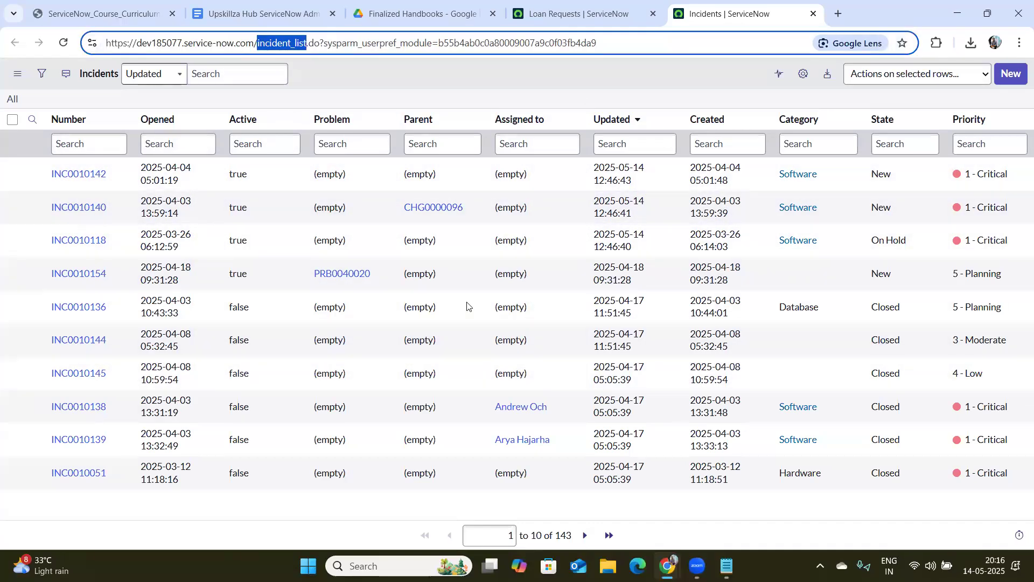
double_click(563, 534)
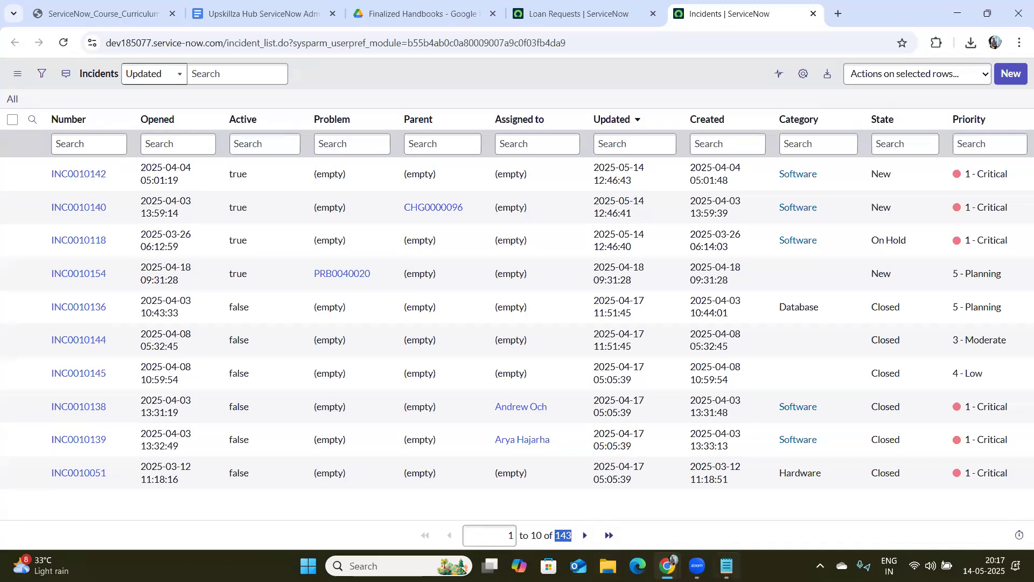
Step: In Notepad, add the line "1. I want filter incidents created with category is software" below the existing list notes
left_click(751, 451)
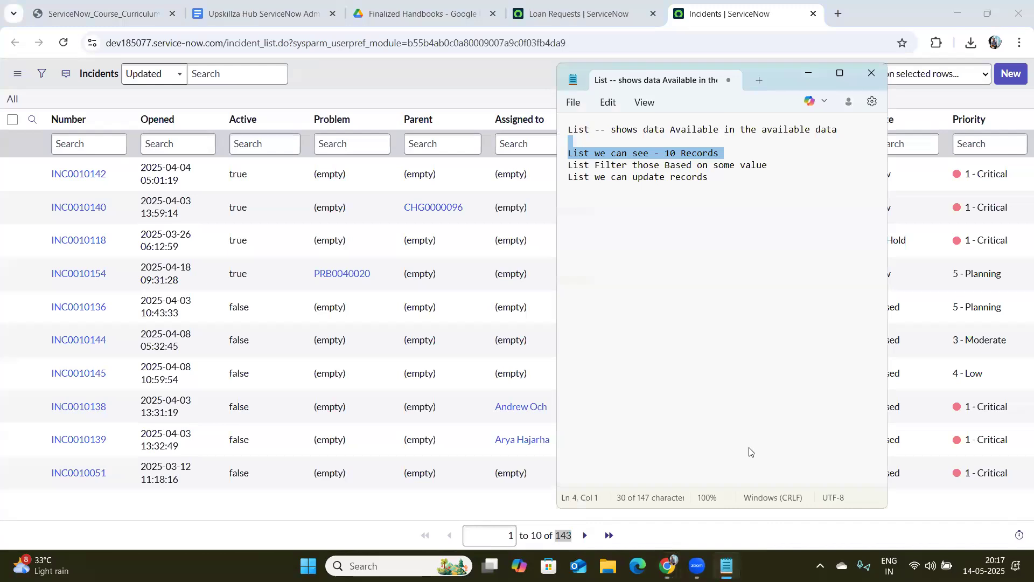
left_click(749, 194)
key("Return")
key("Return")
type("1. I want filter inciden")
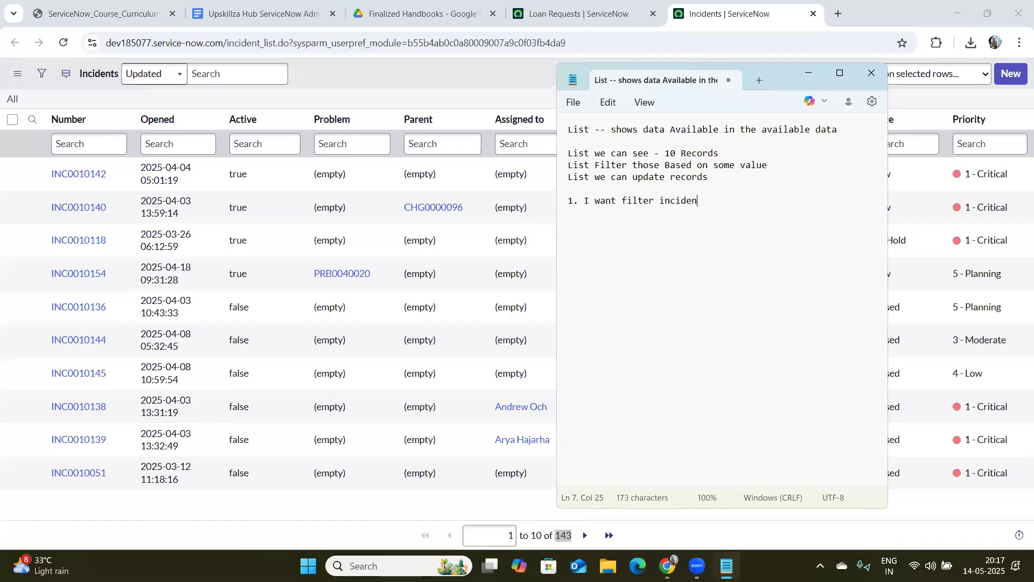
type("ts created with category is so")
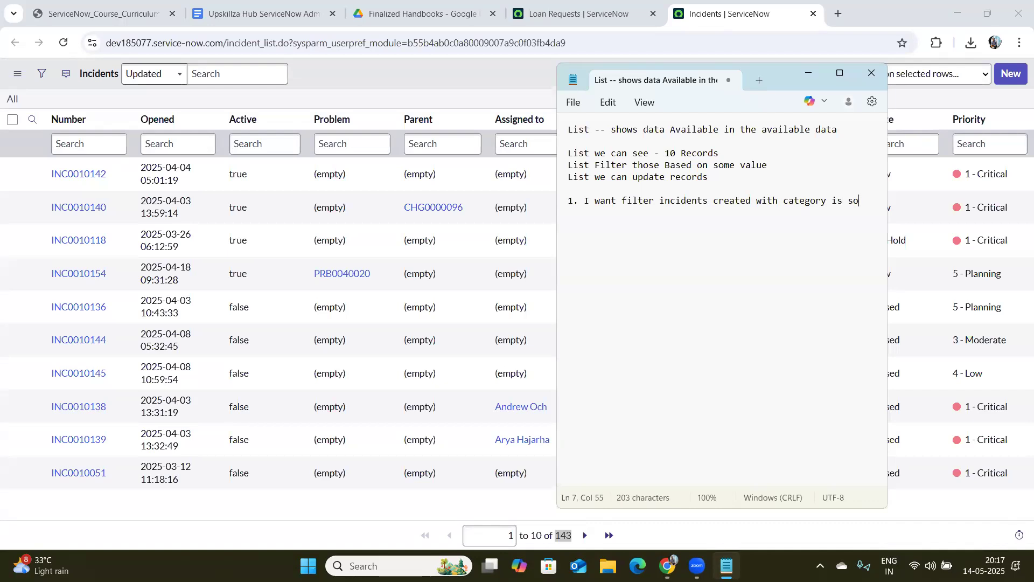
type("fteware")
left_click_drag(570, 200, 629, 214)
left_click(632, 215)
triple_click(586, 210)
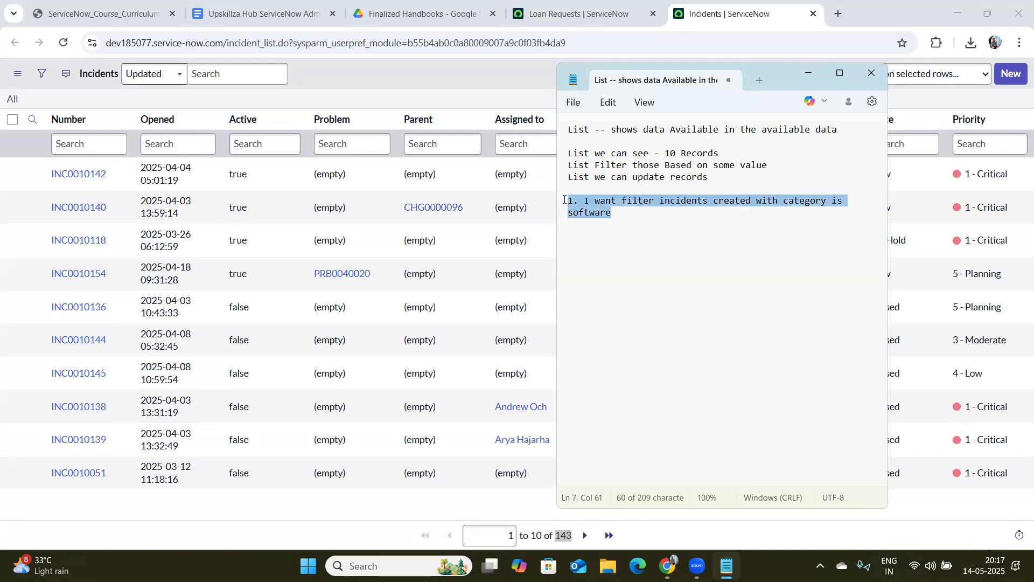
Step: Return to the incident list in the browser, inspect its natural language query and search fields, and reload the page
left_click(414, 74)
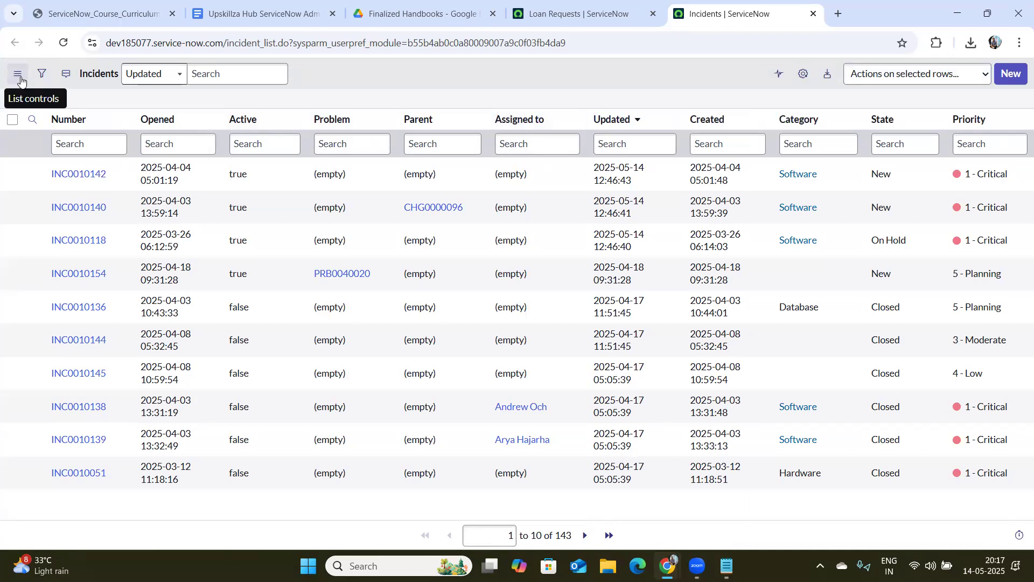
left_click(62, 77)
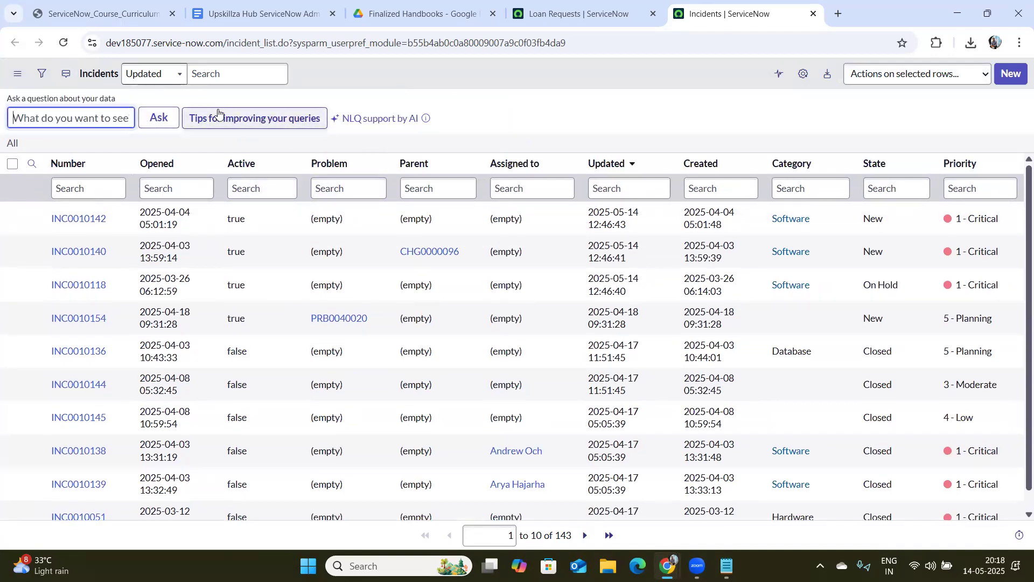
left_click(216, 72)
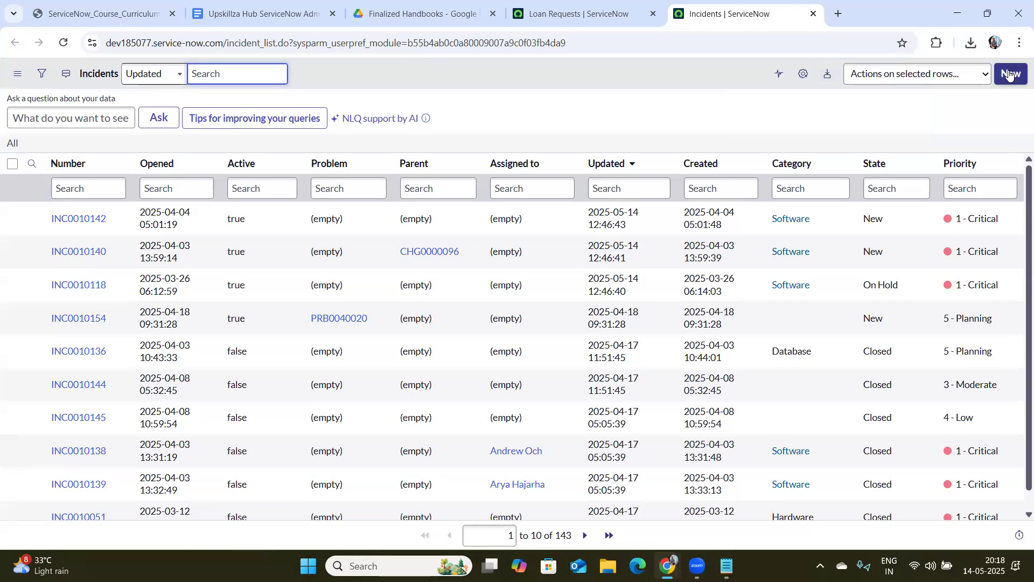
left_click(63, 42)
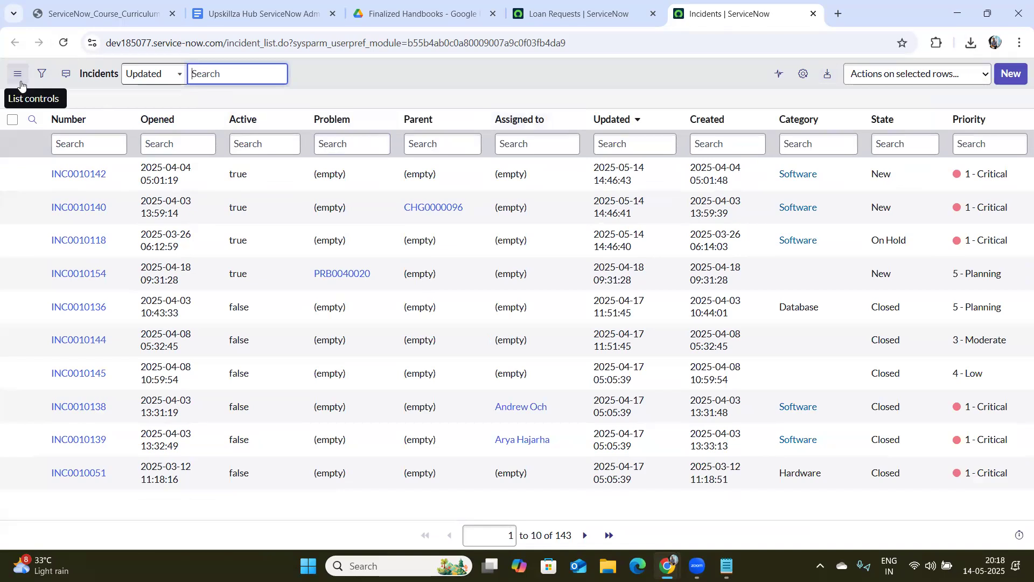
Step: Look through the incident list controls for filters, grouping and rows per page, leaving them without a selection
left_click(20, 80)
mouse_move(68, 96)
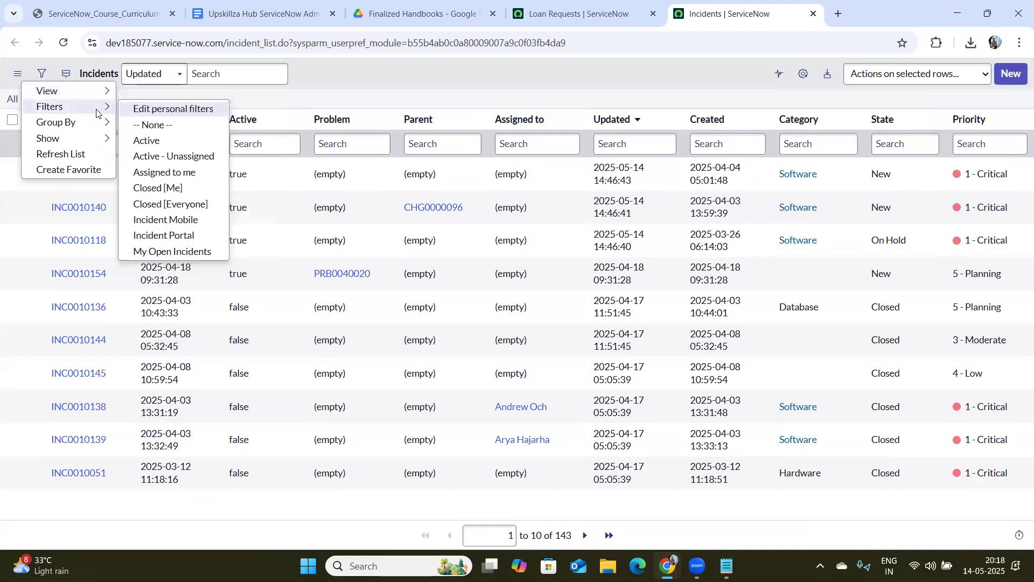
mouse_move(98, 125)
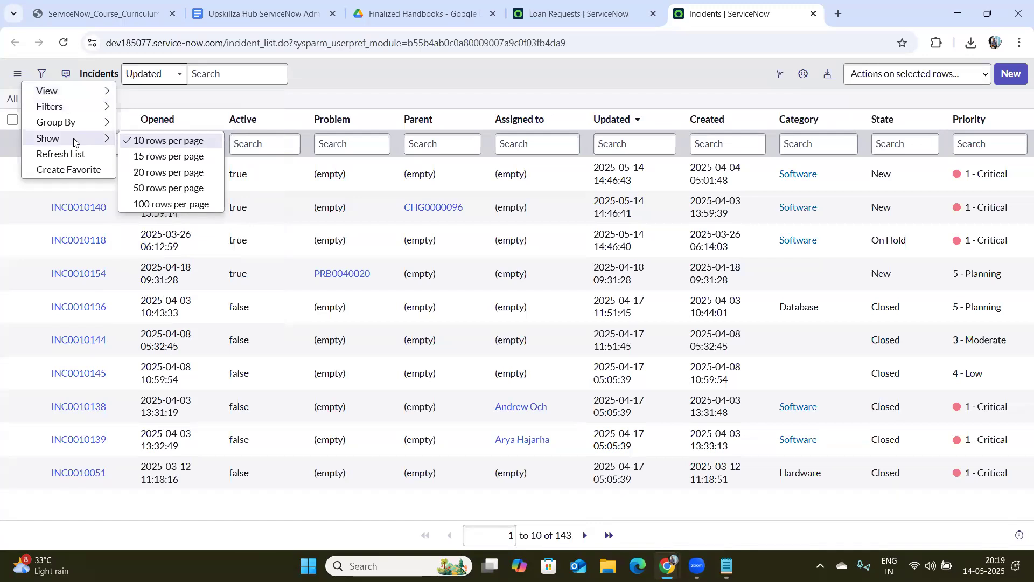
key("Escape")
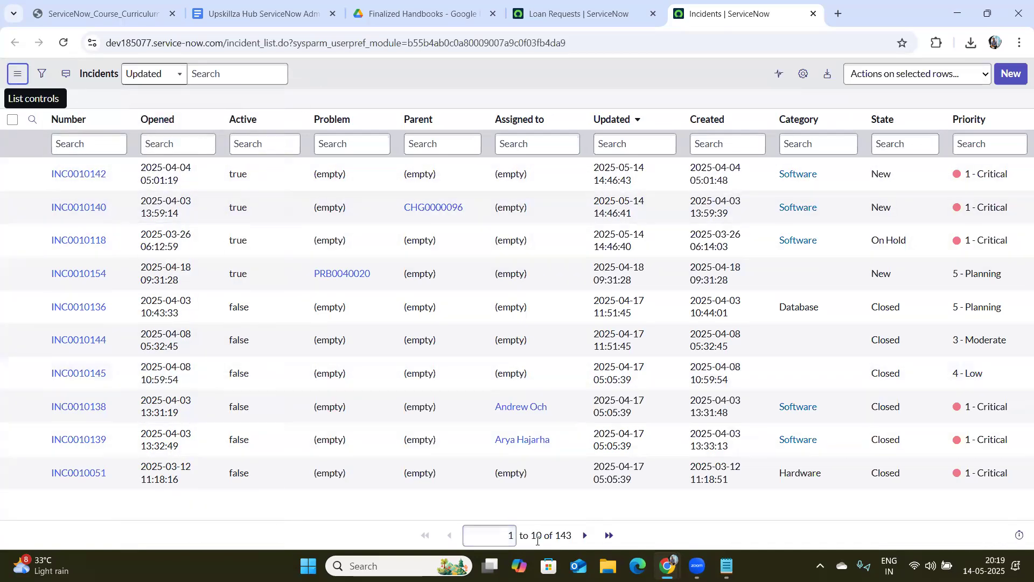
Step: Make the 10-row incident list start at record 2 and check the displayed row range
double_click(537, 539)
left_click(513, 537)
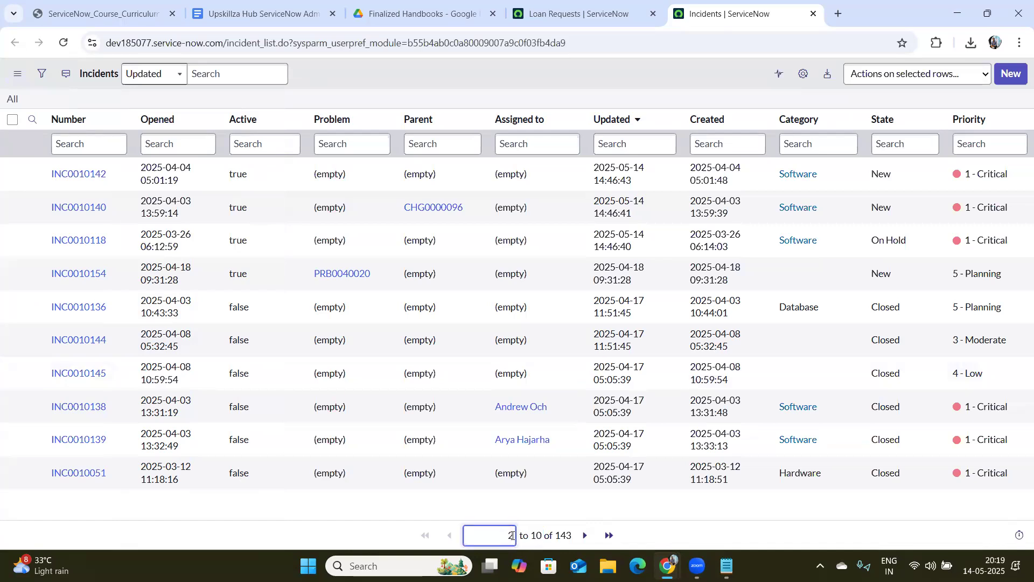
type("2")
key("Return")
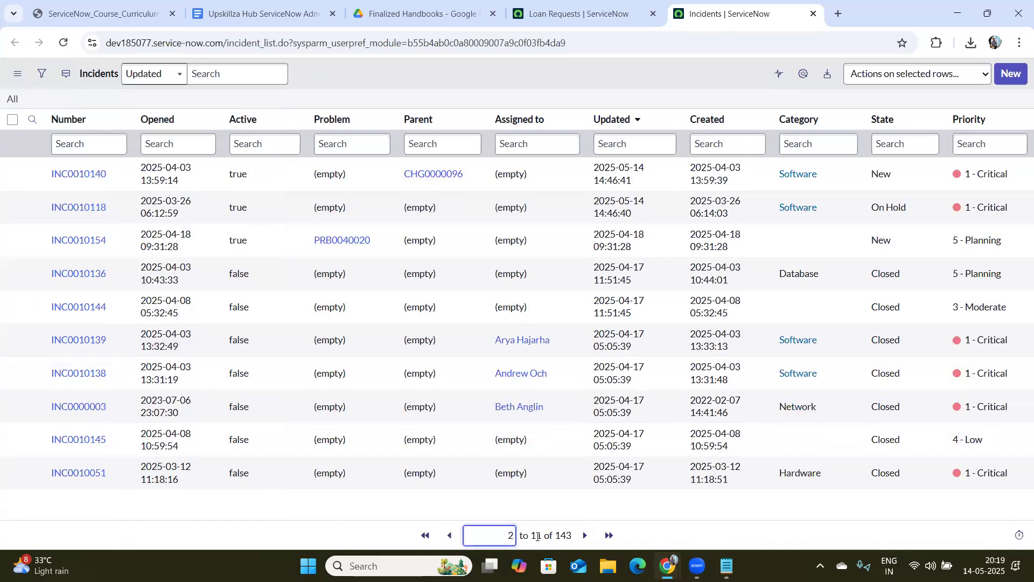
double_click(536, 536)
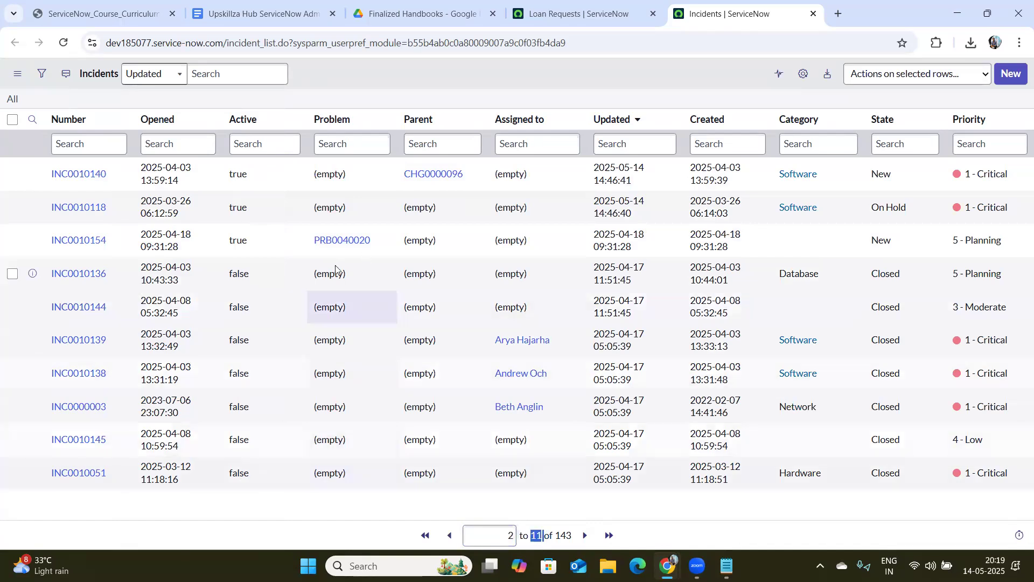
Step: Set the incident list to show 100 rows per page and check the displayed row range
left_click(17, 74)
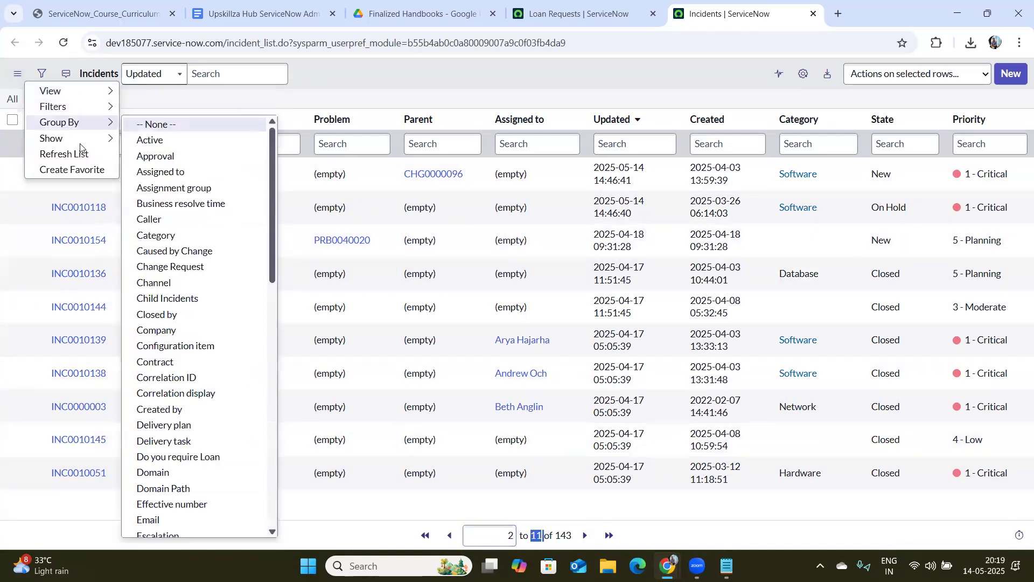
mouse_move(108, 123)
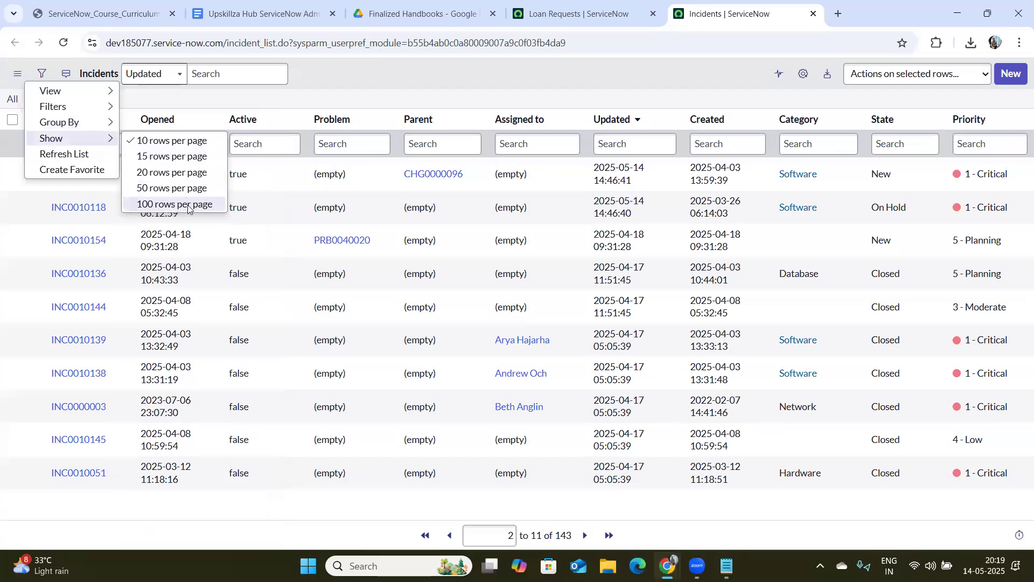
left_click(188, 207)
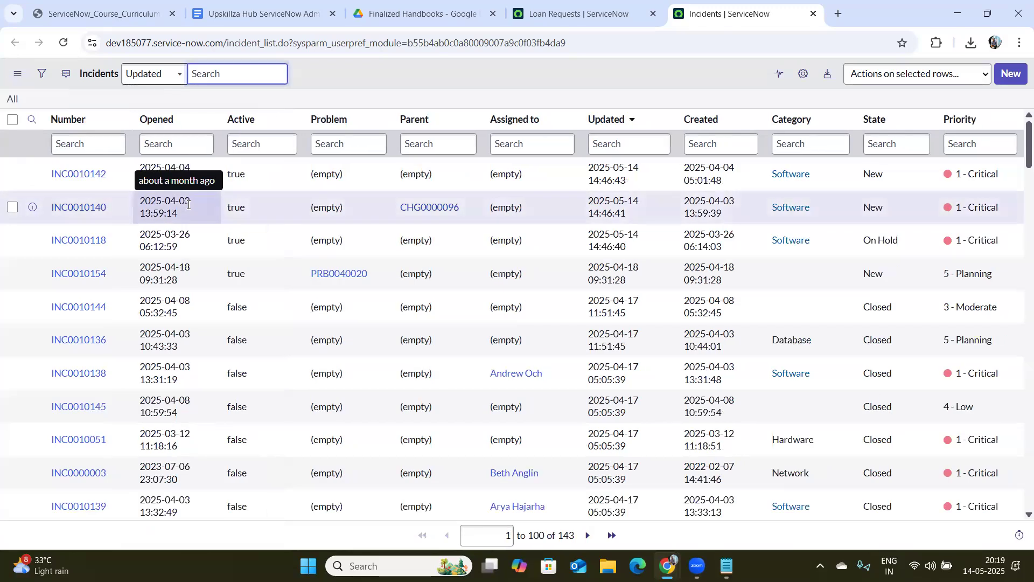
double_click(536, 535)
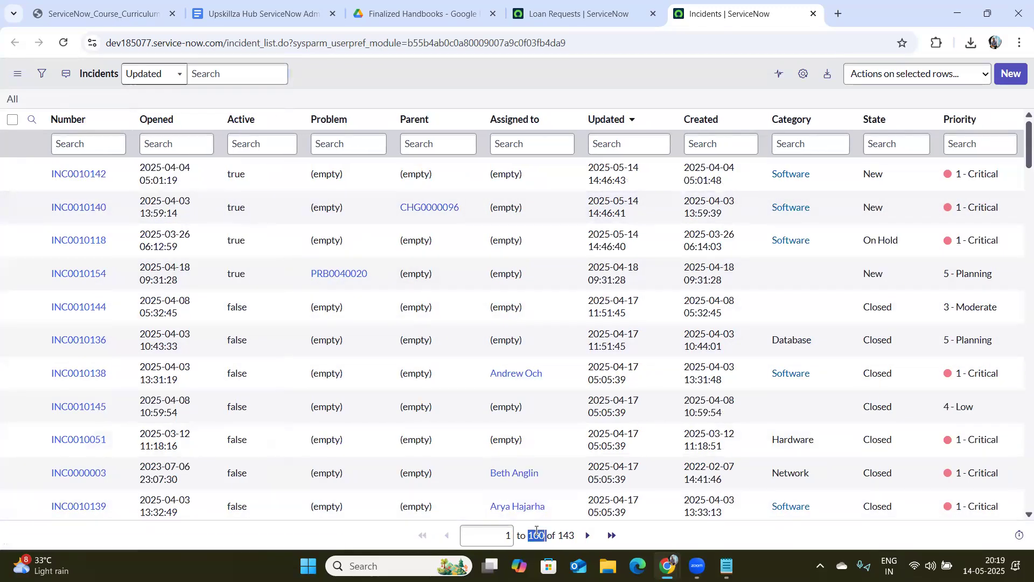
Step: Make the 100-row incident list start at record 2
left_click(507, 539)
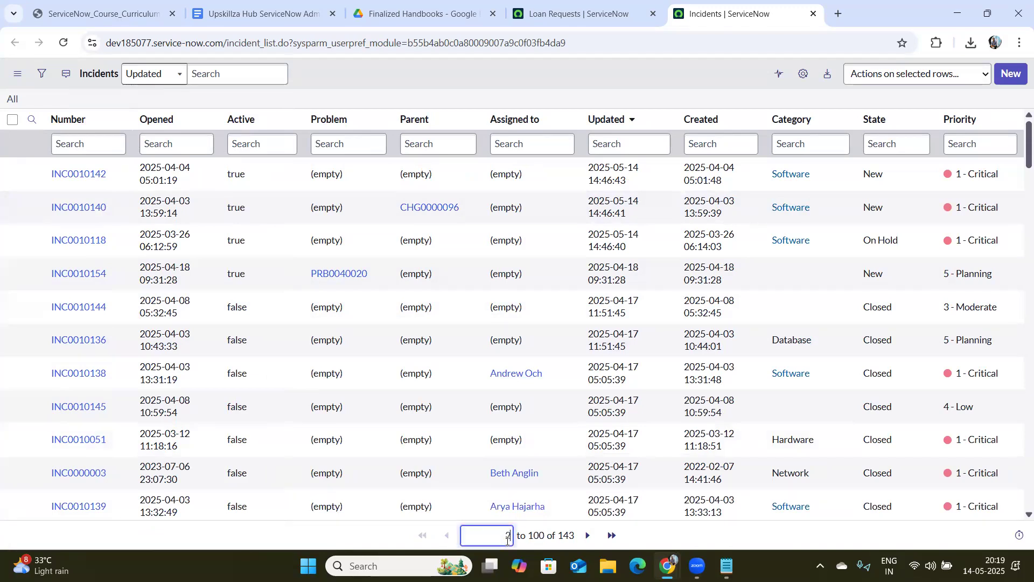
type("2")
key("Return")
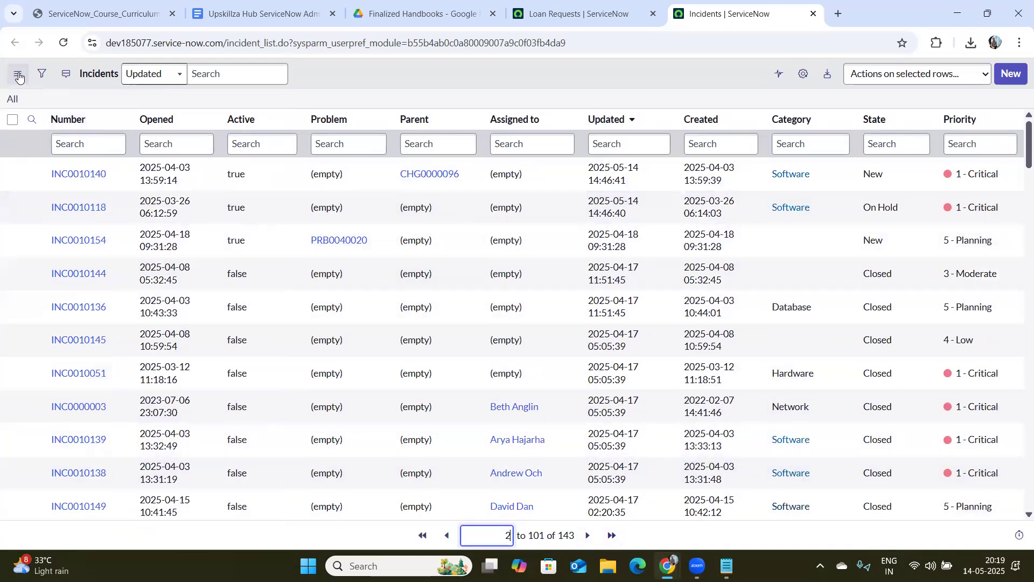
Step: Look through the available views for the incident list, leaving the current view selected
left_click(17, 74)
mouse_move(82, 81)
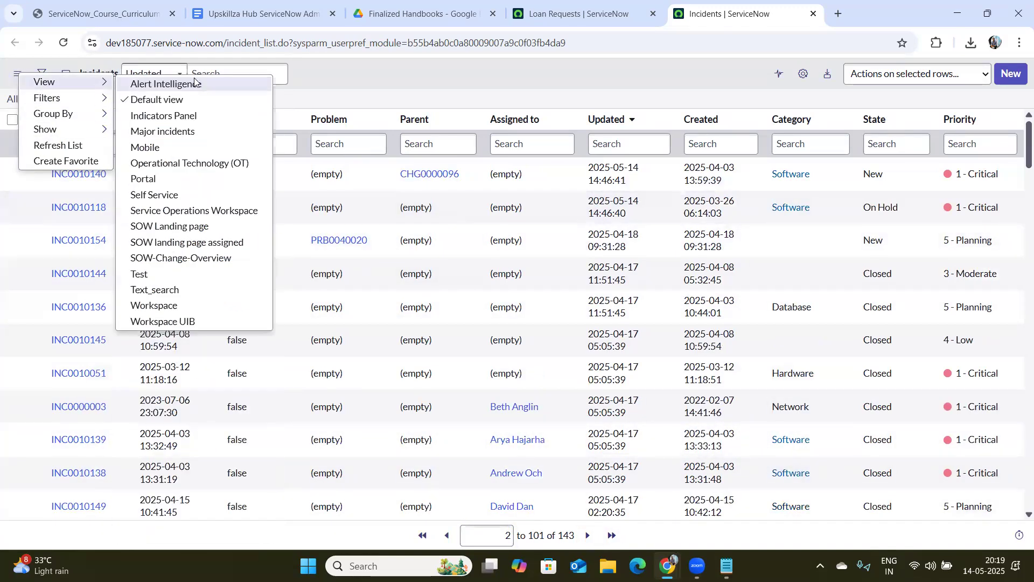
key("Escape")
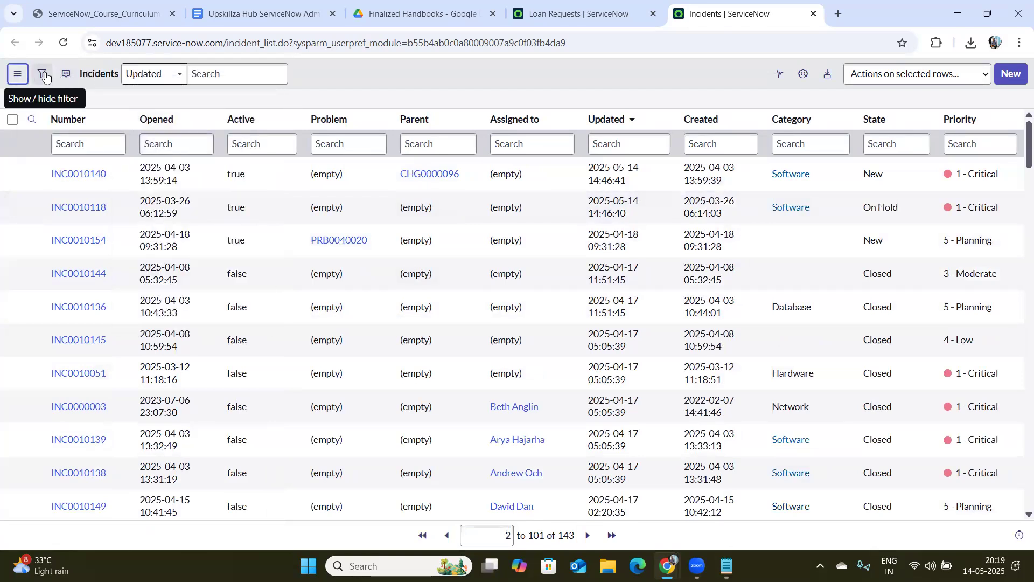
Step: Show the incident filter conditions, and in Notepad add the line "Filter -- Filter" below the software category requirement
left_click(45, 77)
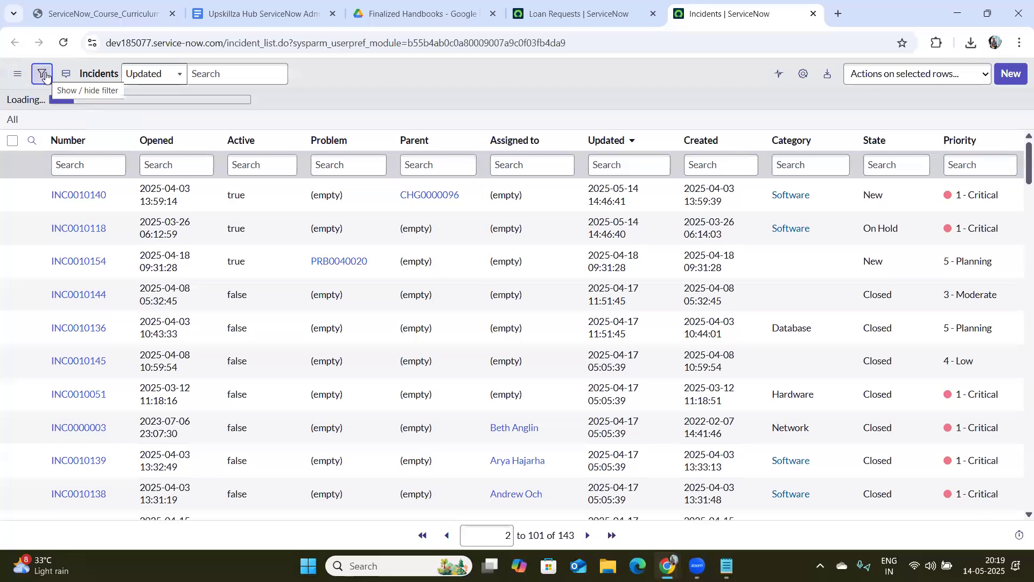
left_click(727, 566)
left_click(648, 221)
key("Return")
key("Return")
type("Fil")
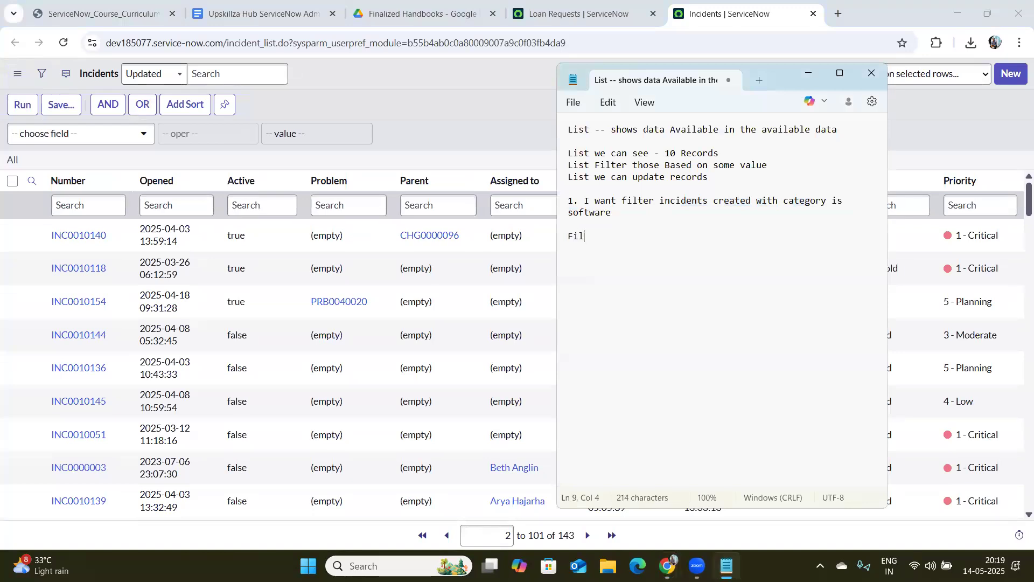
type("ter -- Filter")
left_click_drag(786, 166, 584, 162)
left_click(677, 237)
left_click_drag(584, 200, 648, 222)
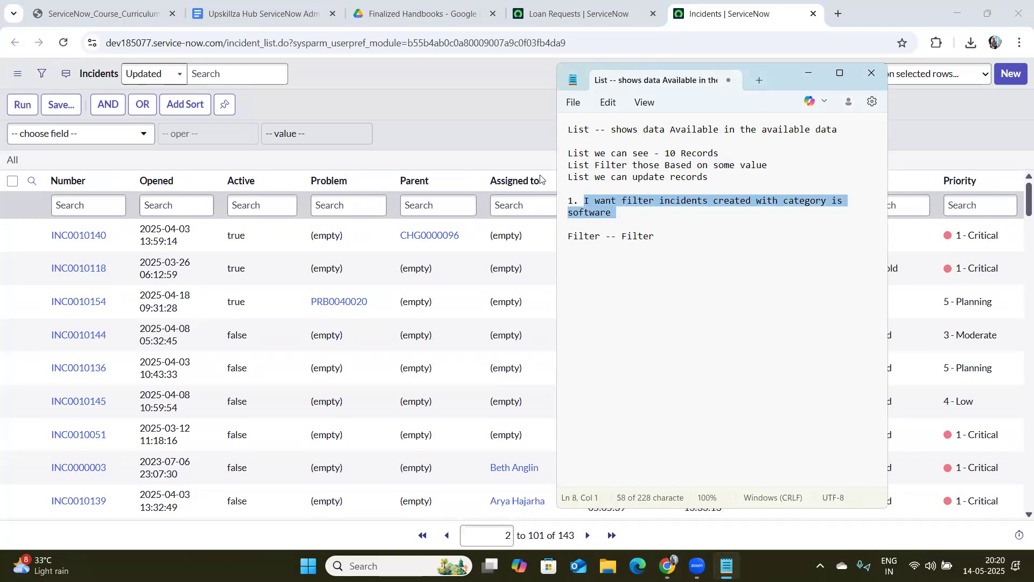
Step: Switch back to Chrome and set the incident filter condition to Category is Software
left_click(443, 164)
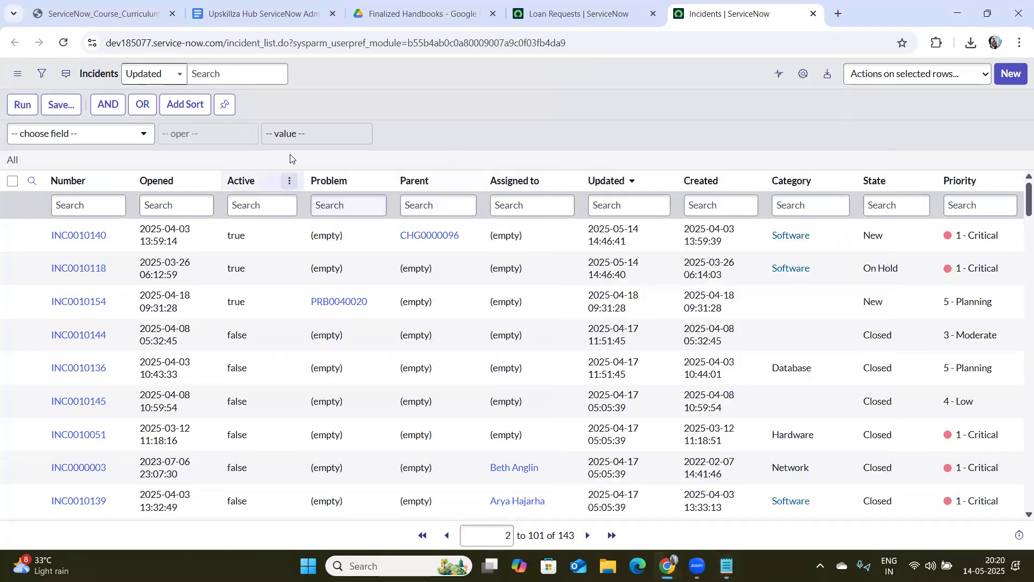
left_click(46, 138)
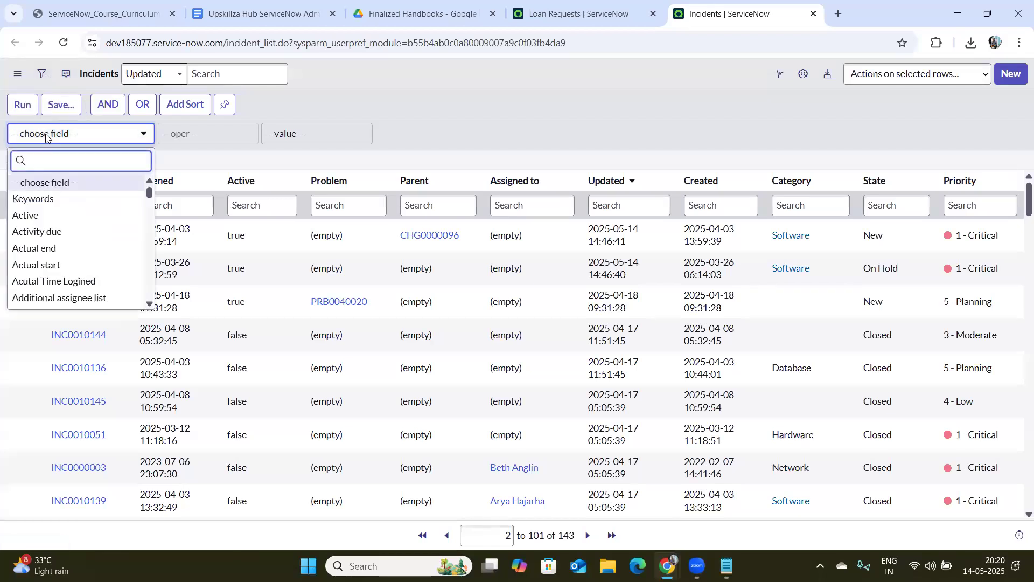
type("Cate")
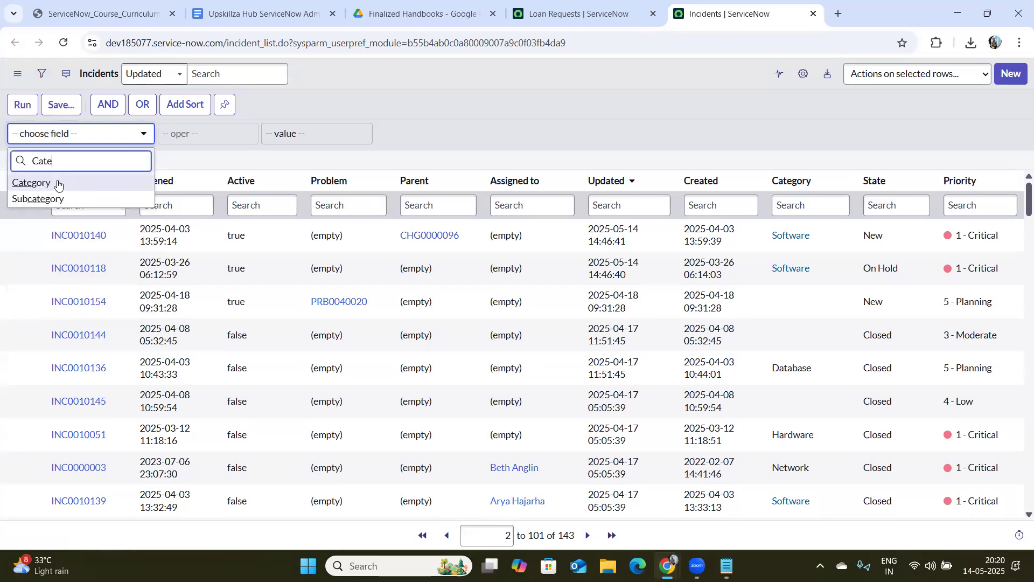
left_click(56, 183)
left_click(213, 136)
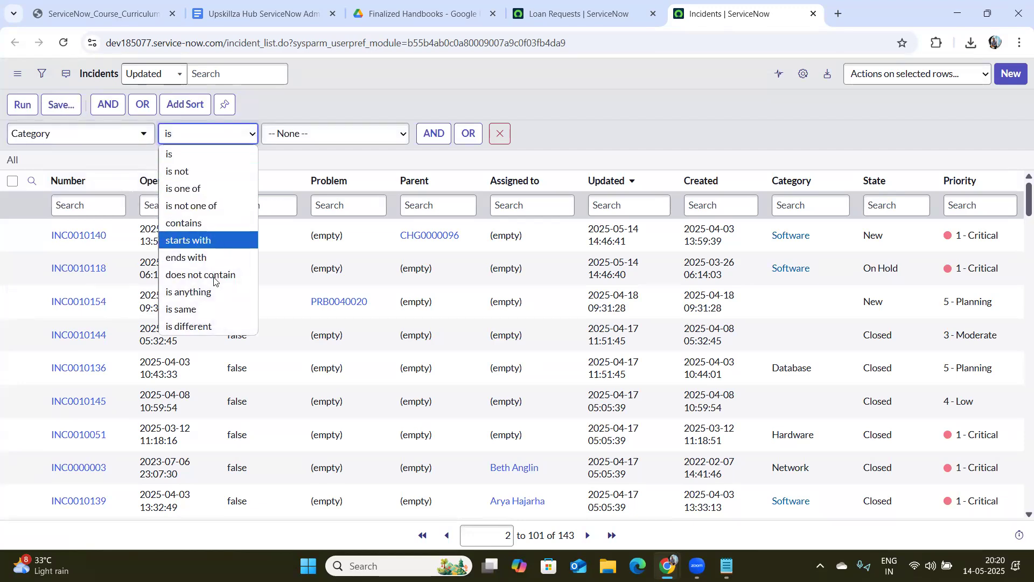
left_click(208, 152)
left_click(281, 137)
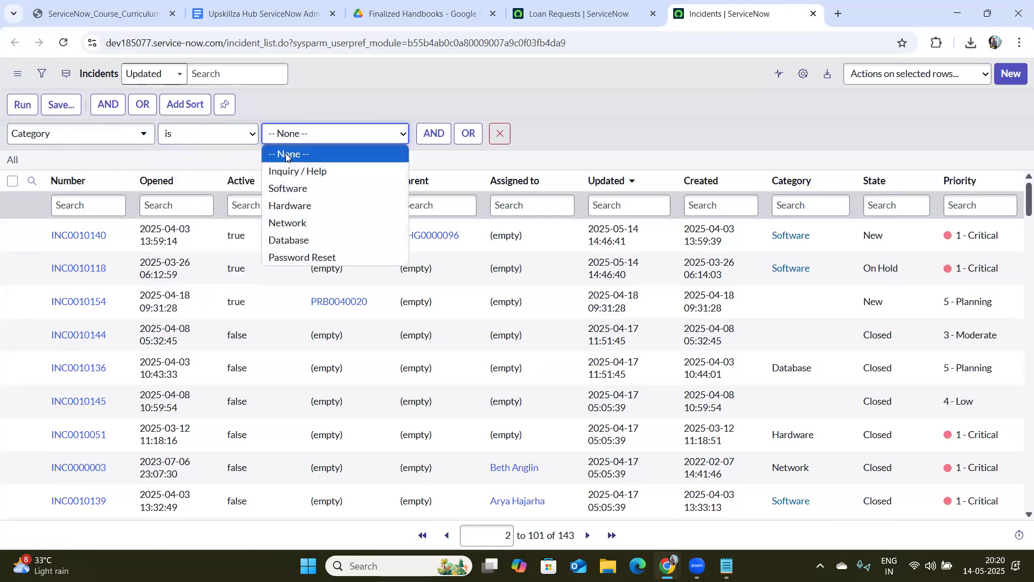
left_click(291, 188)
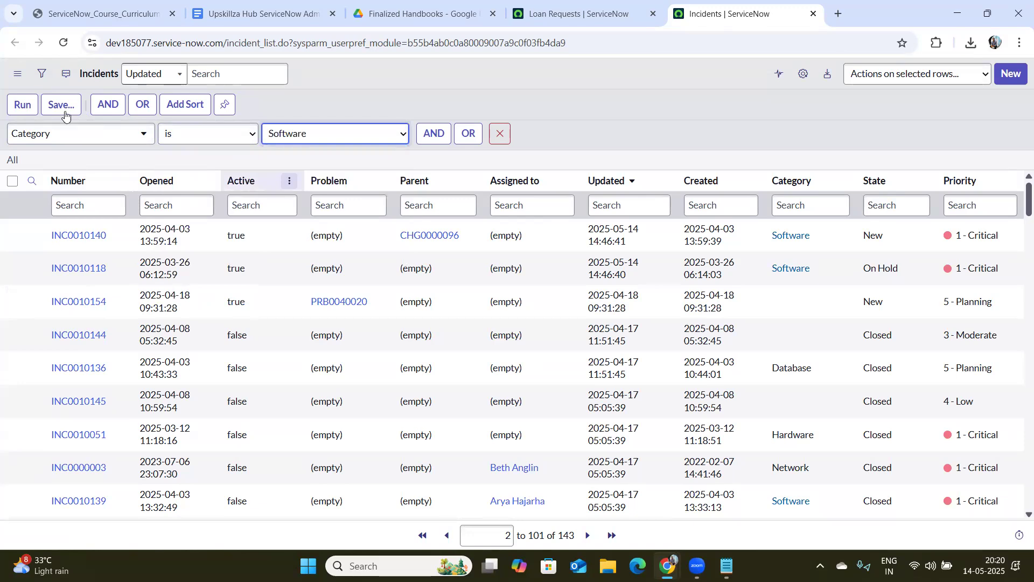
Step: Run the Software category filter and check the record range of the incident list
left_click(32, 104)
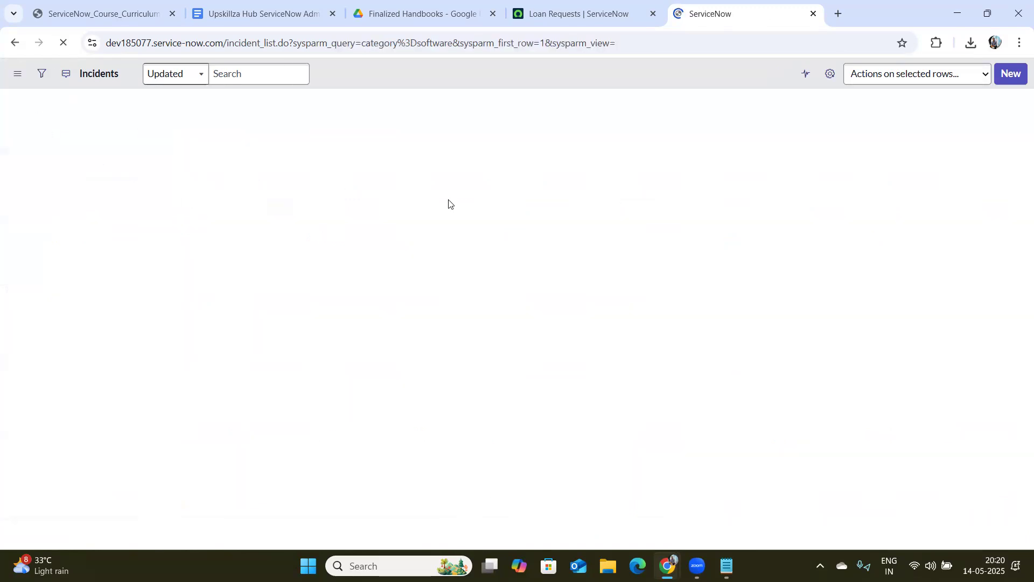
key("Tab")
key("Tab")
key("Tab")
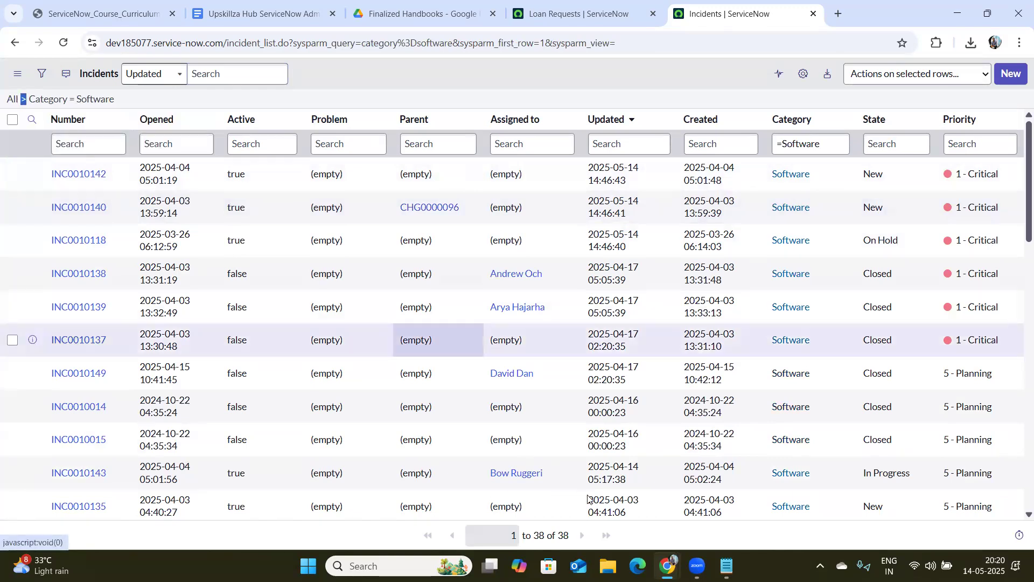
double_click(539, 534)
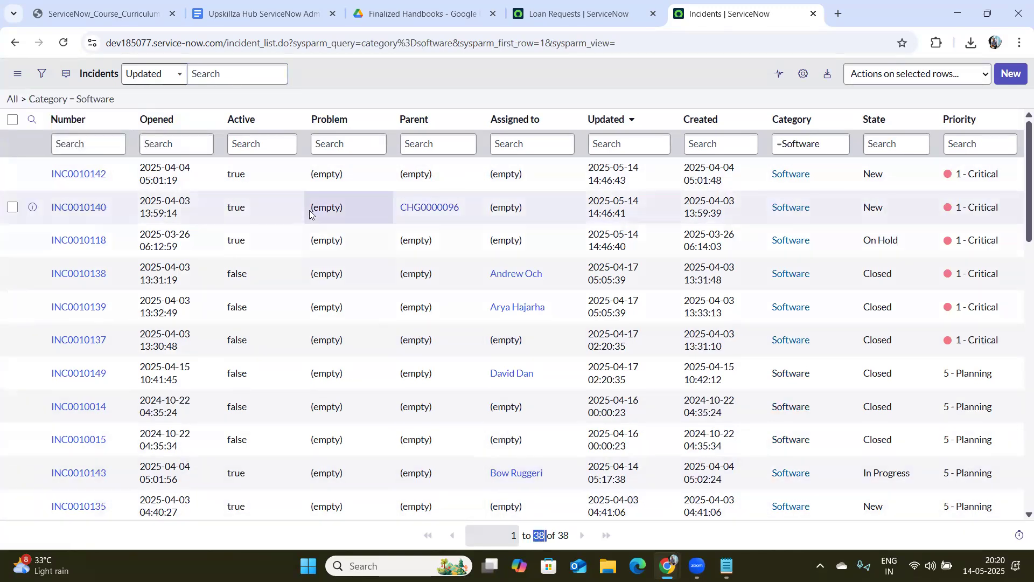
Step: Change the filter condition to Category is Hardware and run it on the incident list
left_click(45, 76)
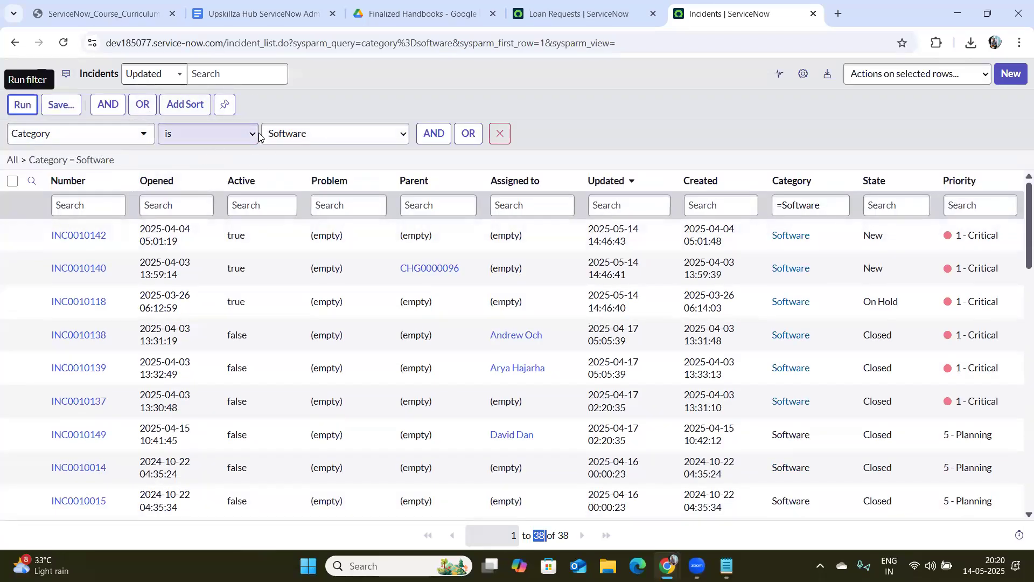
left_click(341, 133)
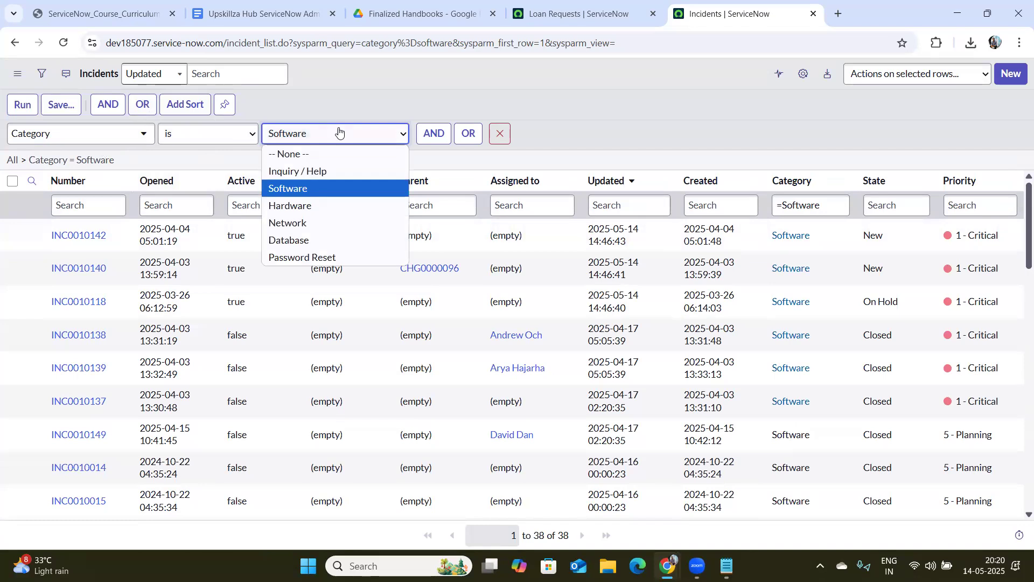
left_click(317, 205)
left_click(23, 104)
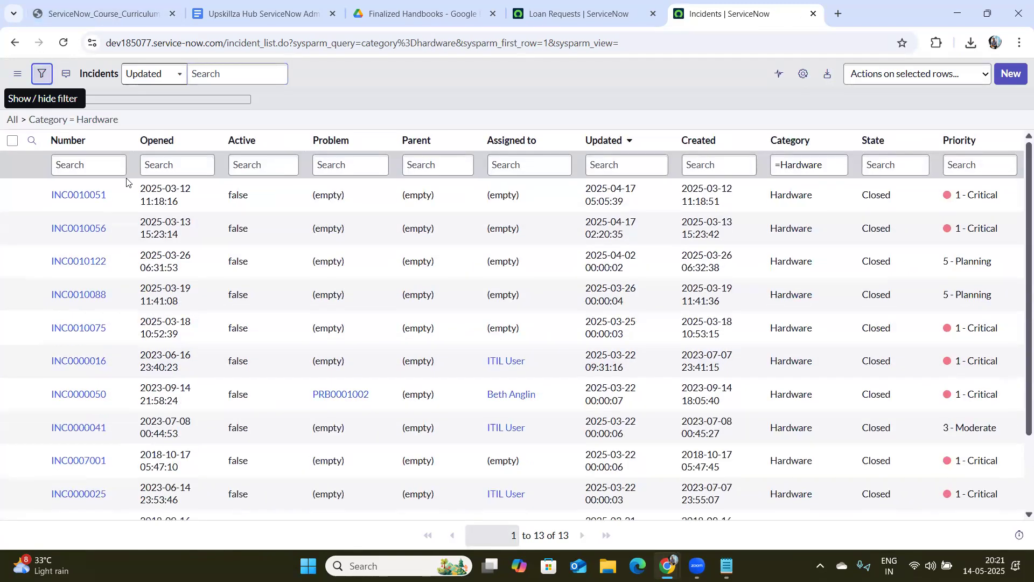
Step: Change the filter condition to Category is Network and run it on the incident list
left_click(41, 73)
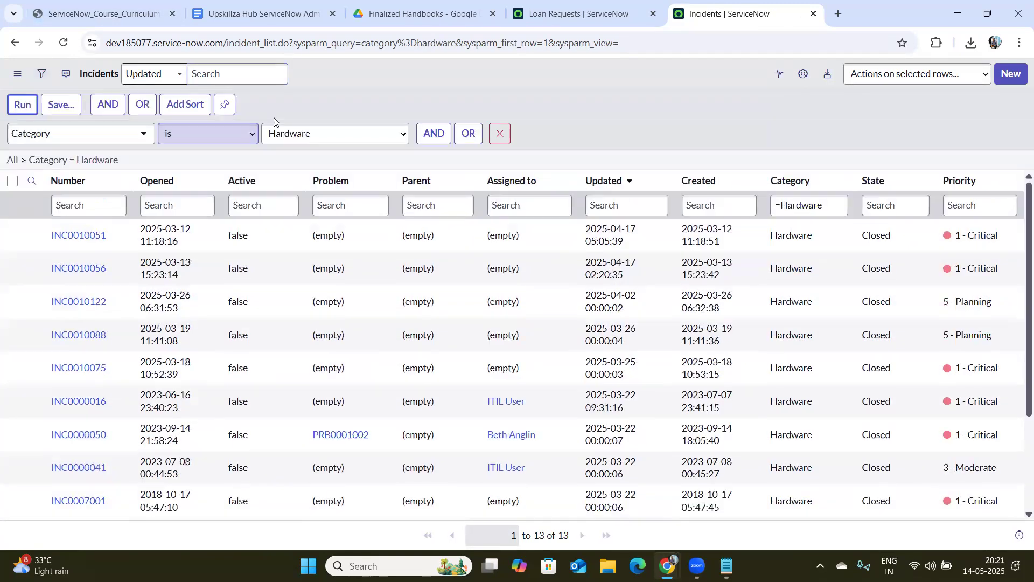
left_click(316, 134)
left_click(347, 221)
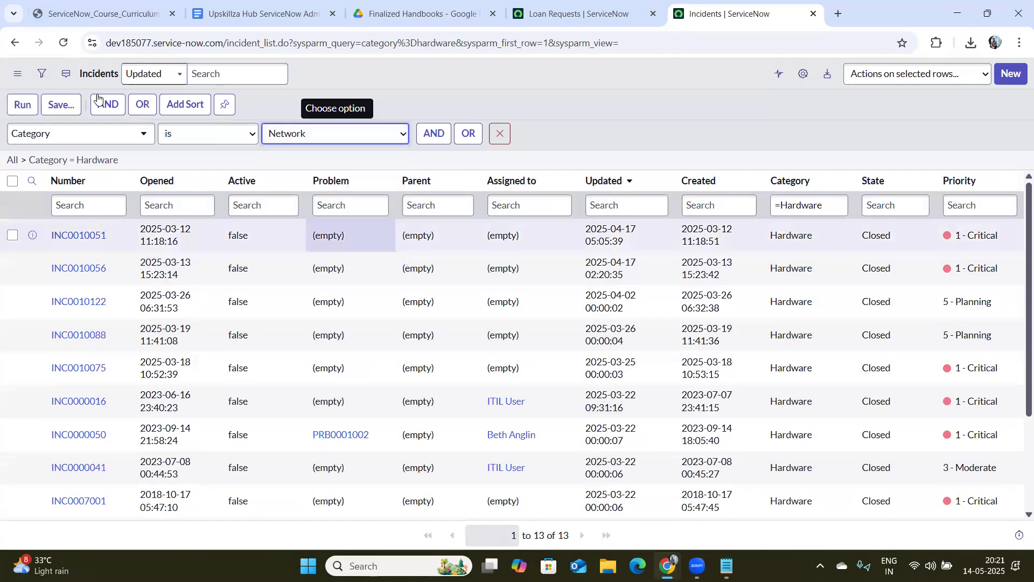
left_click(24, 103)
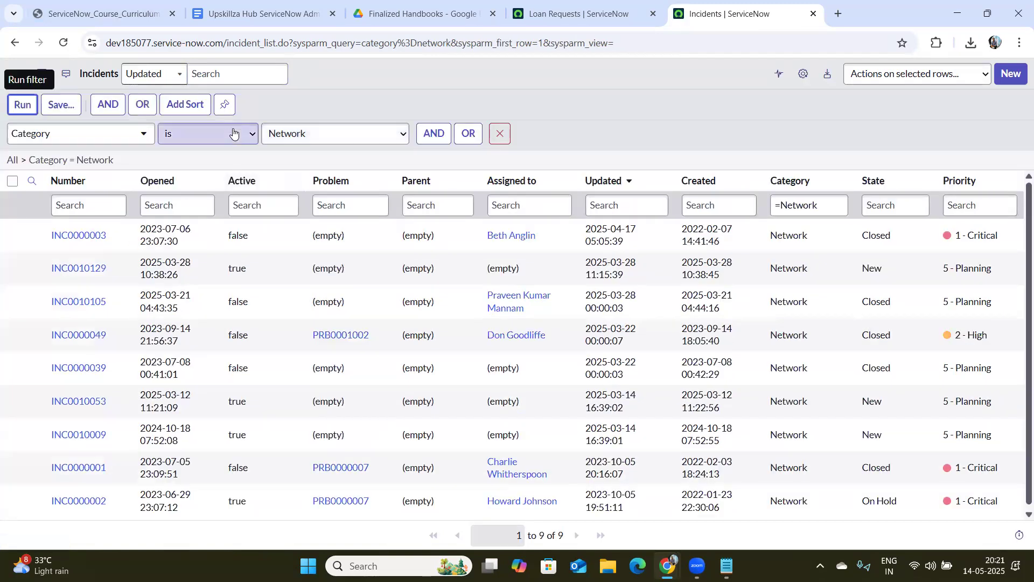
Step: Filter the incidents to those where Category is not Network and check the total number of records
left_click(233, 134)
left_click(215, 171)
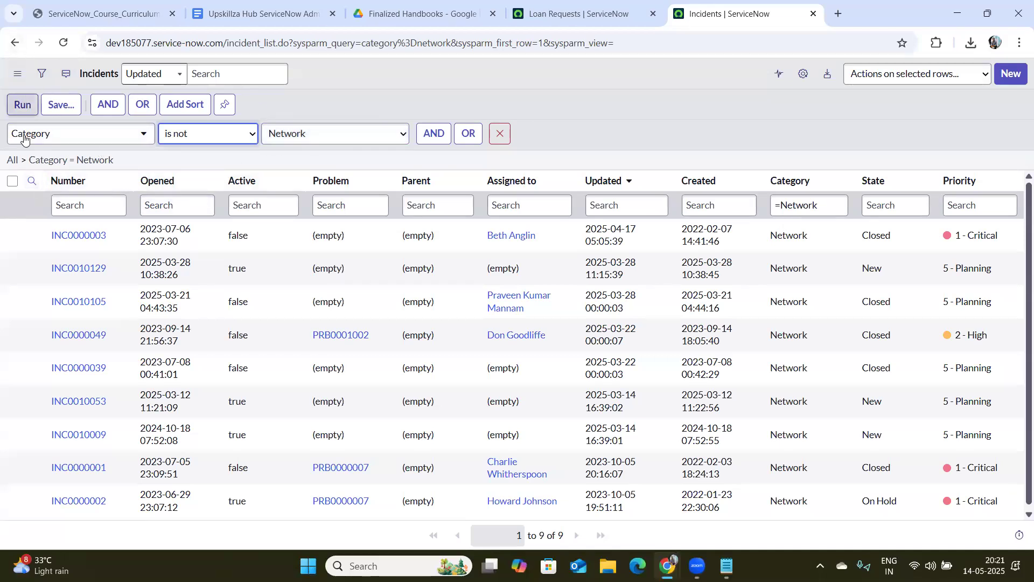
left_click(26, 109)
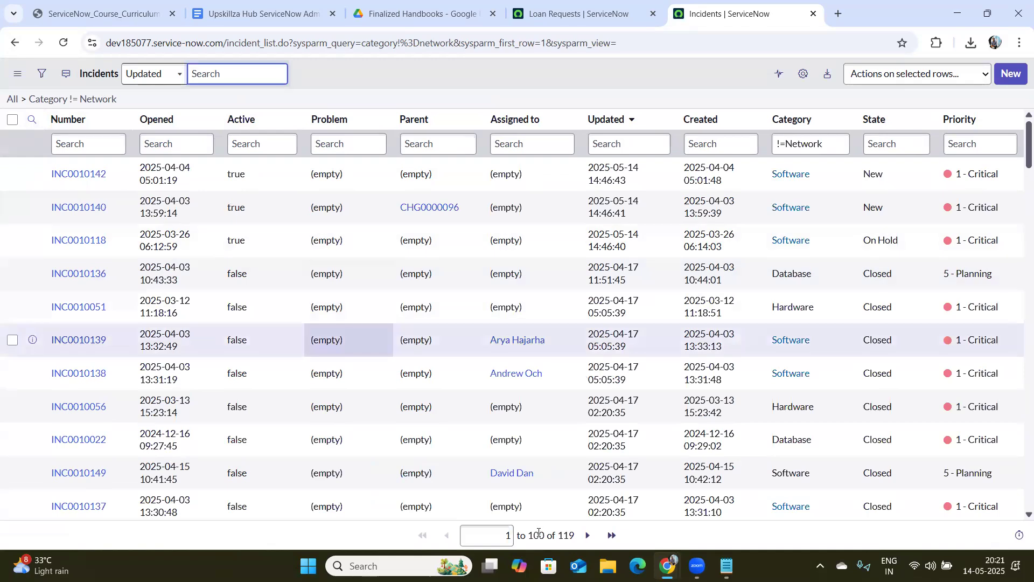
double_click(560, 535)
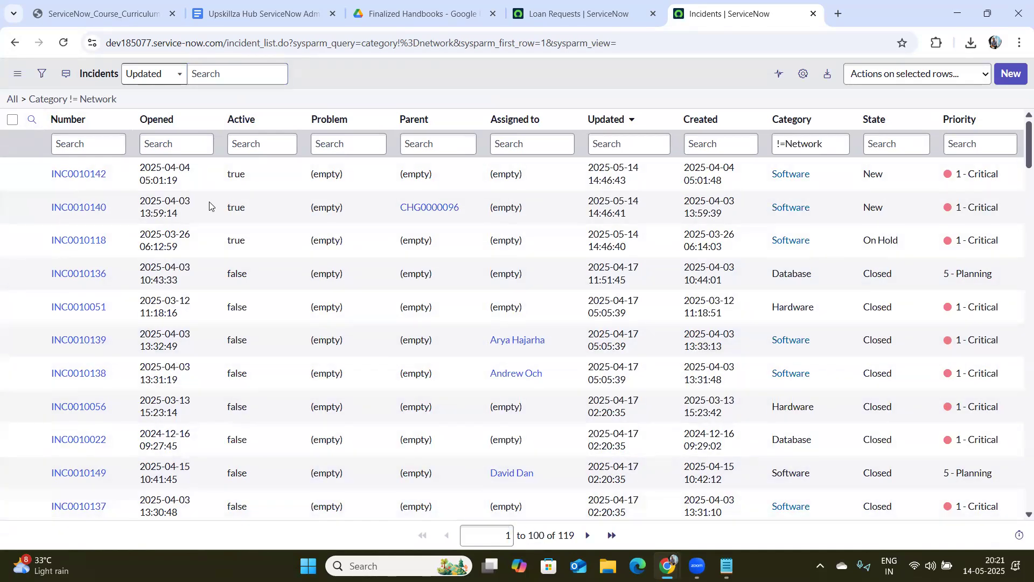
Step: Filter the incidents to those where Category is one of Software, Hardware and Network, and check the total number of records
left_click(39, 78)
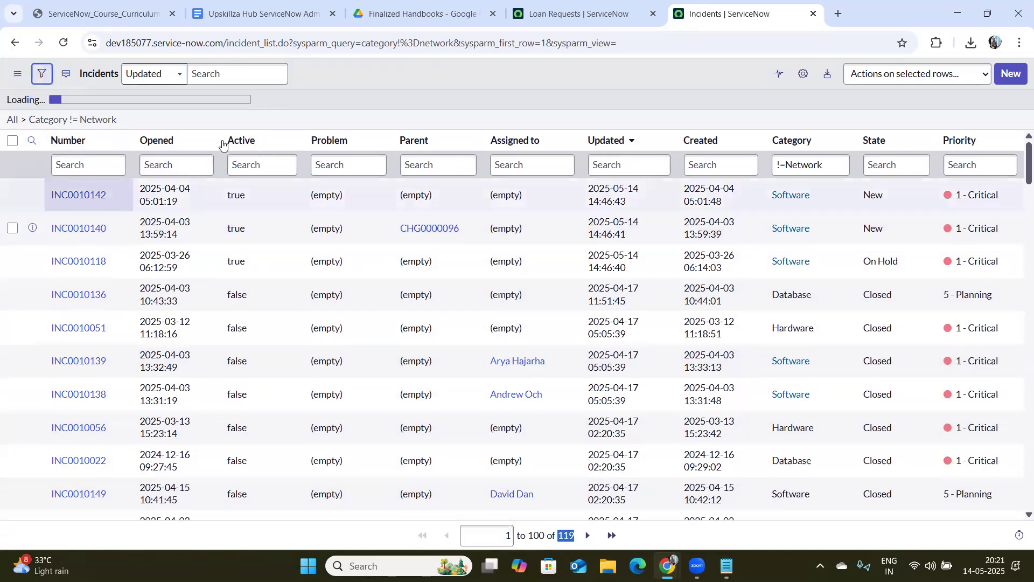
left_click(225, 133)
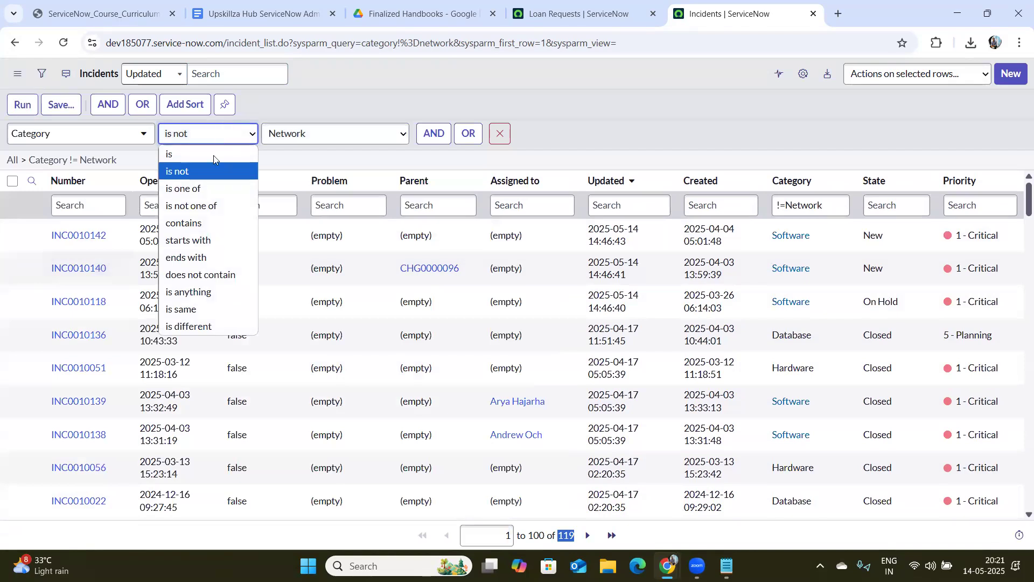
left_click(205, 189)
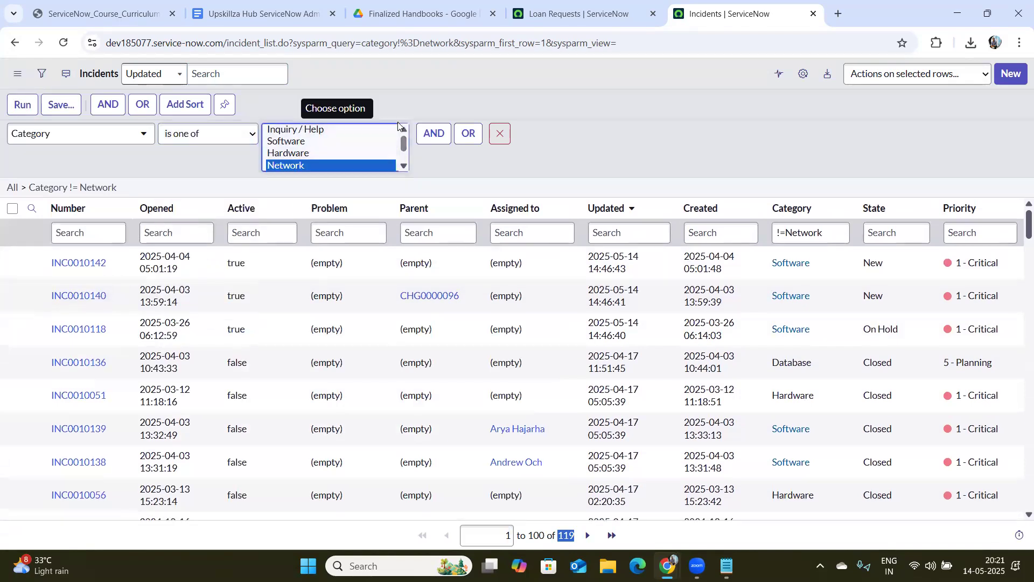
left_click(311, 143, "ctrl")
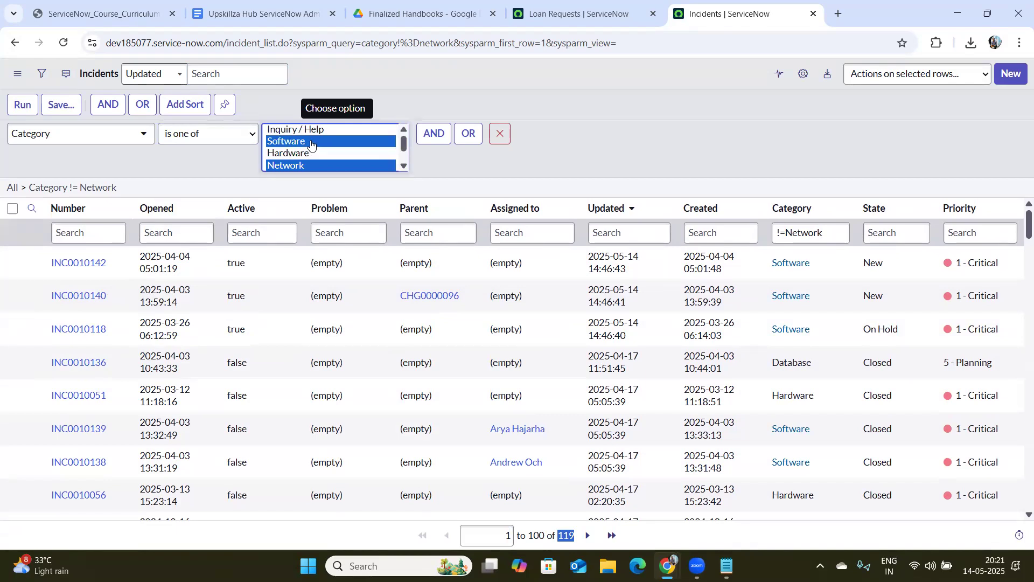
left_click(311, 154, "ctrl")
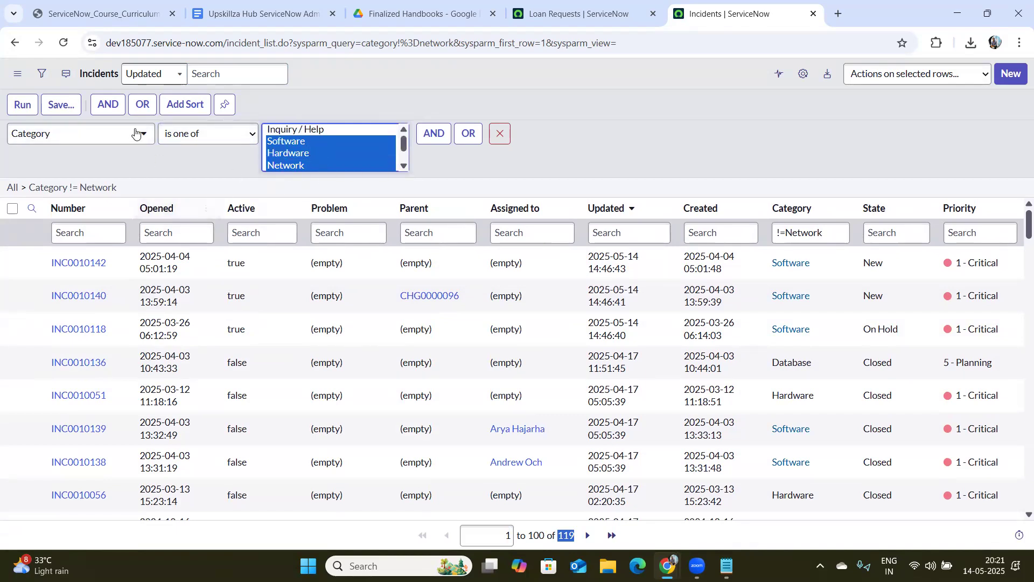
left_click(16, 105)
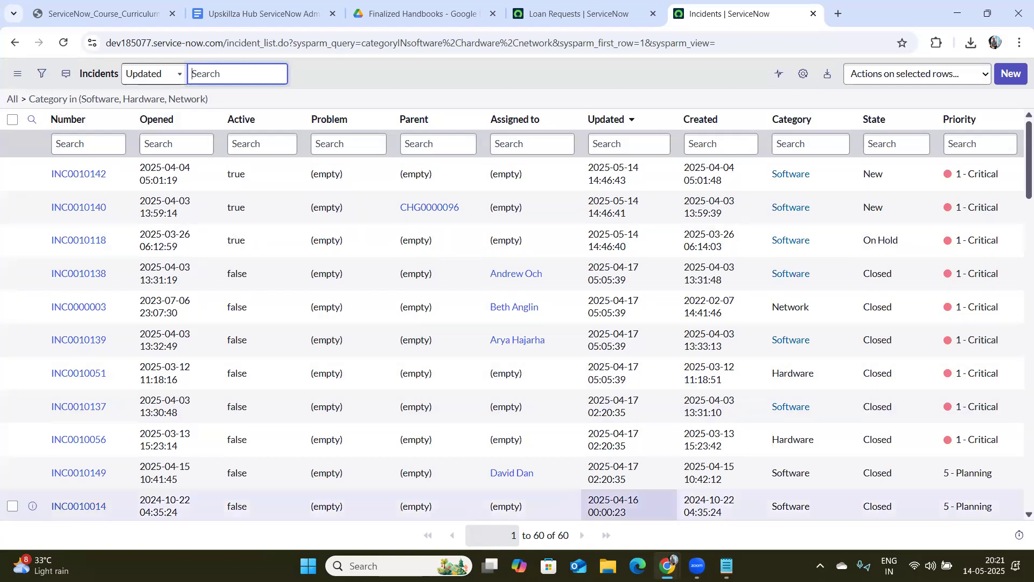
left_click(566, 532)
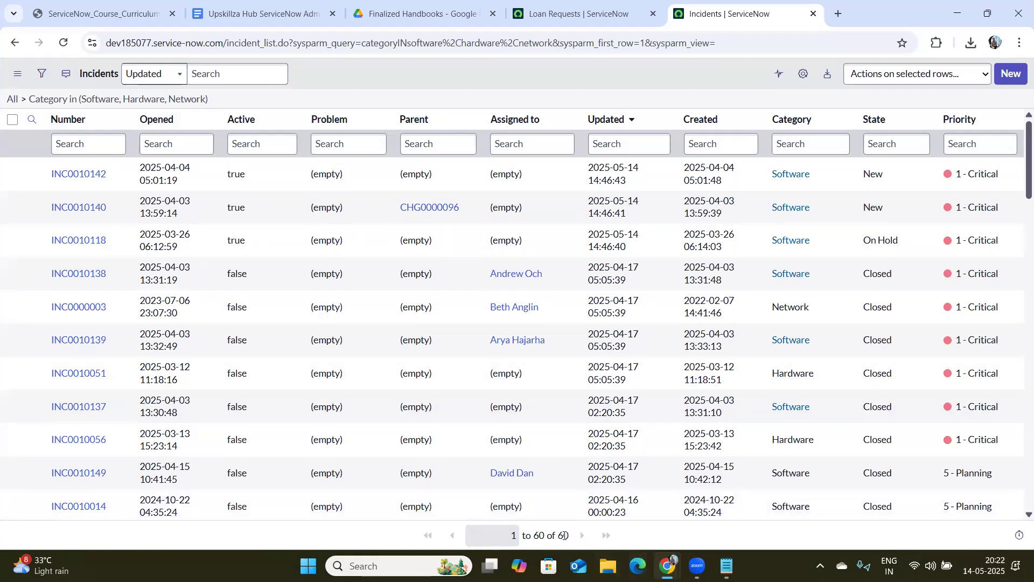
triple_click(563, 535)
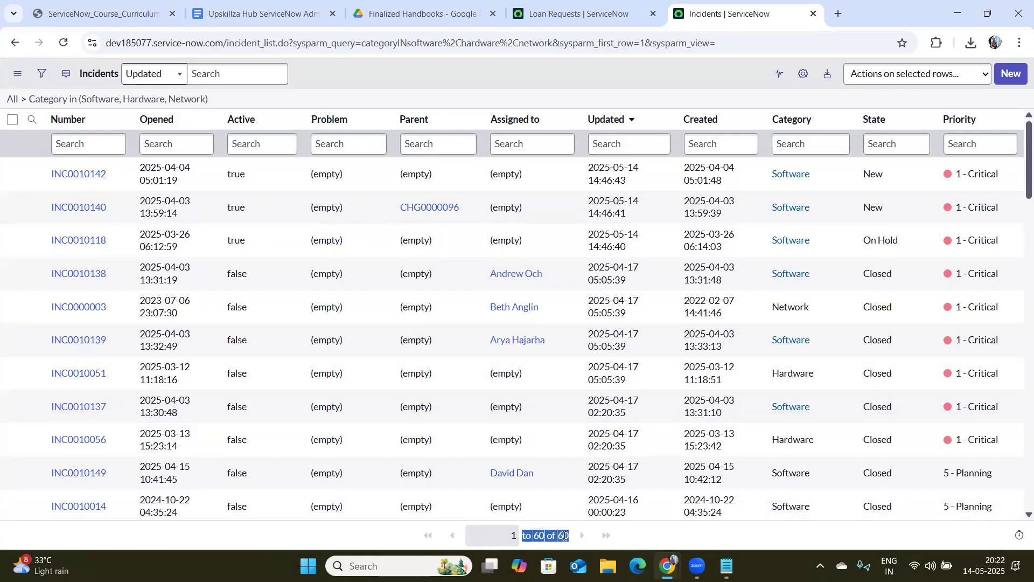
Step: Look through the operators available for the Category condition and reload the filtered incident list
left_click(41, 81)
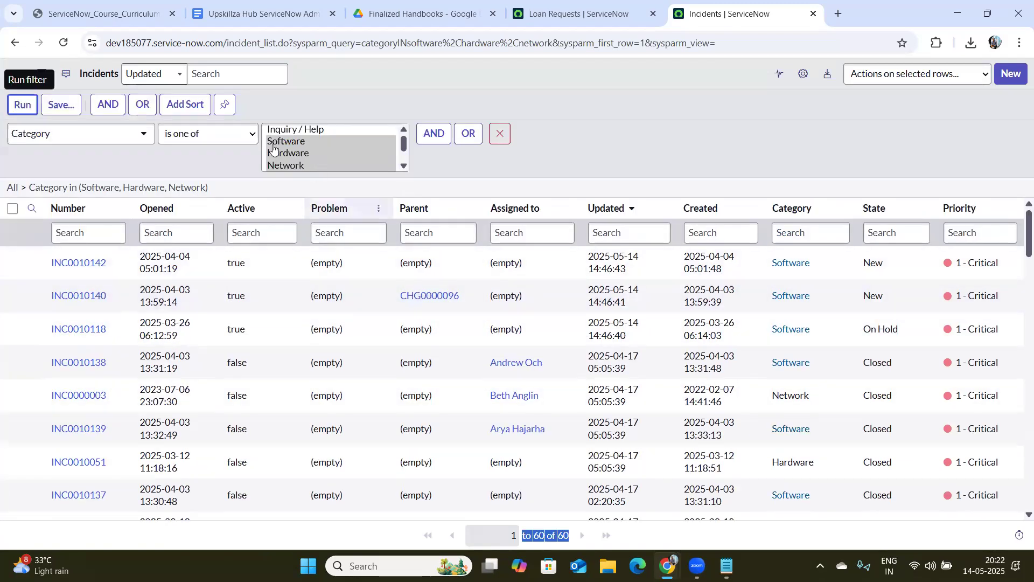
left_click(241, 136)
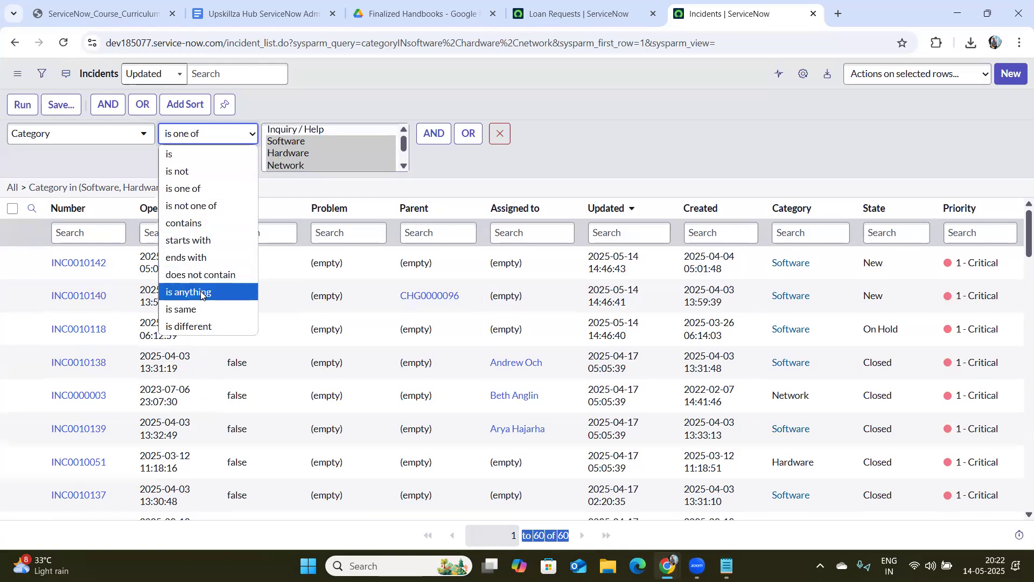
left_click(194, 326)
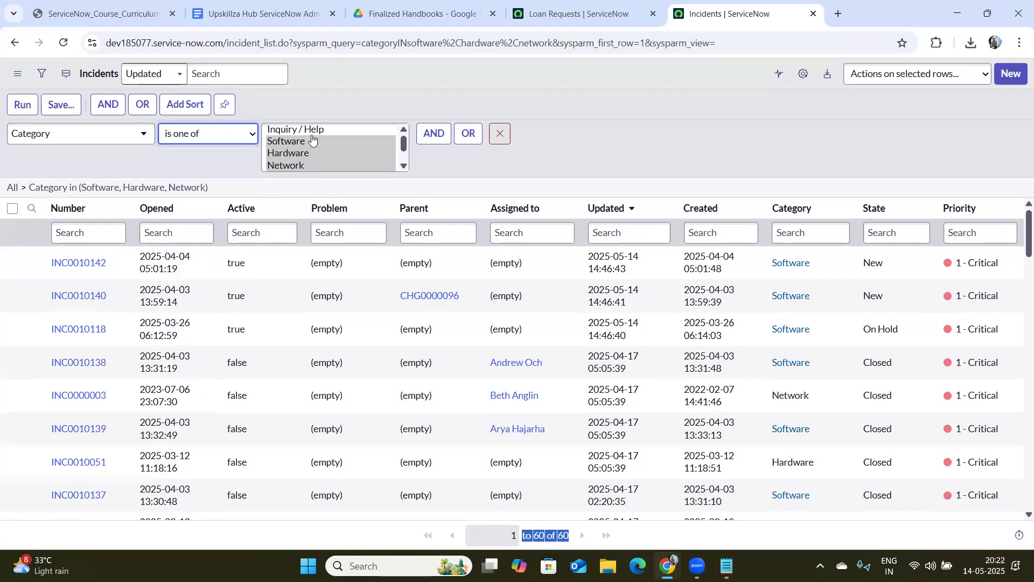
left_click(53, 48)
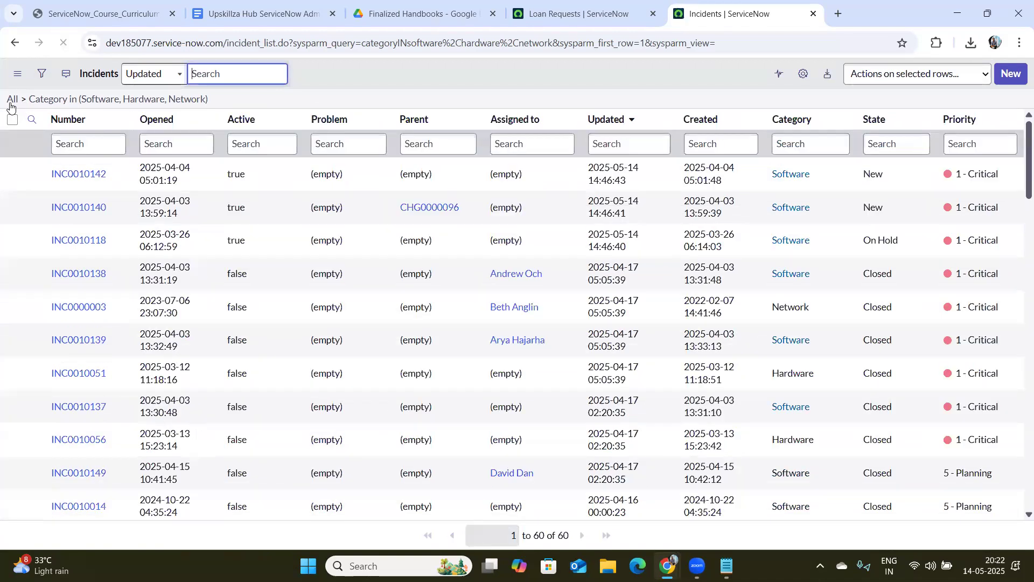
Step: Remove the category filter from the incident list and show the list's activity stream
left_click(10, 103)
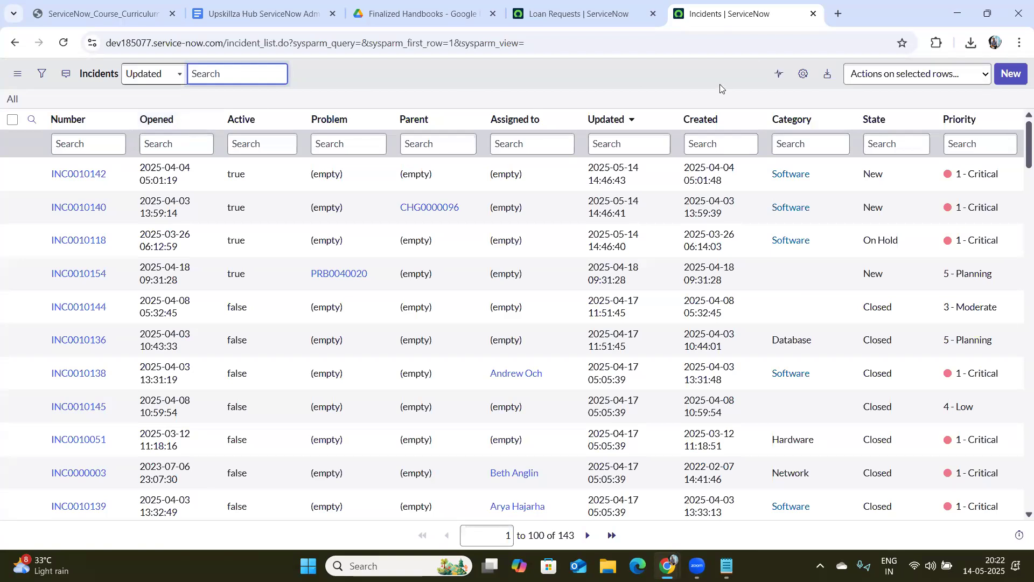
left_click(780, 81)
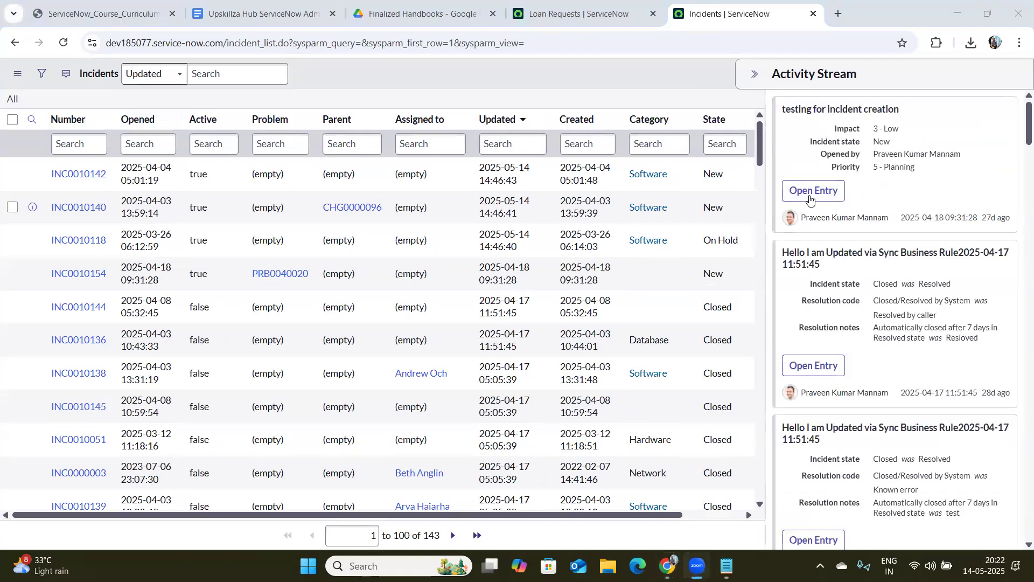
Step: Post the additional comment "Test" on the newest Activity Stream entry, INC0010154, and return to the stream
left_click(812, 200)
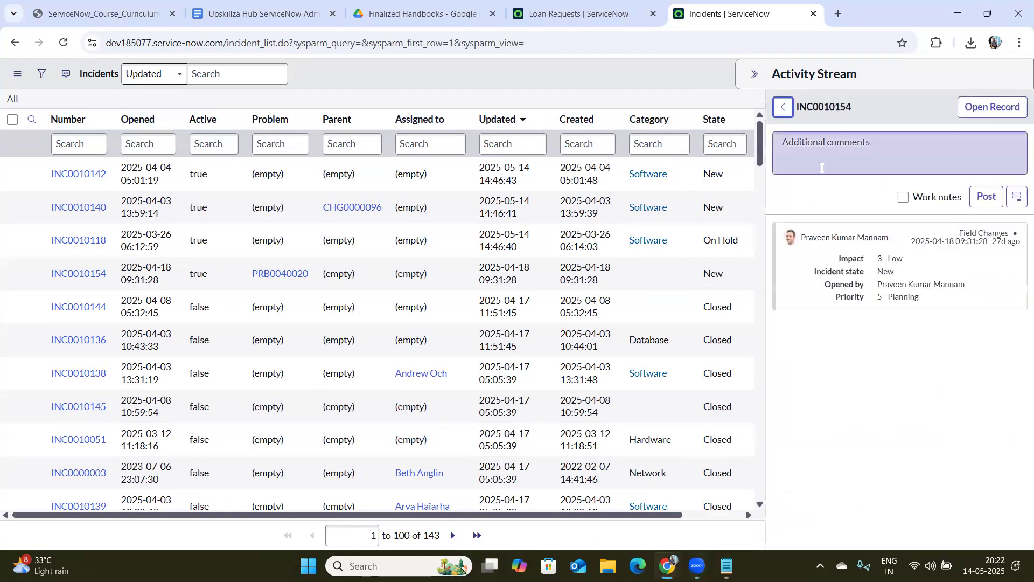
left_click(828, 153)
type("Test")
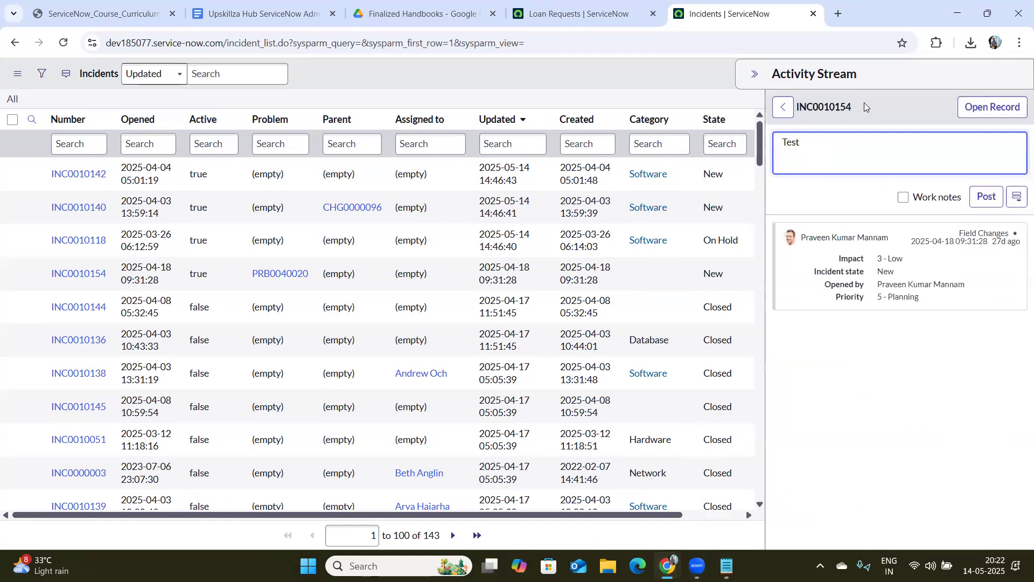
left_click(987, 198)
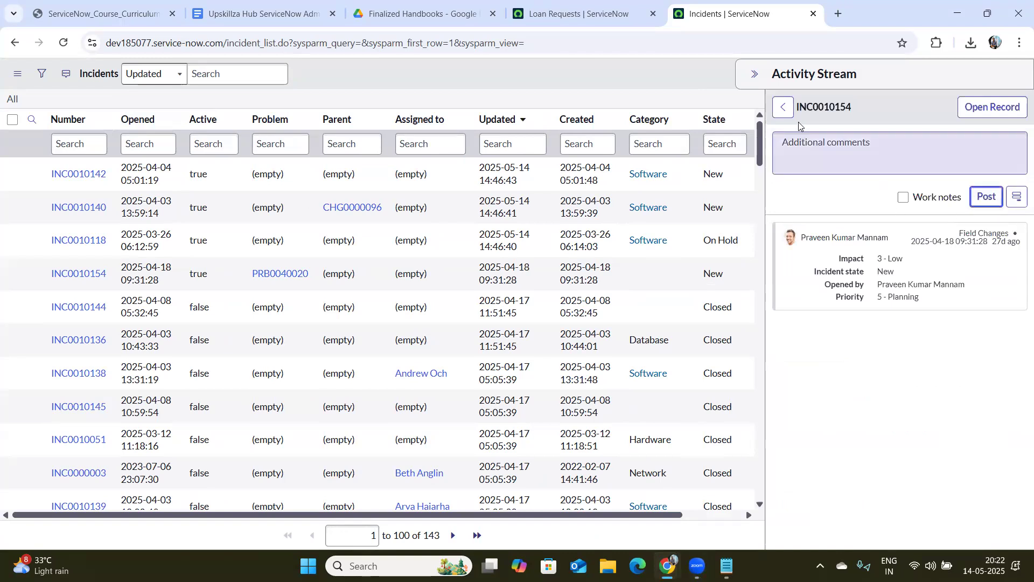
left_click(784, 107)
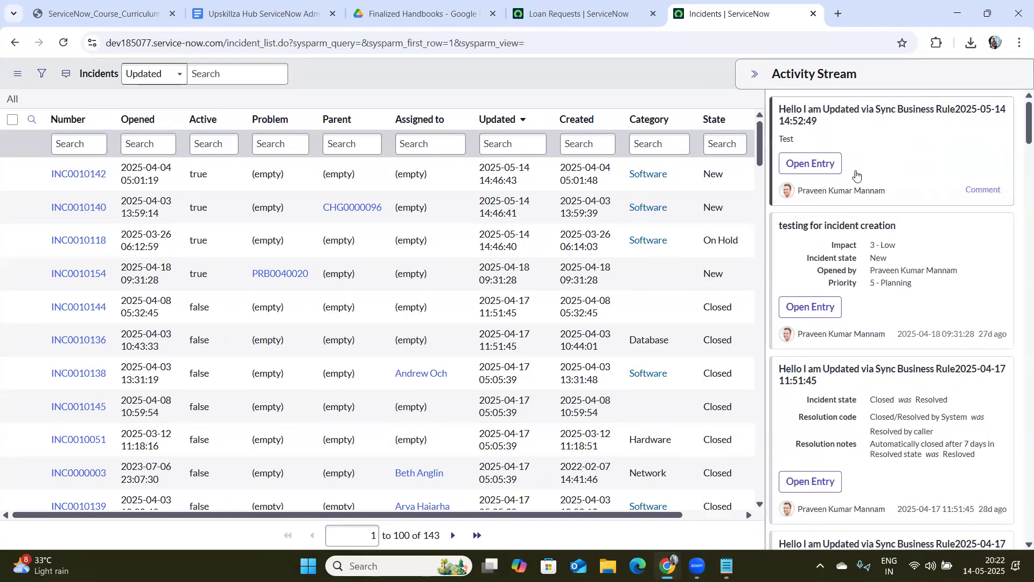
Step: Review the posted comment and the incident creation entry at the start of the Activity Stream
left_click_drag(799, 139, 787, 142)
left_click(787, 141)
left_click(774, 114)
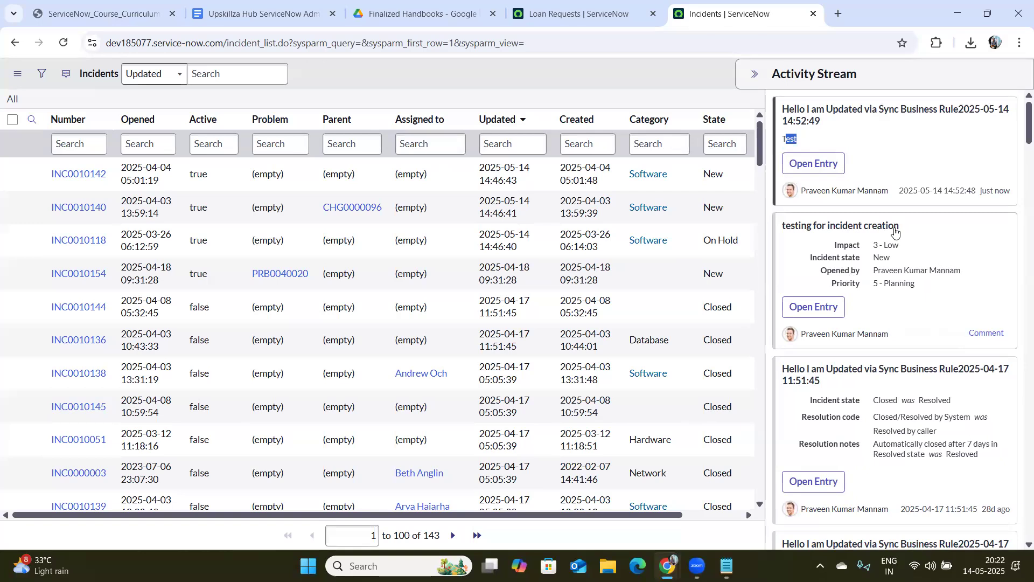
left_click_drag(903, 232, 779, 225)
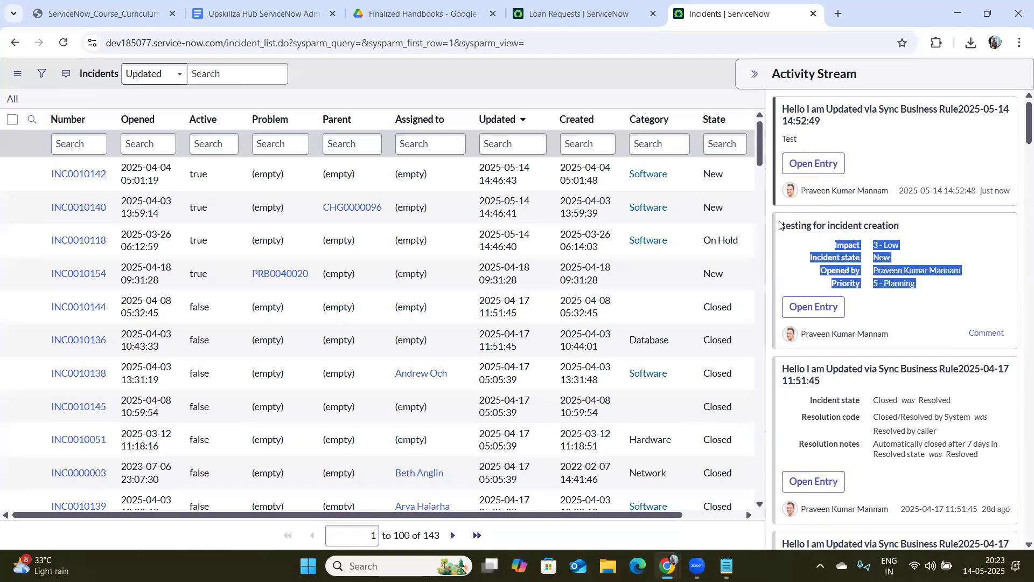
left_click(780, 225)
left_click(782, 111)
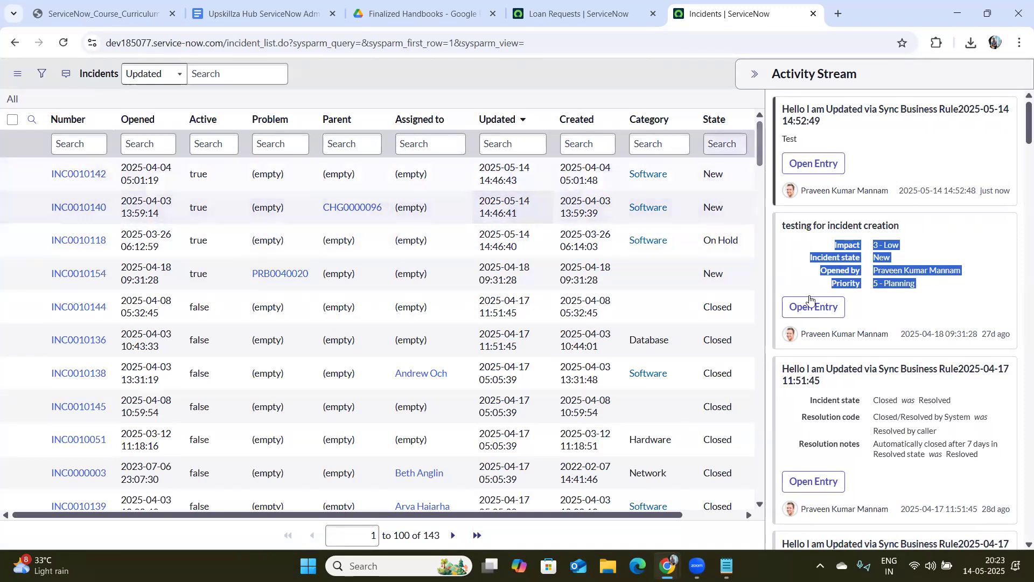
Step: Look through the older update entries in the Activity Stream and close the stream
left_click_drag(1017, 119, 1003, 389)
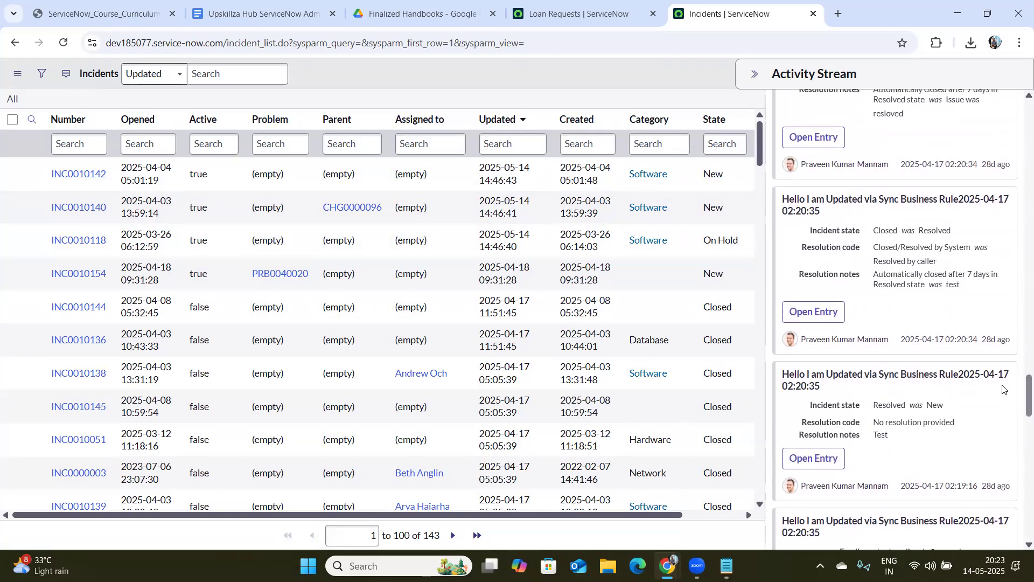
scroll(1003, 389, "down", 7)
scroll(1006, 466, "up", 5)
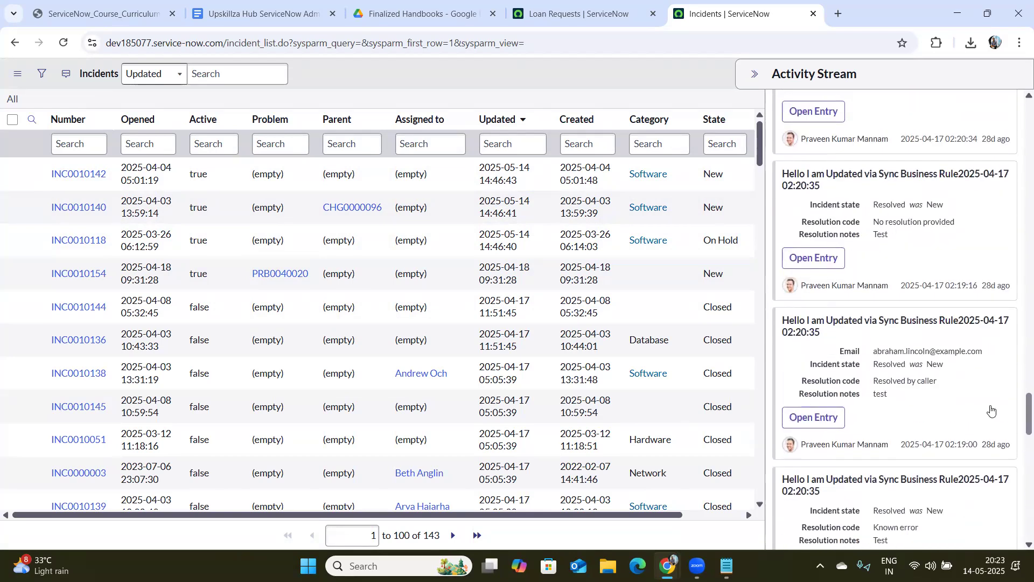
scroll(991, 410, "up", 1)
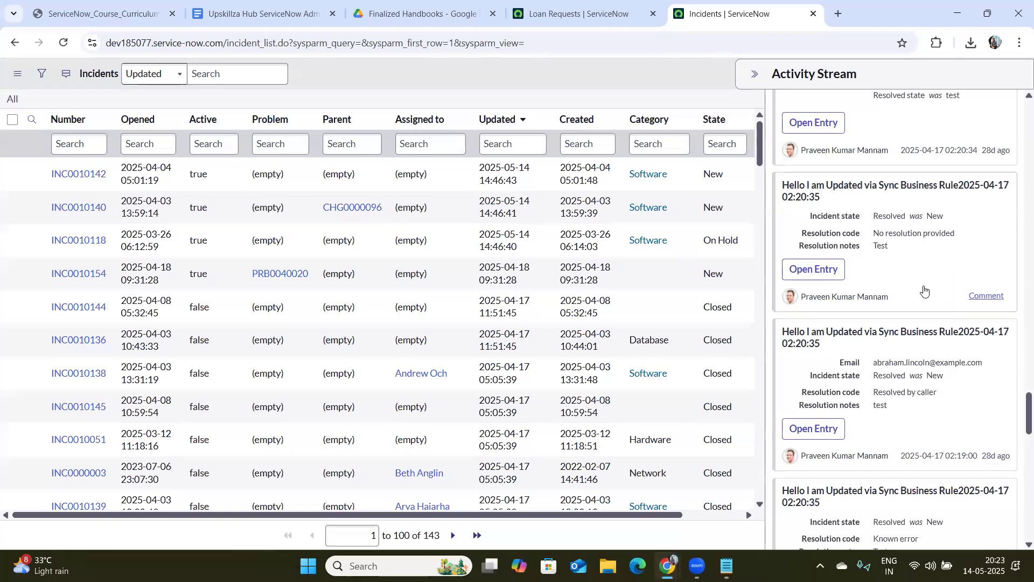
scroll(925, 291, "up", 3)
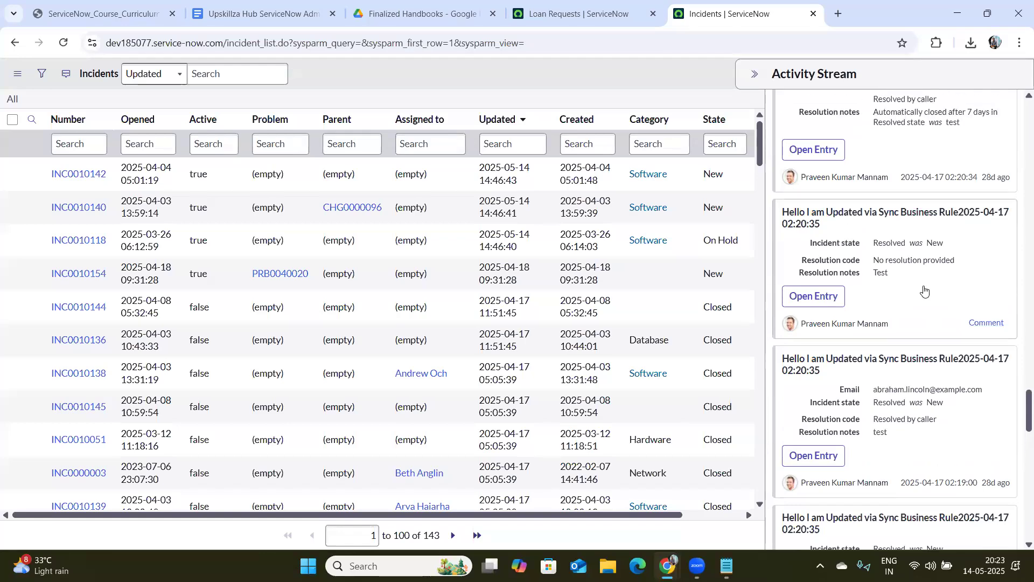
scroll(925, 291, "up", 10)
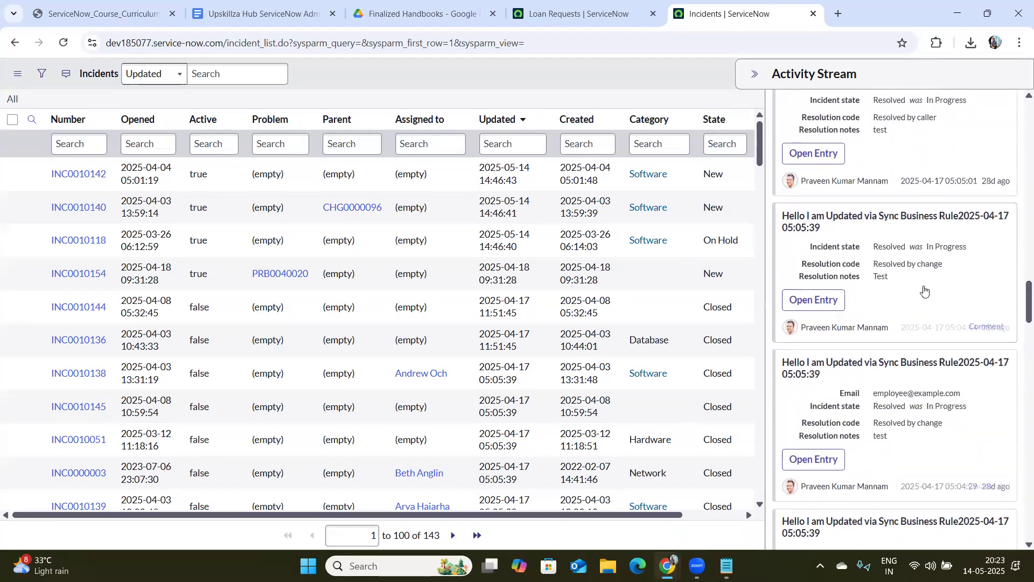
scroll(924, 291, "up", 5)
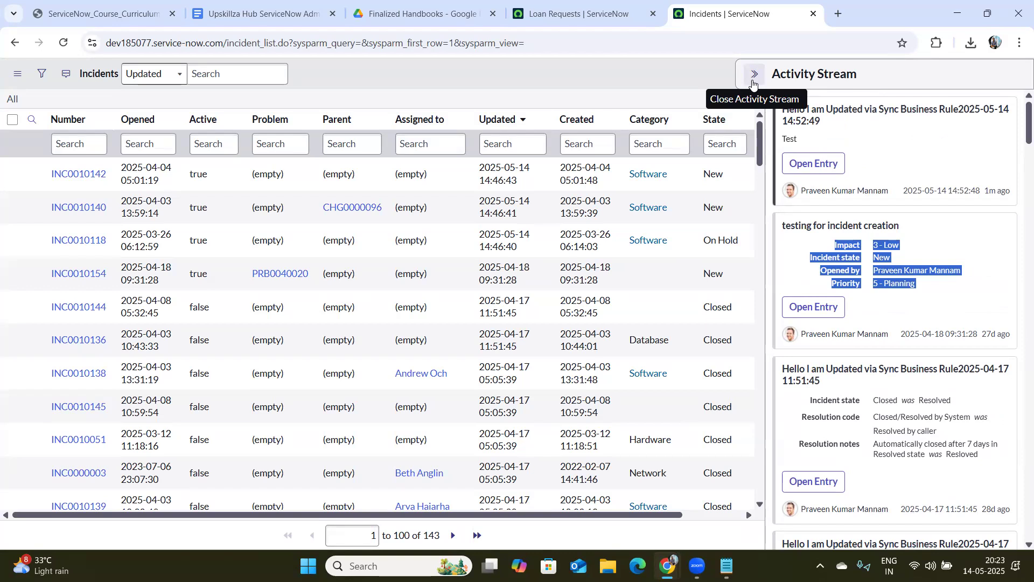
left_click(753, 75)
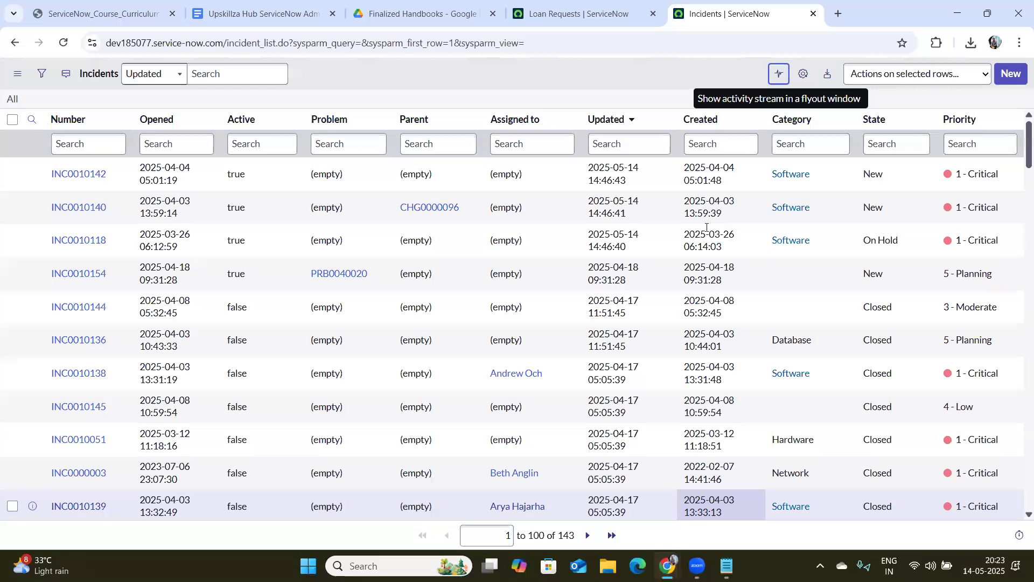
Step: Switch to Notepad and add the line "Personalize --> Table fields" below the filter note
key("alt+Tab")
type("Peron")
key("BackSpace")
key("BackSpace")
key("BackSpace")
type("sonalize --> Ta")
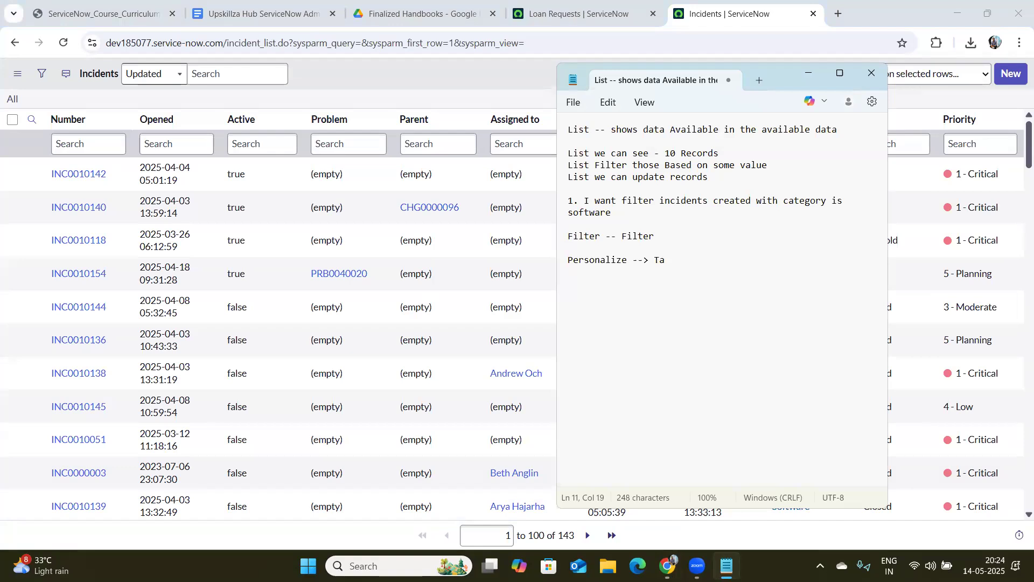
type("ble fileds")
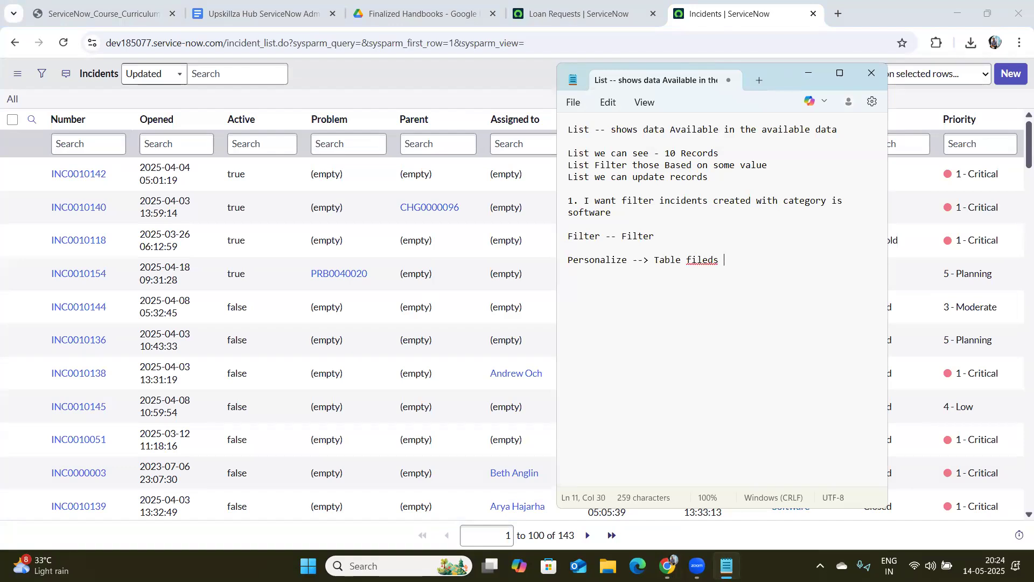
left_click(703, 261)
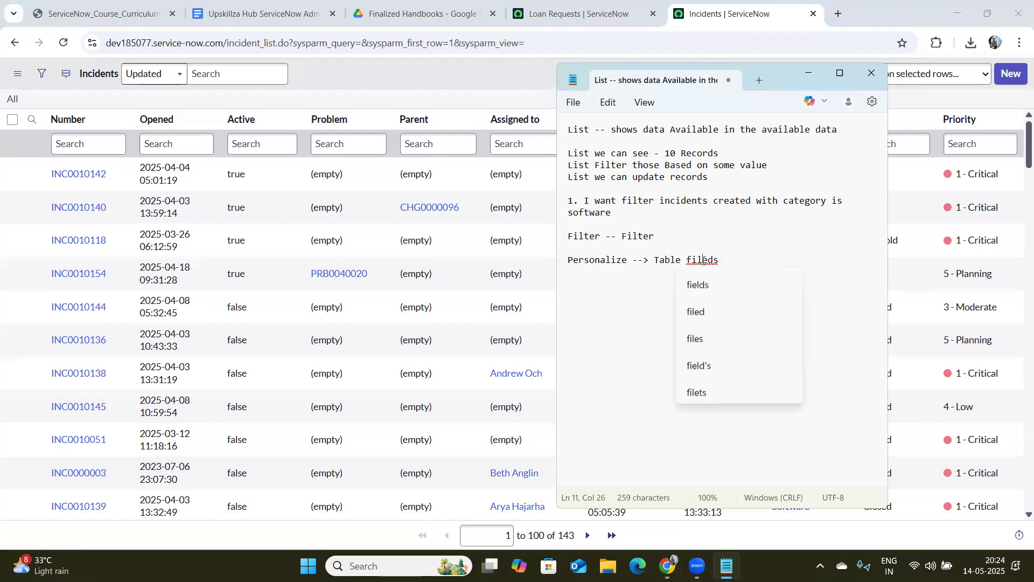
left_click(694, 280)
Step: Extend the Personalize note with "are called Coloums in the list"
type("ar")
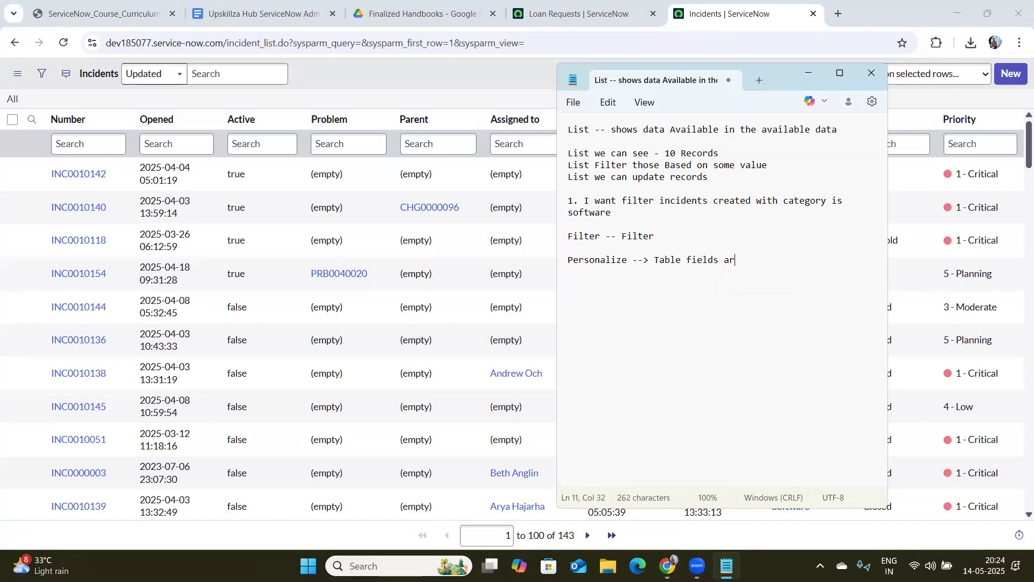
type("e called Colo")
type("ums in ")
type("thr")
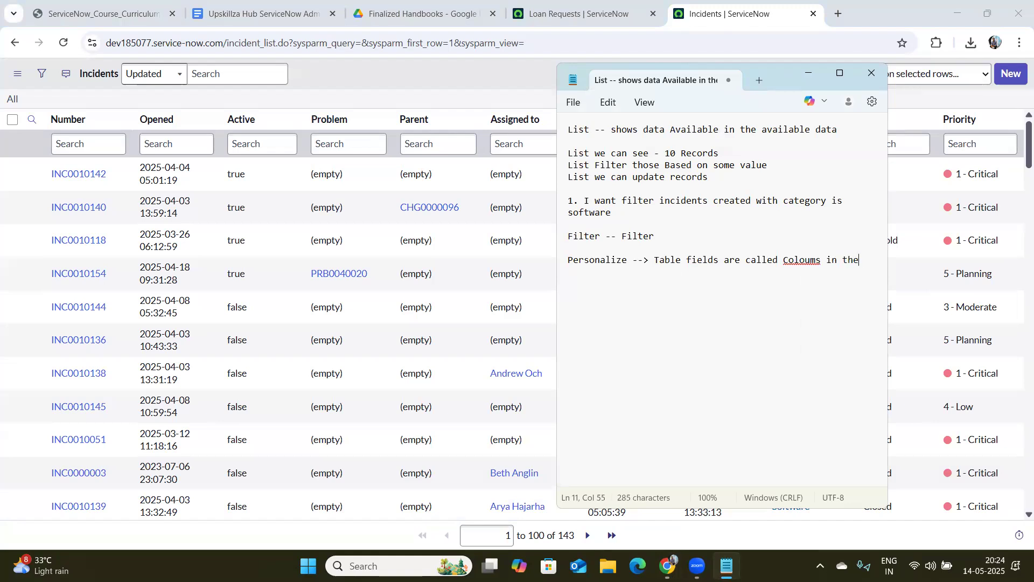
key("BackSpace")
type("e list")
Step: Switch to the browser, view the form fields of incident INC0010142 in a new tab, and return to the incident list
left_click(341, 79)
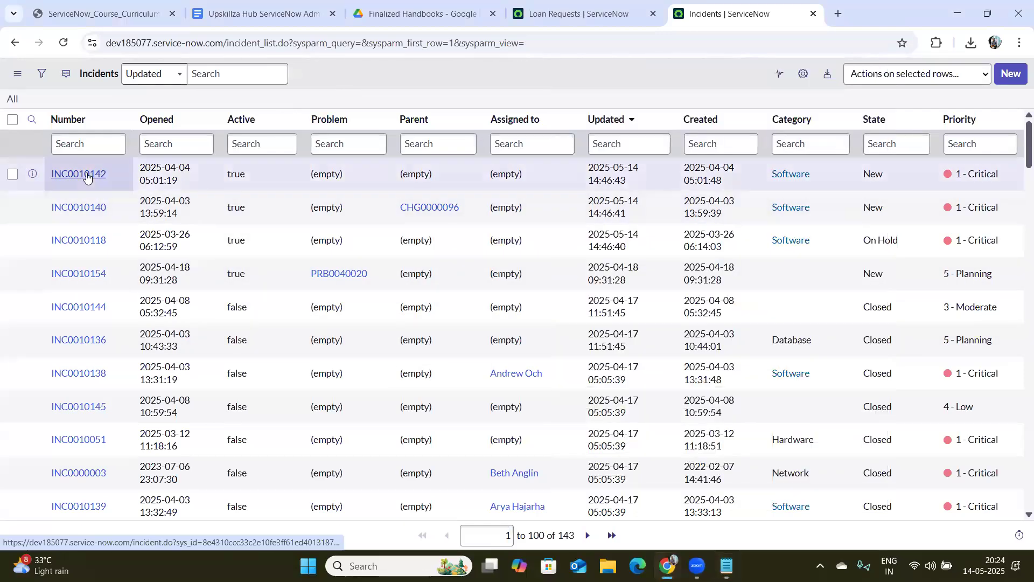
middle_click(86, 175)
left_click(776, 11)
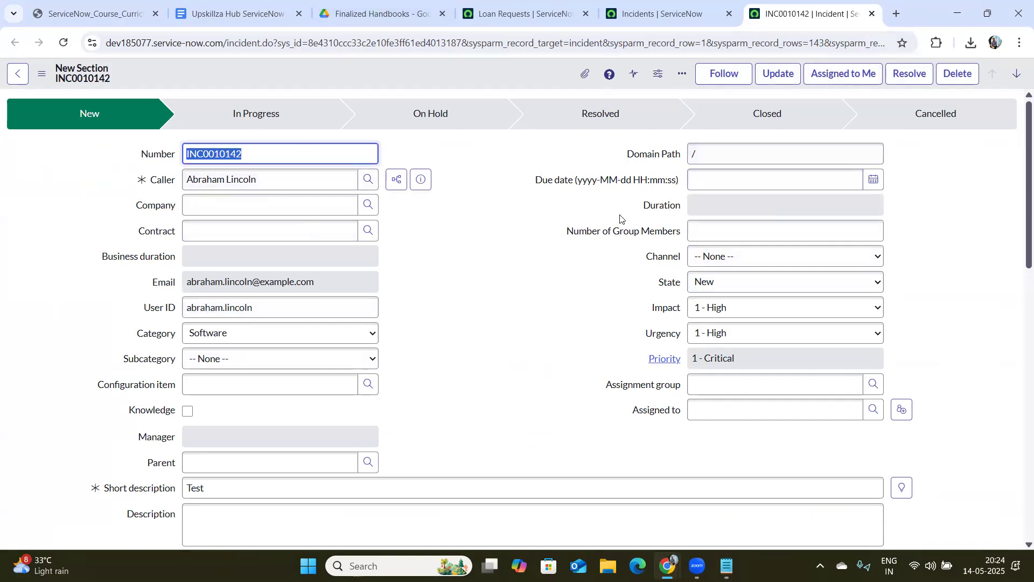
left_click(681, 12)
left_click(262, 274)
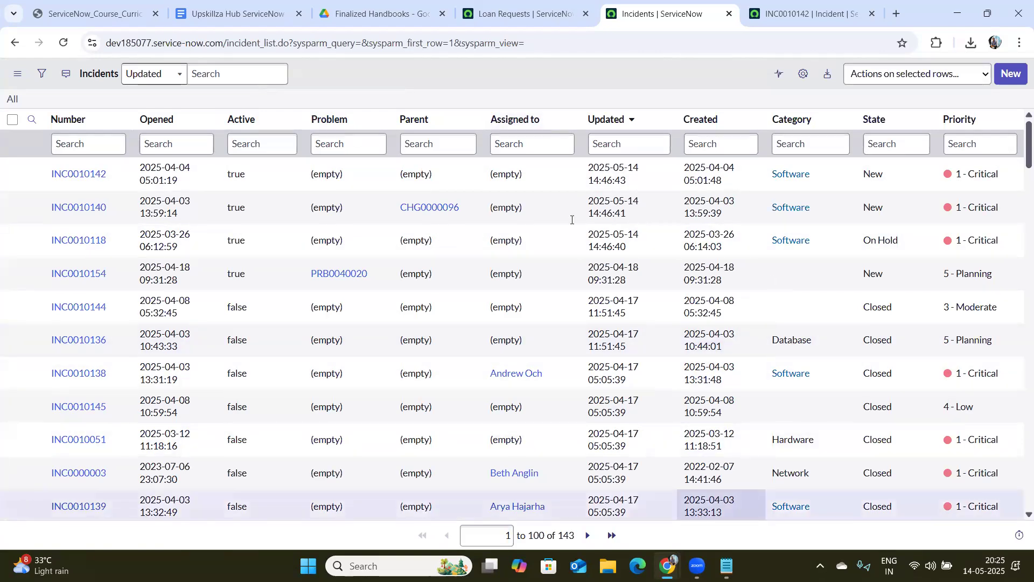
Step: Switch to Notepad and replace the misspelled word "Coloums" with the spelling suggestion "Coolum's"
key("alt+Tab")
key("Down")
key("Return")
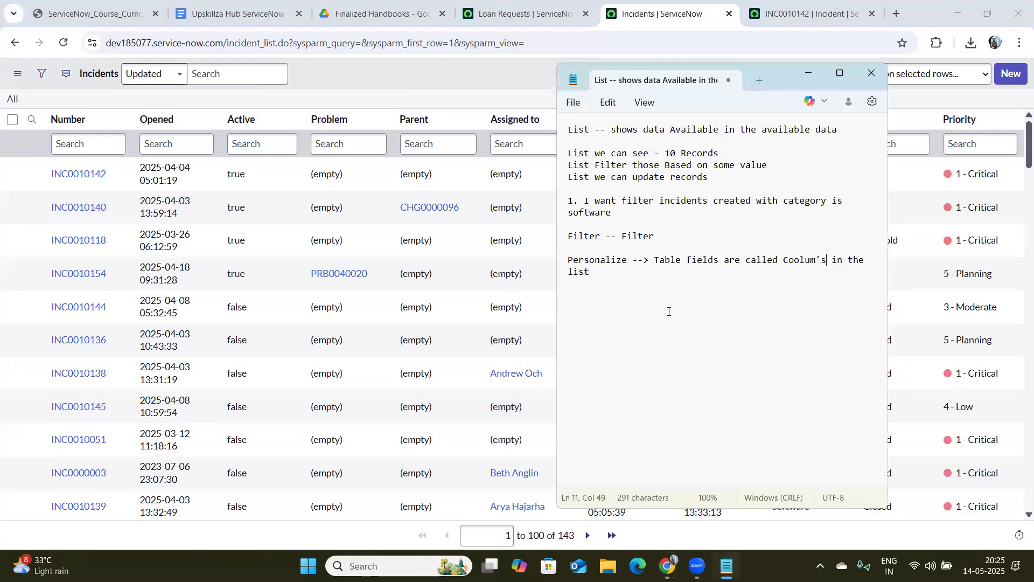
Step: Start a new paragraph below the Personalize note with "I am user. I want own"
left_click_drag(620, 270, 561, 259)
key("Right")
key("Return")
type("I am suer")
key("BackSpace")
key("BackSpace")
key("BackSpace")
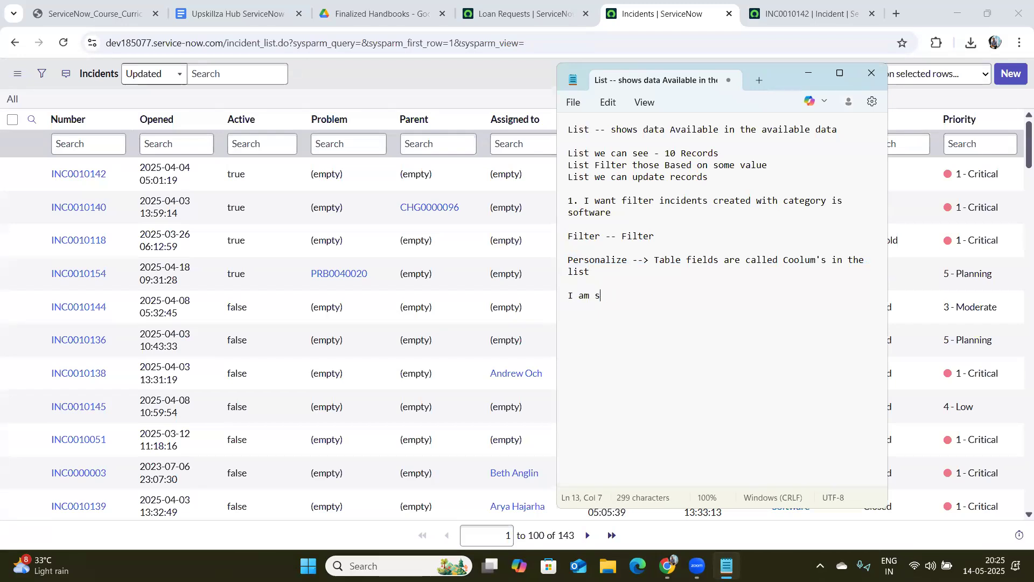
type("user")
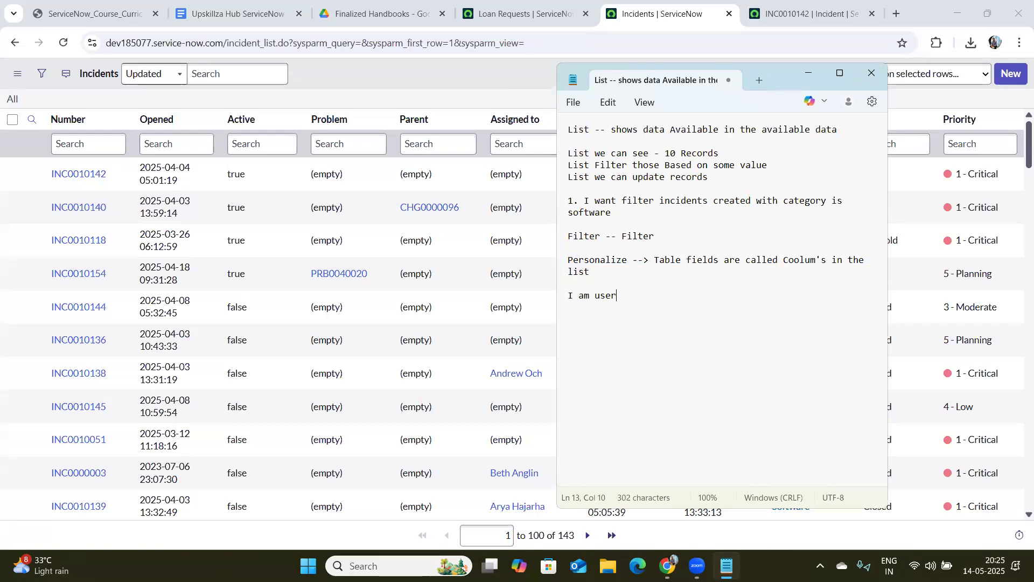
type(". I want own")
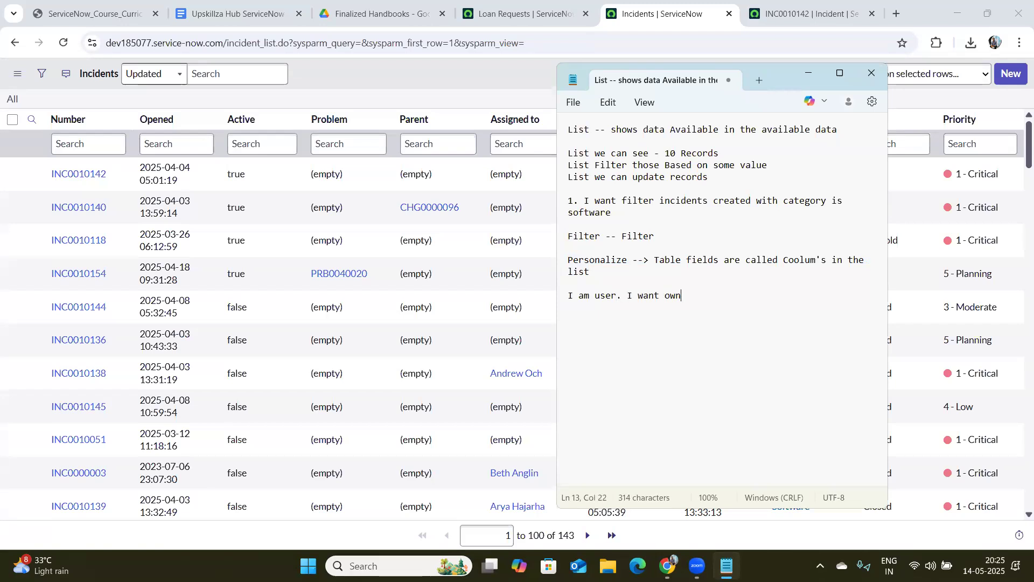
Step: Continue the user note with "my own columns show list instead what", correcting the spelling of "columns" and "instead"
type(" my own coloumn")
type("s")
left_click(744, 295)
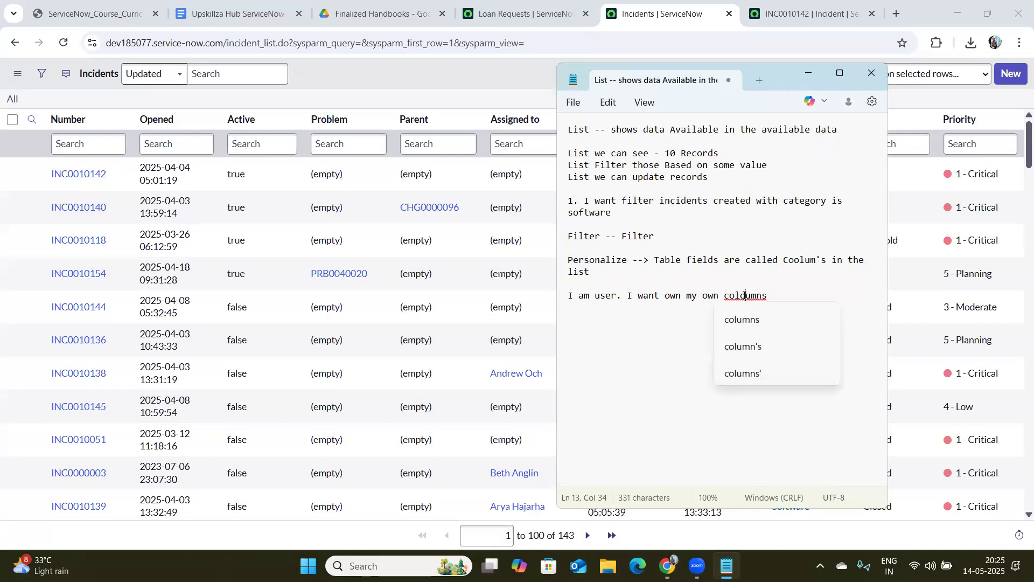
left_click(749, 318)
type("sh")
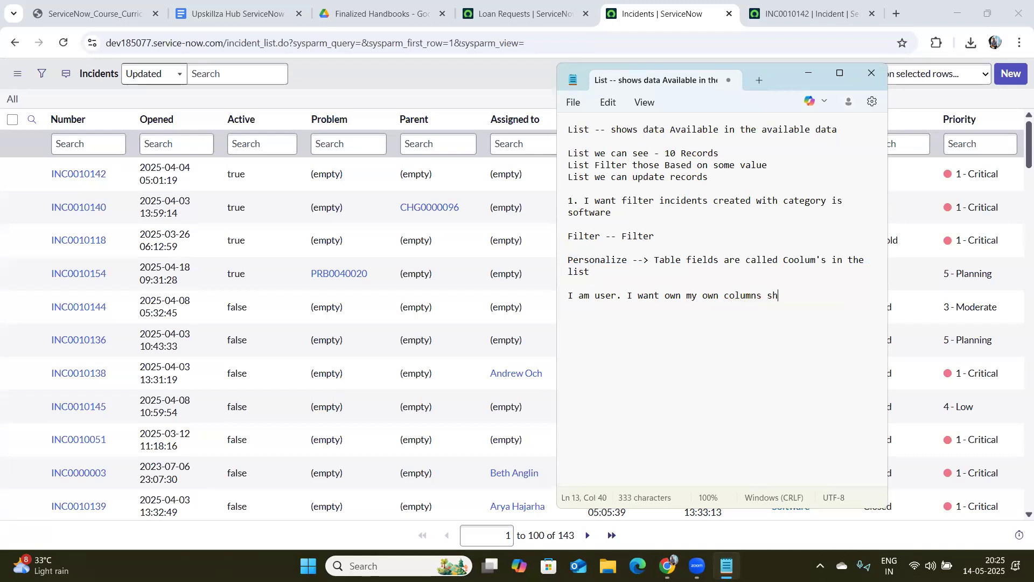
type("ow list instae")
key("BackSpace")
key("BackSpace")
type("ead what")
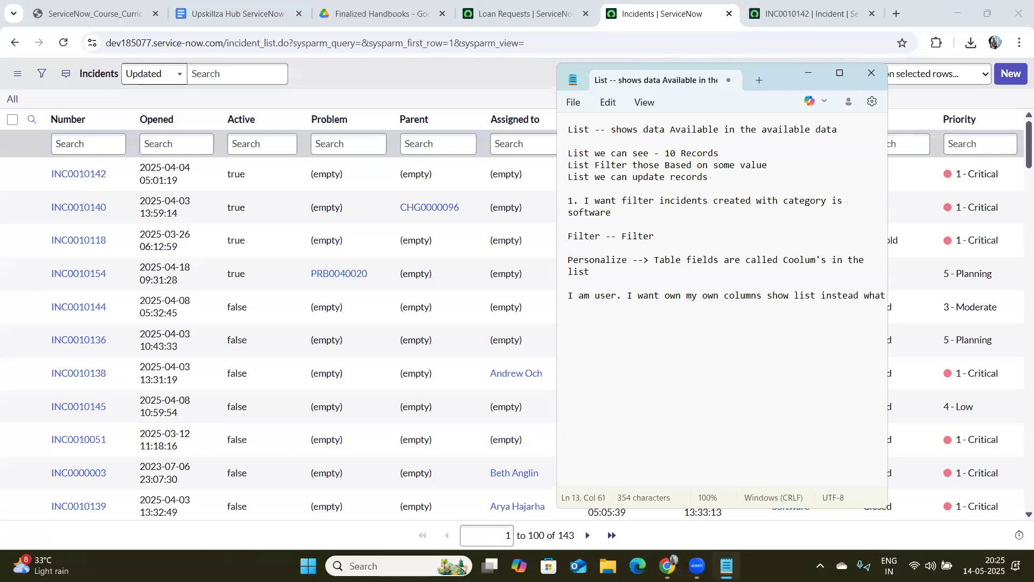
Step: Complete the user note with "ServiceNow or developer", correcting the spelling of ServiceNow
type(" servicen")
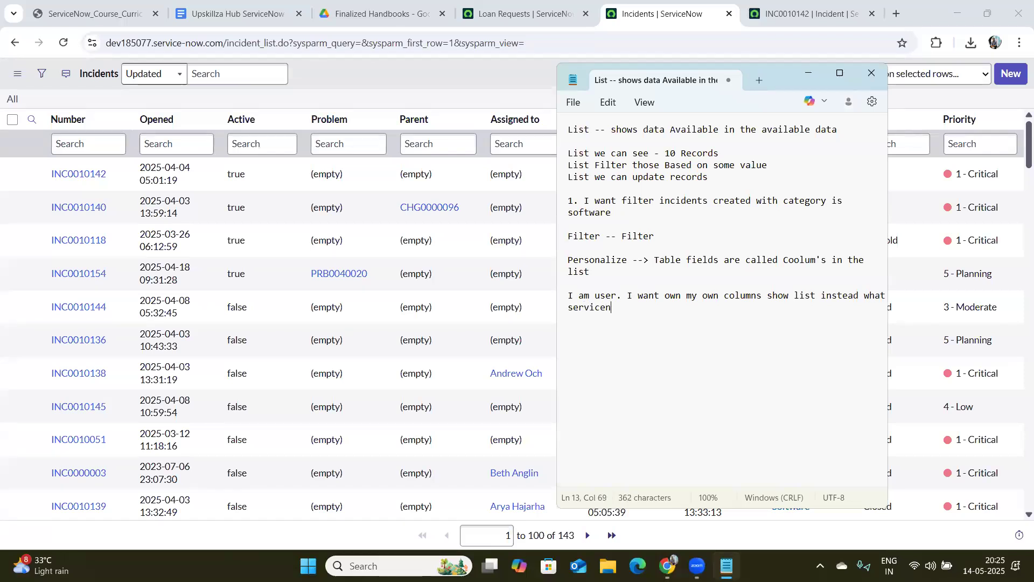
type("ow")
right_click(601, 307)
left_click(598, 330)
left_click(666, 313)
type("dere")
key("BackSpace")
key("BackSpace")
key("BackSpace")
key("BackSpace")
type("develope")
Step: Highlight the word Personalize and the user note about own columns to review them
left_click_drag(696, 307, 560, 285)
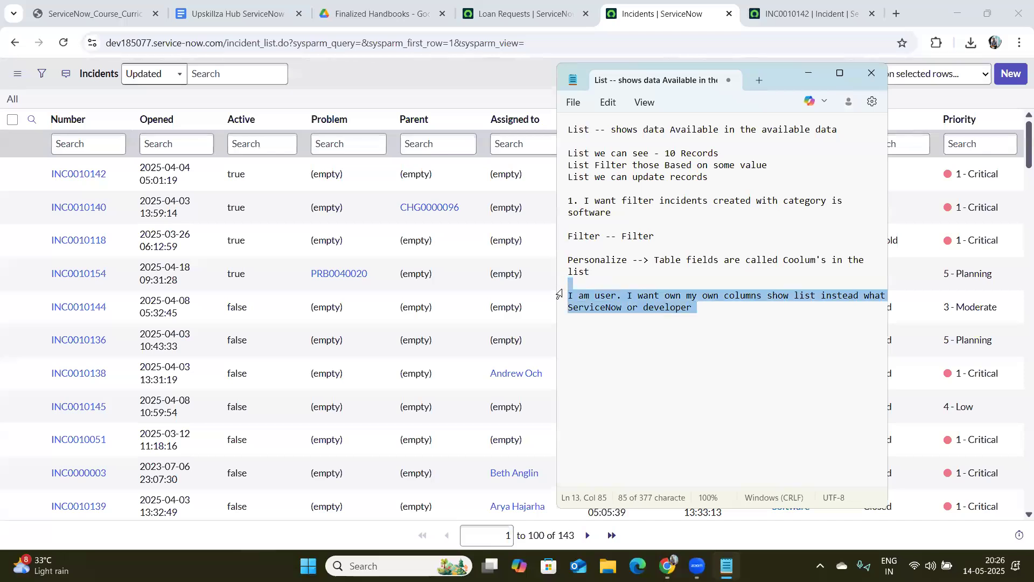
left_click_drag(633, 263, 559, 266)
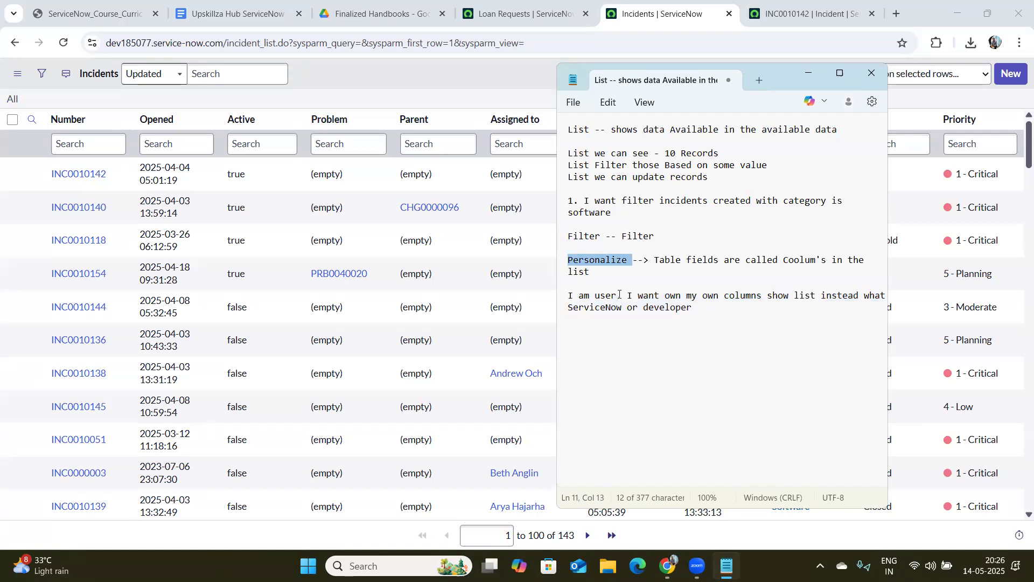
left_click_drag(696, 308, 566, 286)
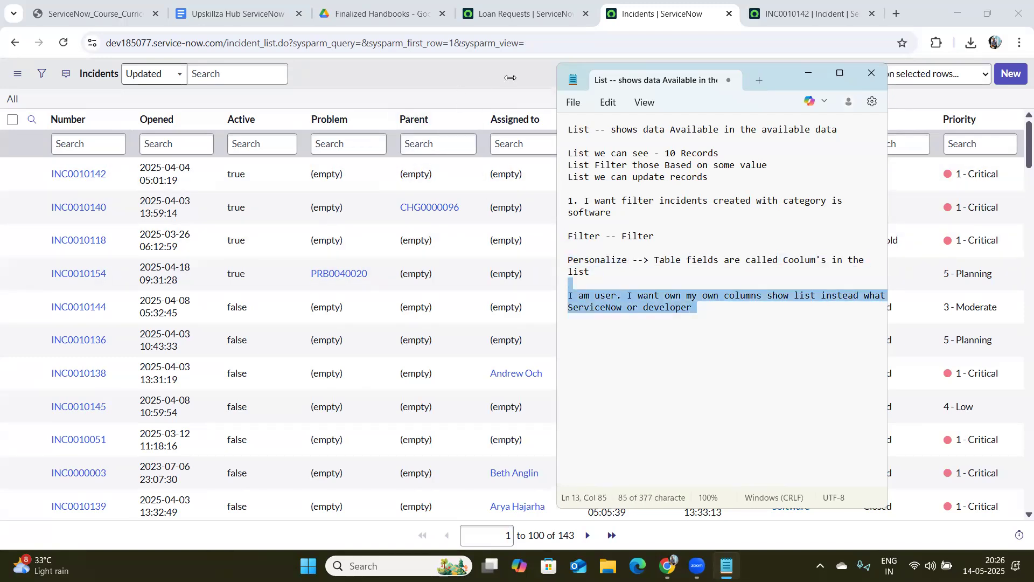
Step: Put the notes aside and review the available fields in the incident list's column personalization, closing it without changes
left_click(806, 75)
left_click(803, 79)
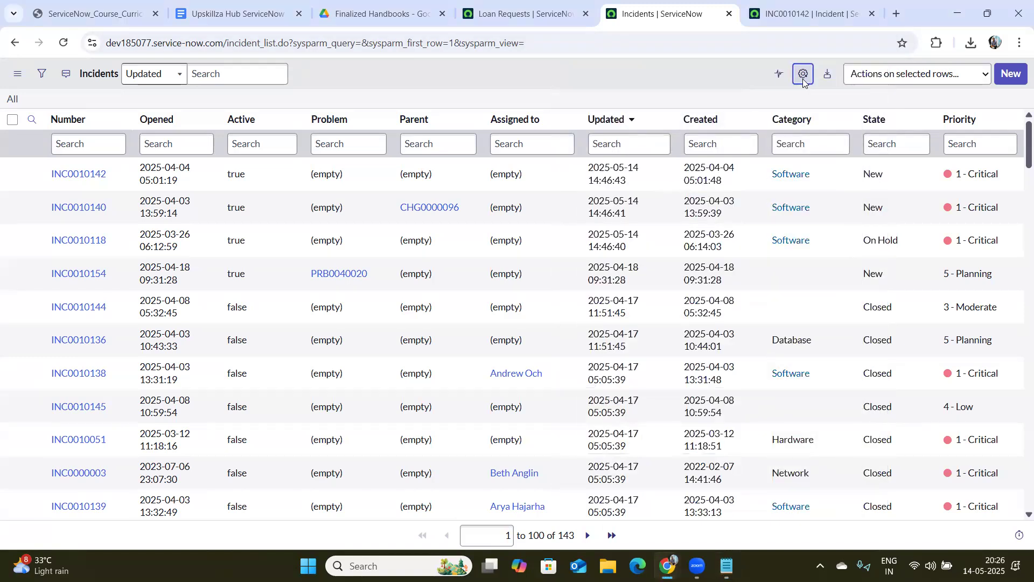
key("ctrl+a")
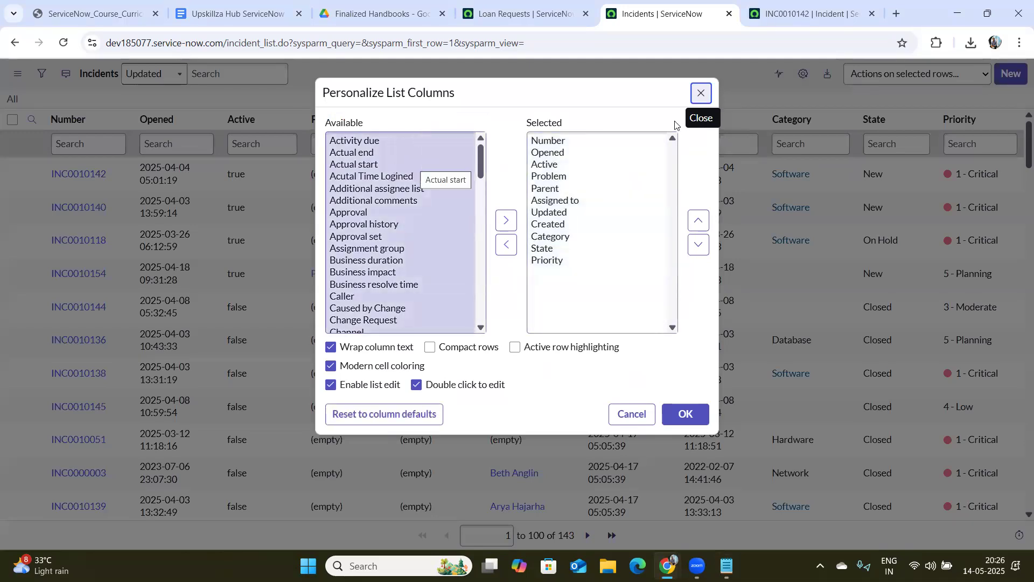
left_click(447, 158)
key("Escape")
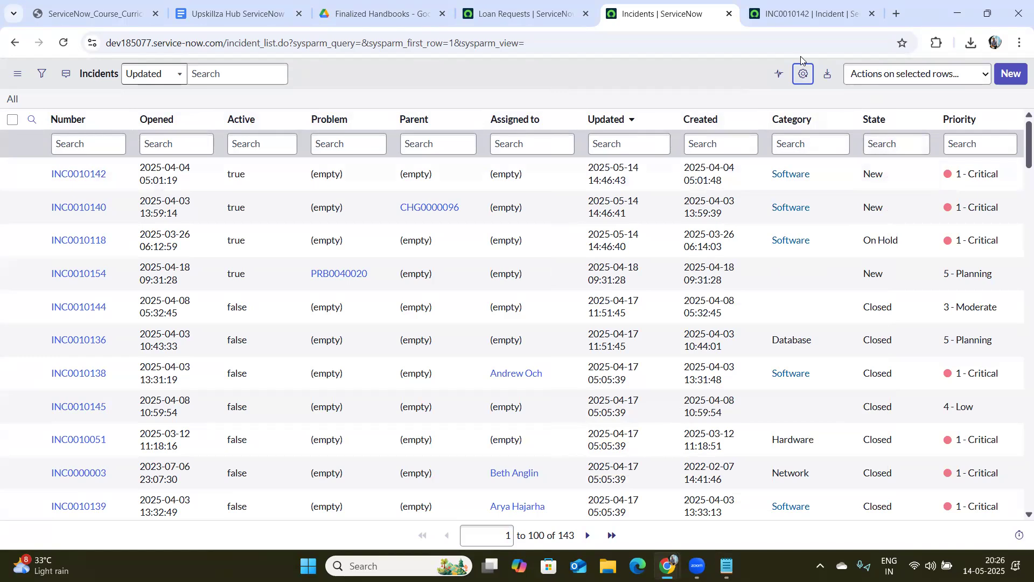
Step: Remove Opened from the selected columns in the incident list's column personalization
left_click(802, 75)
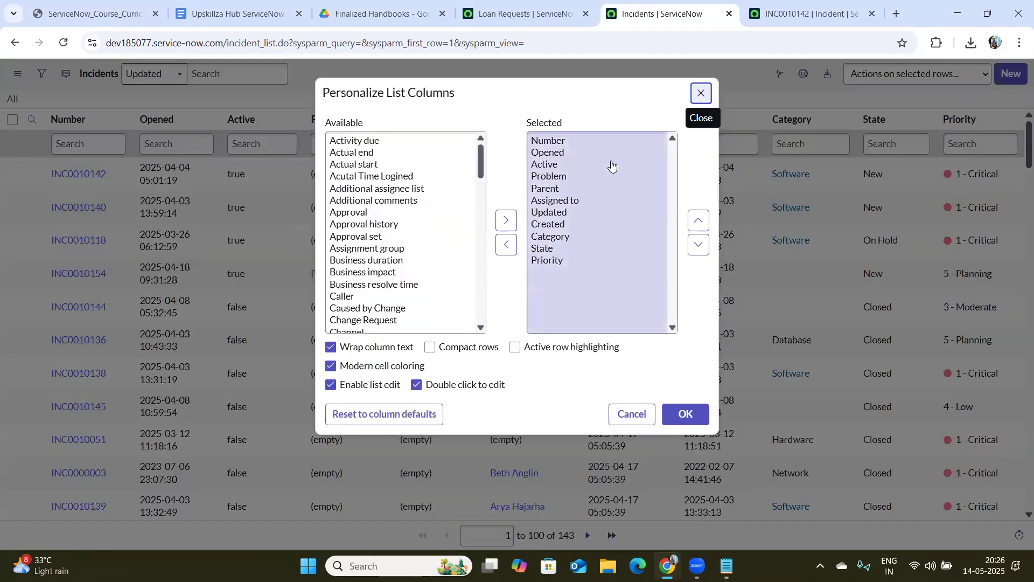
left_click_drag(576, 153, 574, 163)
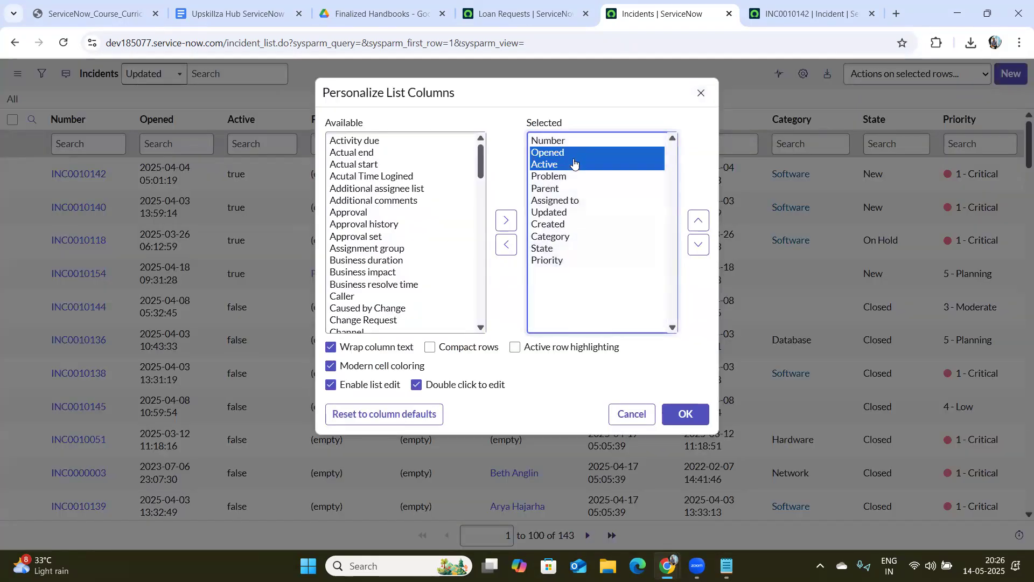
left_click(574, 163)
left_click(574, 153)
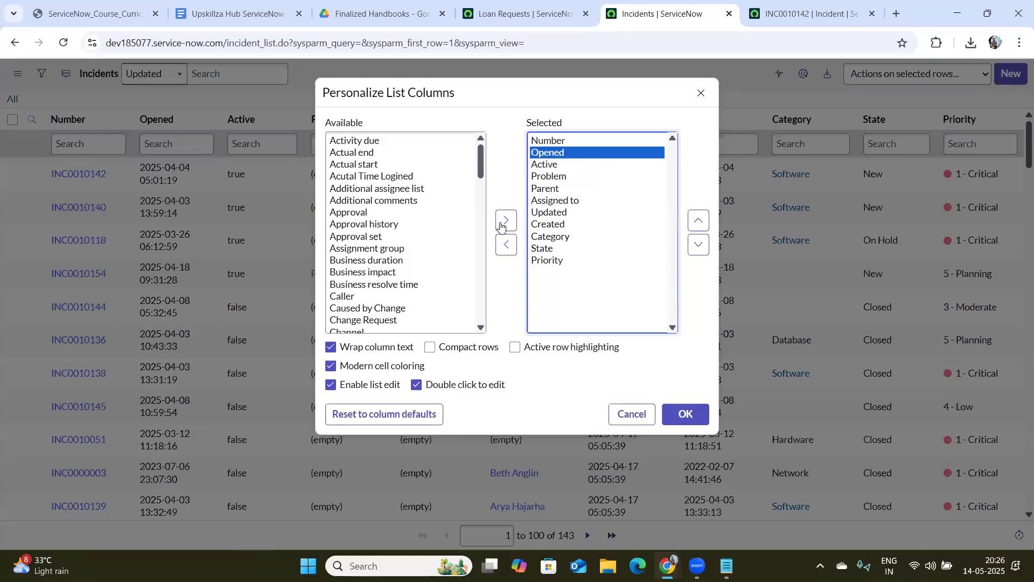
left_click(505, 247)
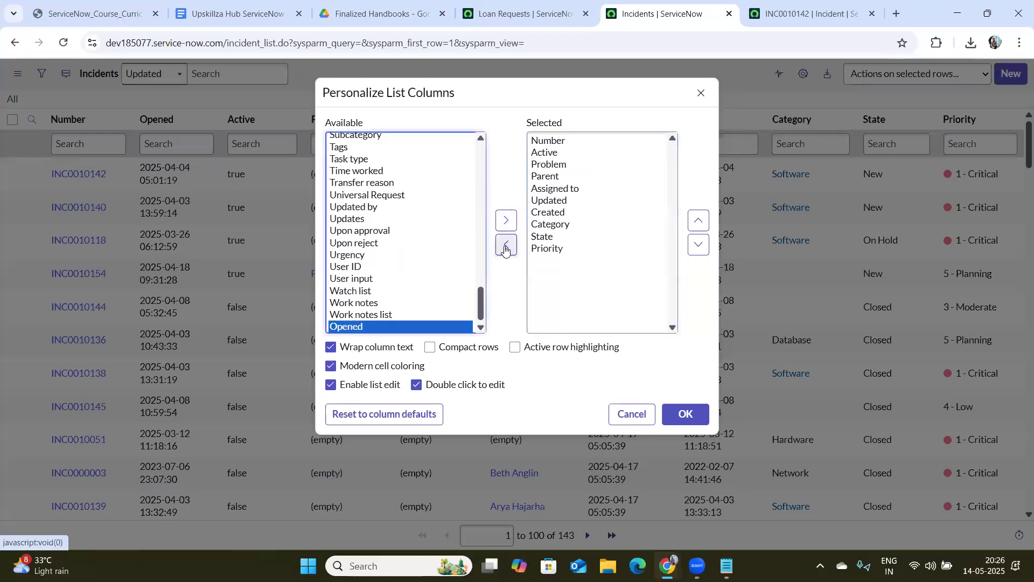
Step: Remove Parent from the selected columns and apply the personalized column set to the incident list
left_click(556, 239)
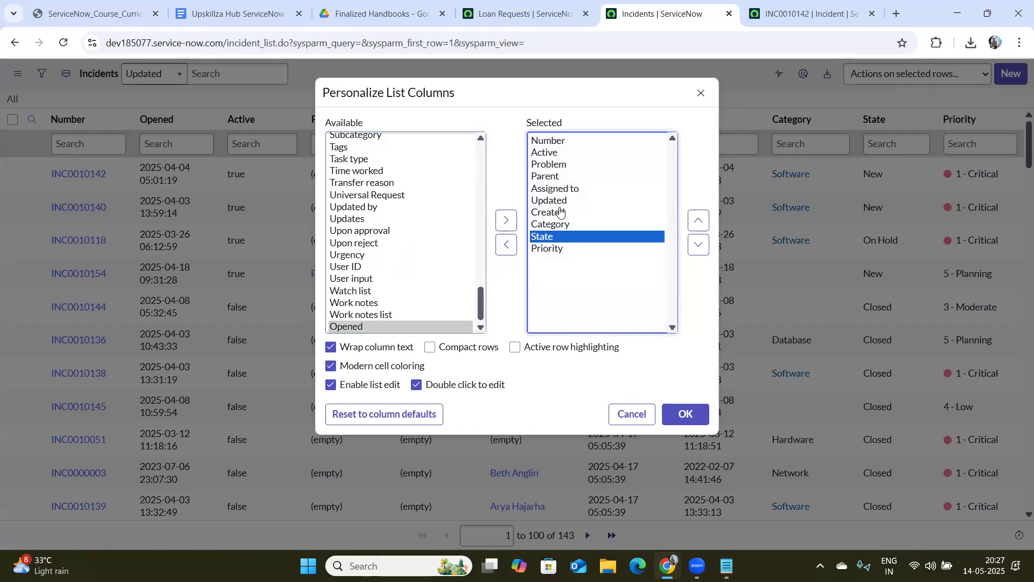
left_click(565, 178)
left_click(506, 245)
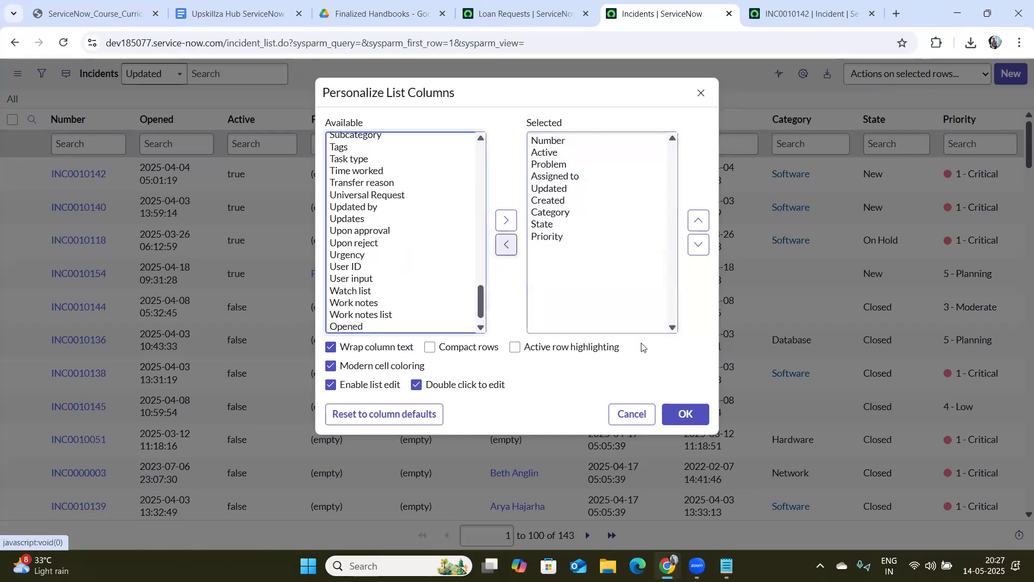
left_click(695, 420)
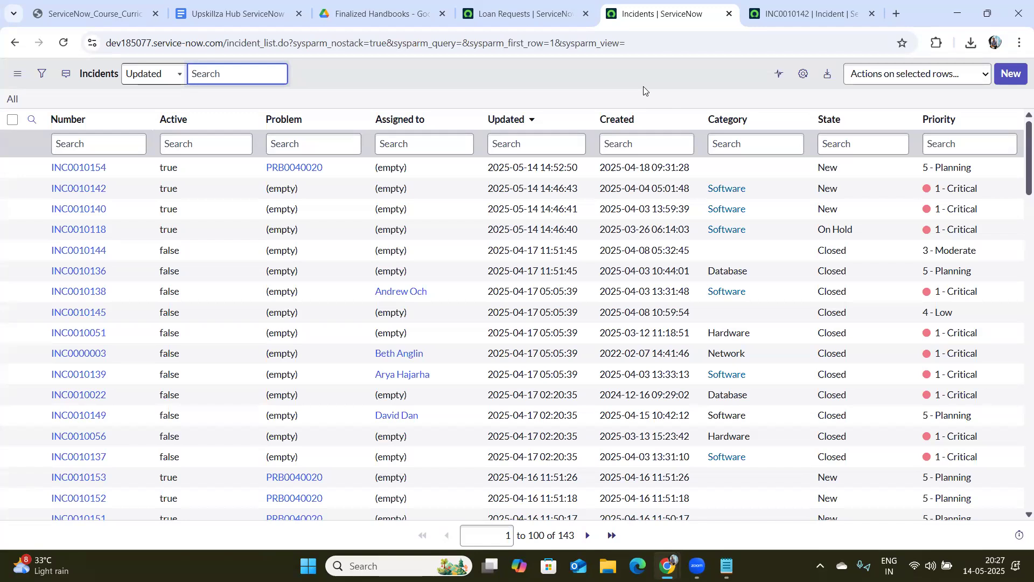
Step: Add Updated by as the last selected column of the personalized incident list and apply it
left_click(803, 74)
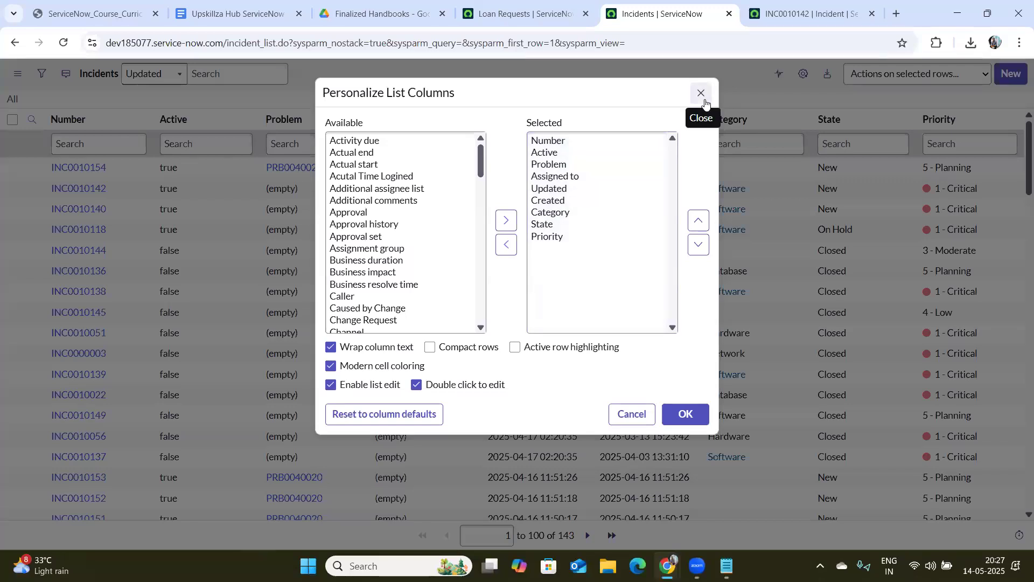
left_click(825, 80)
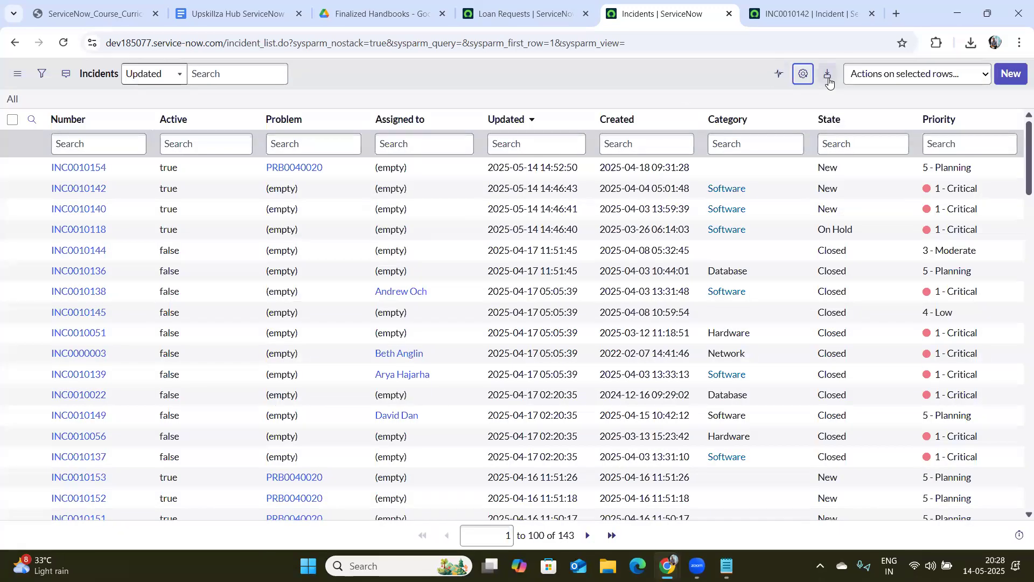
left_click(828, 77)
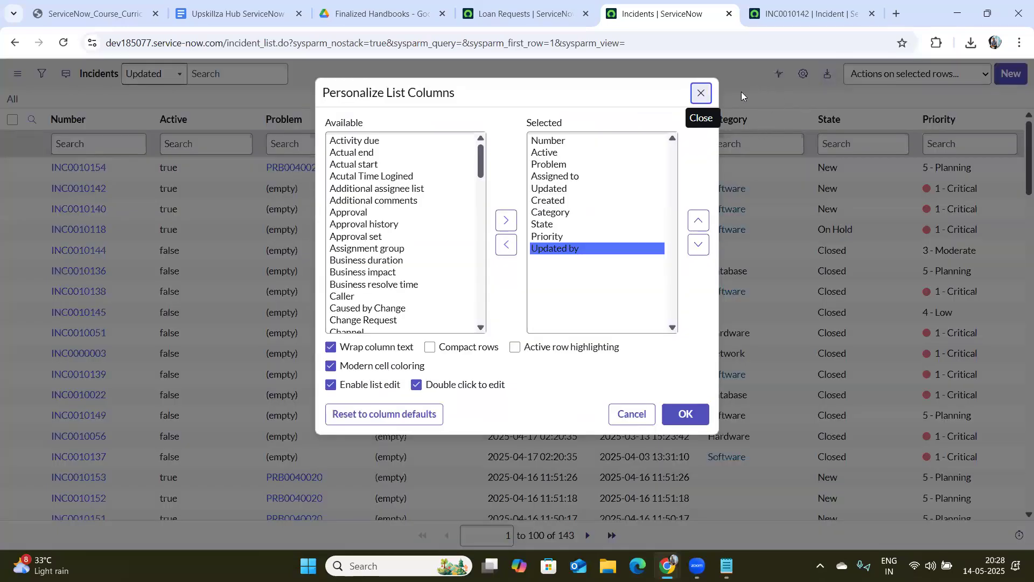
key("Return")
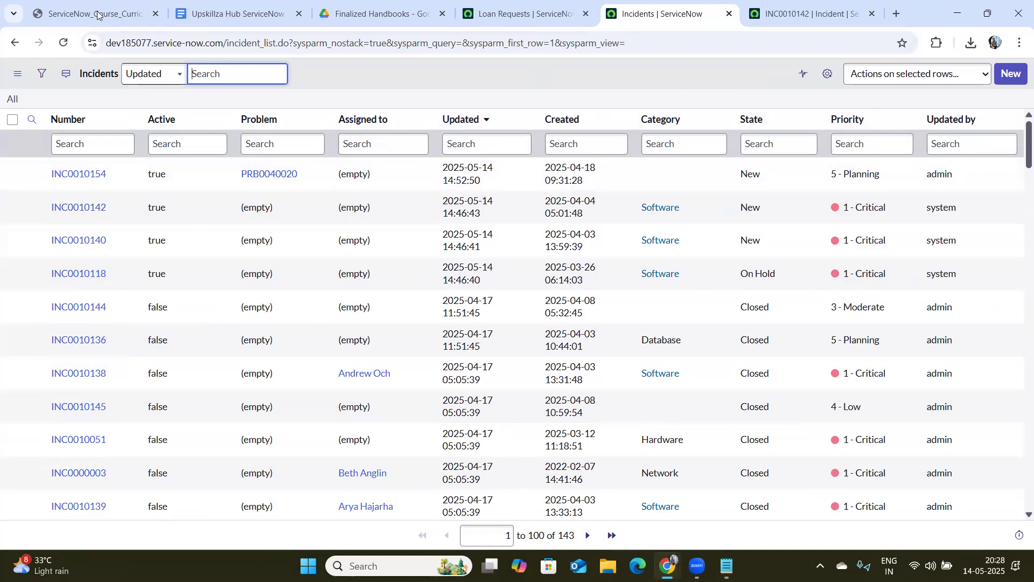
Step: Check the actions for selected rows on the reloaded incident list and on the previously visited list filtered by Category = Software
left_click(61, 41)
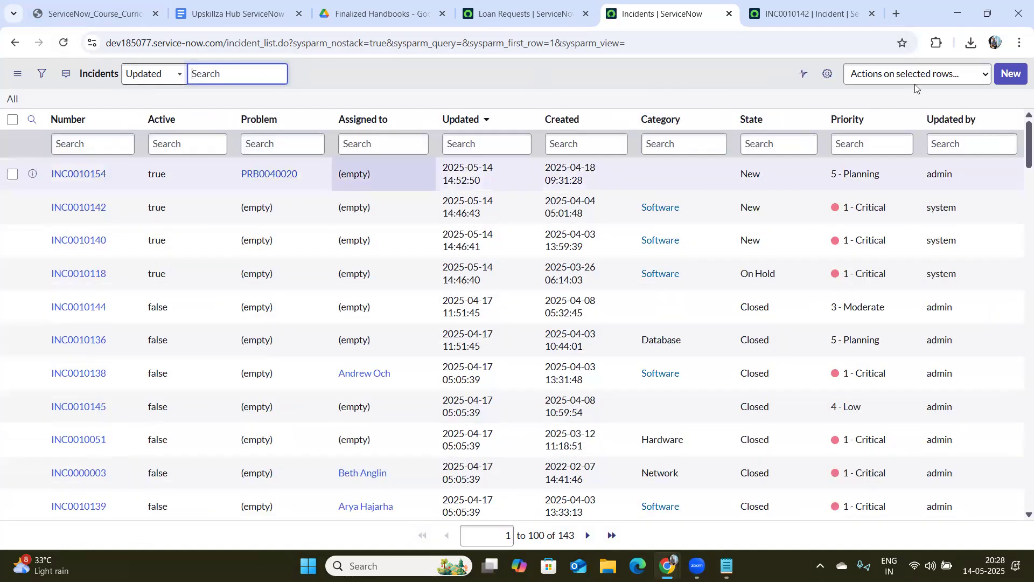
left_click(916, 83)
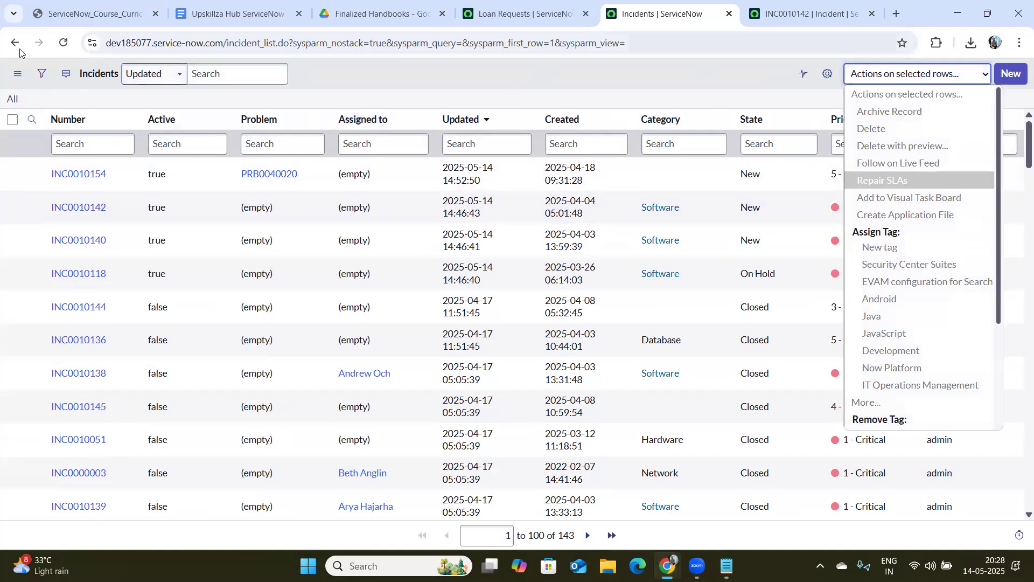
left_click(5, 43)
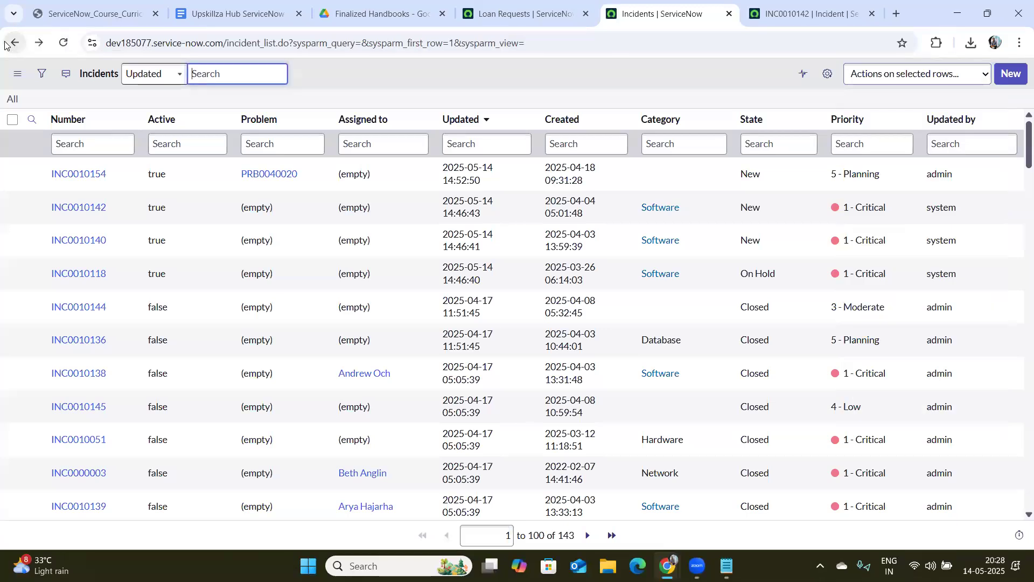
left_click(5, 44)
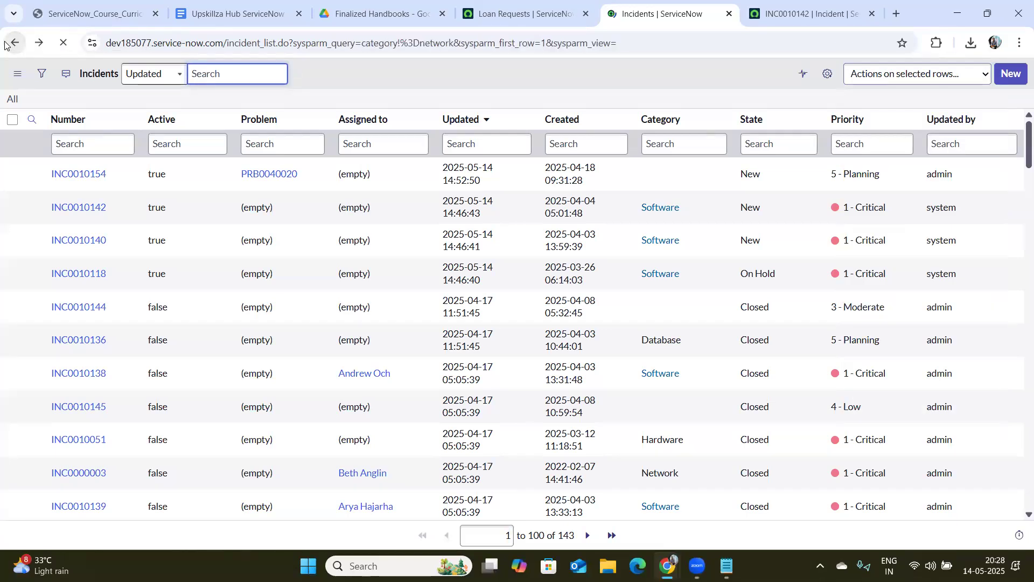
left_click(5, 43)
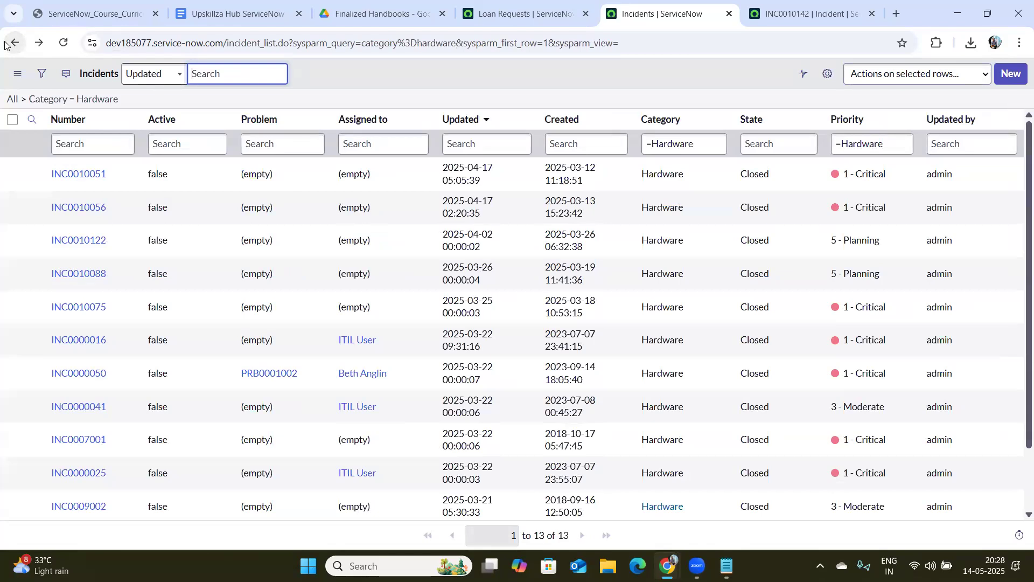
left_click(5, 43)
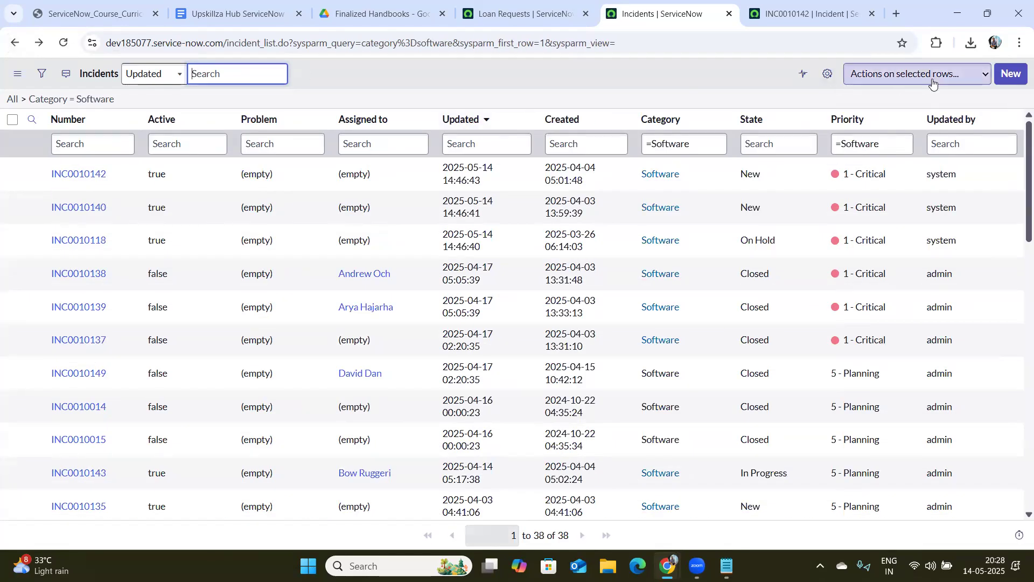
left_click(933, 84)
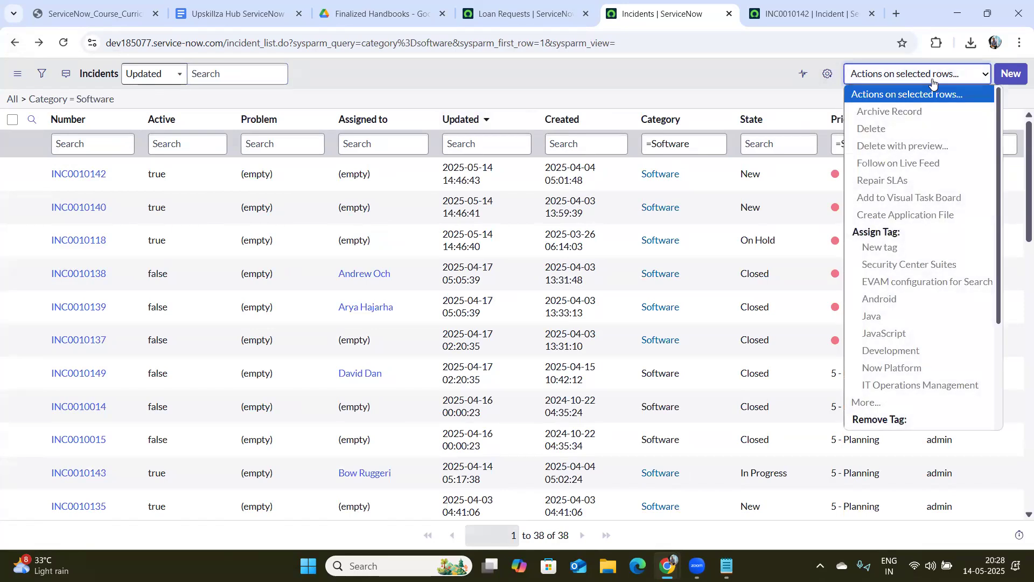
left_click(517, 3)
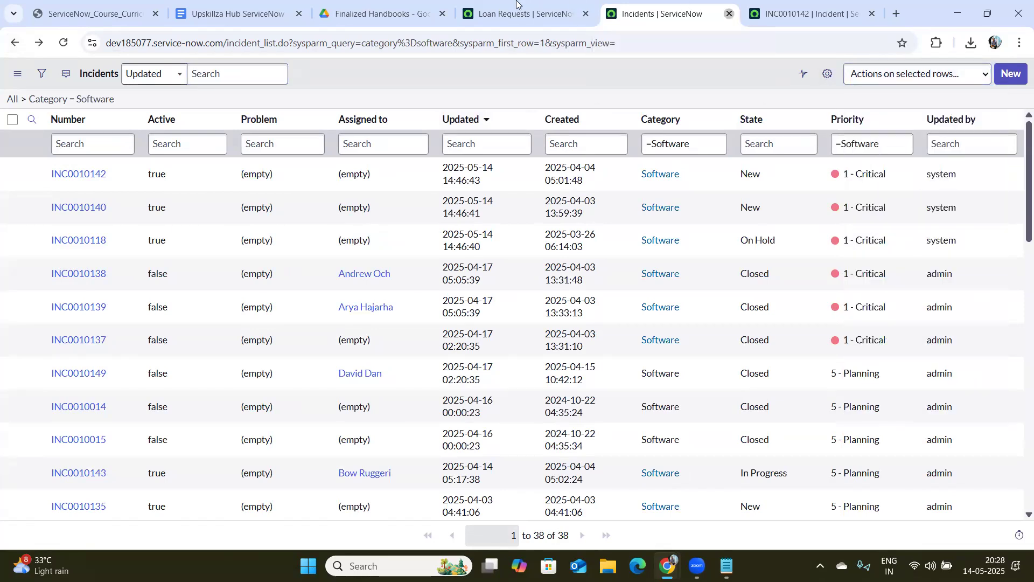
Step: Close the filtered incident list, reopen all incidents in a new browser tab from the Incident module, and view its actions for selected rows
key("ctrl+w")
left_click(503, 16)
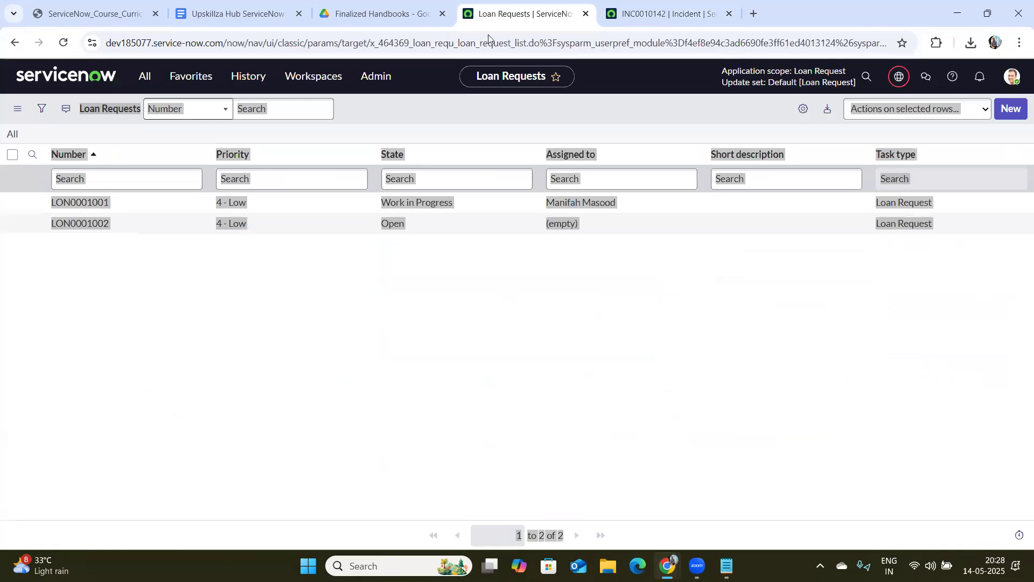
key("ctrl+shift+Tab")
key("ctrl+Tab")
left_click(145, 76)
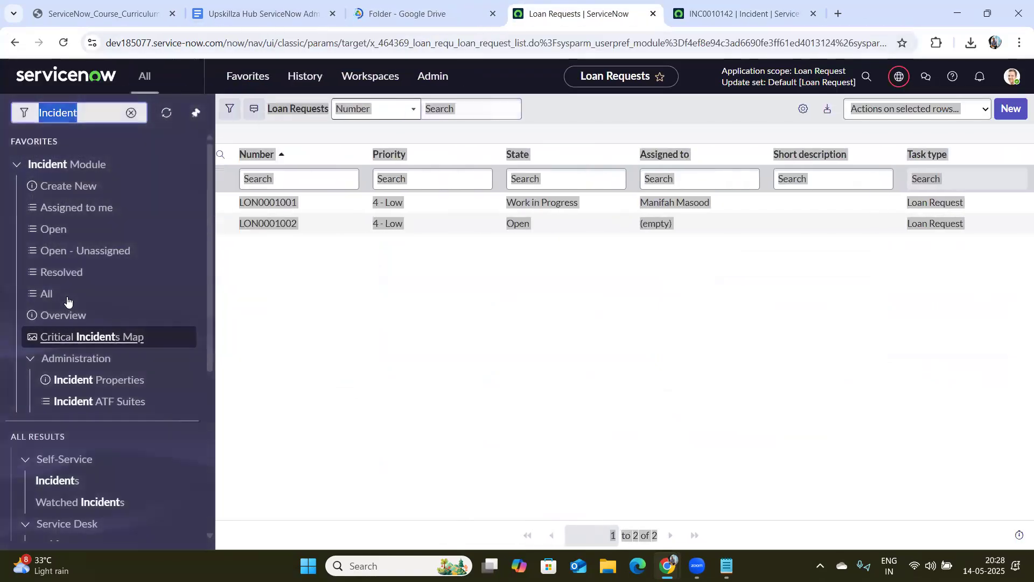
middle_click(68, 296)
left_click(788, 6)
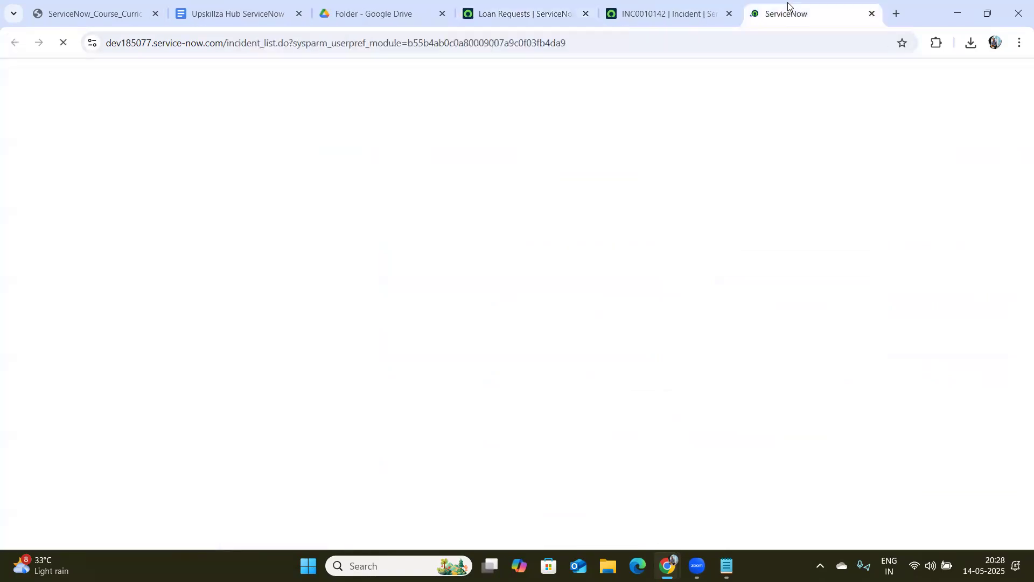
left_click(916, 76)
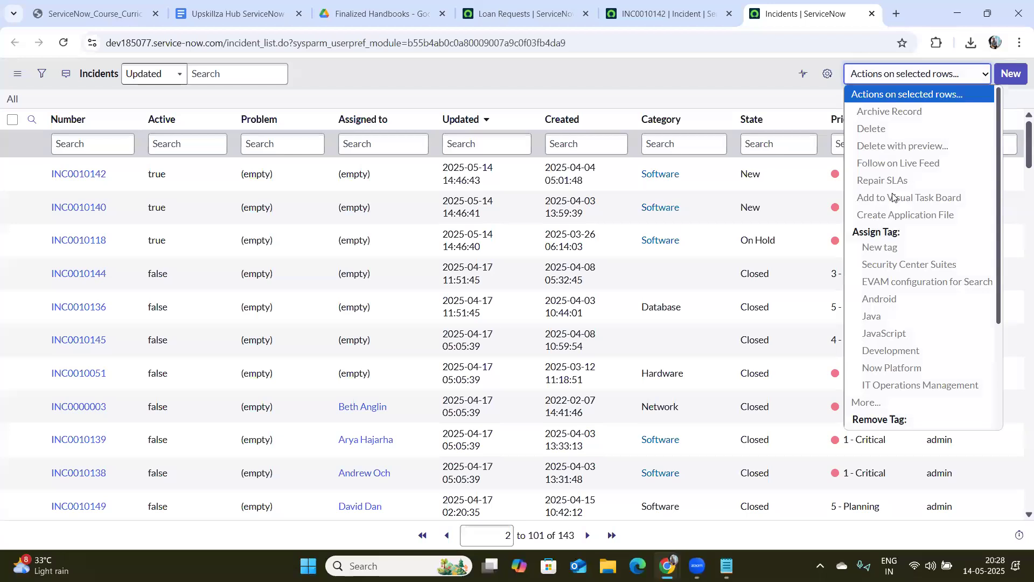
Step: Return to the Loan Requests page and switch the application scope to Global
left_click(668, 14)
left_click(514, 12)
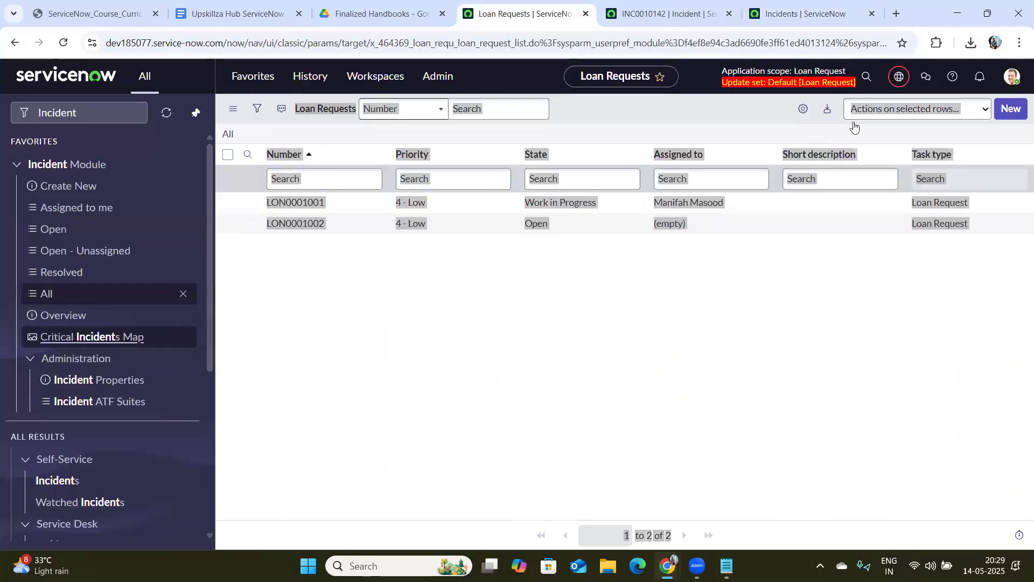
left_click(900, 76)
left_click(887, 109)
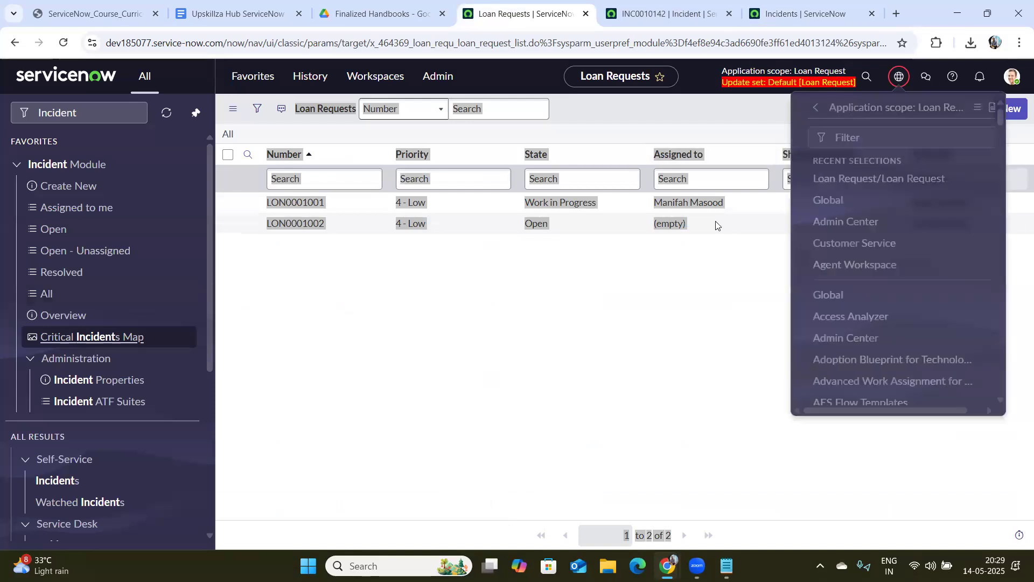
left_click(831, 207)
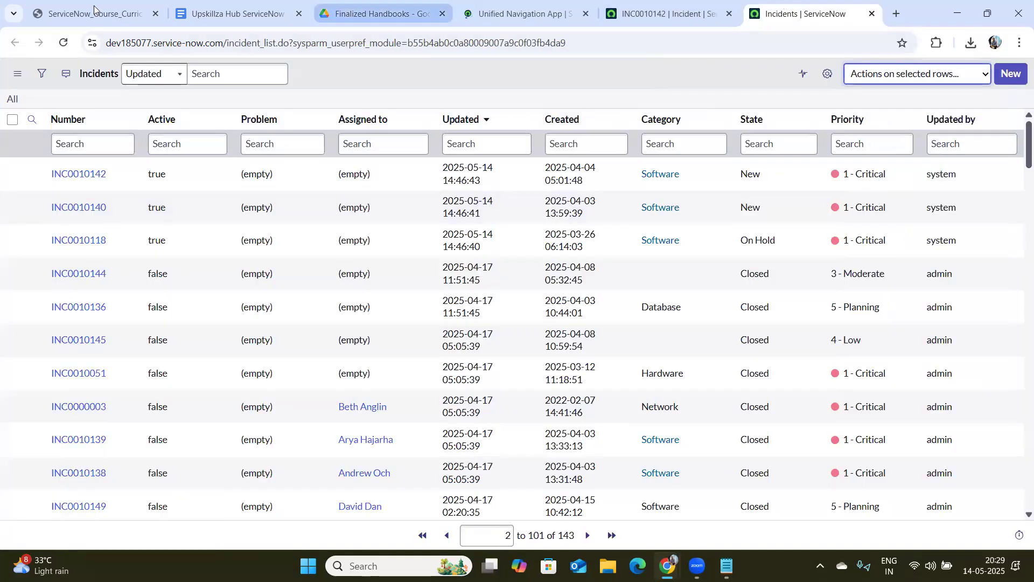
Step: Reload the full incident list and review the actions offered for selected rows
left_click(62, 49)
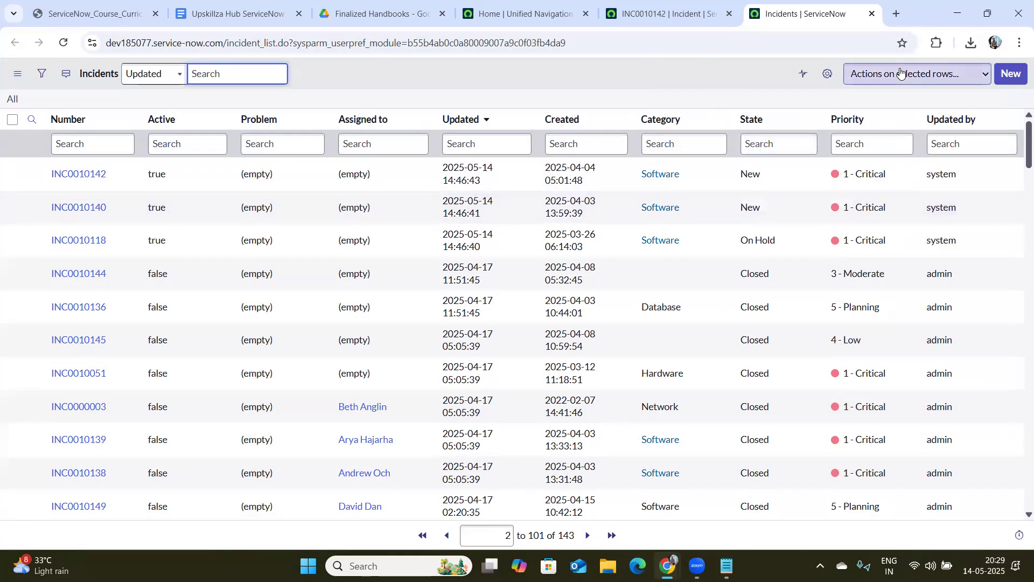
left_click(868, 76)
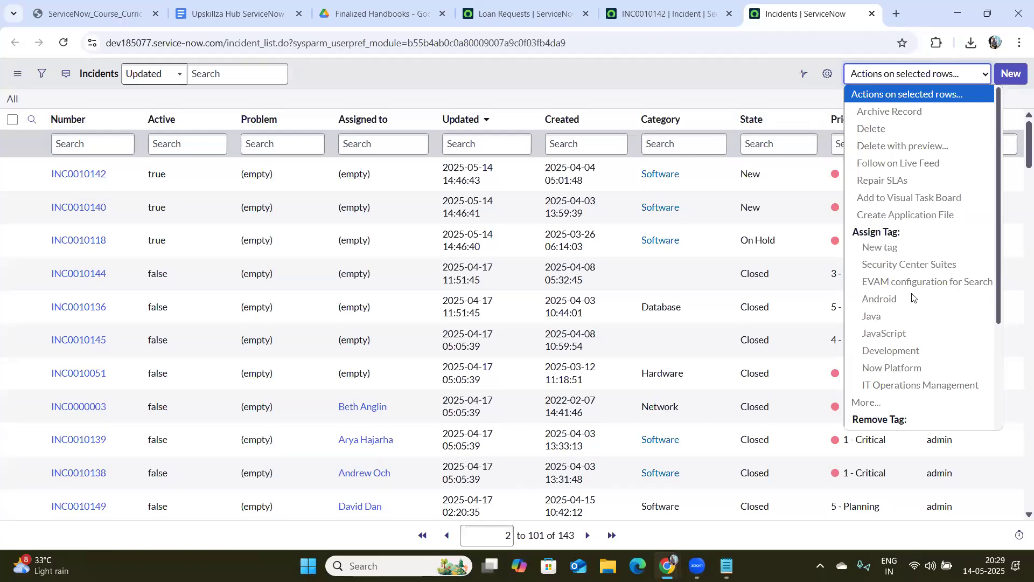
left_click(627, 68)
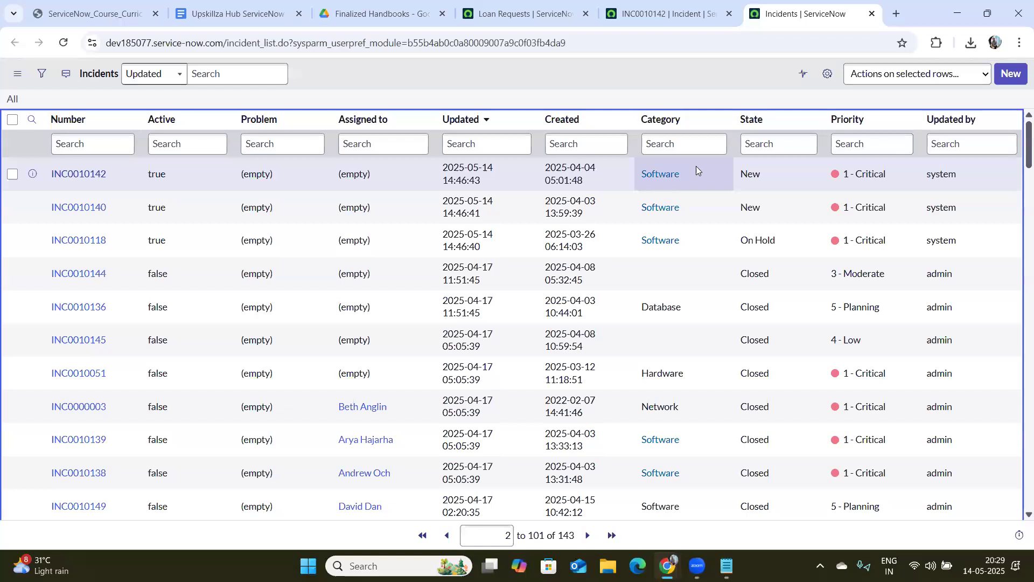
Step: Filter the incident list to records matching INC0010142's Software category and go to the Category column's search field
right_click(696, 166)
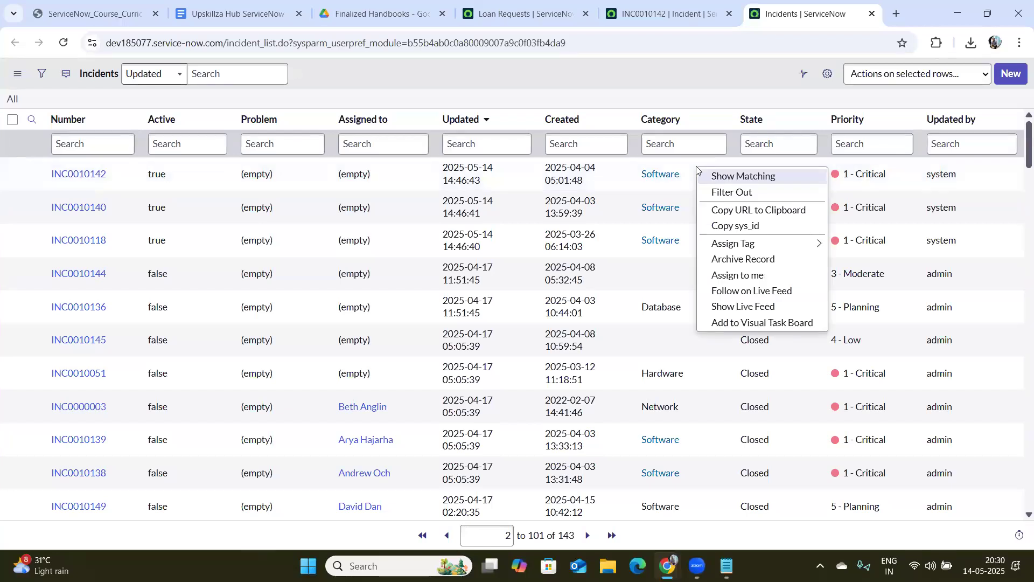
mouse_move(751, 244)
left_click(712, 178)
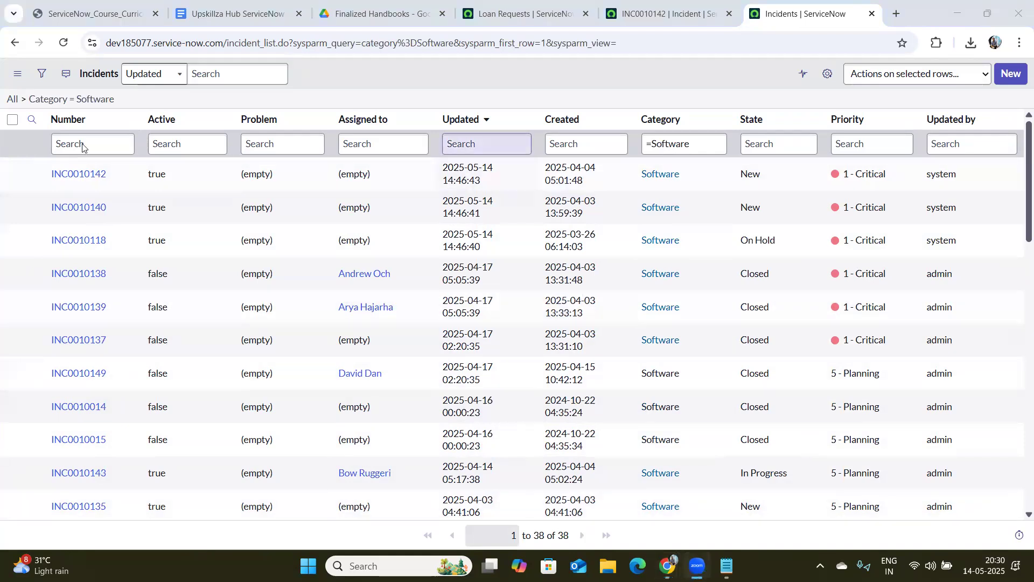
left_click(685, 144)
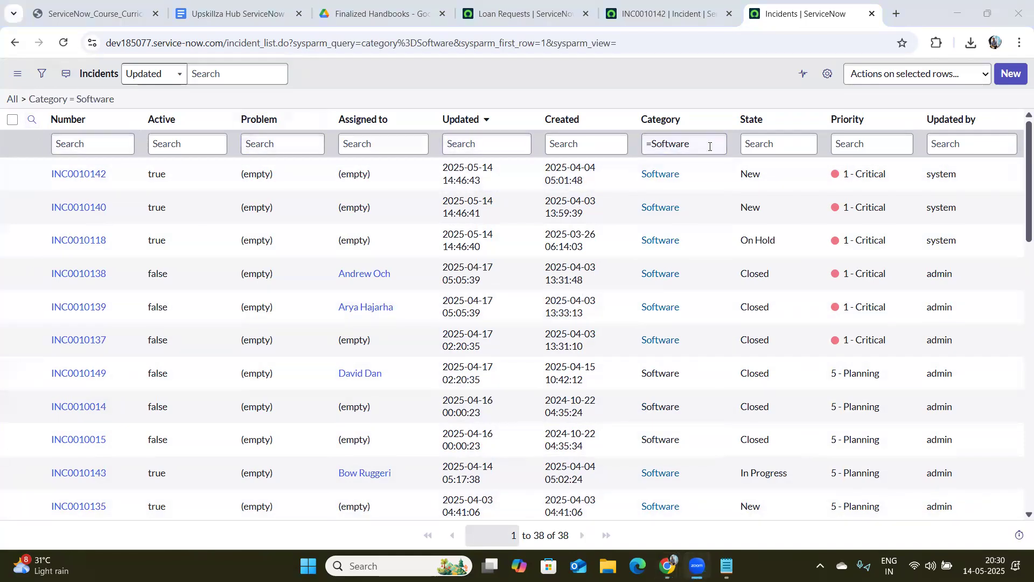
Step: Remove the Software filter, filter out incidents with an empty Category, and restore the full incident list
key("ctrl+a")
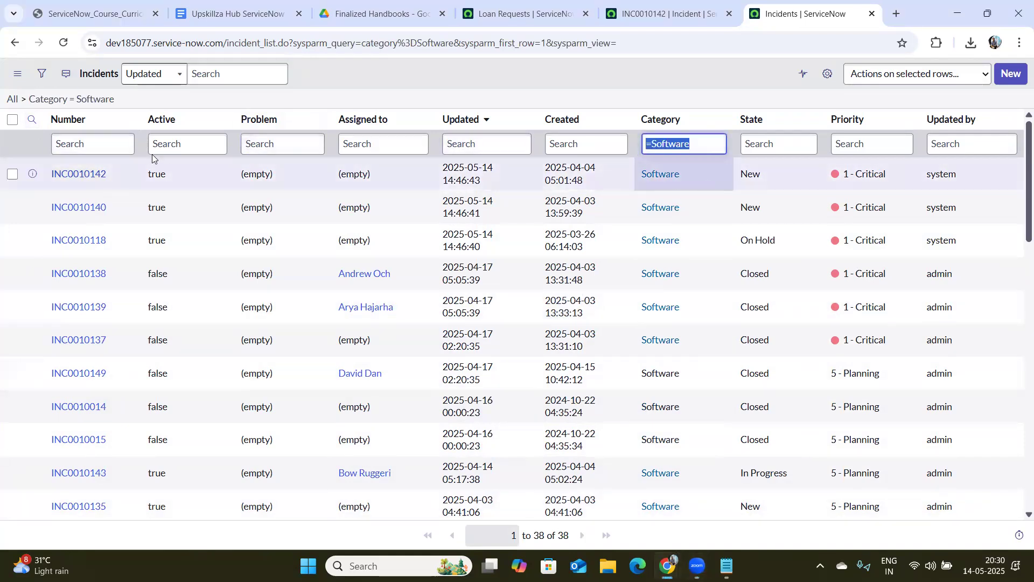
double_click(23, 99)
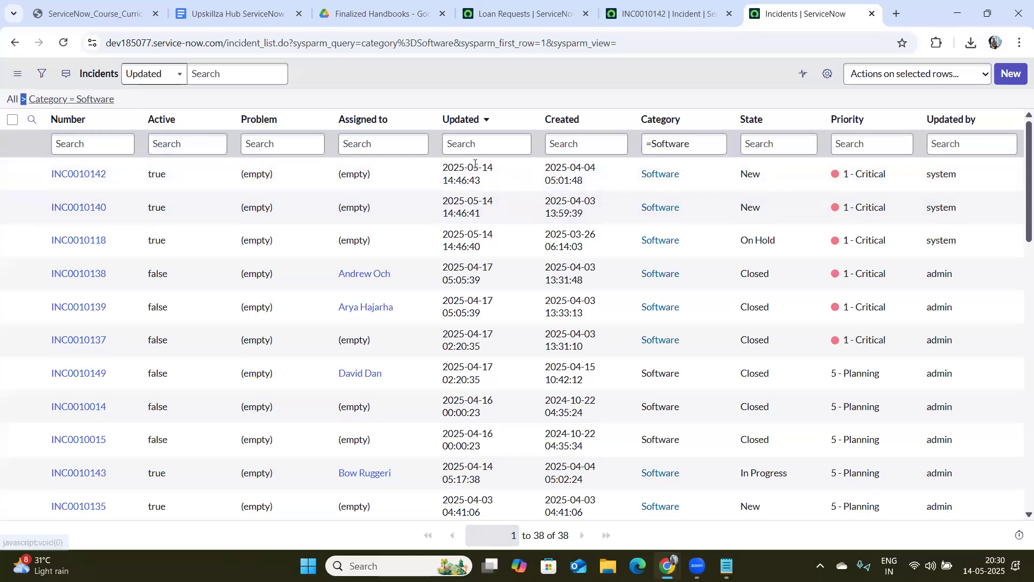
left_click(22, 47)
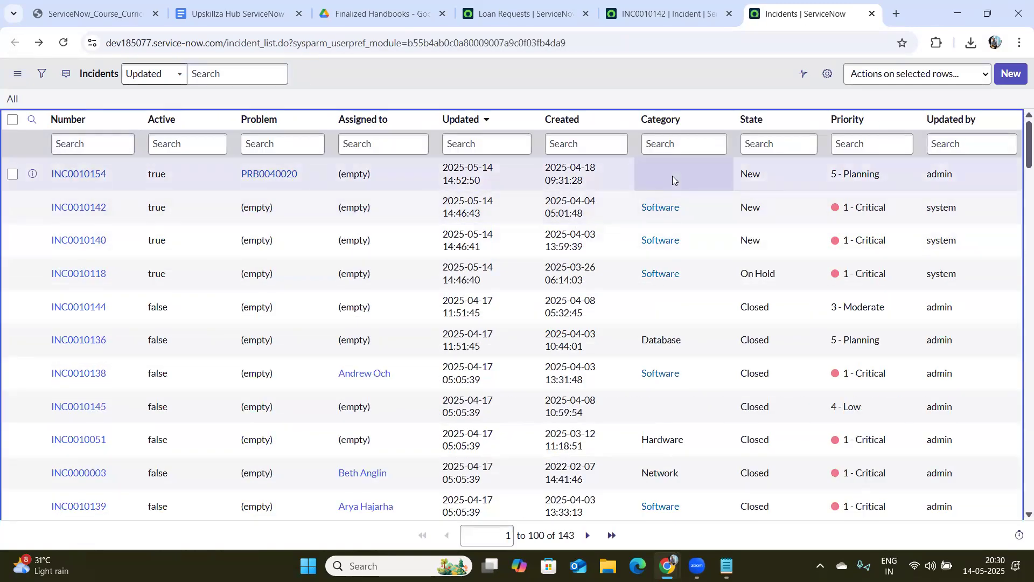
right_click(673, 175)
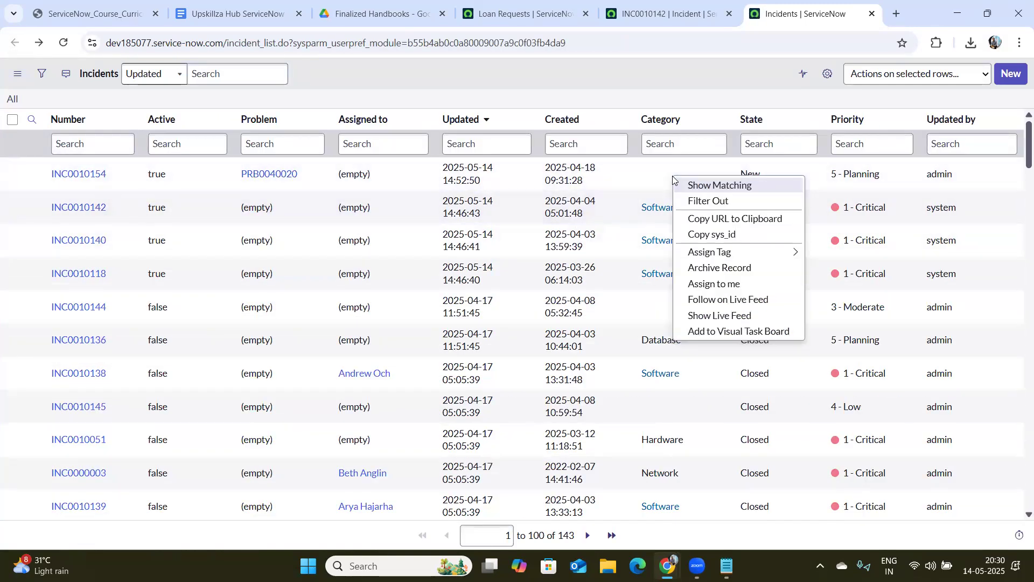
left_click(702, 201)
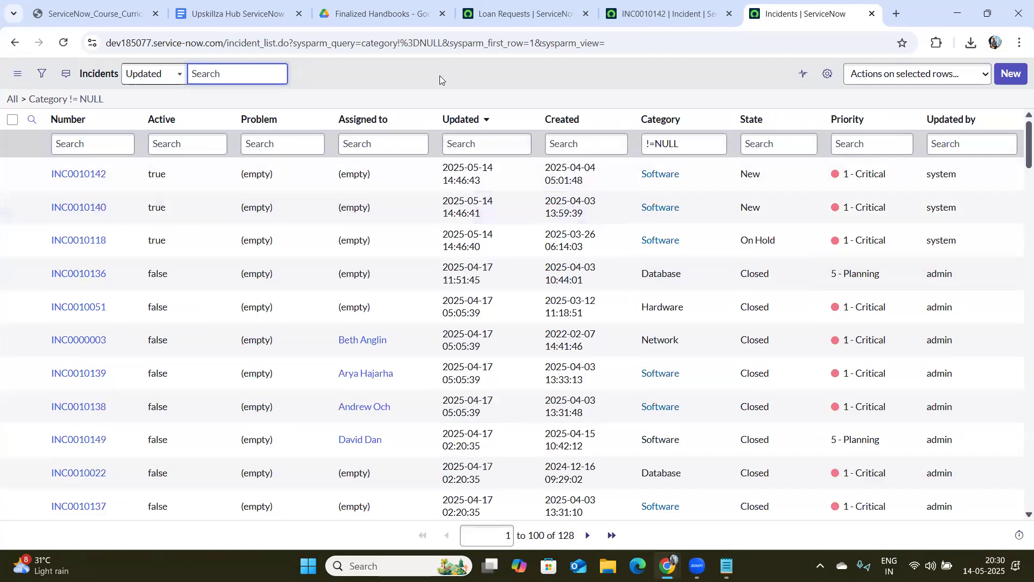
left_click(16, 43)
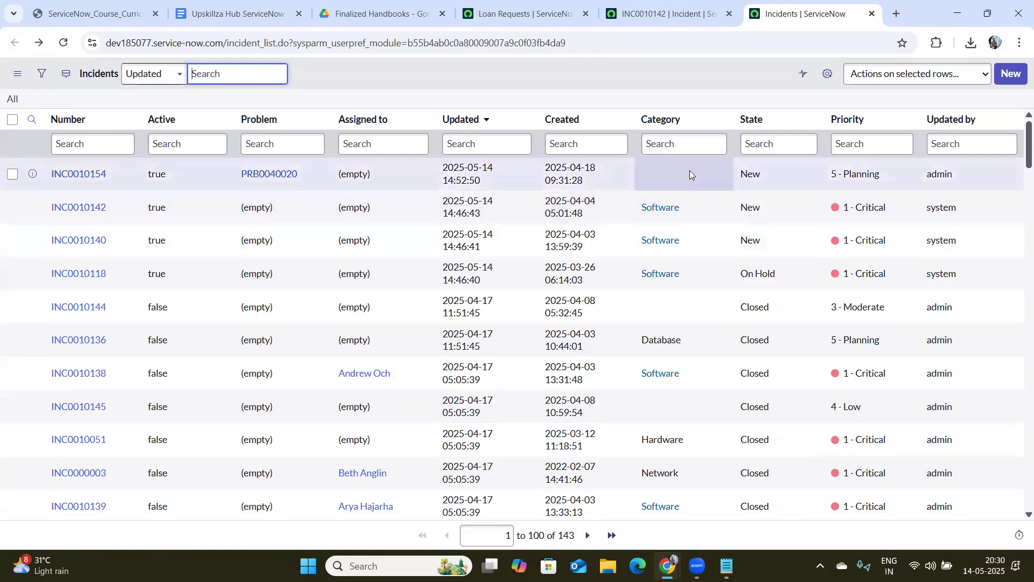
Step: Try to assign INC0010142 to the logged-in account, dismiss the message, and return to the original incident list
right_click(701, 204)
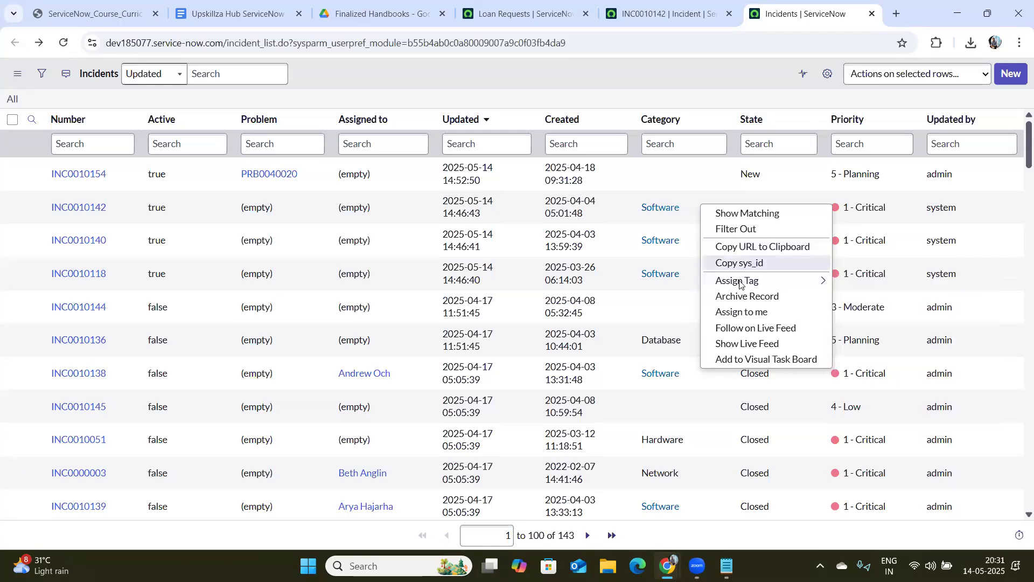
mouse_move(740, 284)
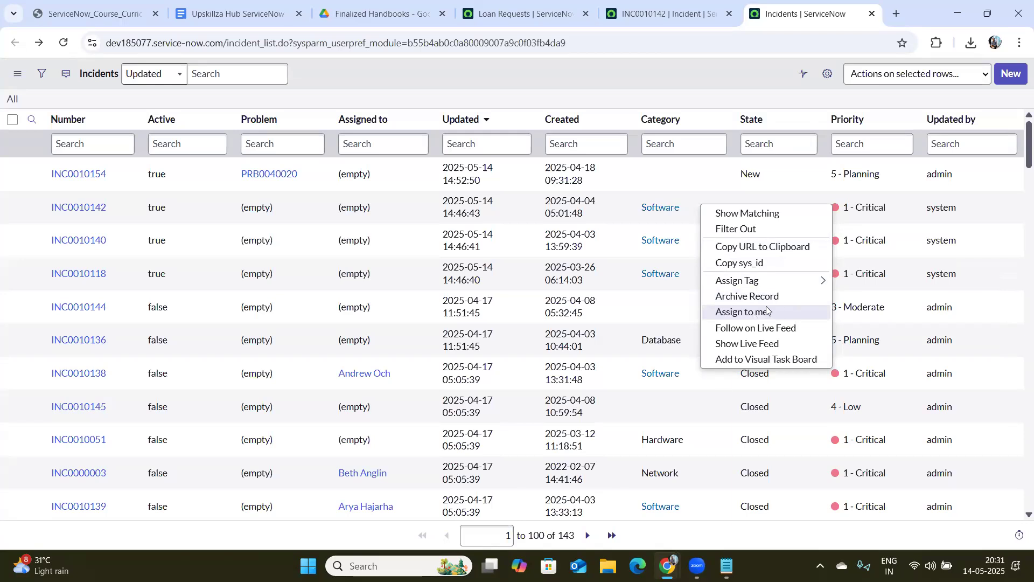
left_click(753, 311)
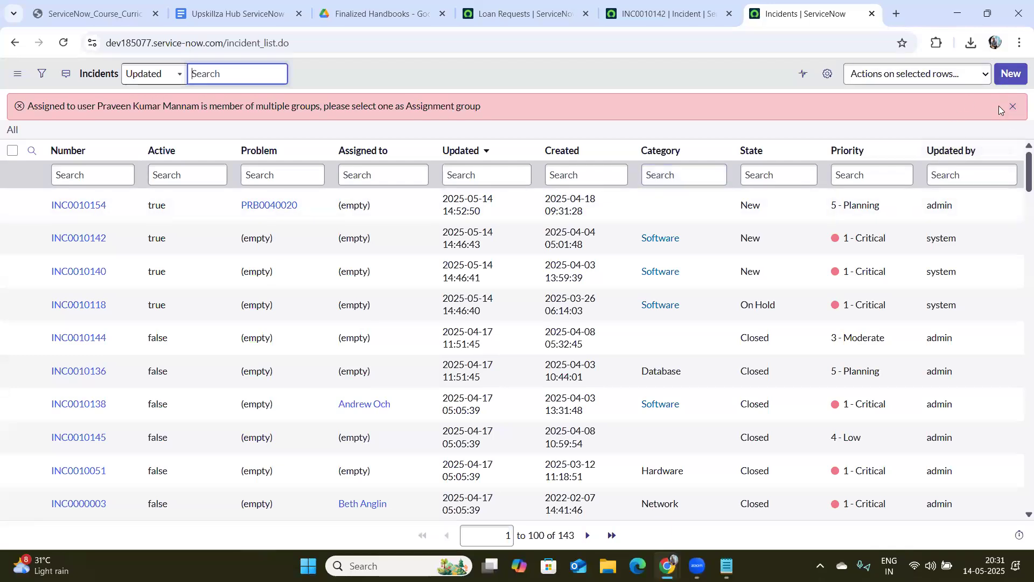
left_click(1013, 106)
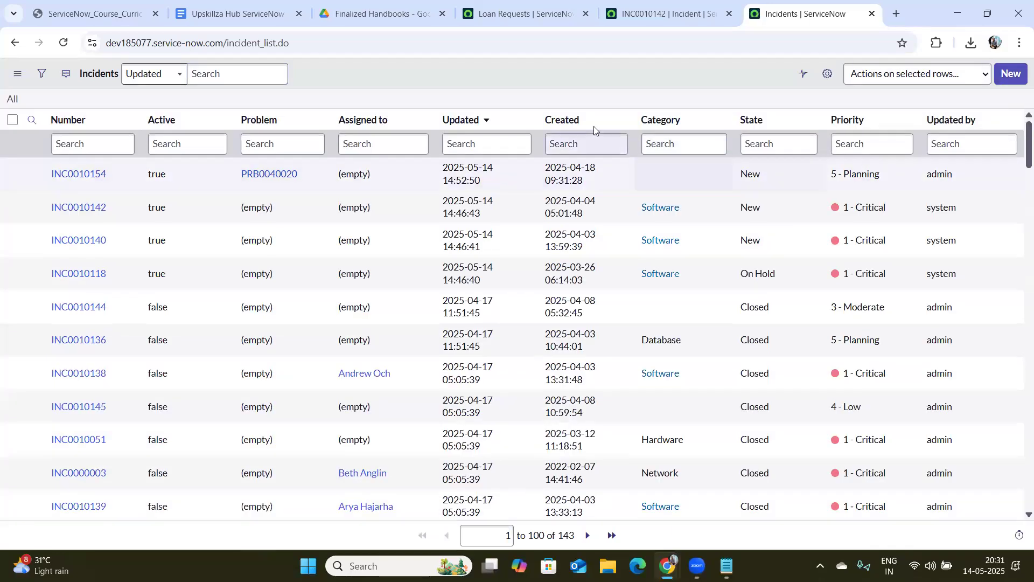
left_click(15, 43)
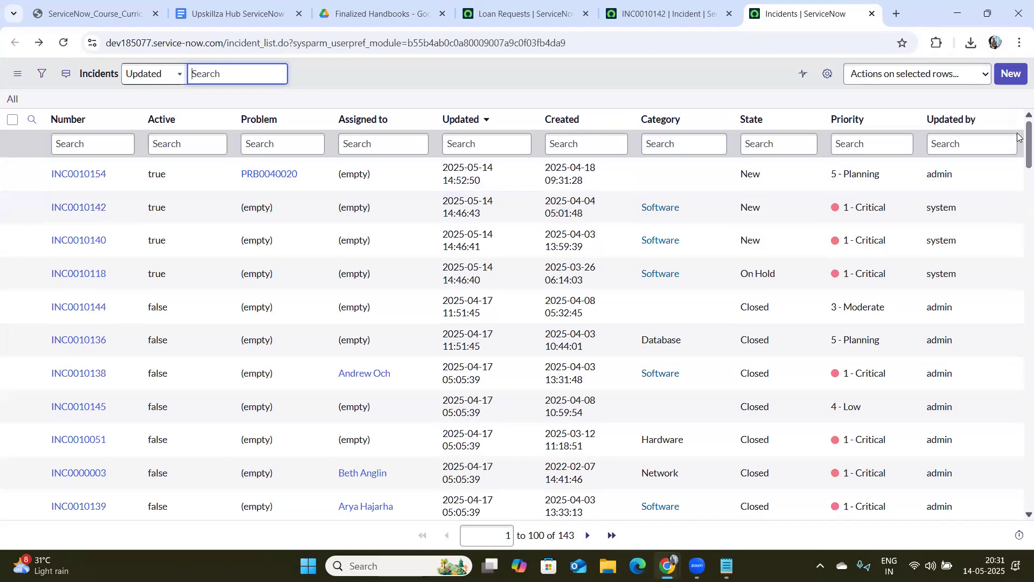
Step: Review the Lesson 8 Lists topics in the course curriculum PDF and return to the Incidents list
scroll(1018, 136, "down", 2)
scroll(1018, 137, "down", 6)
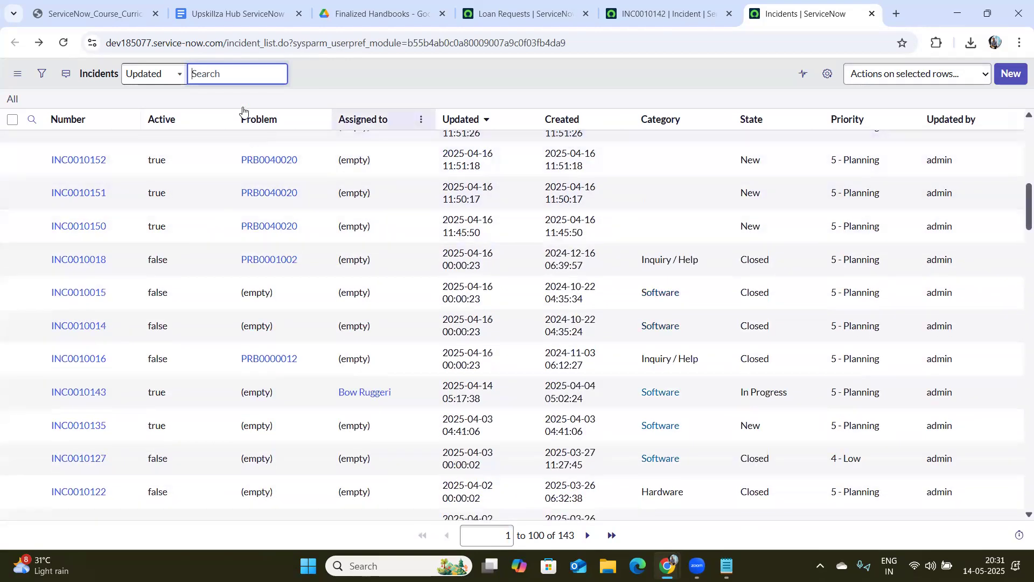
left_click(245, 7)
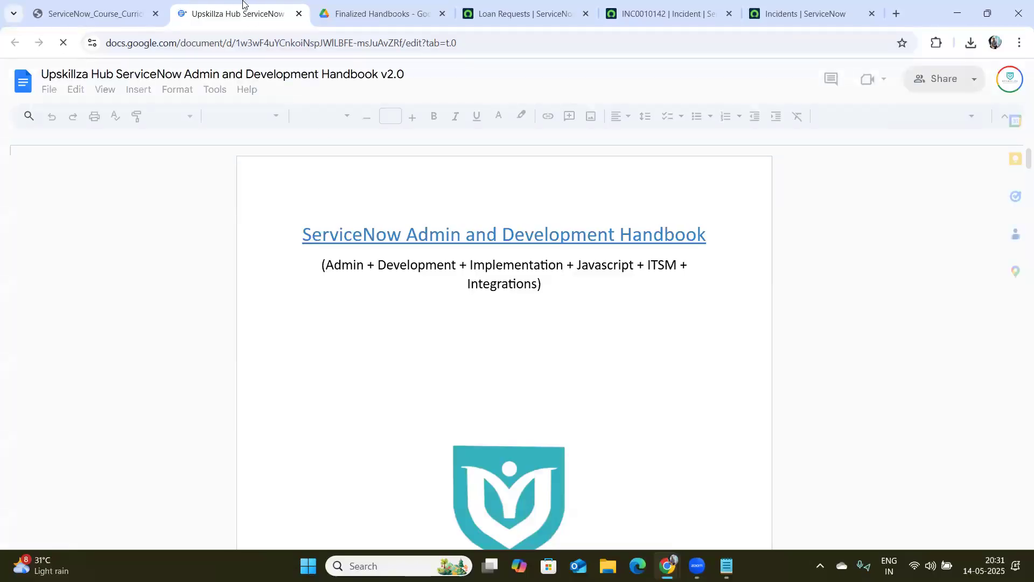
left_click(137, 7)
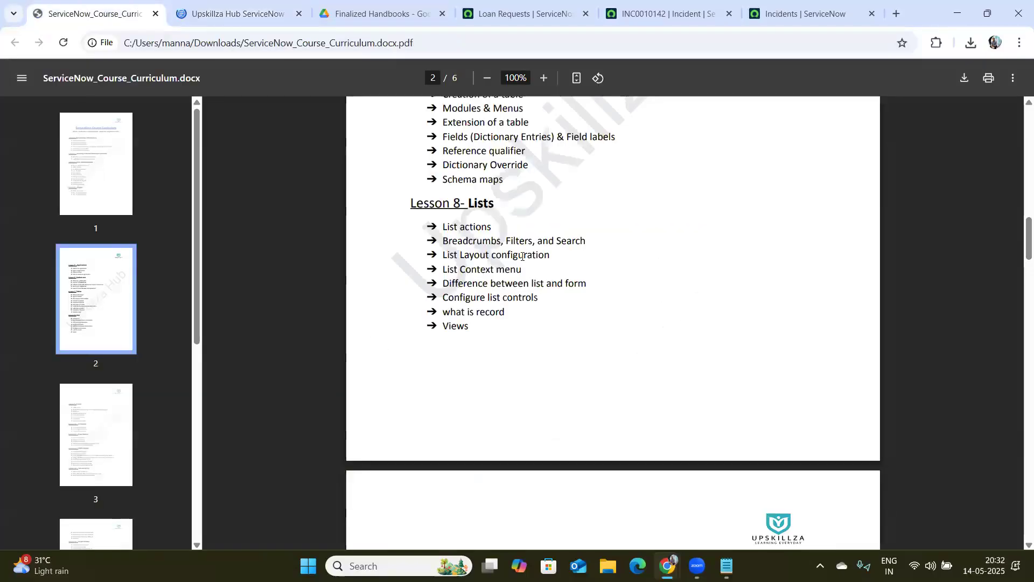
key("ctrl+a")
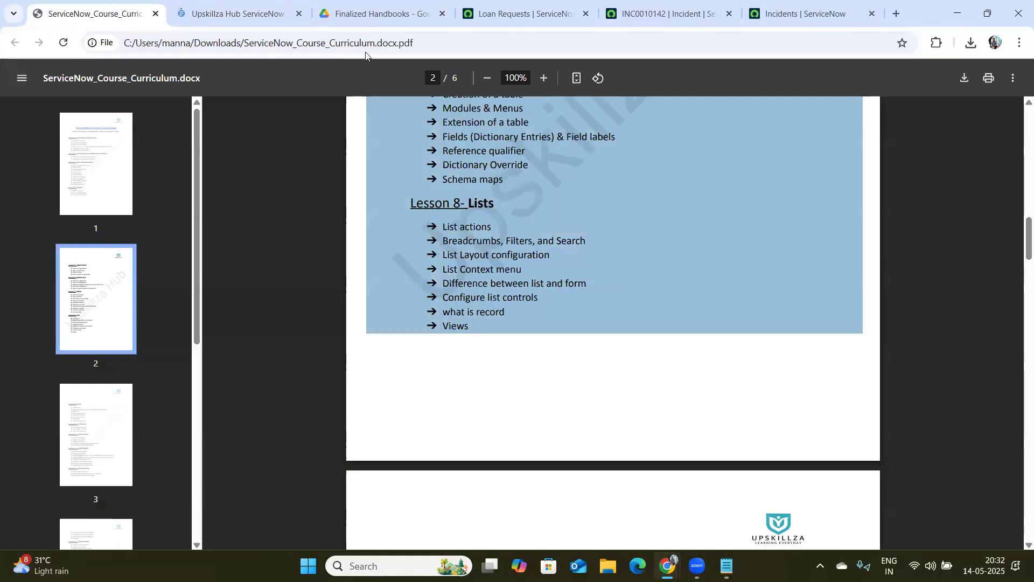
left_click(304, 5)
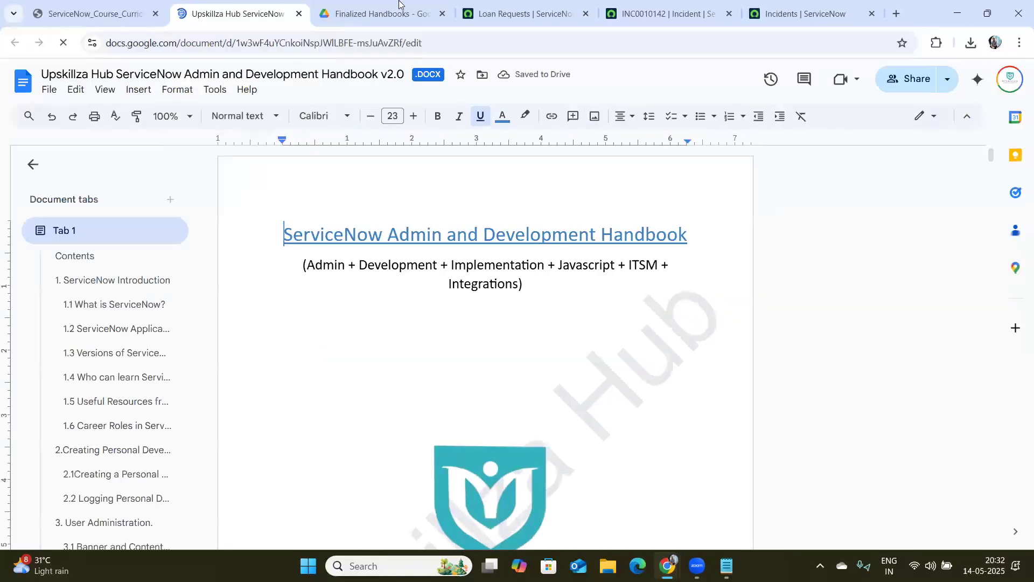
key("ctrl+Tab")
key("ctrl+Tab")
key("ctrl+Tab")
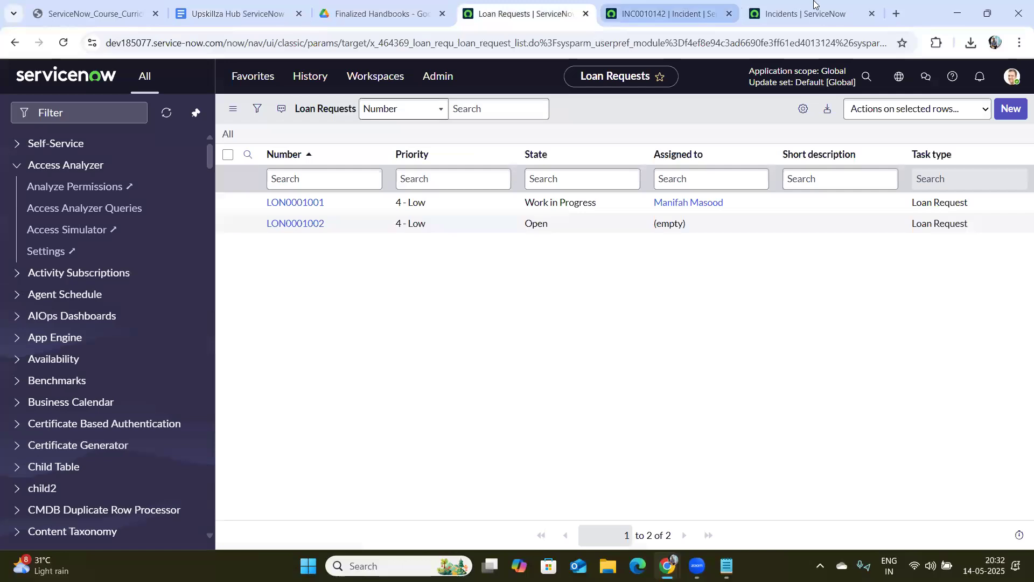
key("ctrl+Tab")
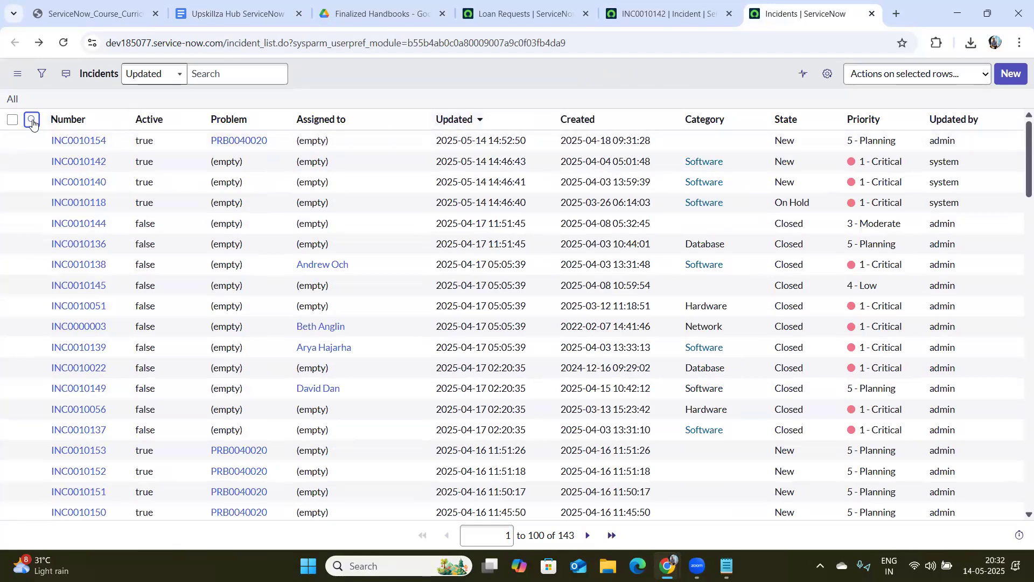
Step: Show the column search row and filter the incidents by Number with *INC0010138
left_click(33, 120)
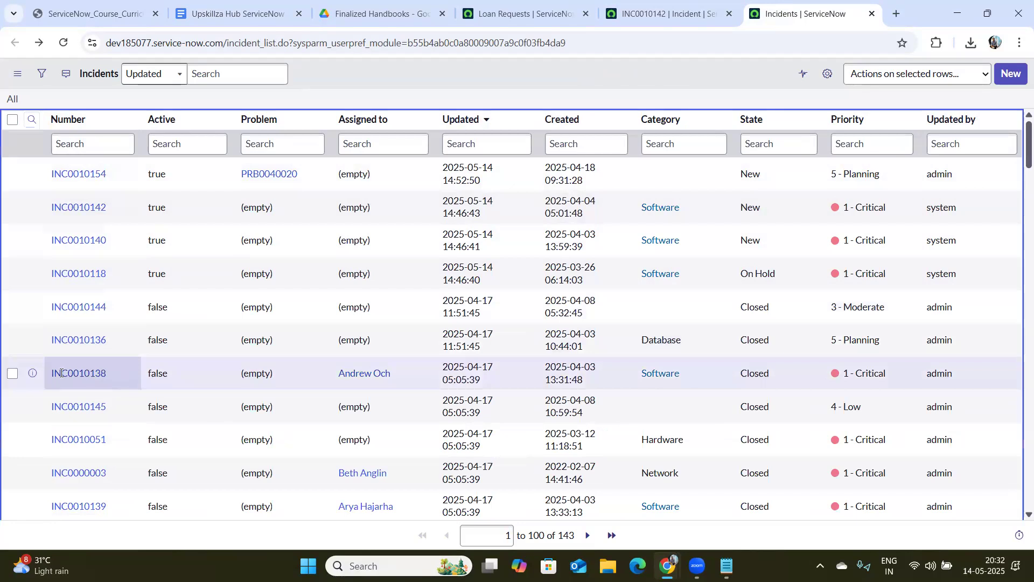
left_click_drag(115, 374, 52, 373)
key("ctrl+c")
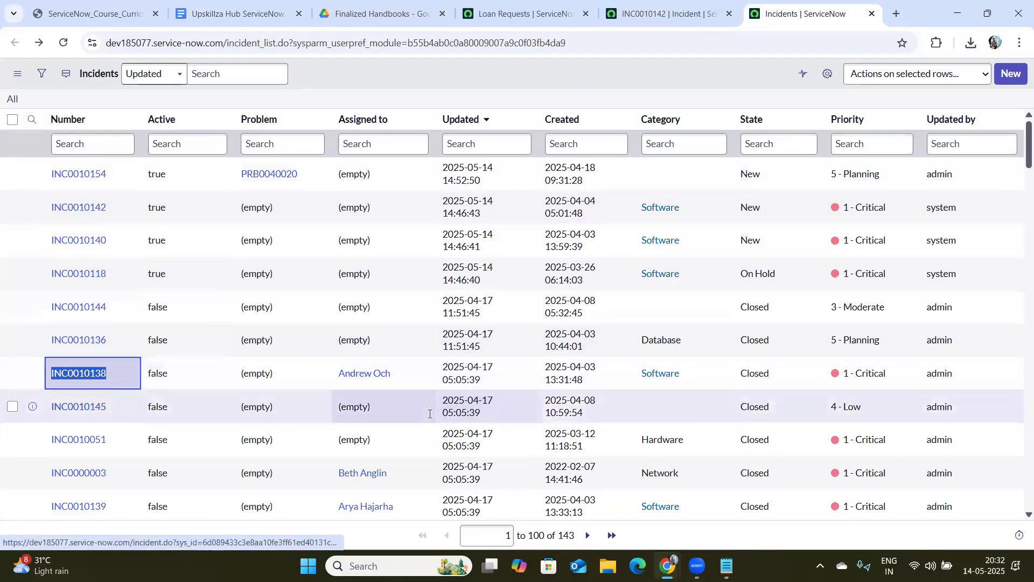
triple_click(565, 536)
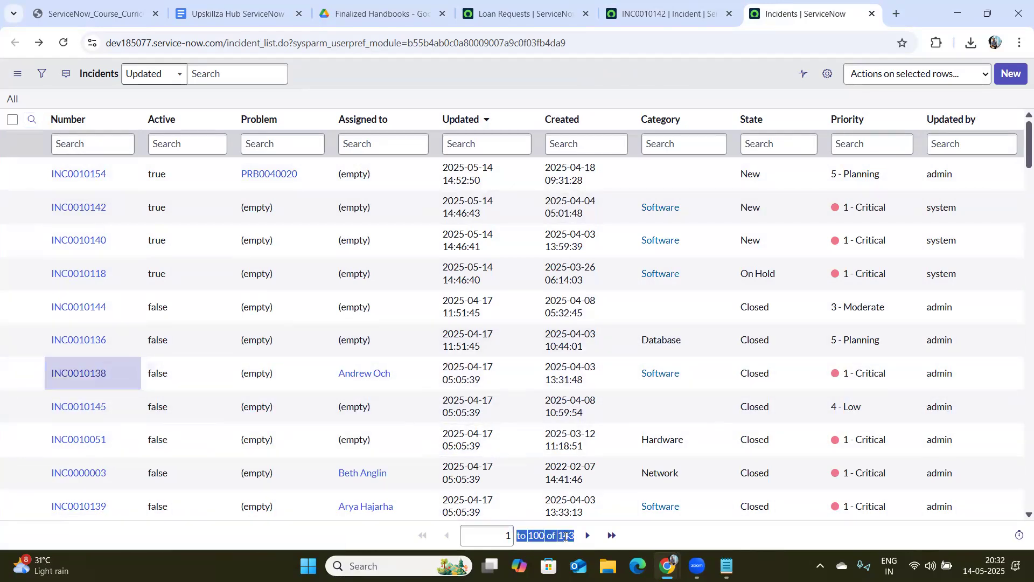
left_click(99, 143)
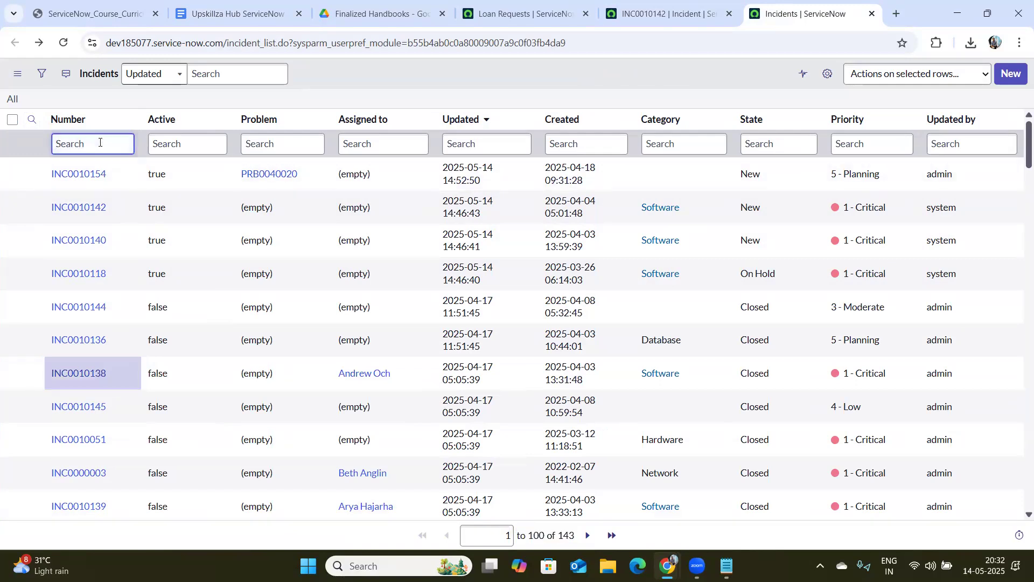
type("*")
key("ctrl+v")
double_click(62, 144)
left_click(63, 144)
key("Return")
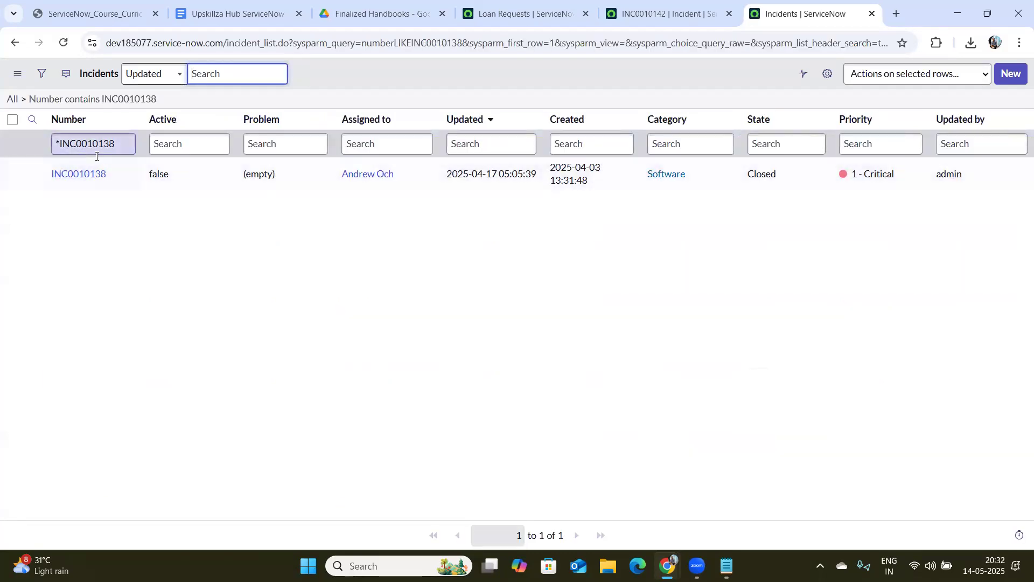
Step: Clear the Number filter and search the Category column for "are"
left_click_drag(116, 172, 46, 179)
left_click(24, 100)
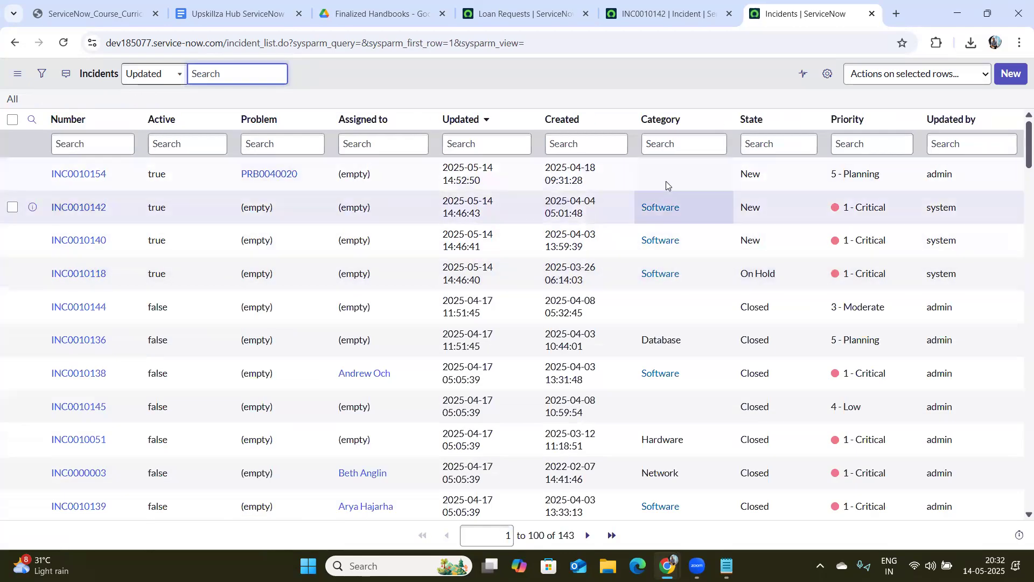
left_click(681, 150)
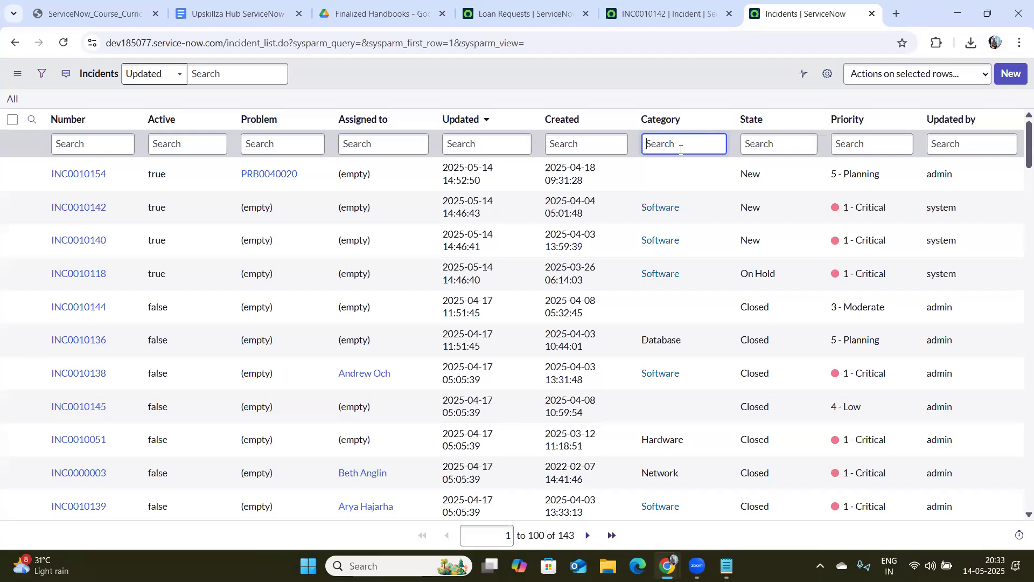
type("are")
left_click(689, 211)
left_click_drag(666, 217, 664, 218)
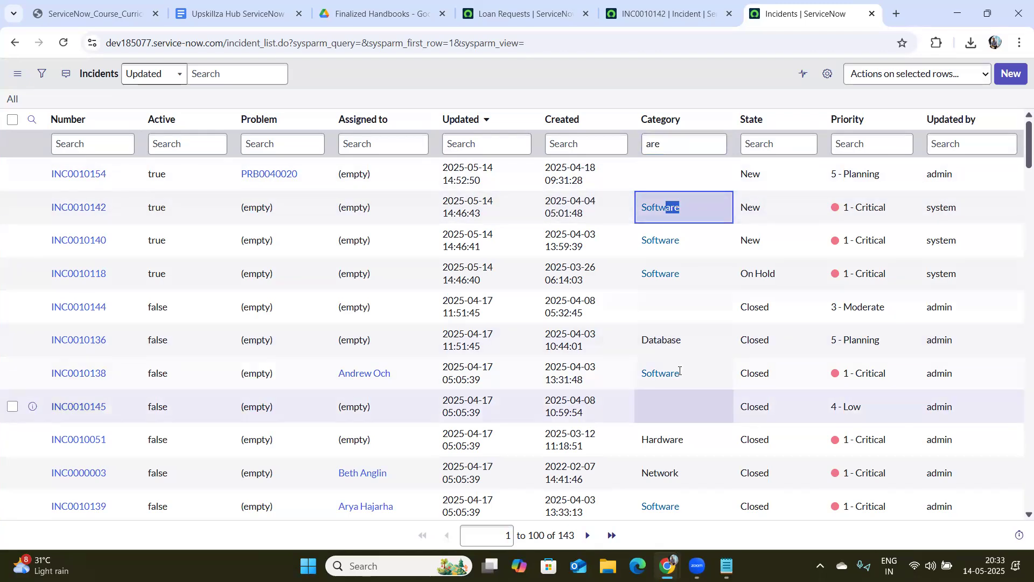
left_click(683, 138)
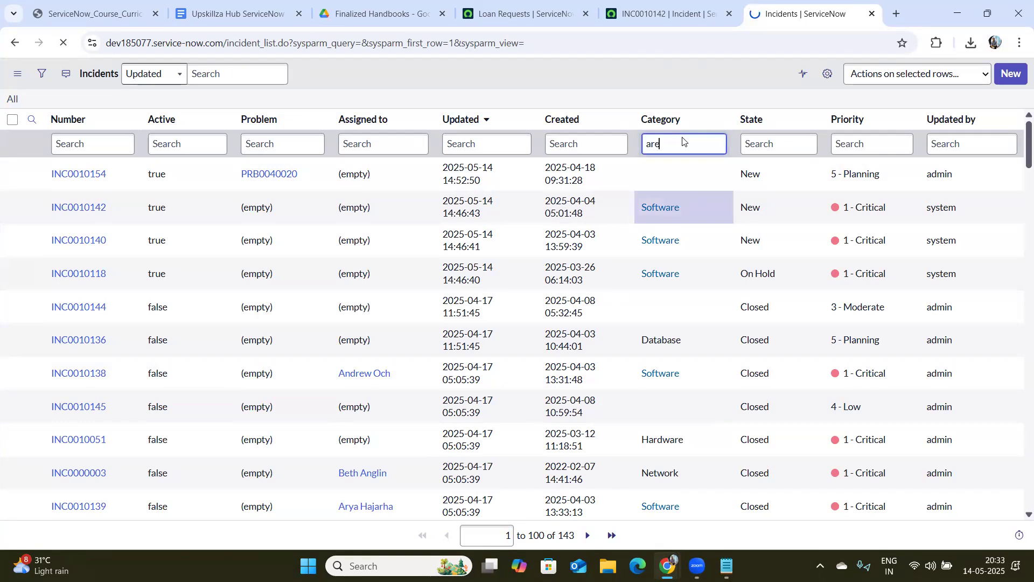
key("Return")
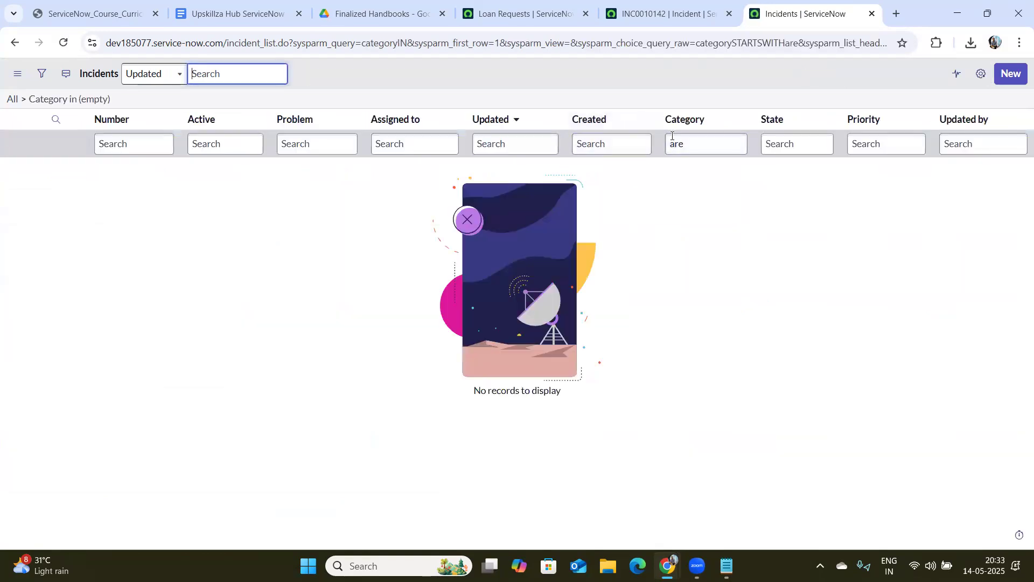
Step: Return to the full incident list and search the Category column for "ware"
left_click(670, 152)
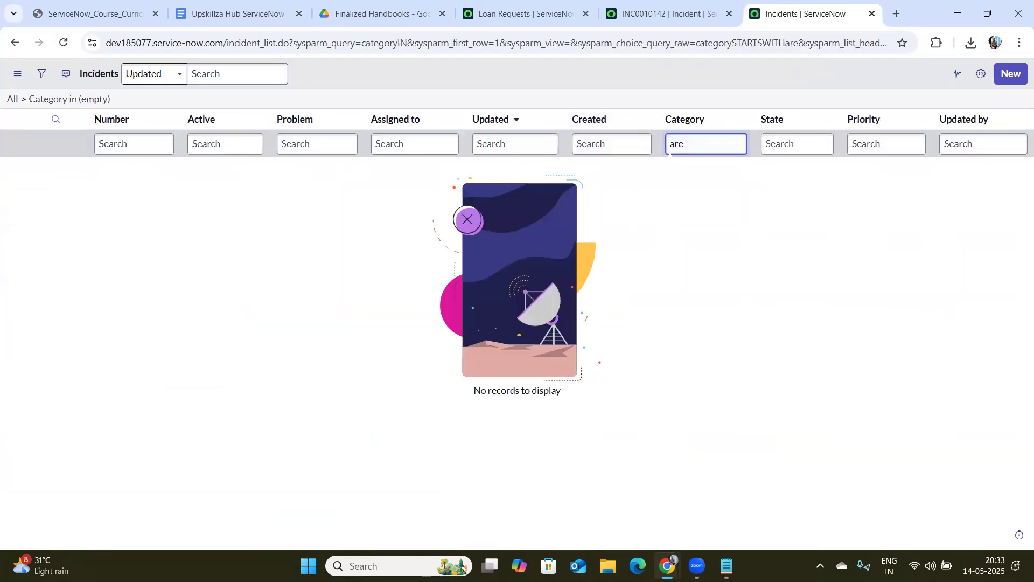
left_click(15, 42)
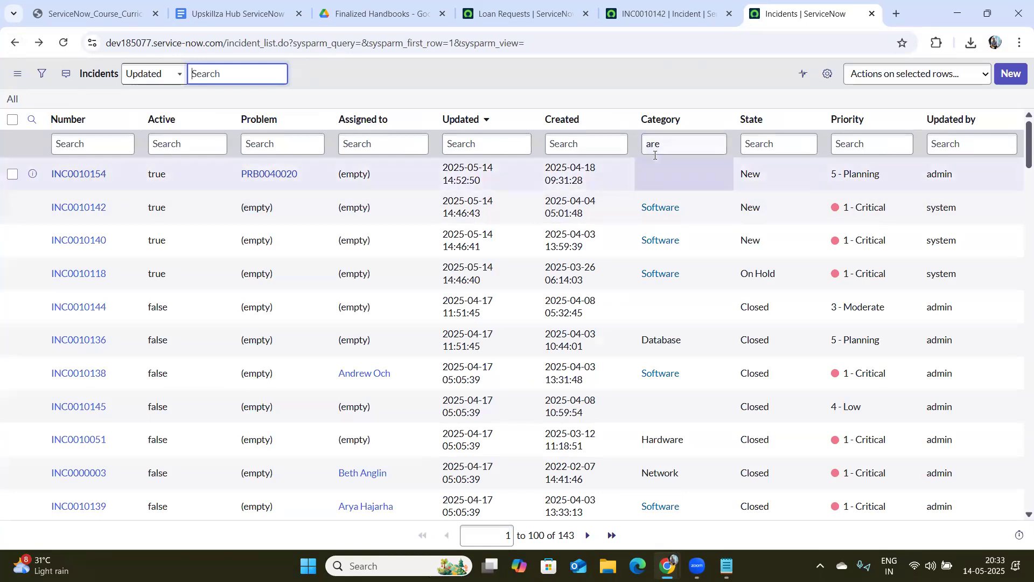
left_click(648, 149)
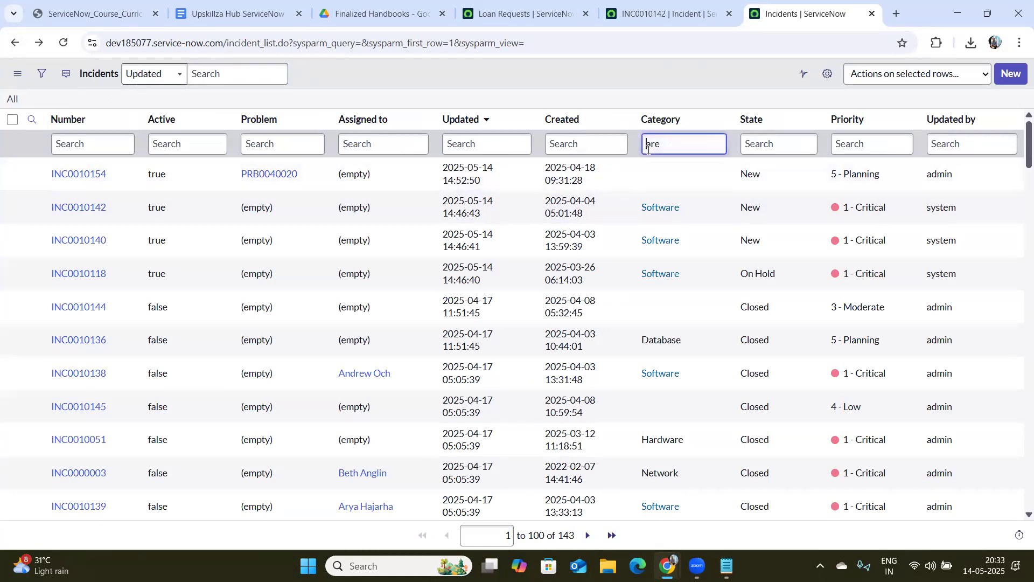
type("w")
key("Return")
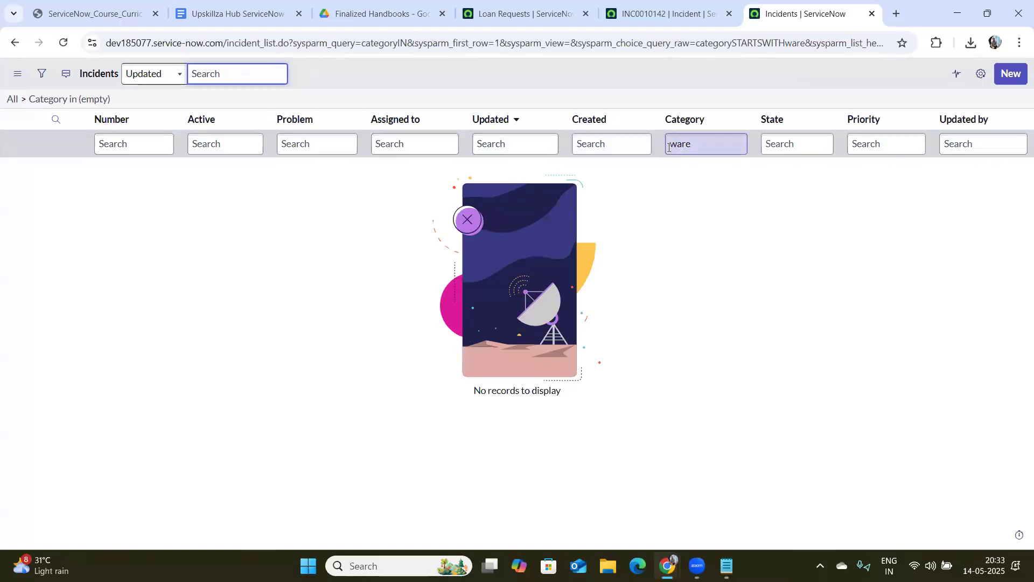
Step: Change the Category search to the wildcard "*ware" and highlight the matching part of the first Category value
left_click(669, 148)
left_click_drag(699, 152, 614, 145)
left_click(670, 146)
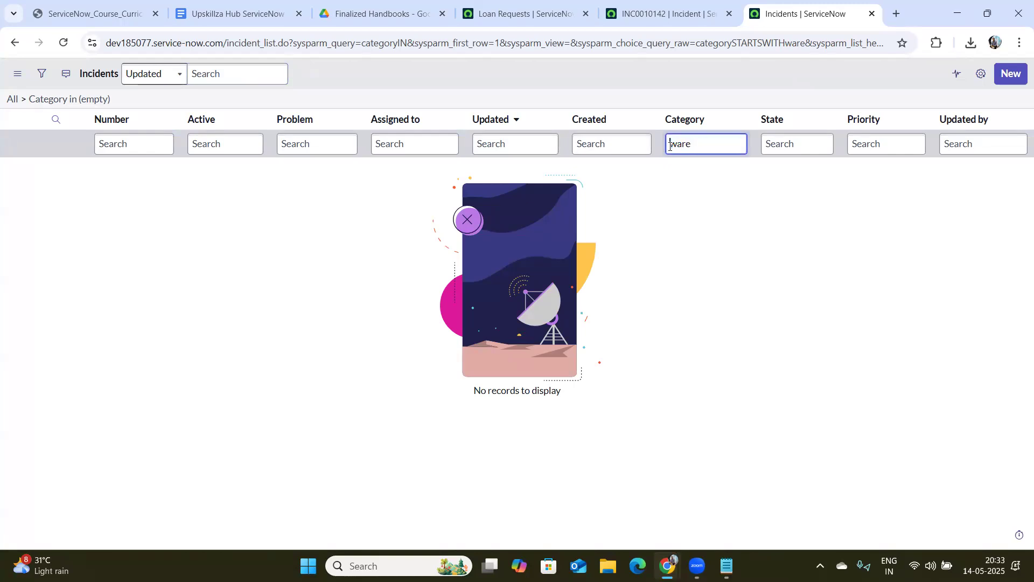
type("*")
key("Return")
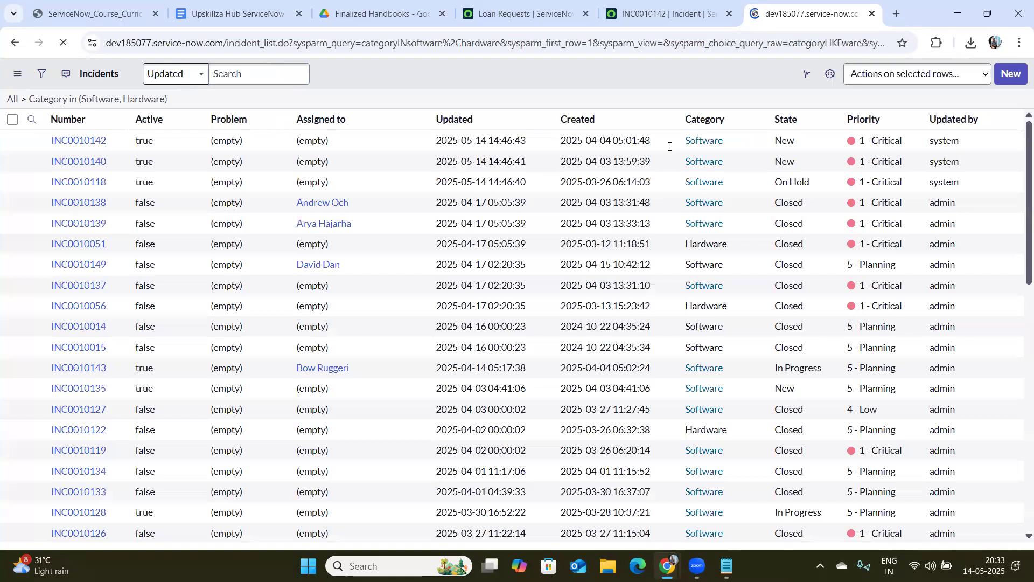
left_click_drag(681, 176, 660, 178)
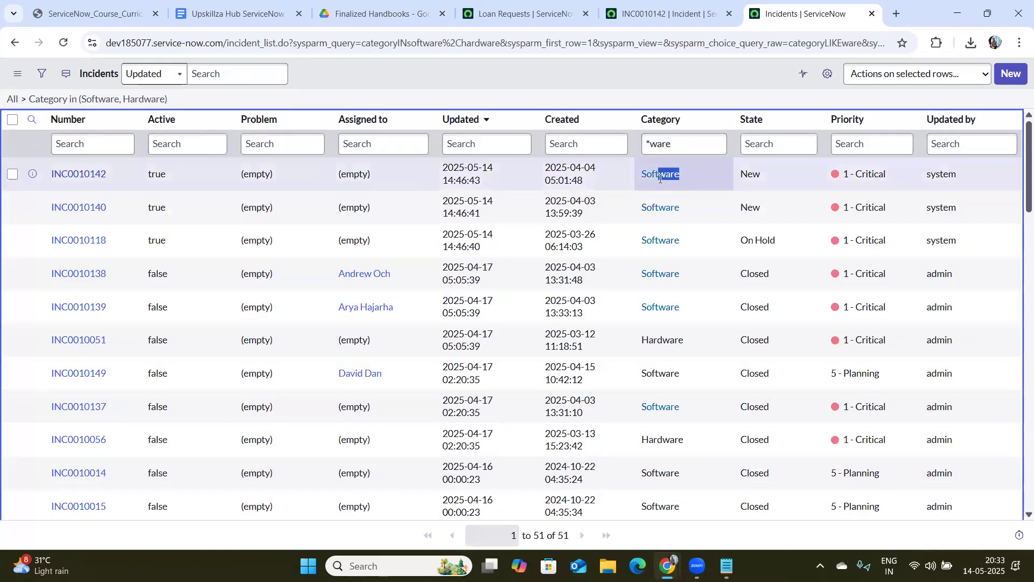
Step: Highlight "ware" in the first Hardware category value and look through the filtered incident list
left_click_drag(684, 341, 665, 341)
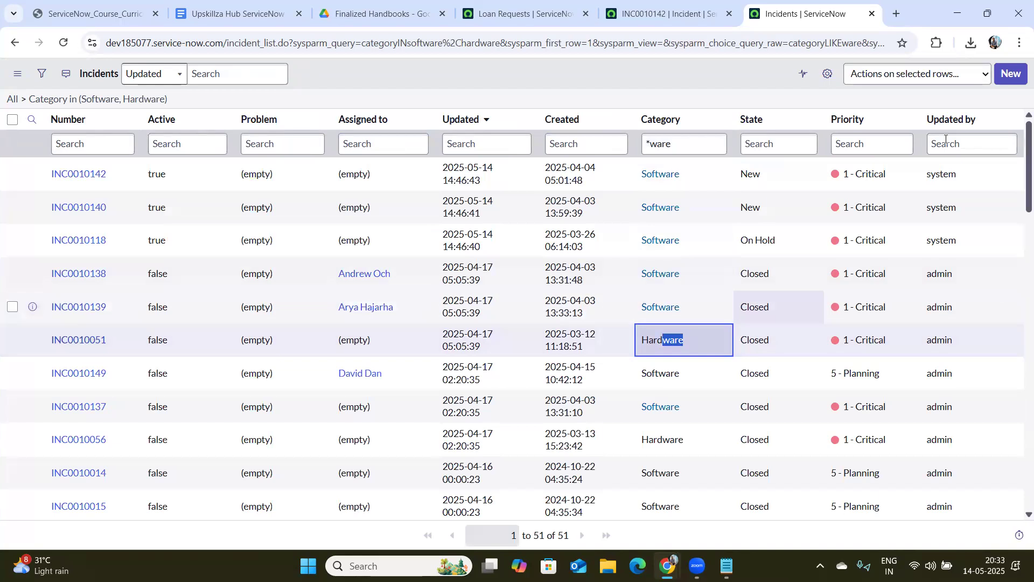
scroll(1018, 140, "down", 2)
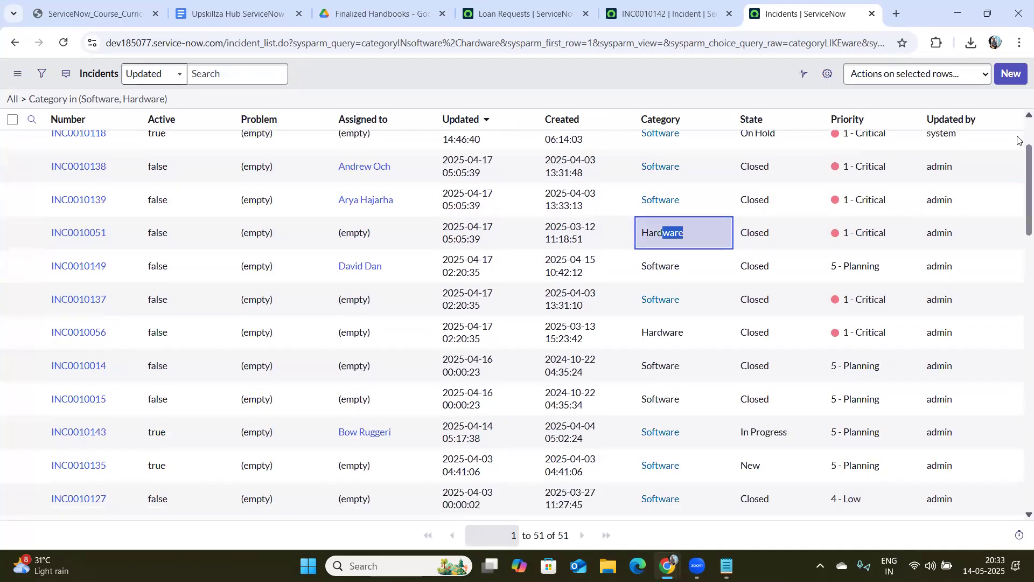
scroll(1007, 295, "down", 10)
scroll(1009, 300, "up", 12)
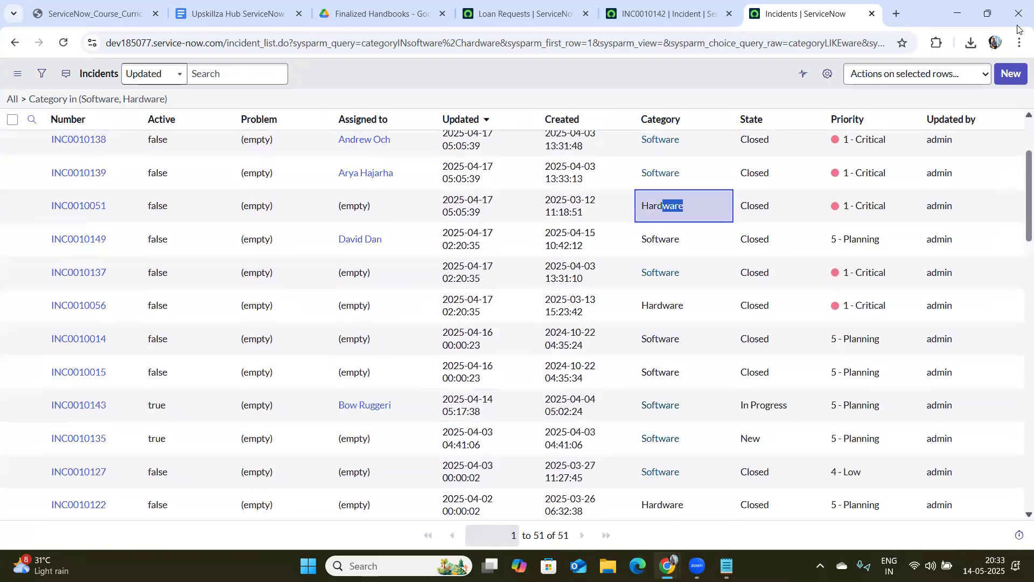
Step: Search the Category column for "ware" without the wildcard and open the filter conditions
left_click(651, 145)
key("BackSpace")
key("Return")
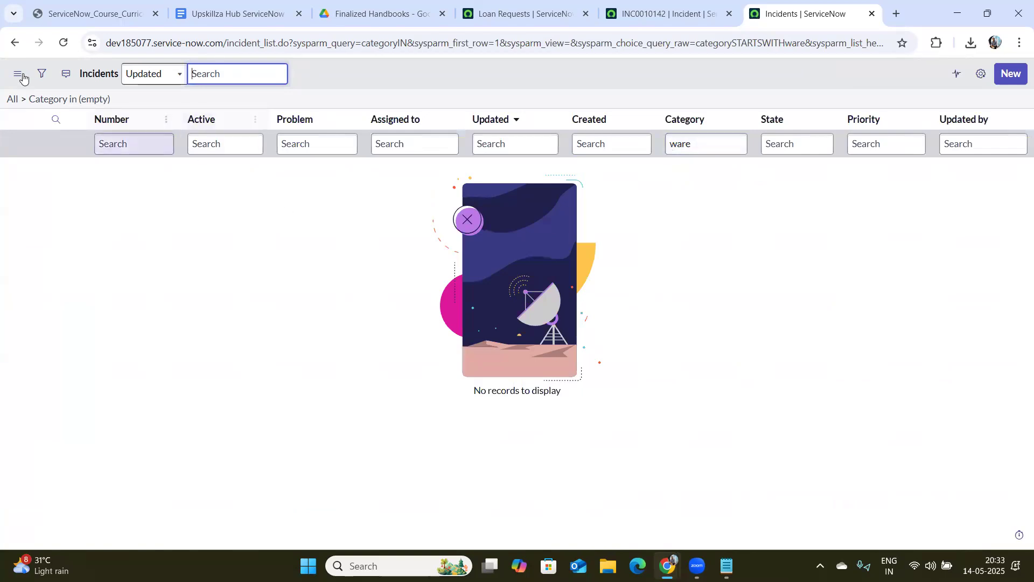
left_click(41, 73)
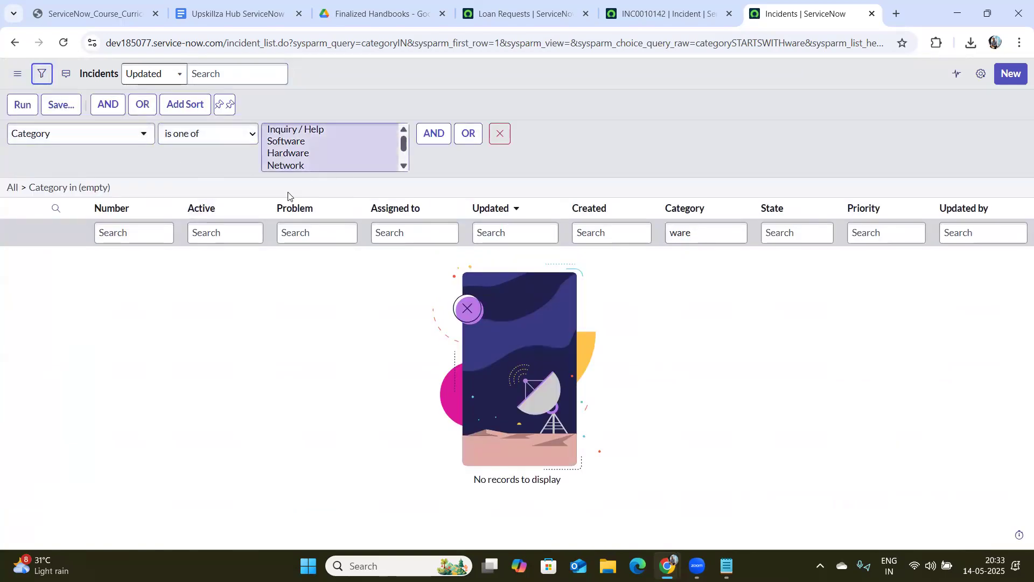
Step: Return to the previous incident list and search the Category column for "*ware"
left_click(16, 44)
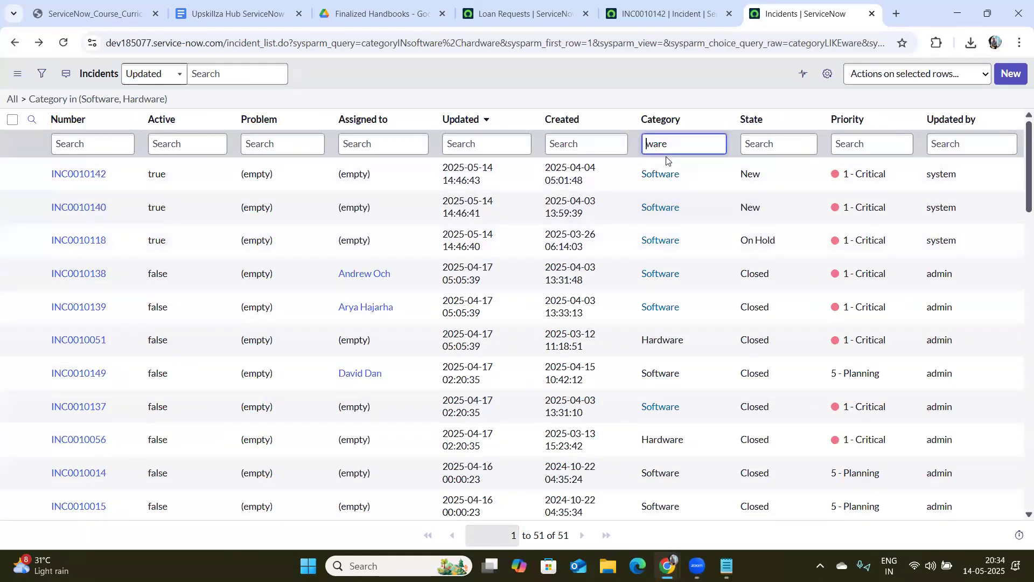
type("*")
key("Return")
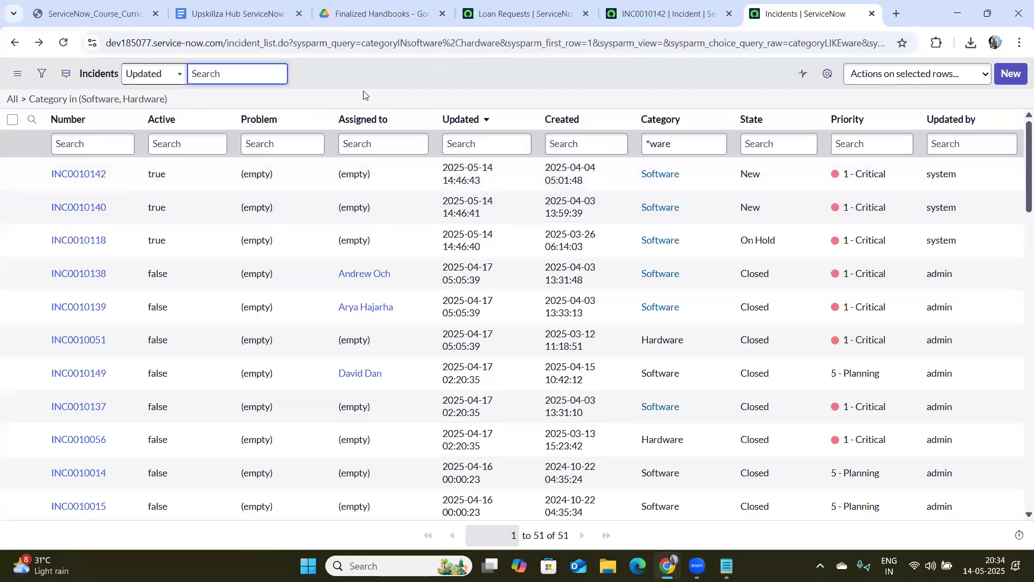
Step: Switch to the course curriculum PDF and highlight the Lesson 8 topics "Difference between list and form" and "Configure list controls"
left_click(382, 4)
left_click(462, 6)
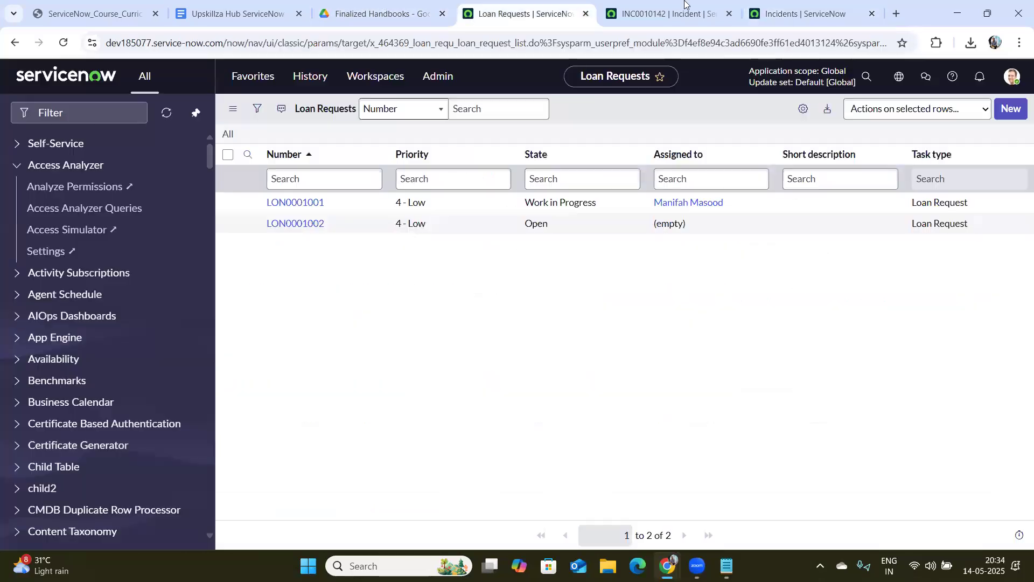
left_click(617, 4)
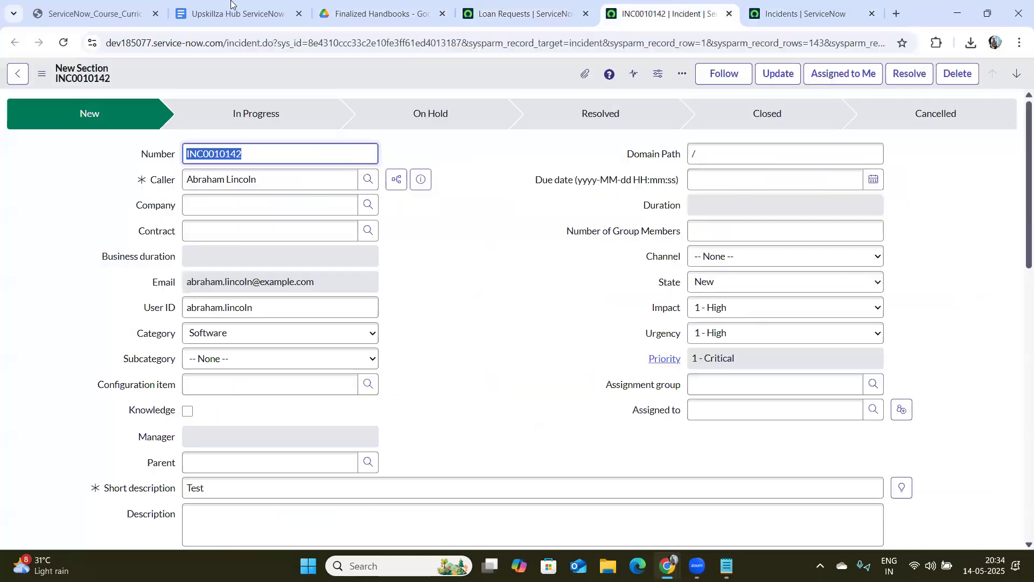
left_click(90, 4)
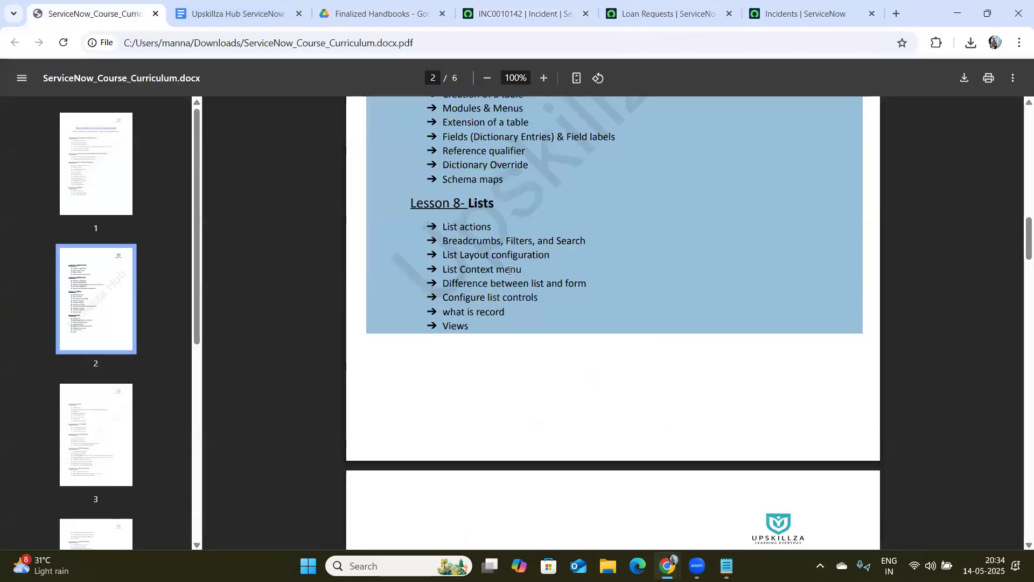
left_click(593, 283)
left_click_drag(546, 284, 441, 279)
left_click(442, 280)
left_click_drag(532, 279, 454, 288)
left_click(586, 282)
left_click(447, 284)
left_click_drag(537, 296, 457, 298)
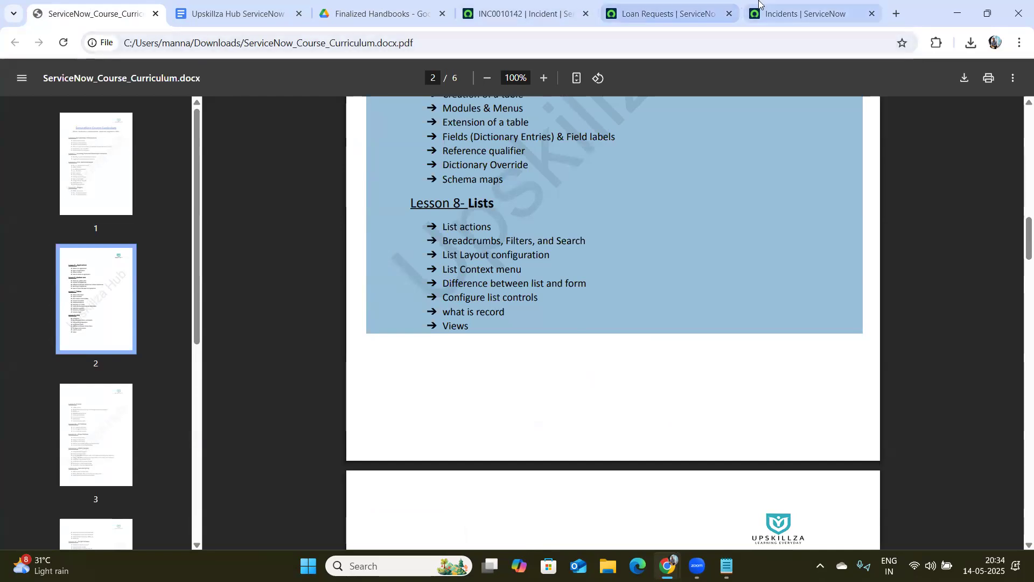
Step: Return to the Incidents list and look through its available saved filters
left_click(805, 13)
left_click(18, 78)
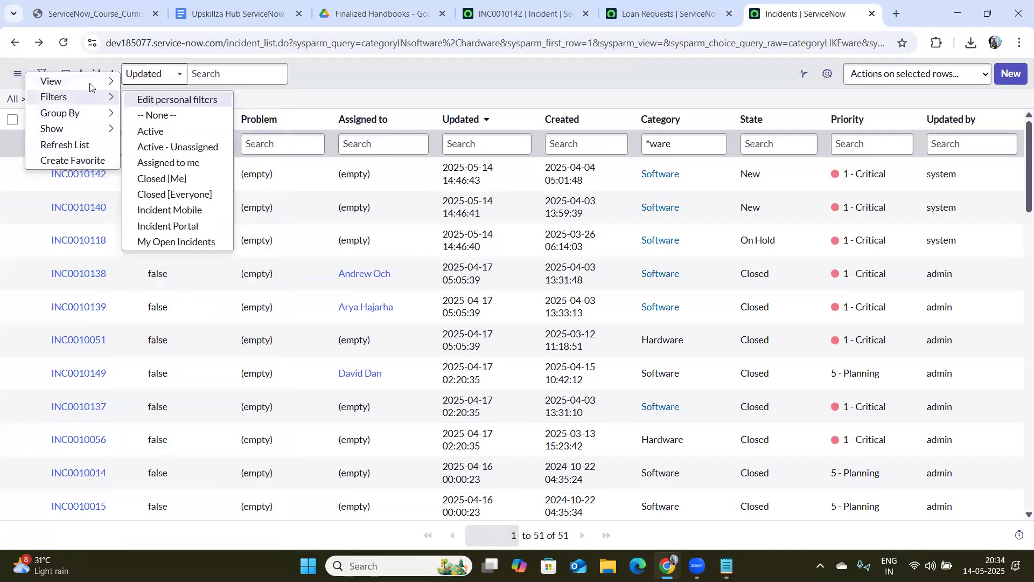
mouse_move(94, 101)
left_click(342, 73)
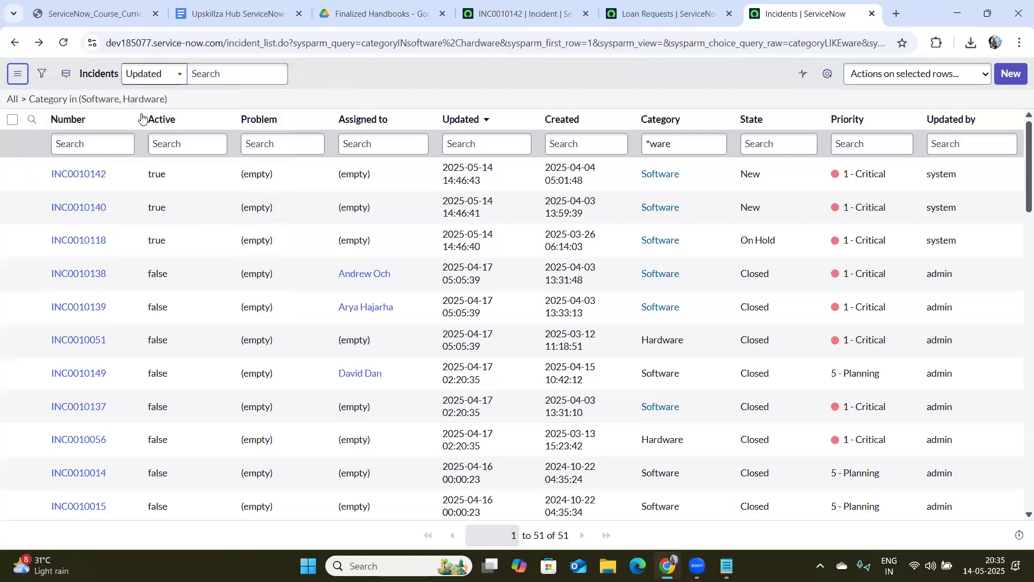
left_click(18, 75)
mouse_move(78, 103)
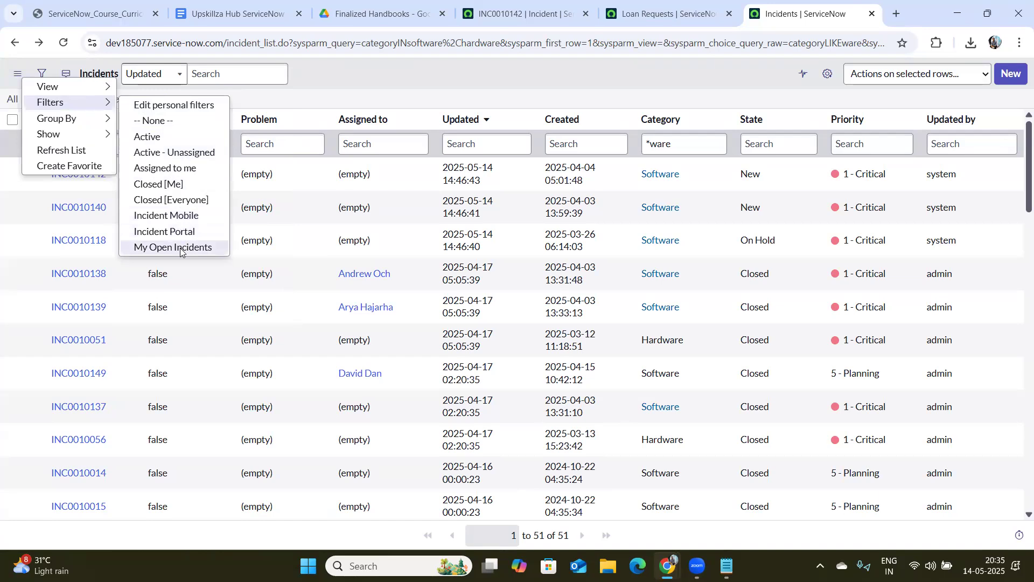
key("Escape")
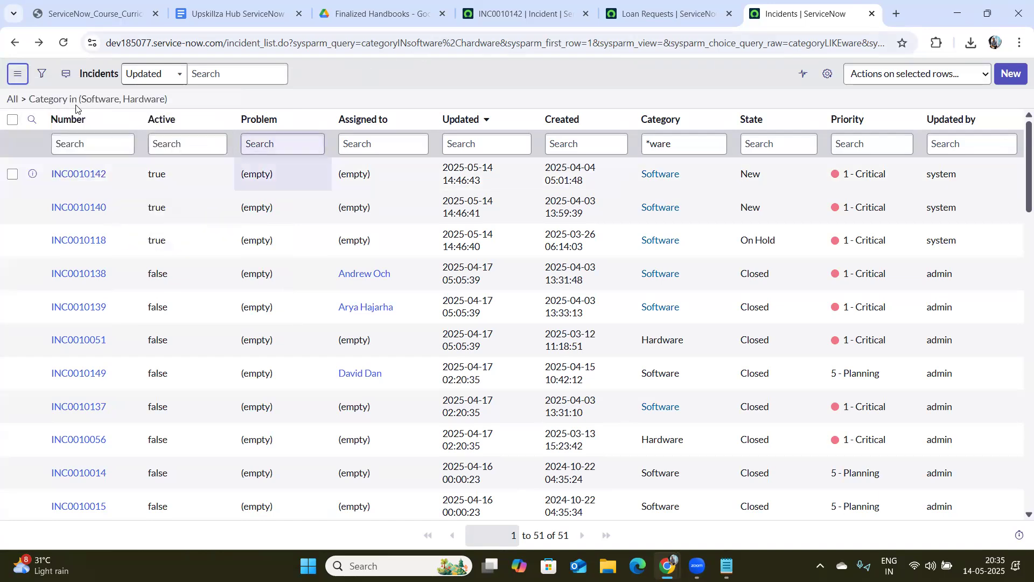
Step: Save the Category filter for Software and Hardware as "Hardware and Software", visible only to Me
left_click(42, 73)
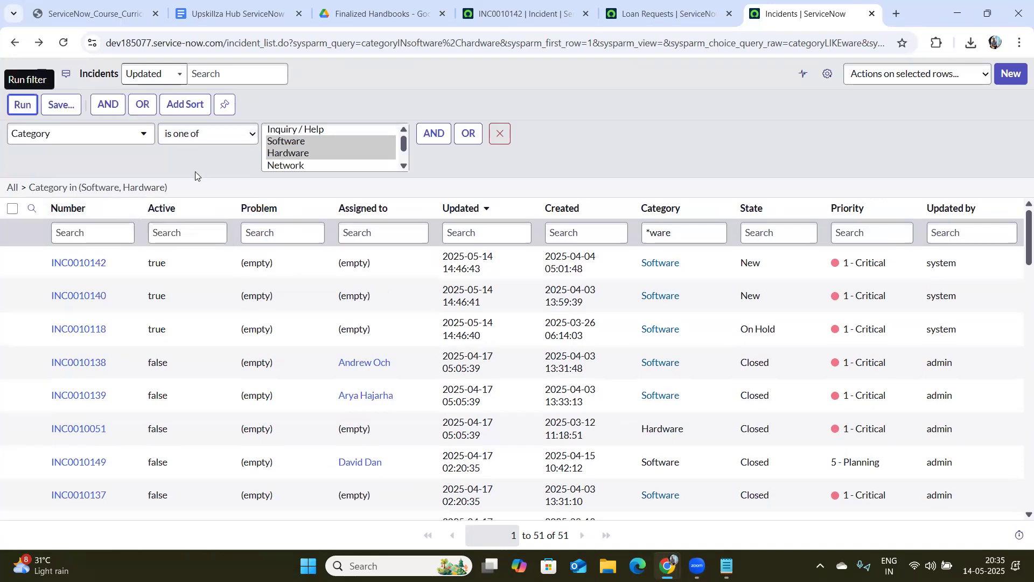
left_click(103, 155)
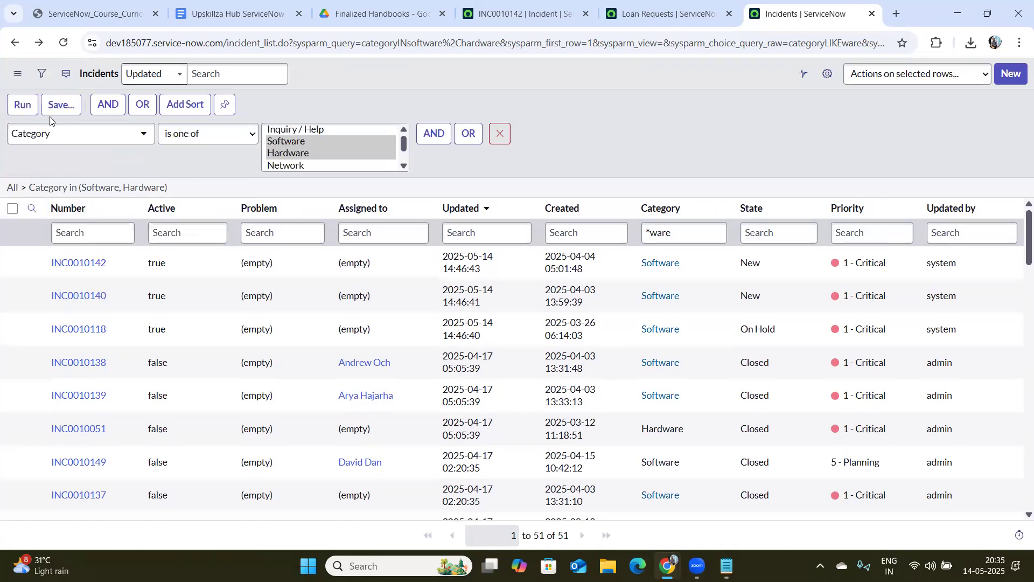
left_click(60, 104)
left_click(93, 139)
type("Hardwa")
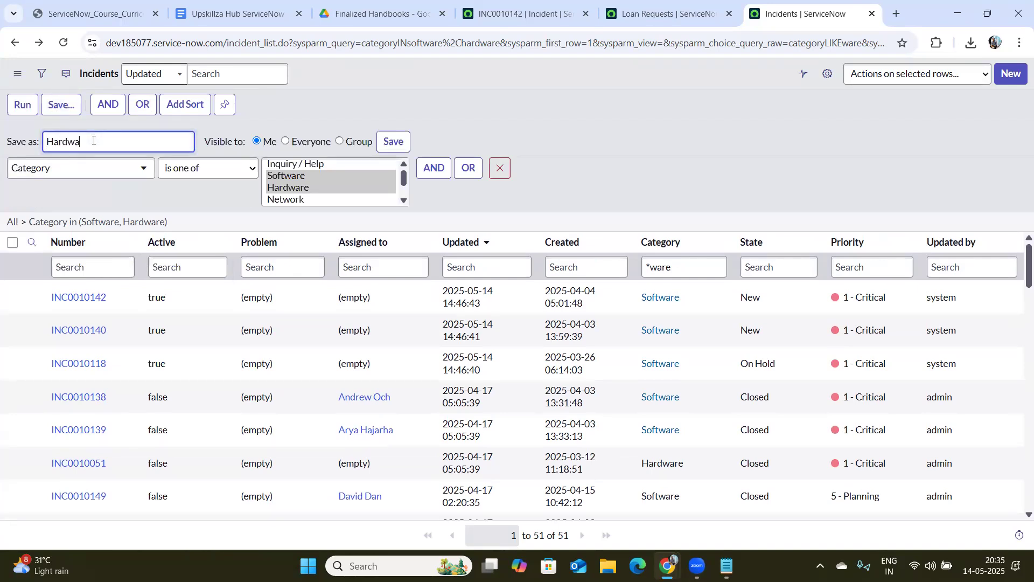
type("re and Software")
left_click(293, 120)
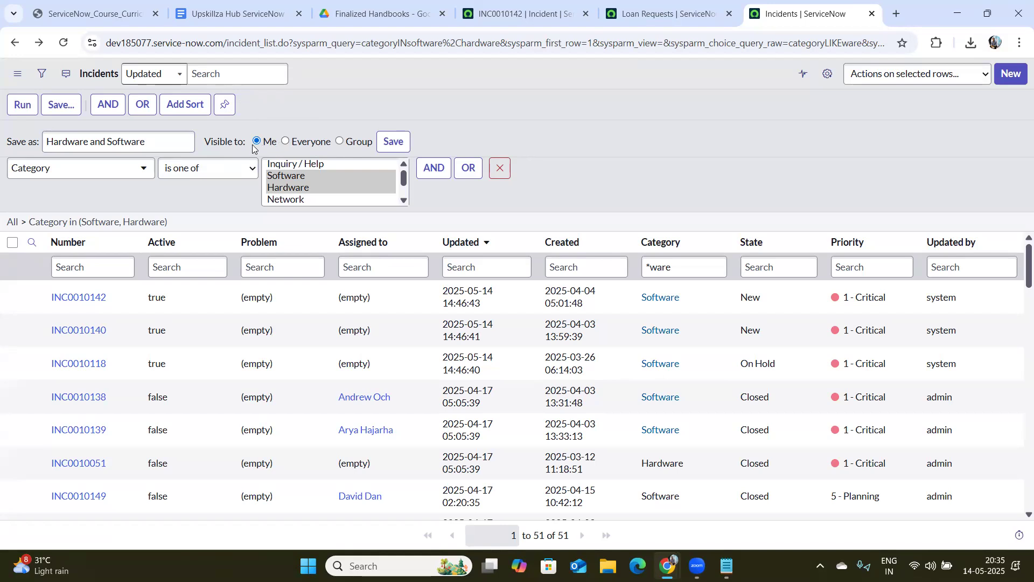
left_click(400, 138)
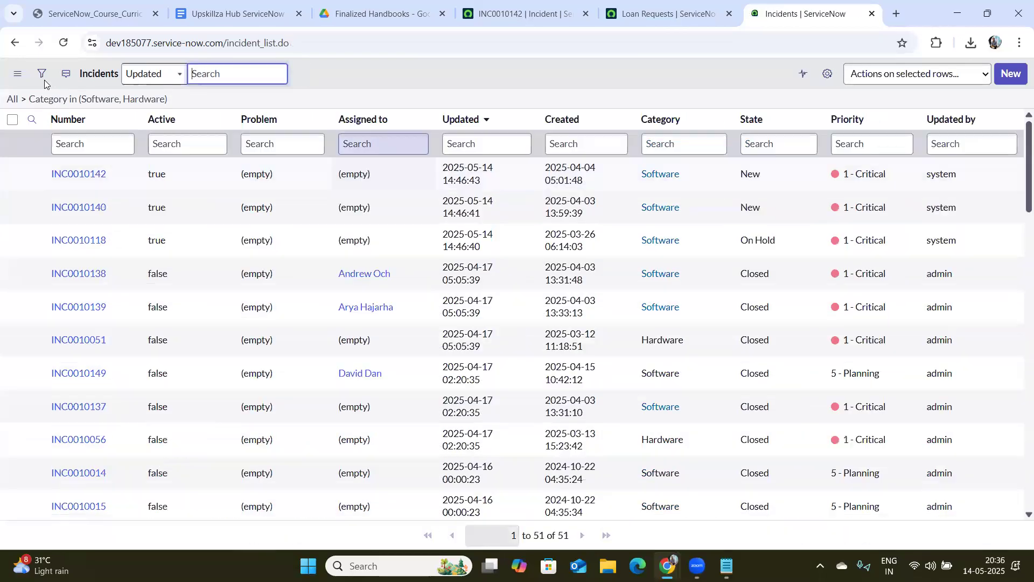
Step: Reload the Incidents list and check the saved filters for "Hardware and Software"
left_click(42, 74)
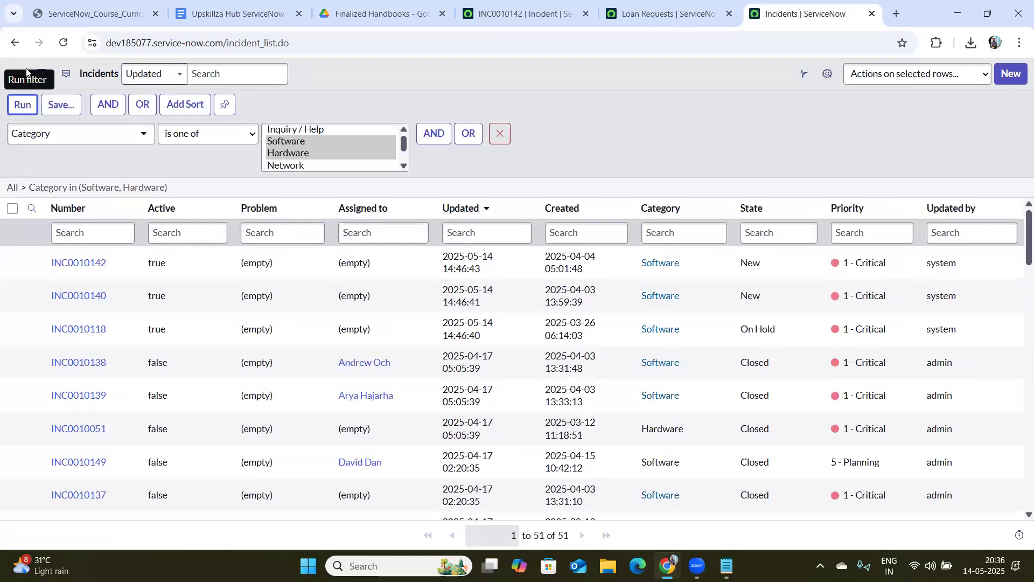
left_click(64, 41)
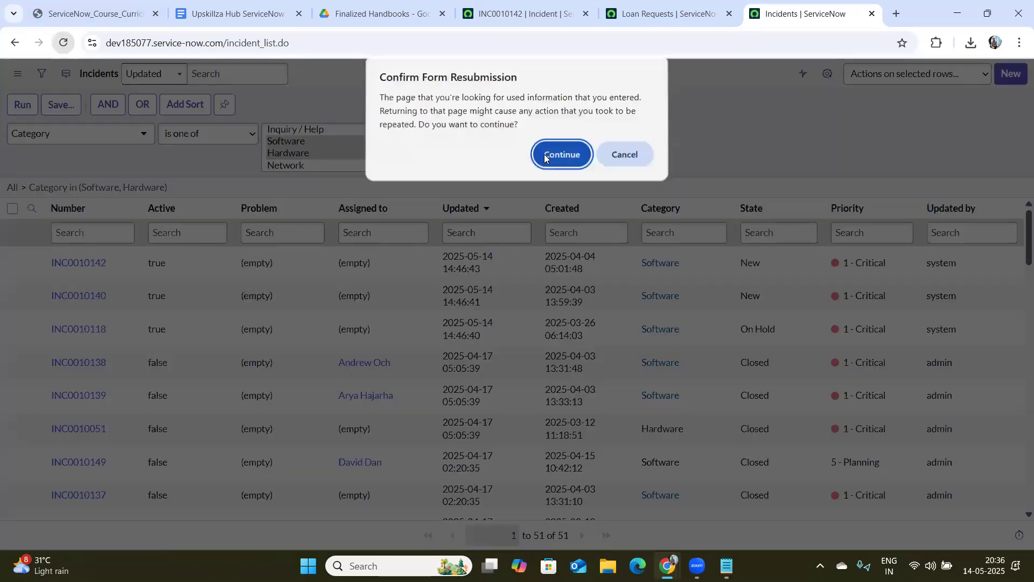
left_click(563, 156)
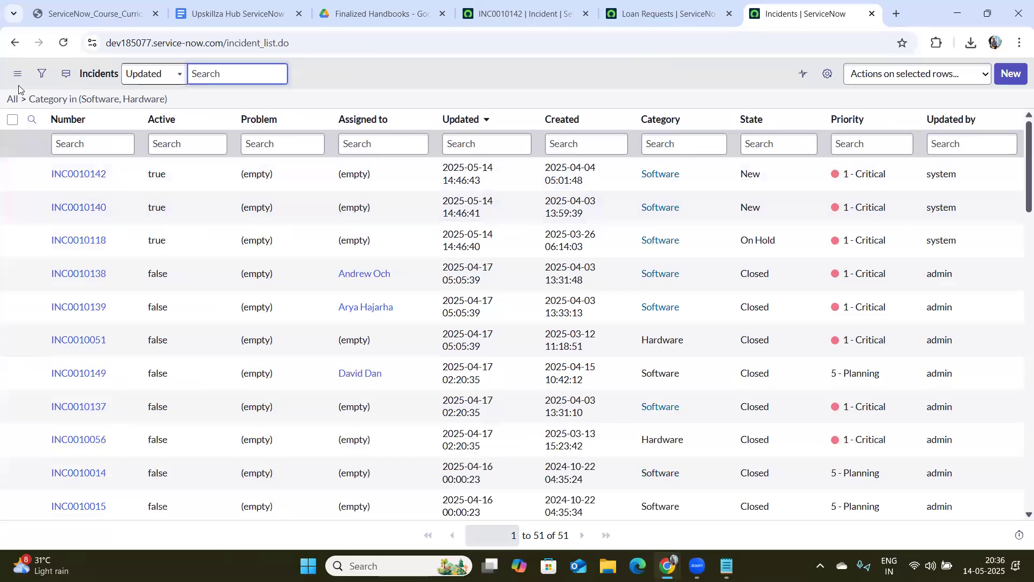
left_click(17, 73)
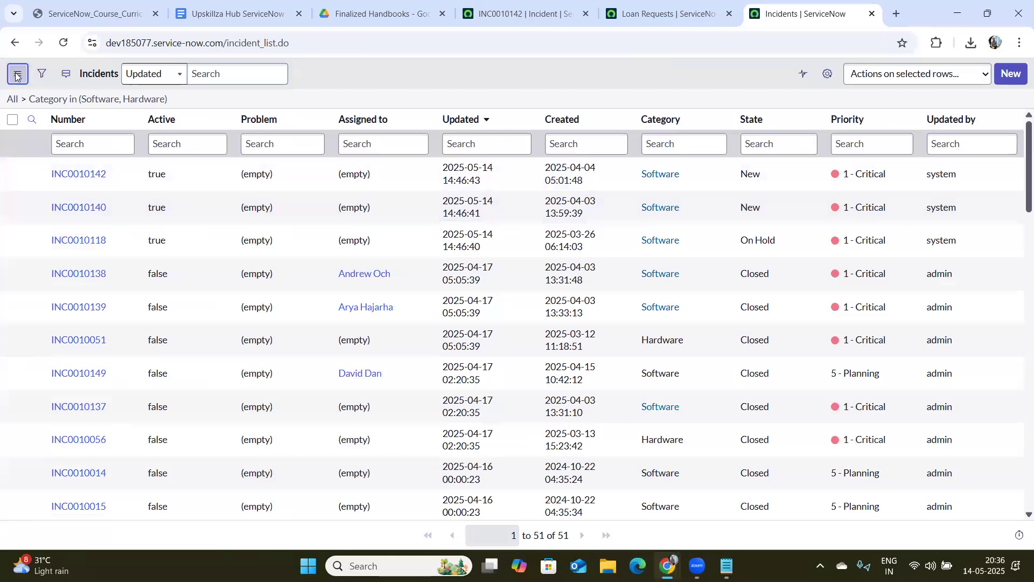
mouse_move(65, 101)
left_click(42, 74)
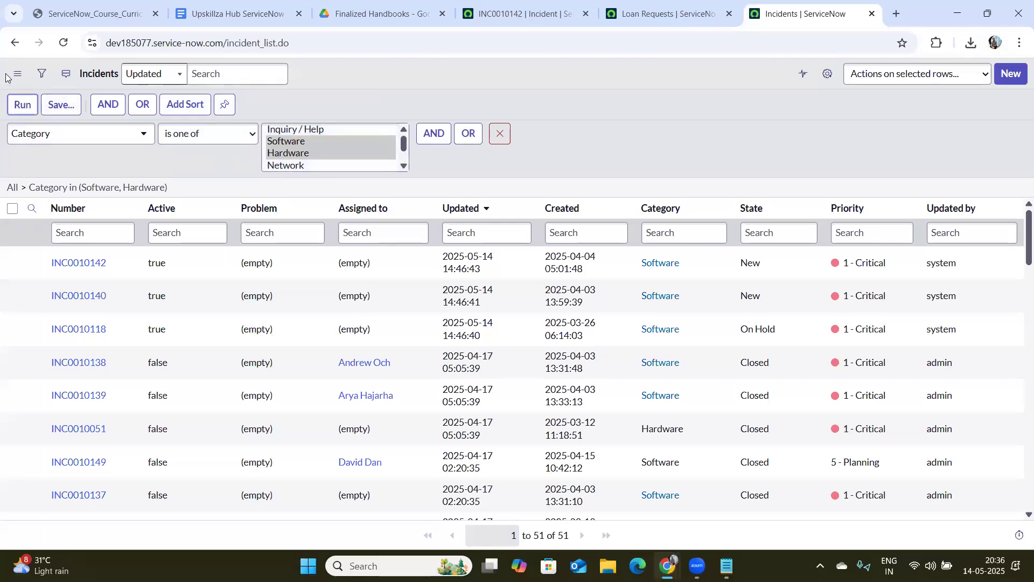
left_click(18, 71)
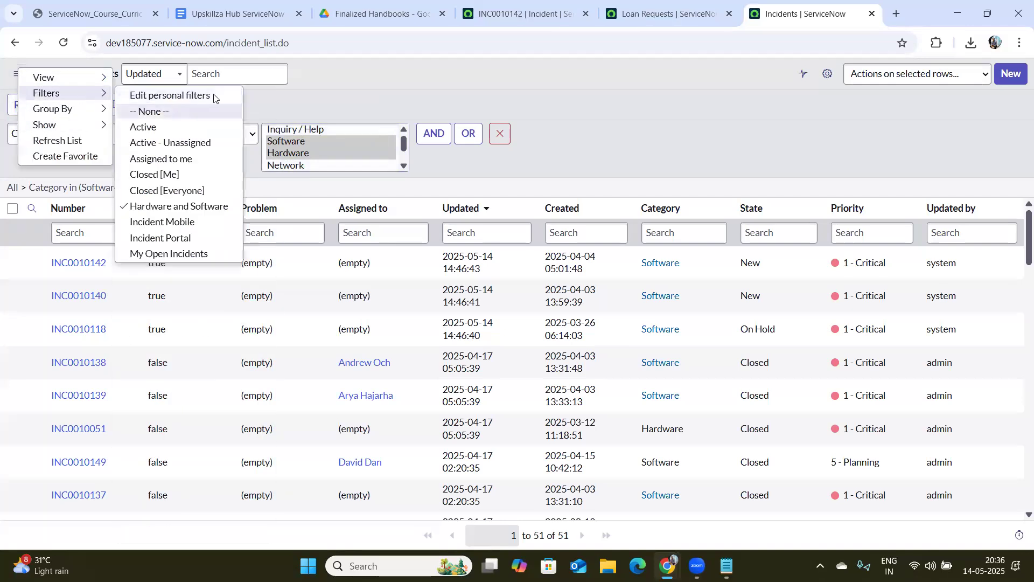
Step: Highlight the "what is record" topic in the curriculum PDF and look over the INC0010142 incident form
left_click(111, 7)
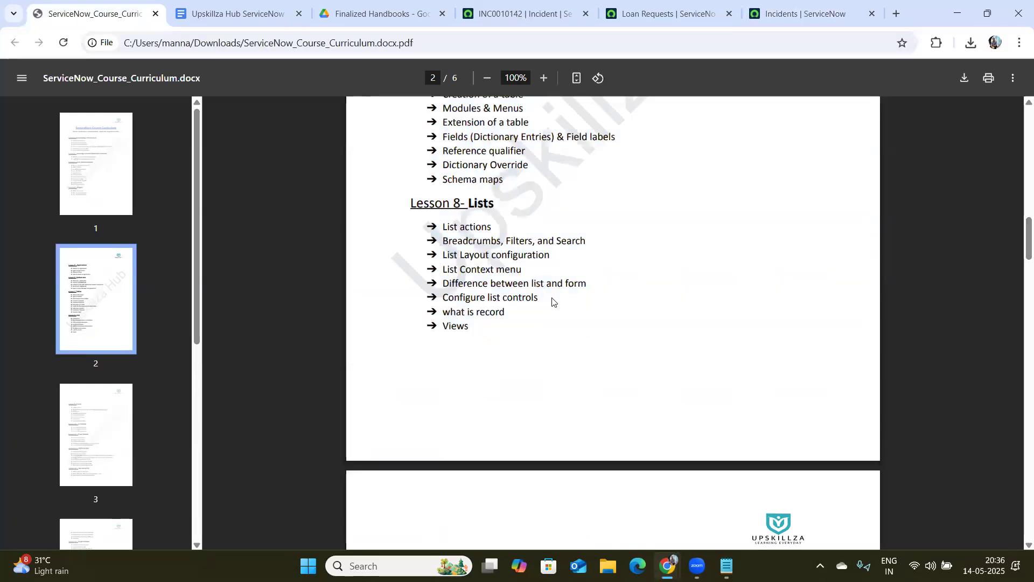
left_click_drag(504, 312, 443, 312)
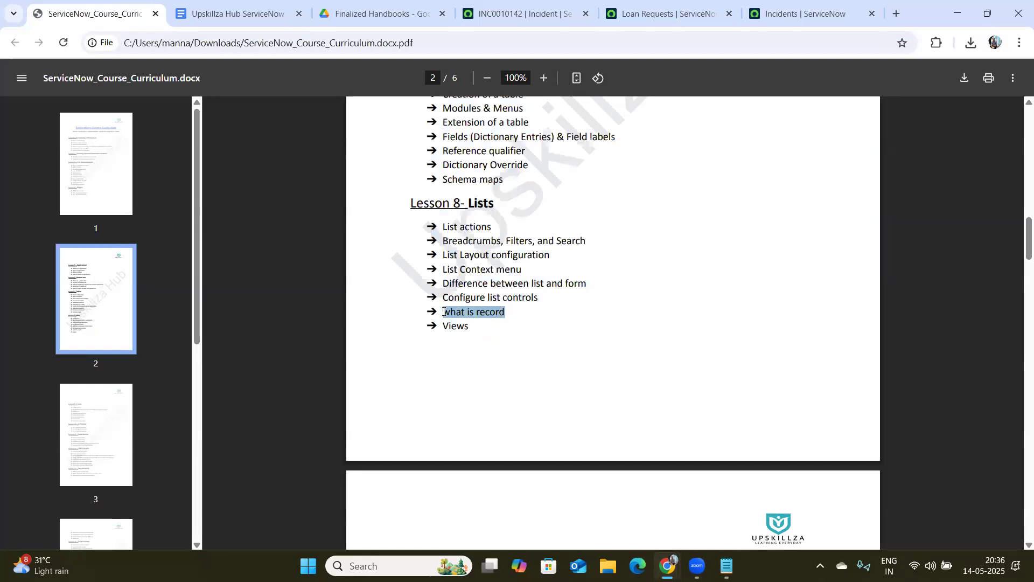
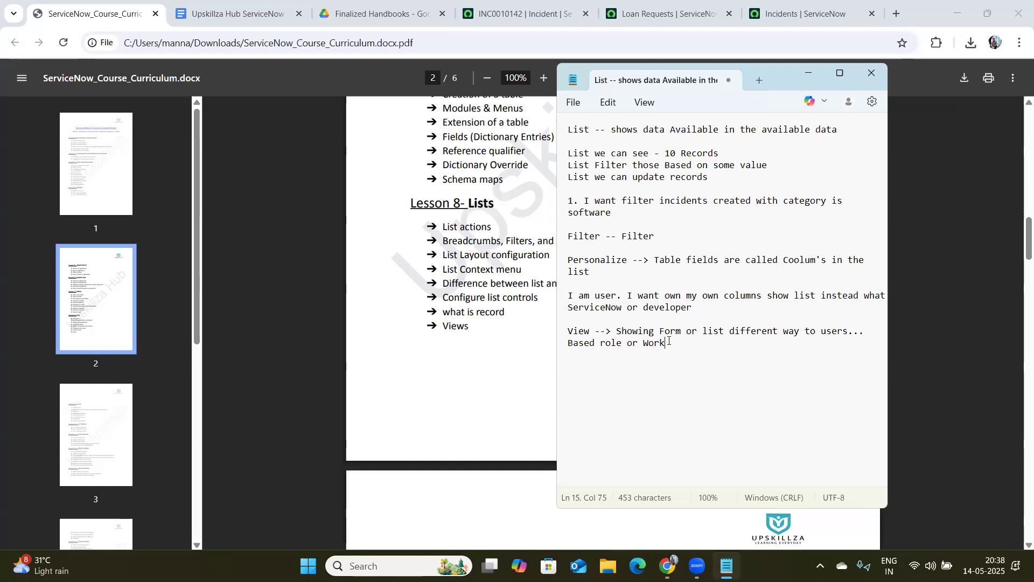
left_click(484, 16)
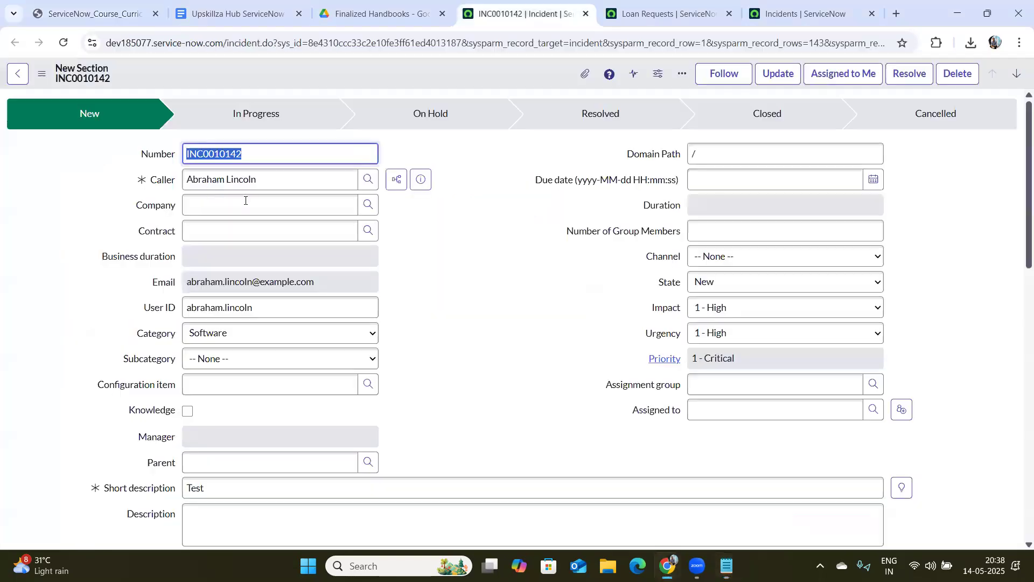
left_click_drag(494, 208, 1017, 73)
scroll(1021, 141, "down", 3)
scroll(1019, 119, "up", 2)
scroll(1020, 120, "up", 2)
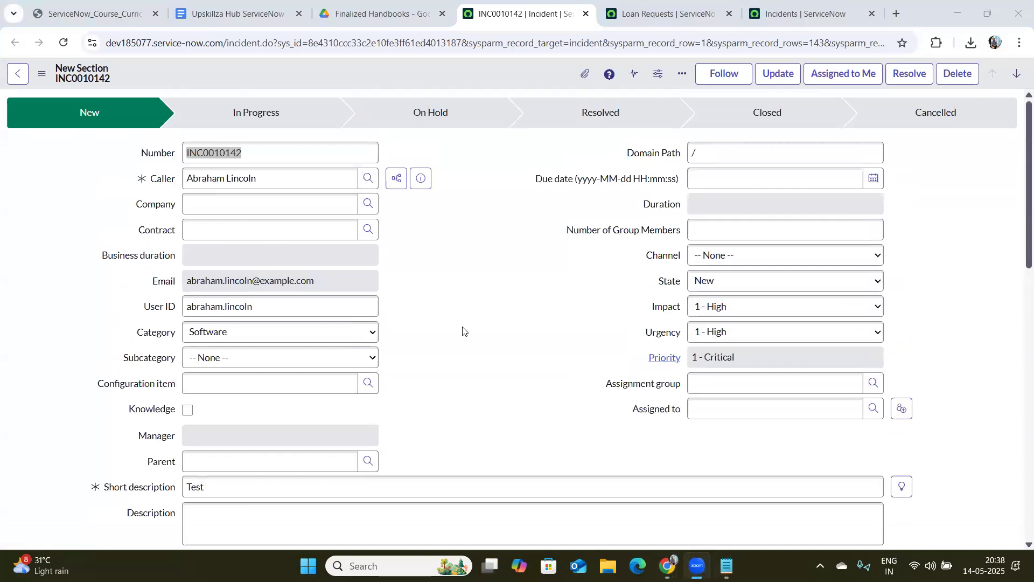
left_click(48, 79)
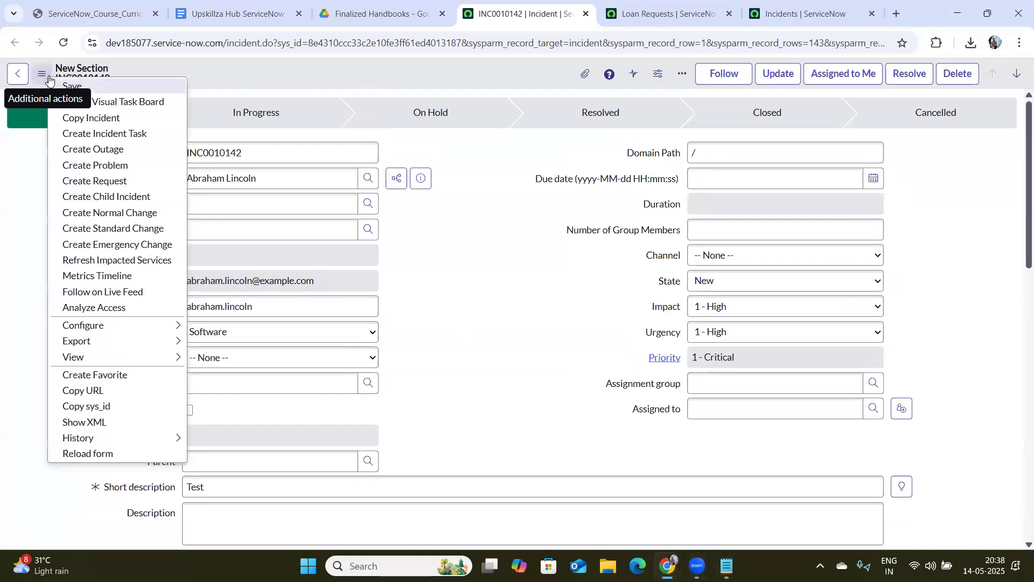
mouse_move(124, 357)
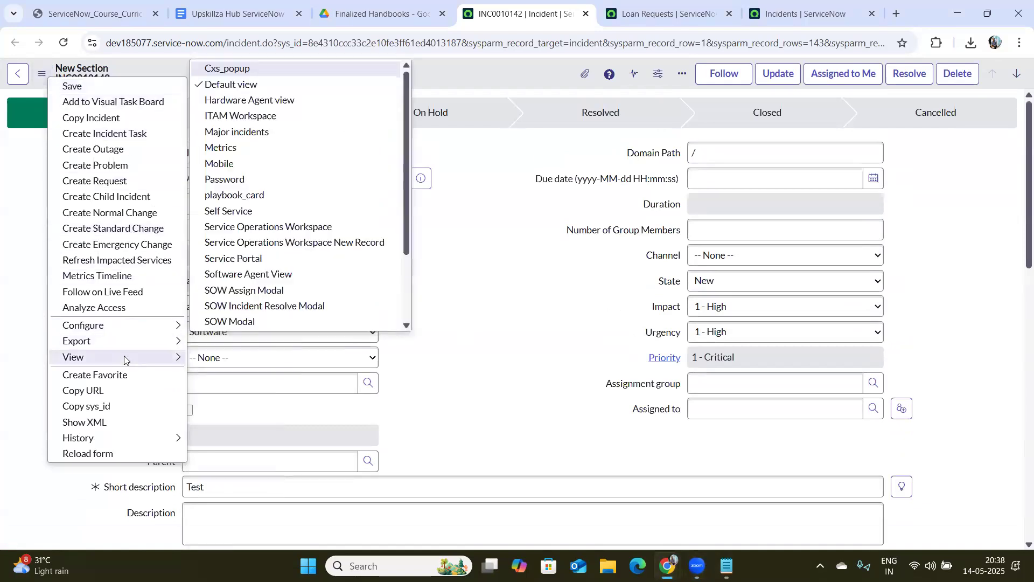
left_click(264, 306)
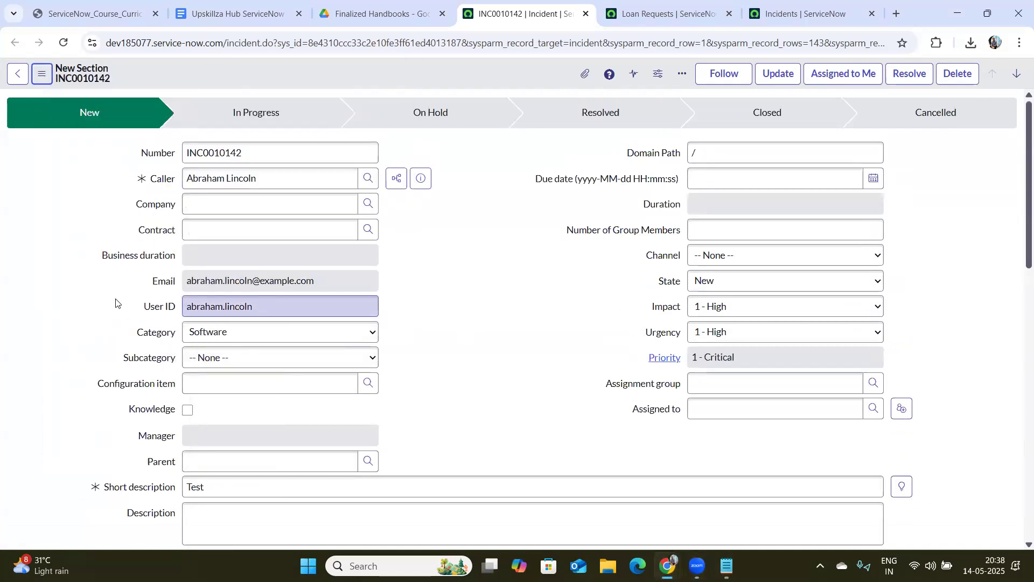
Step: Look through the available views for the INC0010142 incident form and switch it to Hardware Agent view
right_click(291, 82)
mouse_move(384, 364)
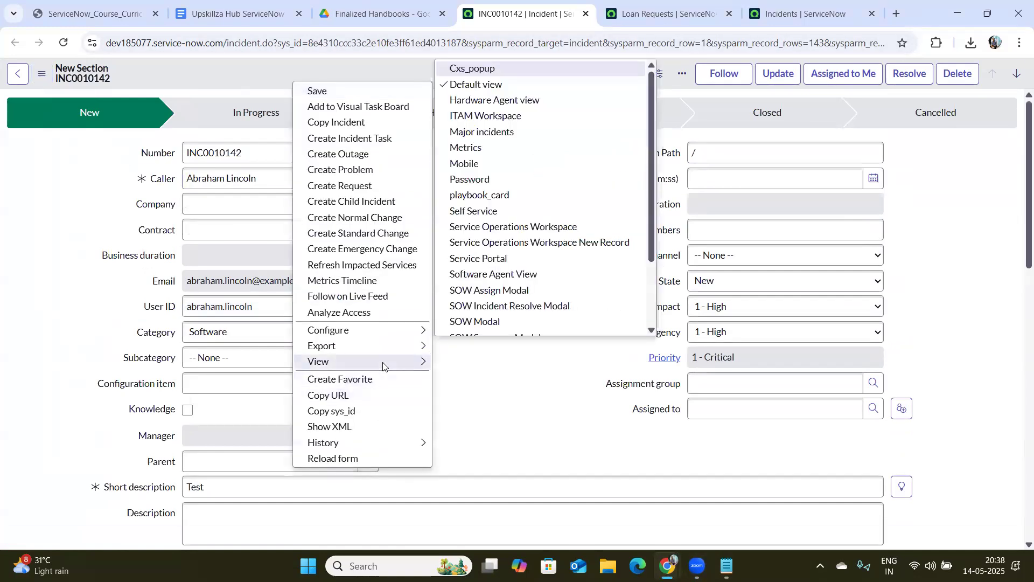
scroll(485, 318, "down", 1)
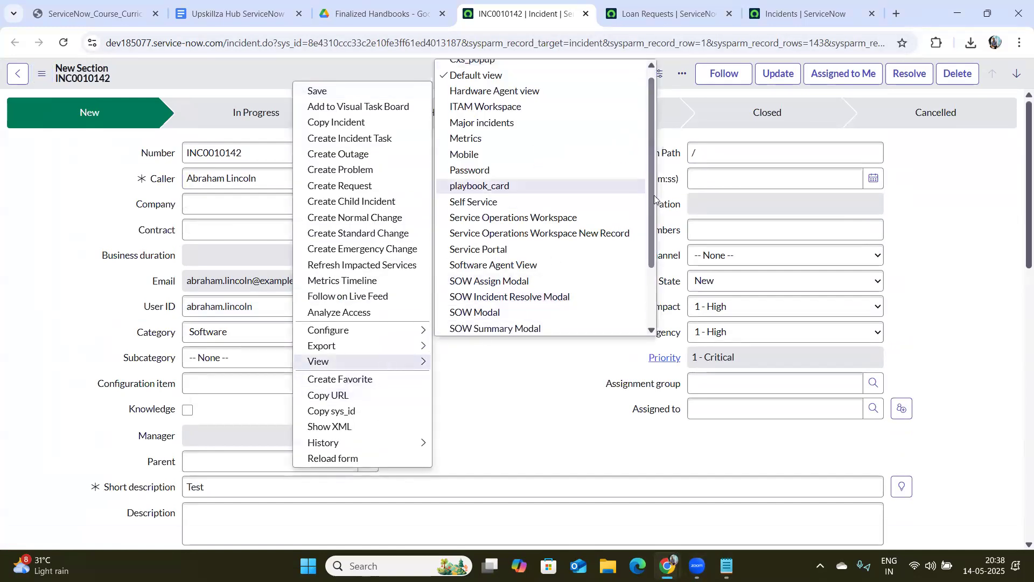
scroll(485, 148, "up", 1)
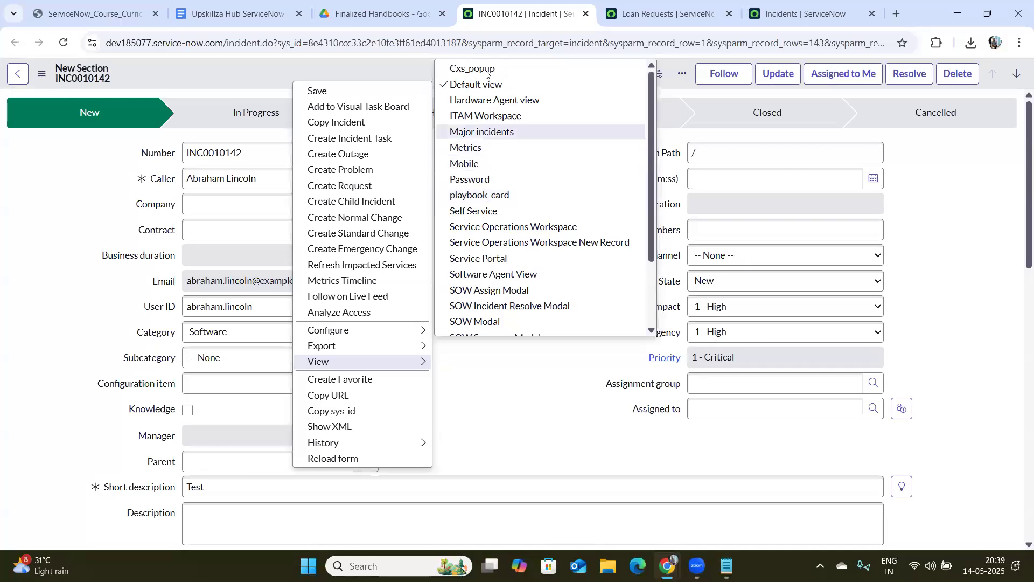
left_click(499, 101)
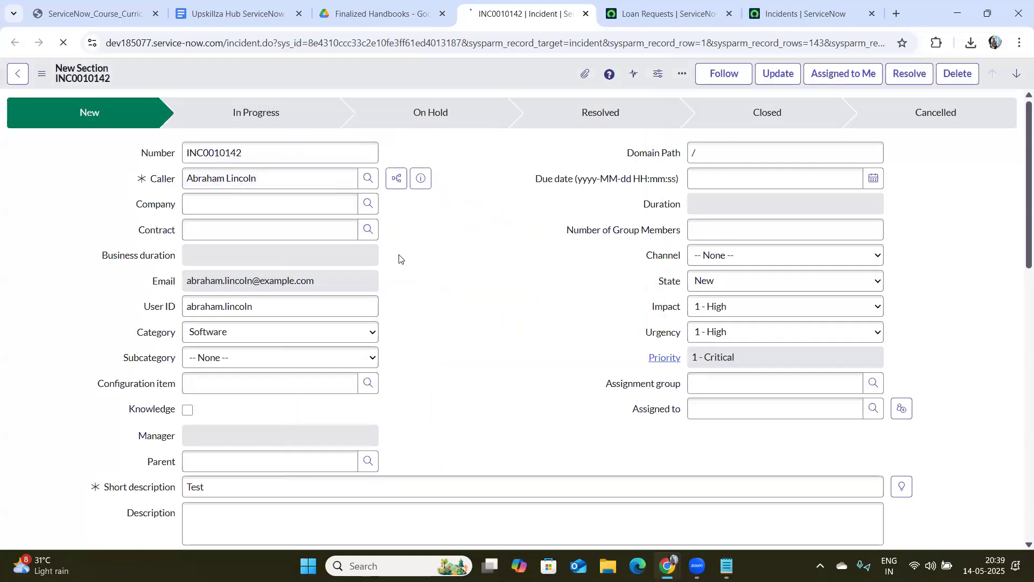
Step: Look over the incident form's fields and highlight the "View: Hardware Agent view" label in its header
double_click(331, 154)
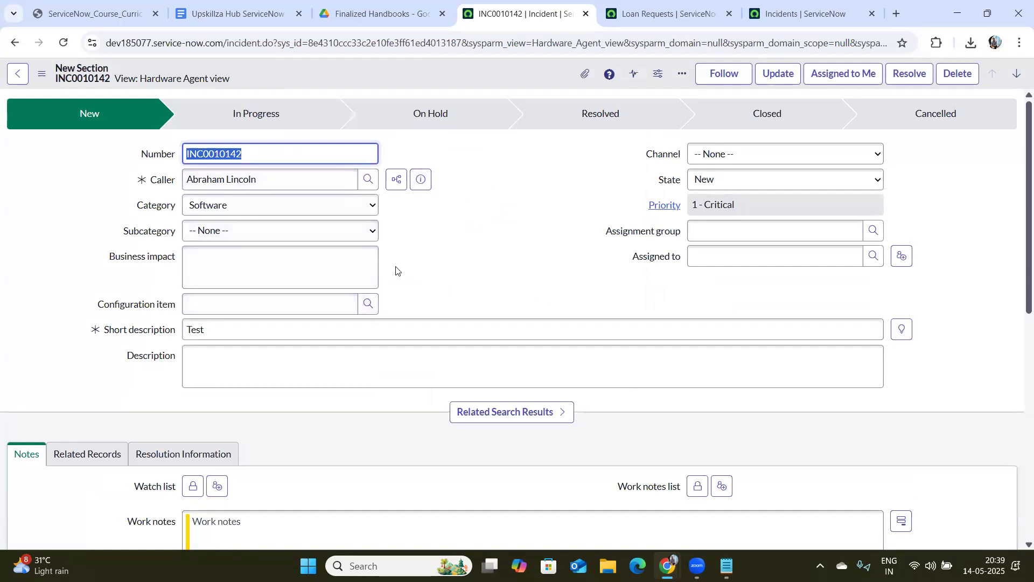
left_click(200, 82)
left_click_drag(56, 79, 113, 84)
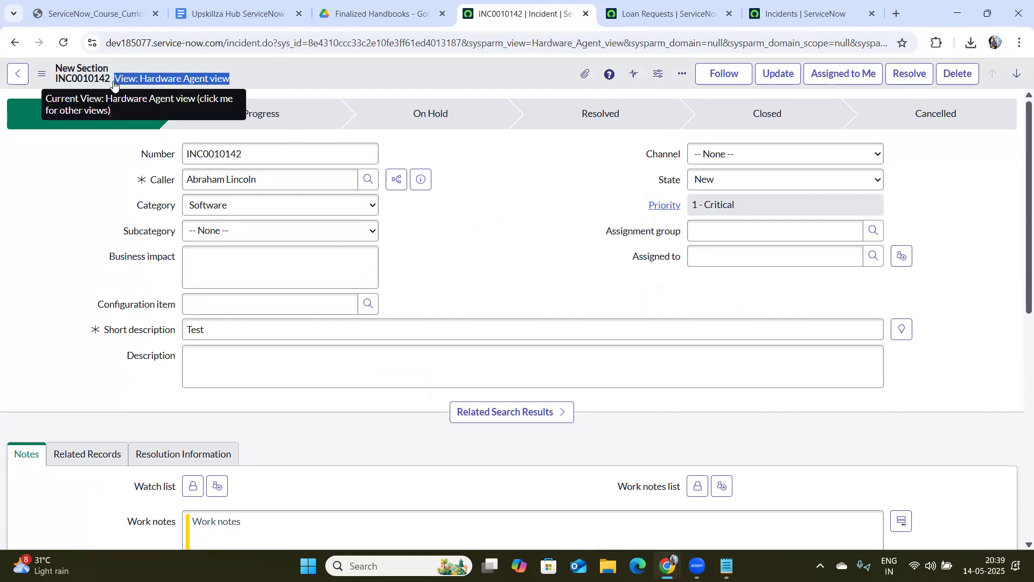
left_click(453, 240)
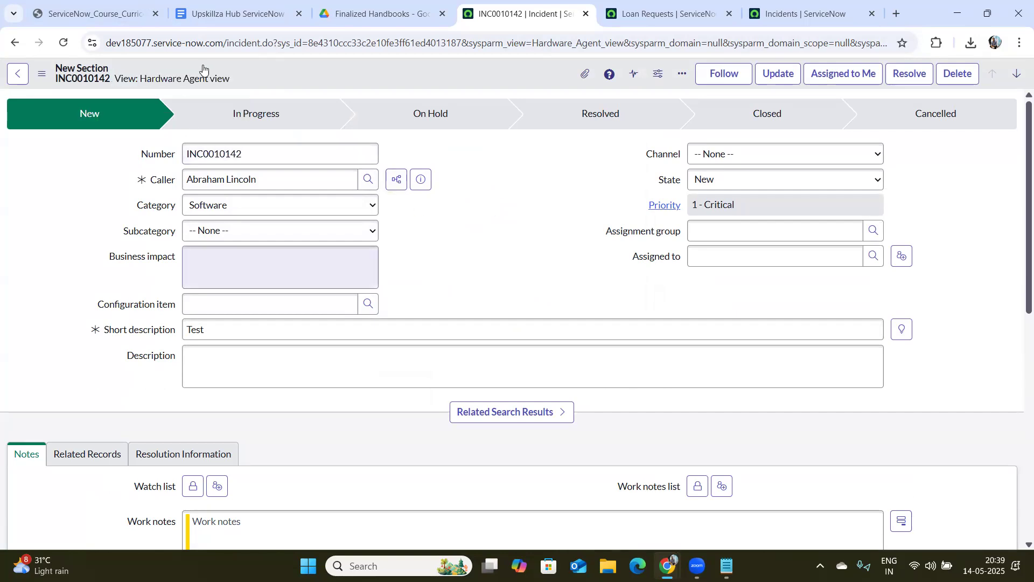
left_click_drag(213, 80, 56, 79)
left_click(241, 76)
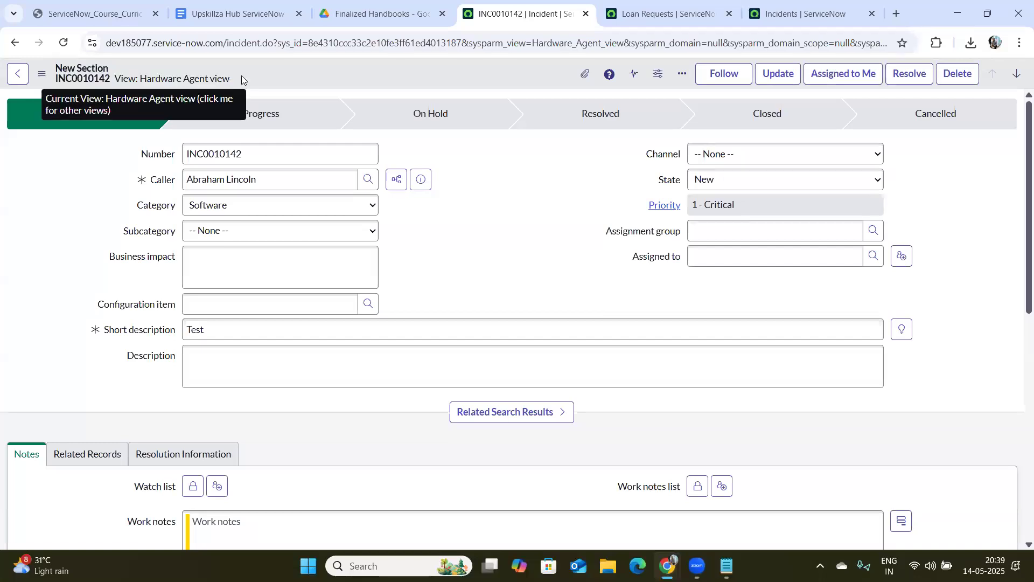
left_click_drag(242, 79, 147, 79)
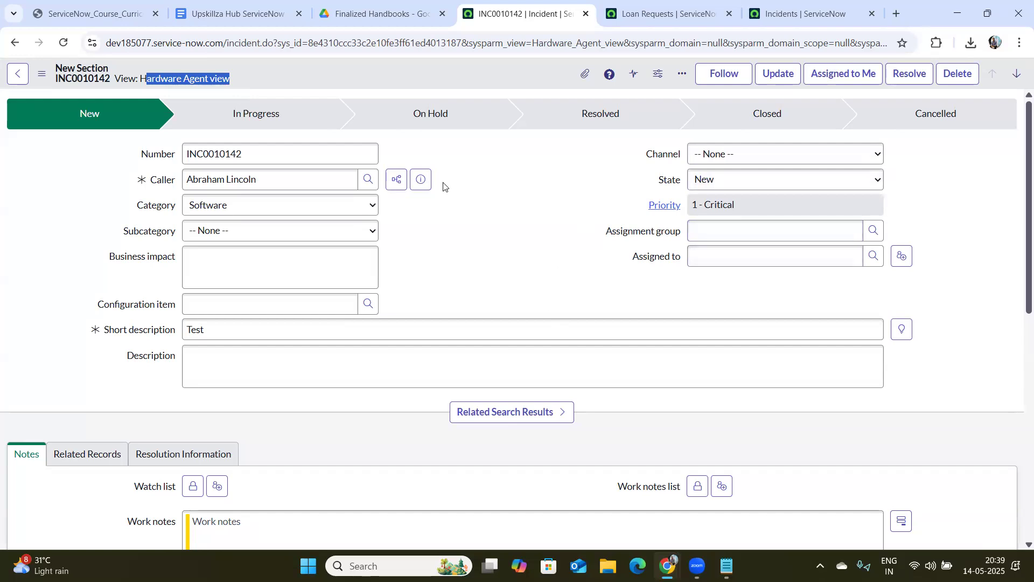
left_click_drag(237, 80, 140, 80)
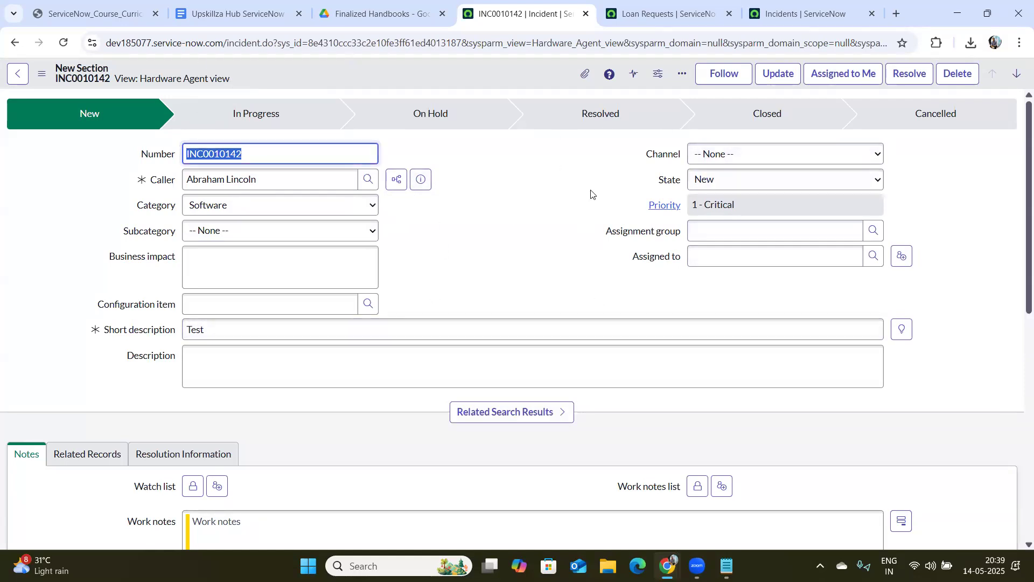
Step: Switch the INC0010142 incident form to the Major incidents view
left_click(41, 74)
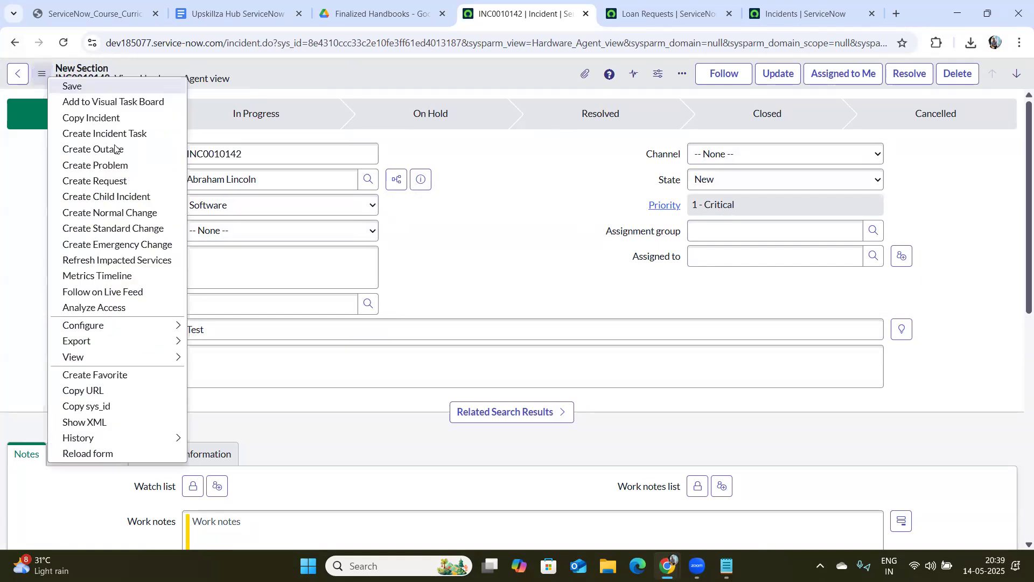
left_click(439, 136)
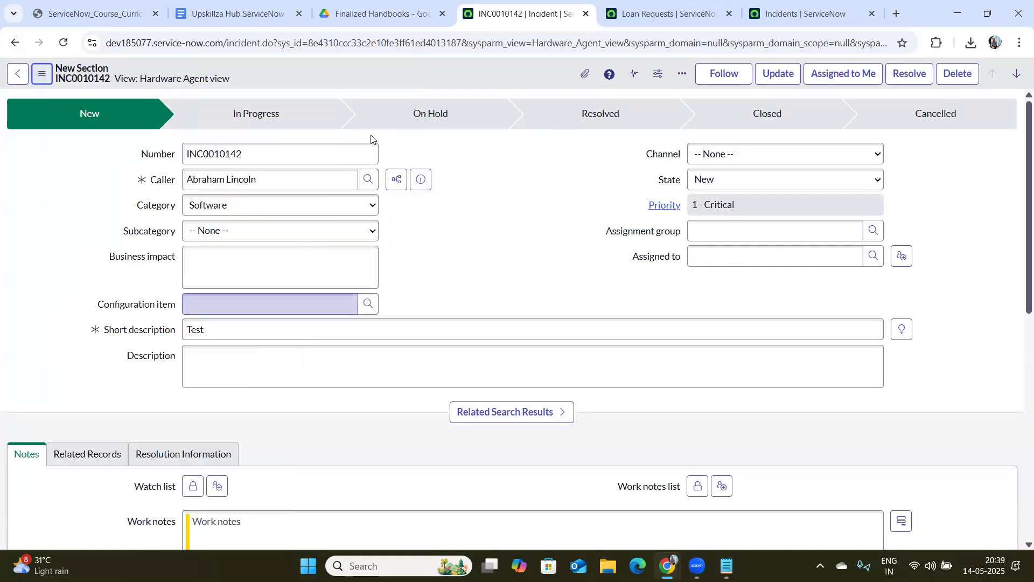
right_click(465, 66)
mouse_move(563, 349)
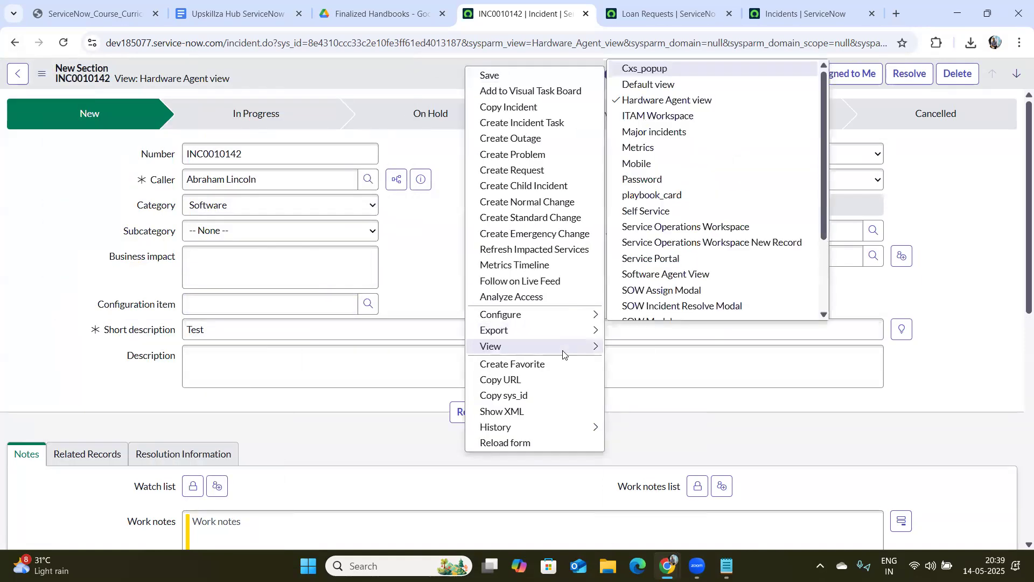
scroll(673, 296, "down", 1)
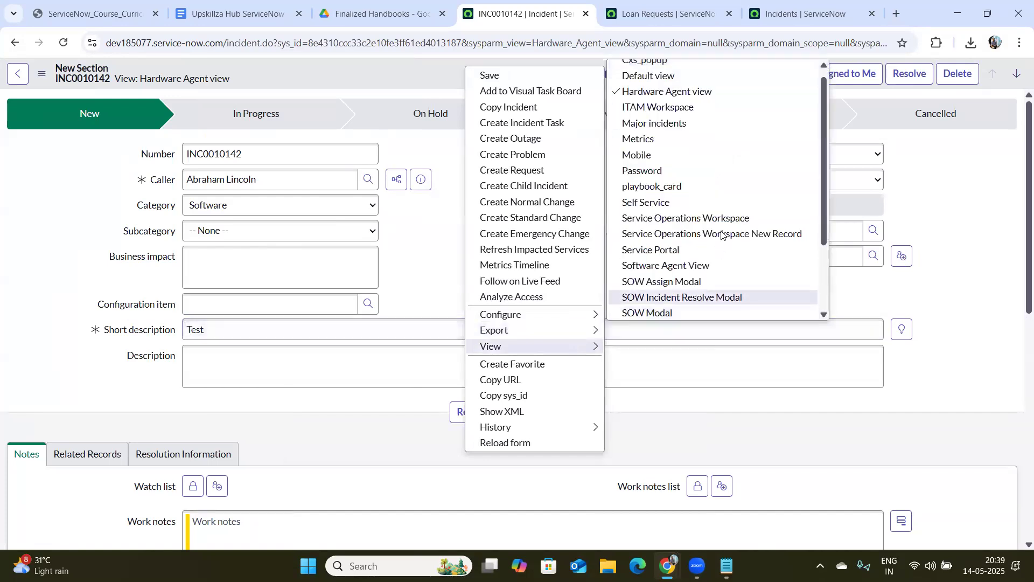
left_click(668, 124)
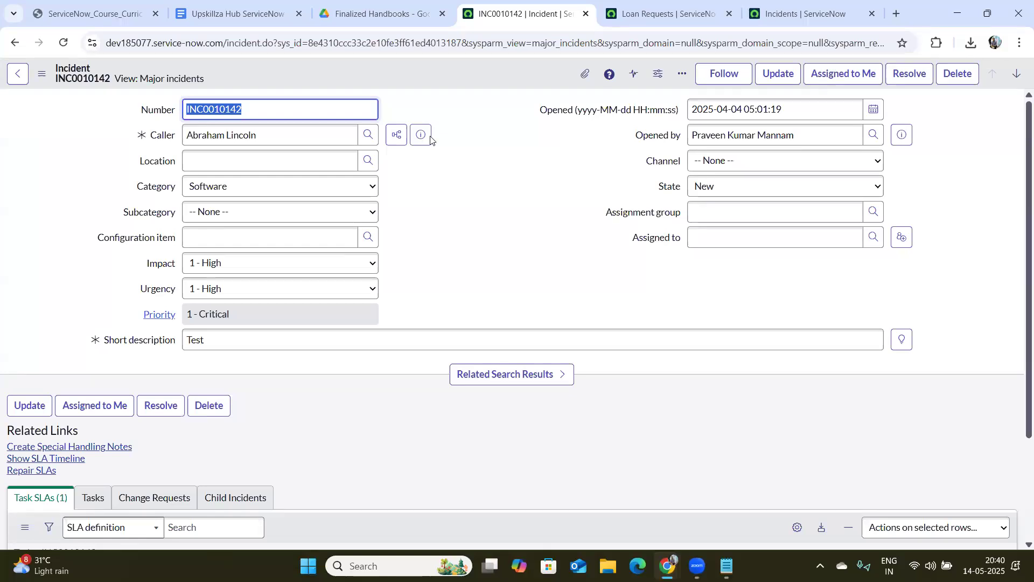
Step: Open the additional actions for the INC0010142 incident form
left_click(42, 74)
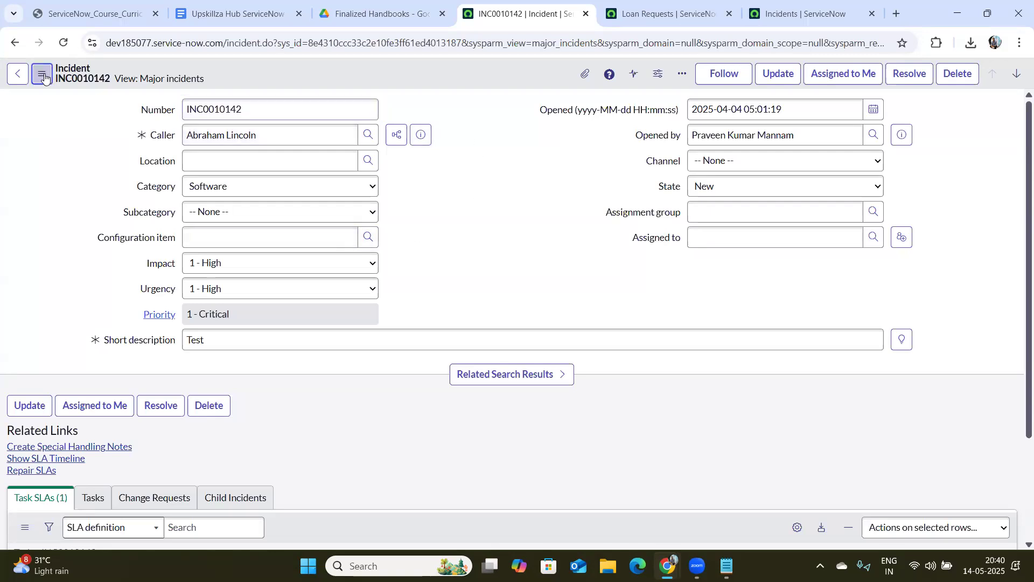
Step: Switch to the Notepad notes and add the line "Based role --> View Rules -->" below the View definition
left_click(436, 145)
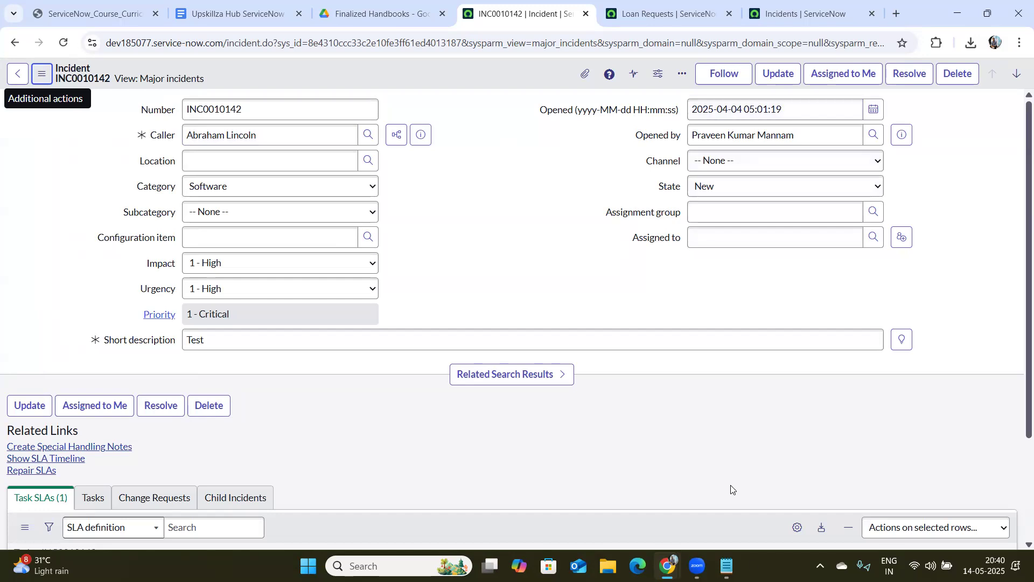
left_click(726, 565)
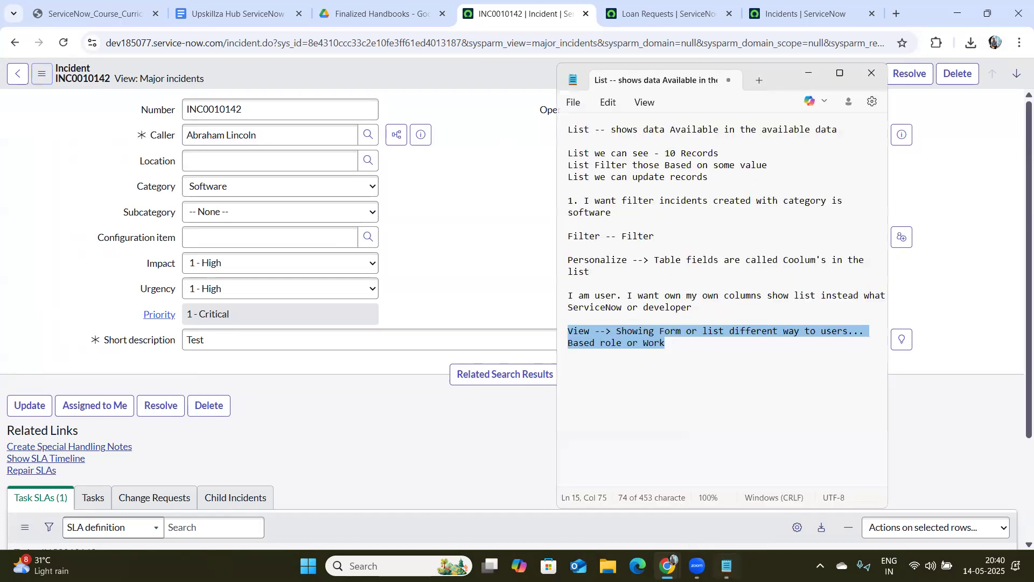
left_click(693, 363)
key("Return")
type("Based rol")
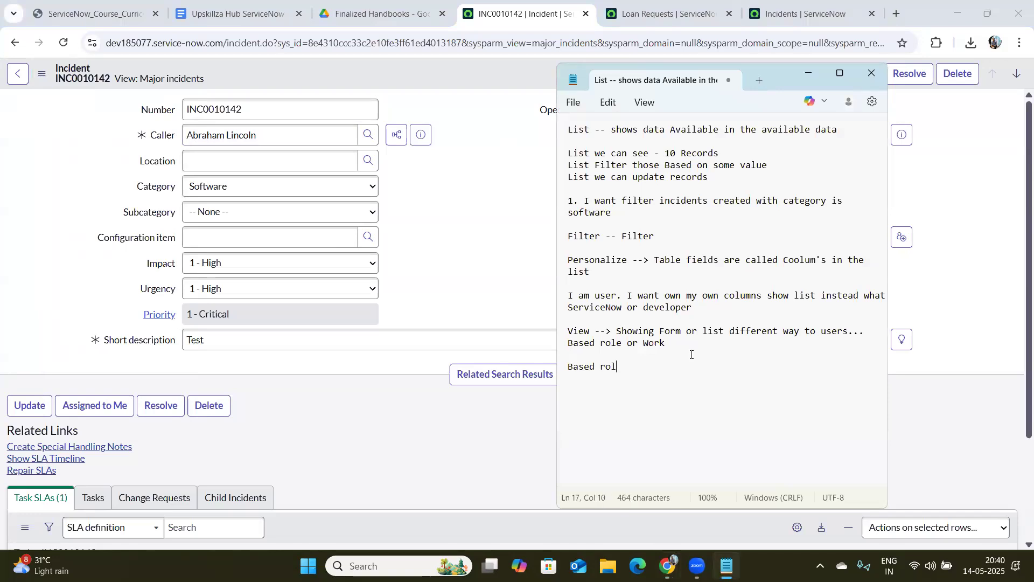
type("e --> View R")
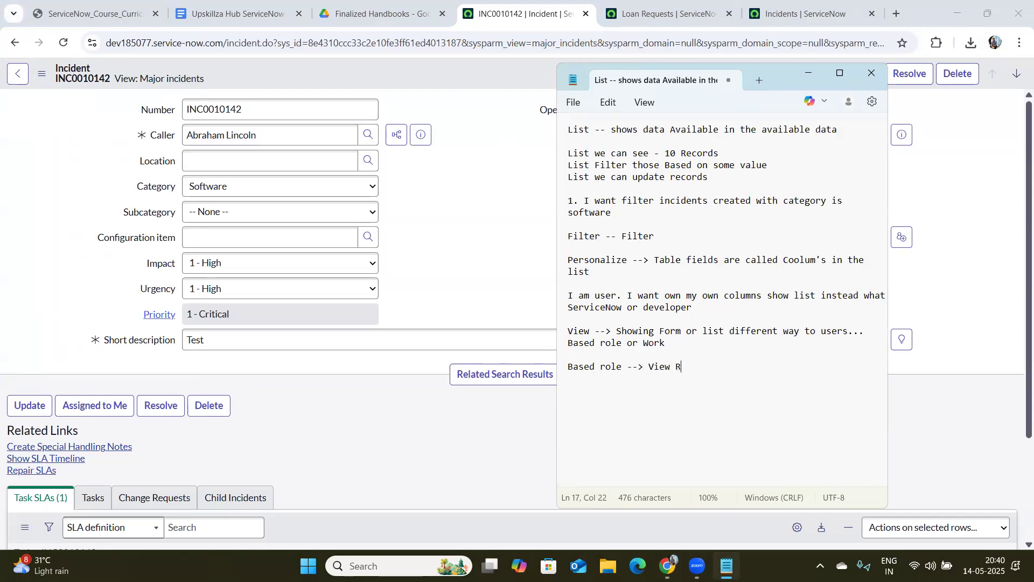
type("ules -->")
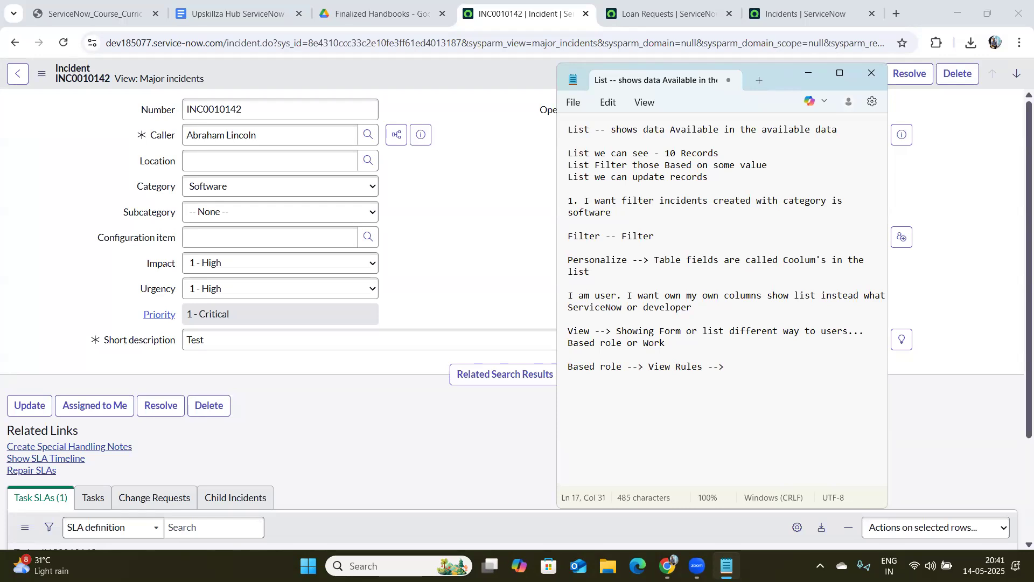
Step: Highlight the words "View Rules" in the last line of the notes
left_click(703, 365)
key("shift+Left")
key("shift+Left")
key("shift+Left")
key("shift+Left")
key("shift+Left")
key("shift+Left")
key("shift+Left")
key("shift+Left")
key("shift+Left")
key("shift+Left")
key("shift+Left")
key("shift+Left")
key("shift+Left")
key("shift+Left")
key("shift+Left")
key("shift+Left")
key("shift+Left")
key("shift+Left")
key("shift+Left")
key("shift+Left")
key("shift+Right")
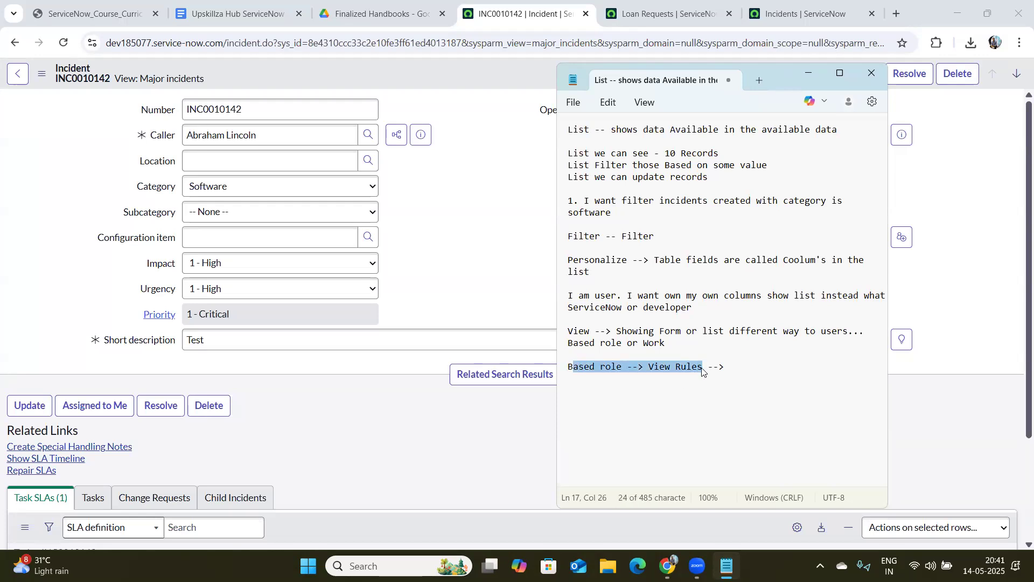
left_click_drag(702, 366, 647, 364)
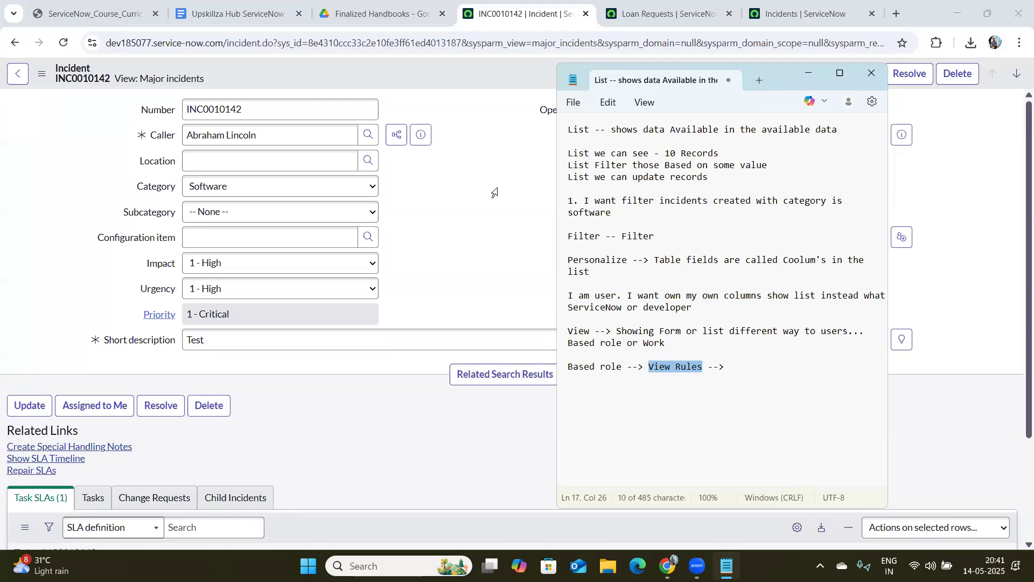
Step: Close the incident record's browser tab and open the first loan request from the Loan Requests list in a new tab
left_click(584, 13)
left_click(583, 13)
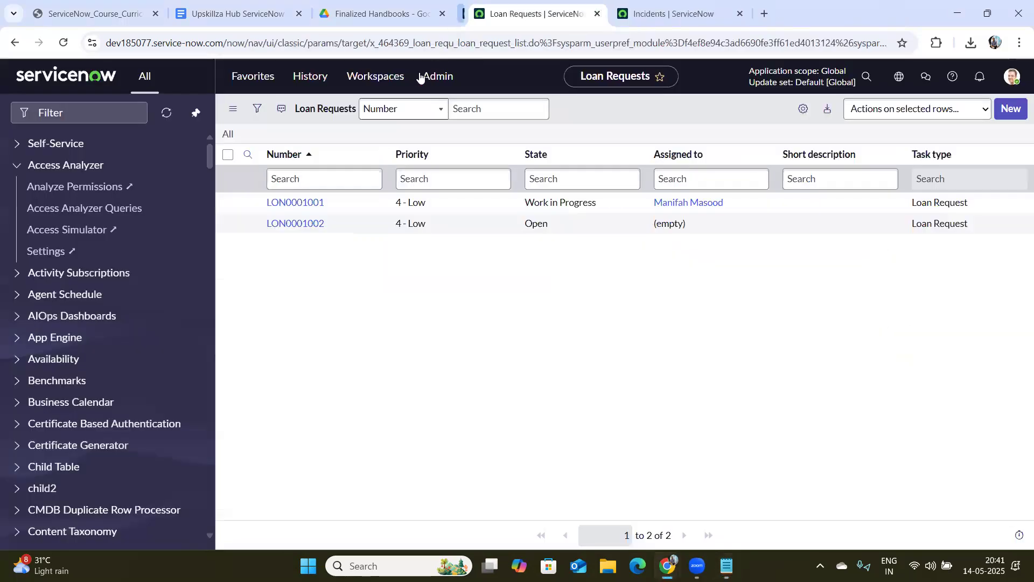
left_click(314, 209)
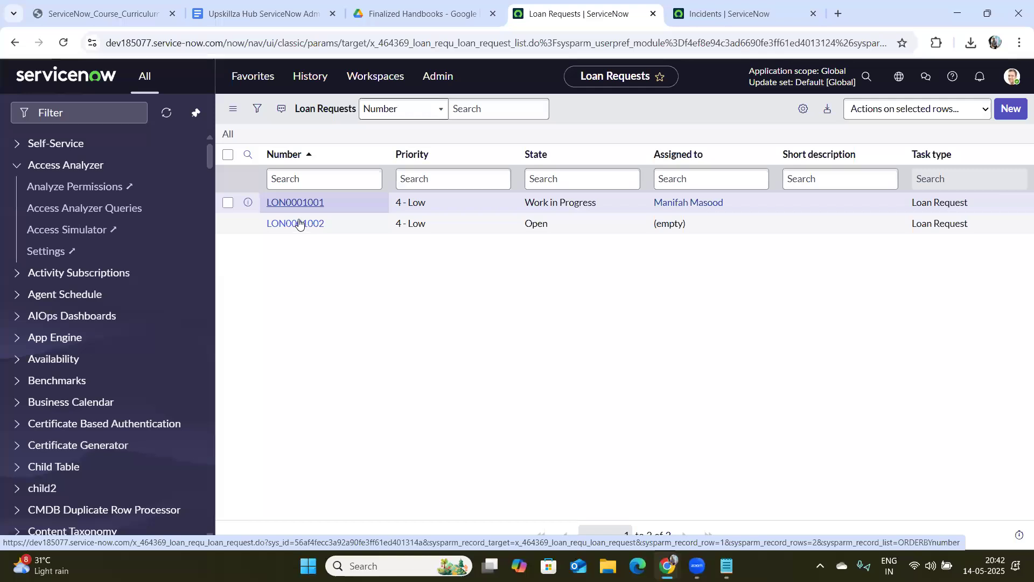
middle_click(317, 205)
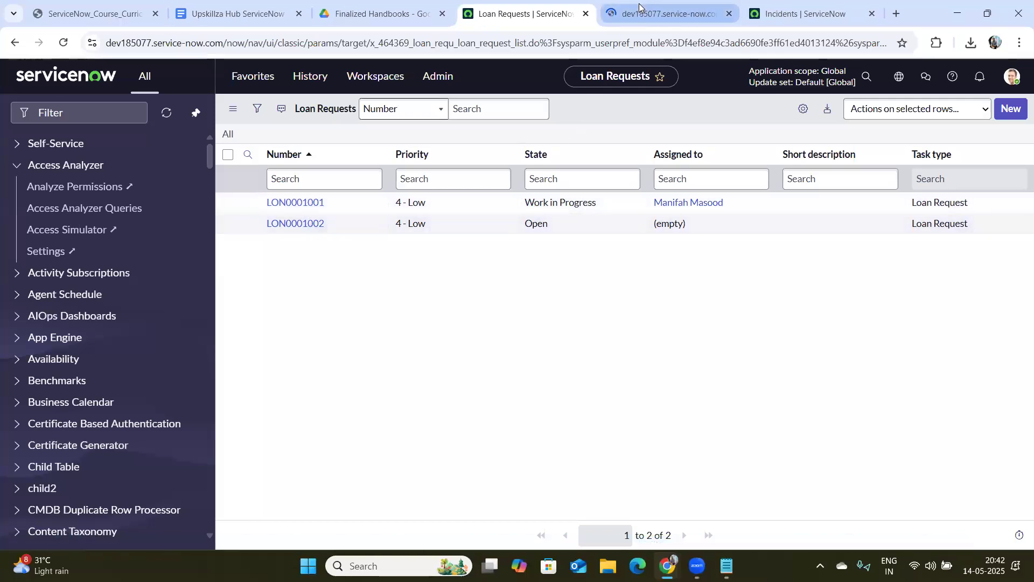
left_click(636, 13)
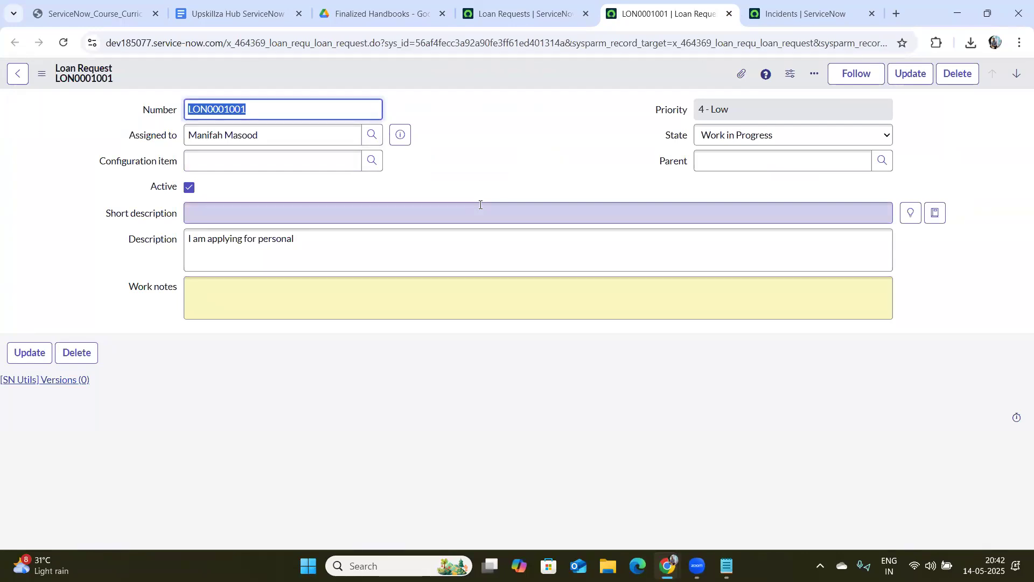
Step: Check which views are available for the loan request form, leaving the current view selected
left_click(40, 78)
mouse_move(106, 200)
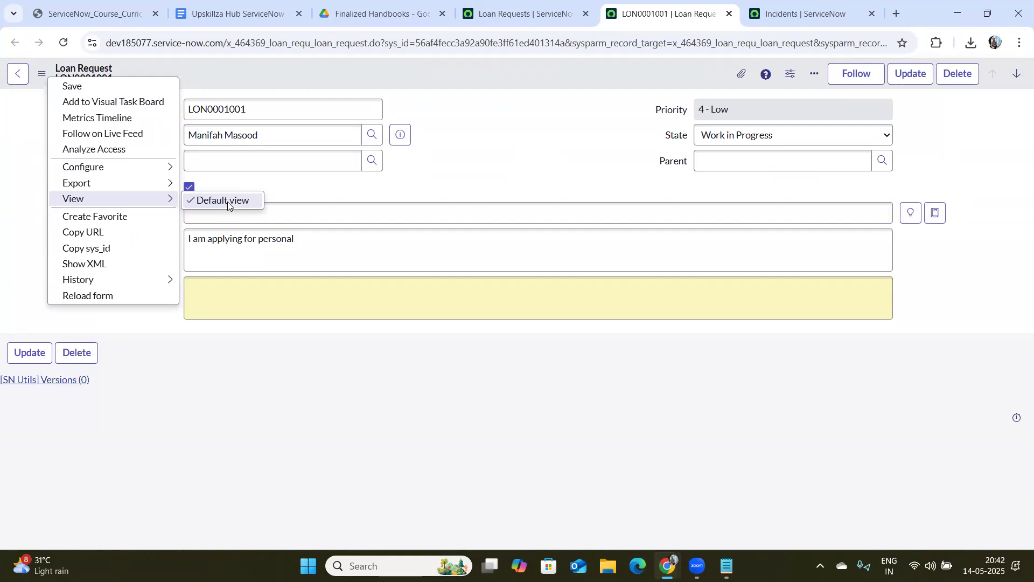
left_click(598, 186)
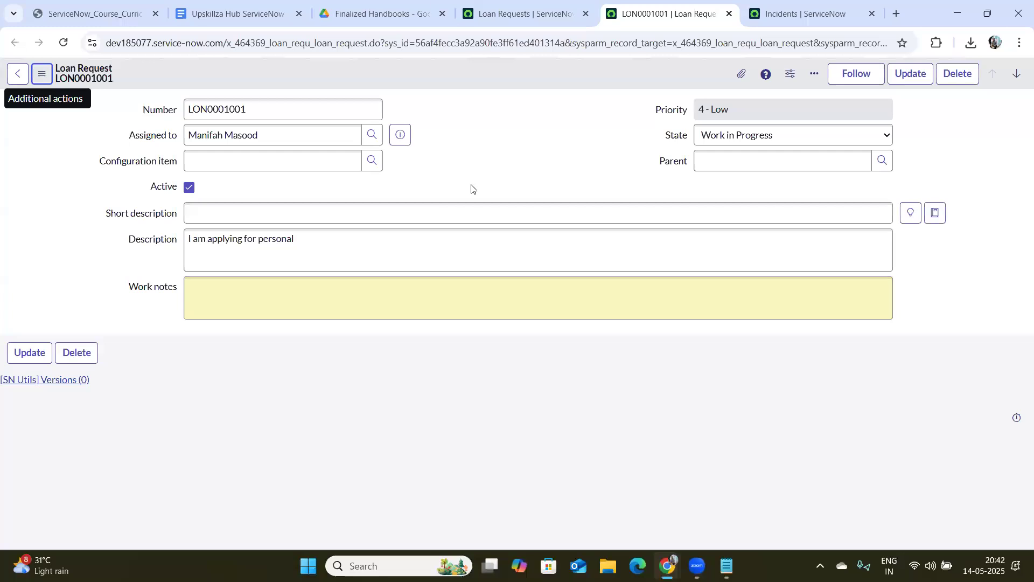
Step: Switch to the course curriculum PDF, highlight "Views" under Lesson 8, and go on to the Lesson 9 Forms topics
left_click(278, 5)
key("ctrl+shift+Tab")
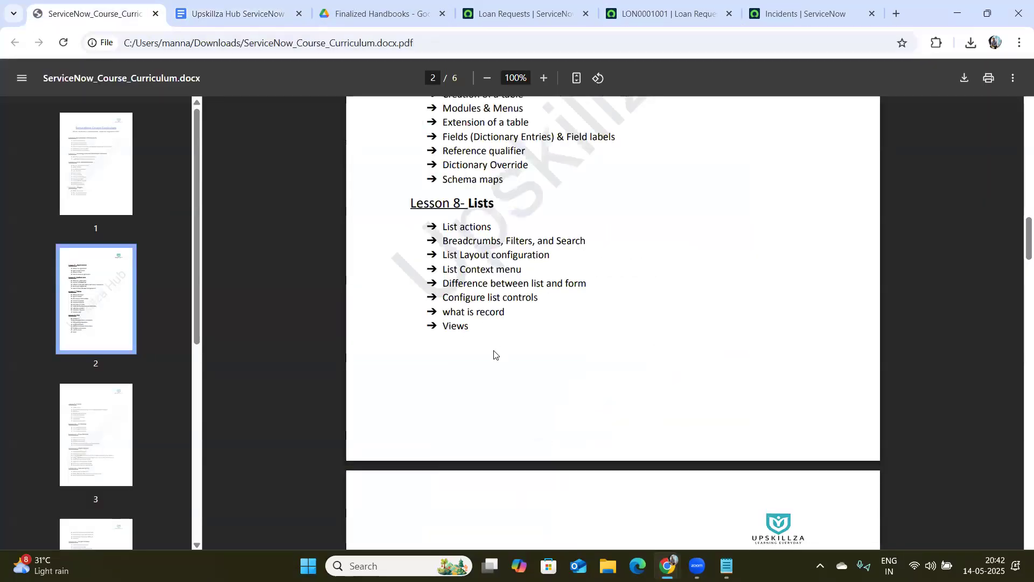
double_click(465, 330)
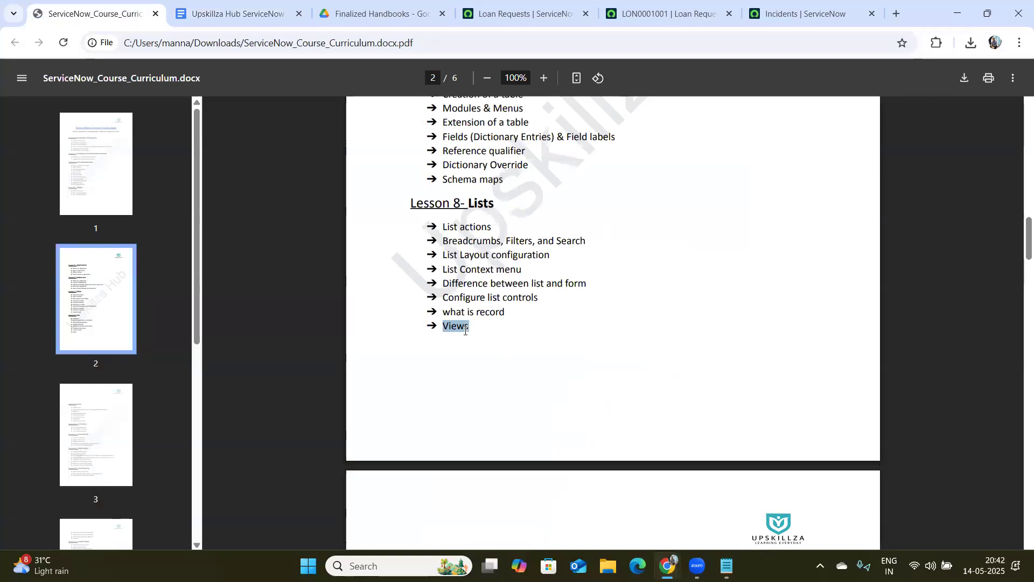
scroll(466, 331, "down", 4)
scroll(466, 330, "down", 5)
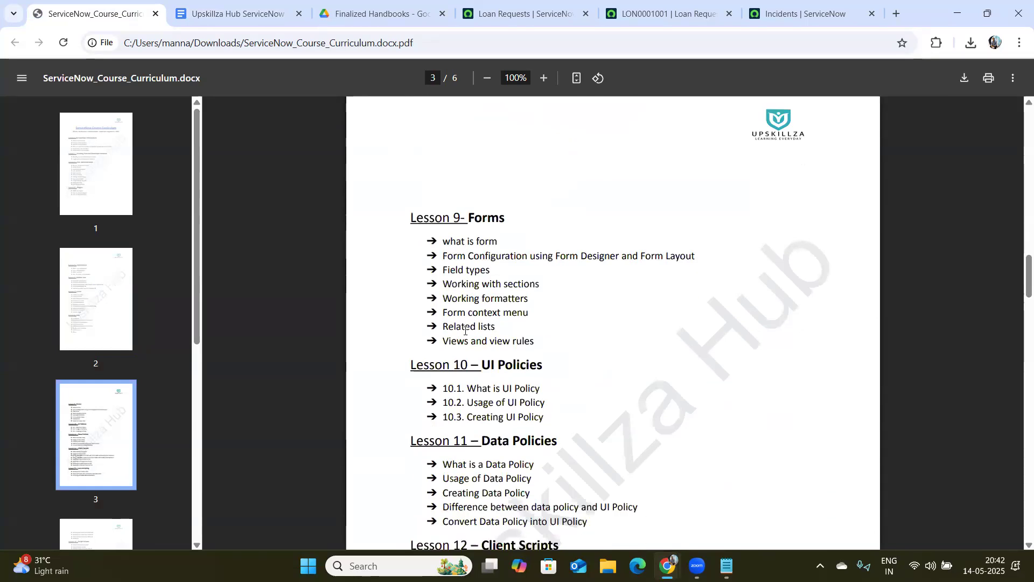
scroll(466, 331, "down", 1)
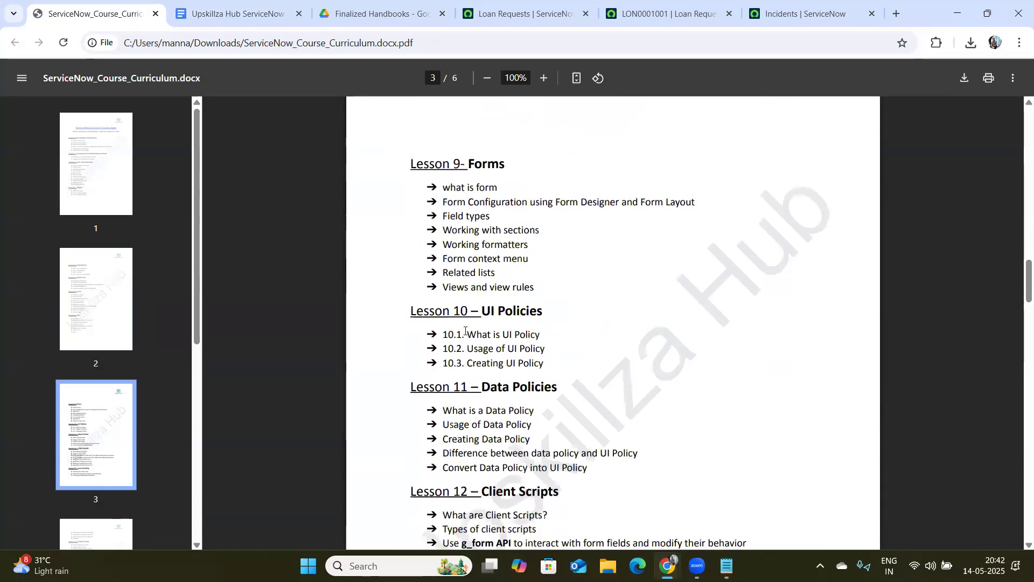
scroll(460, 335, "down", 1)
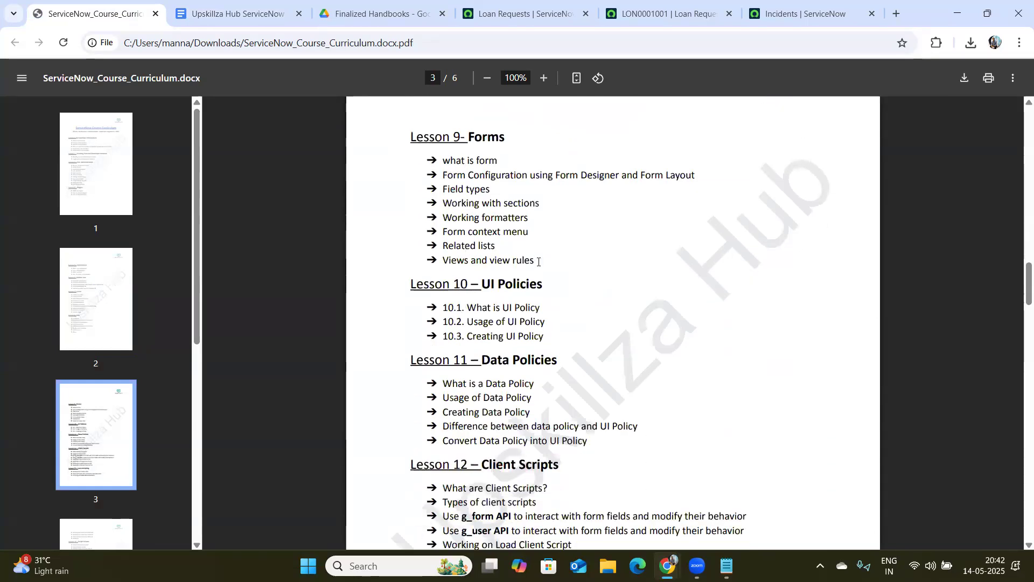
Step: Review the Lesson 9 topics in the curriculum and highlight "what is form"
triple_click(538, 262)
left_click_drag(529, 235, 425, 230)
left_click_drag(541, 204, 442, 138)
left_click(471, 230)
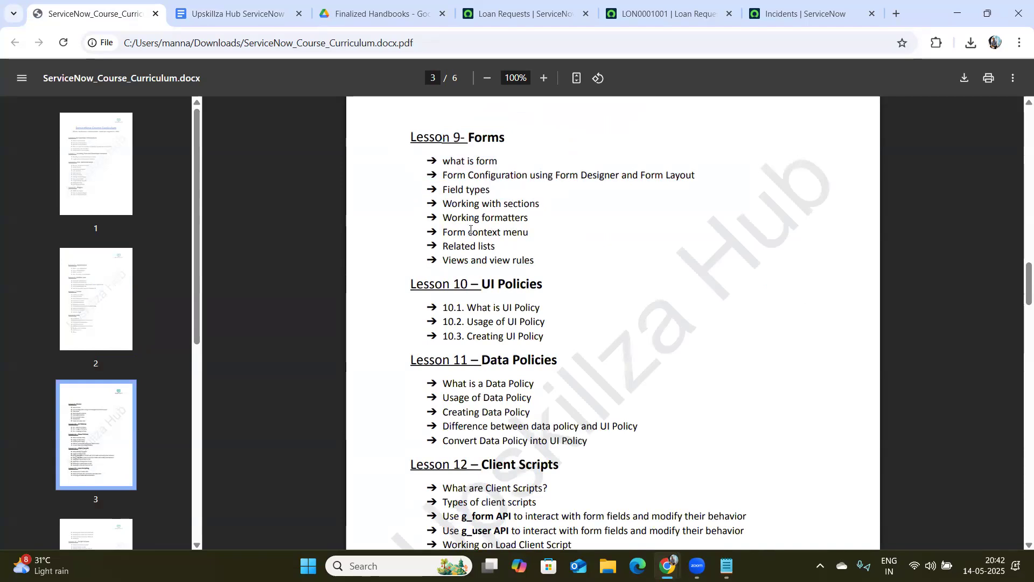
left_click_drag(503, 161, 436, 160)
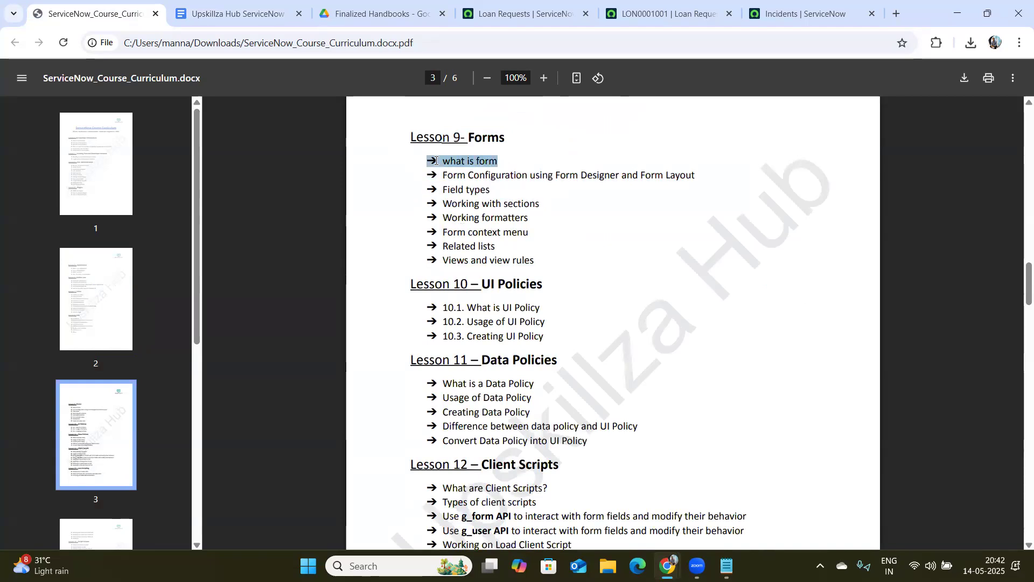
left_click(494, 165)
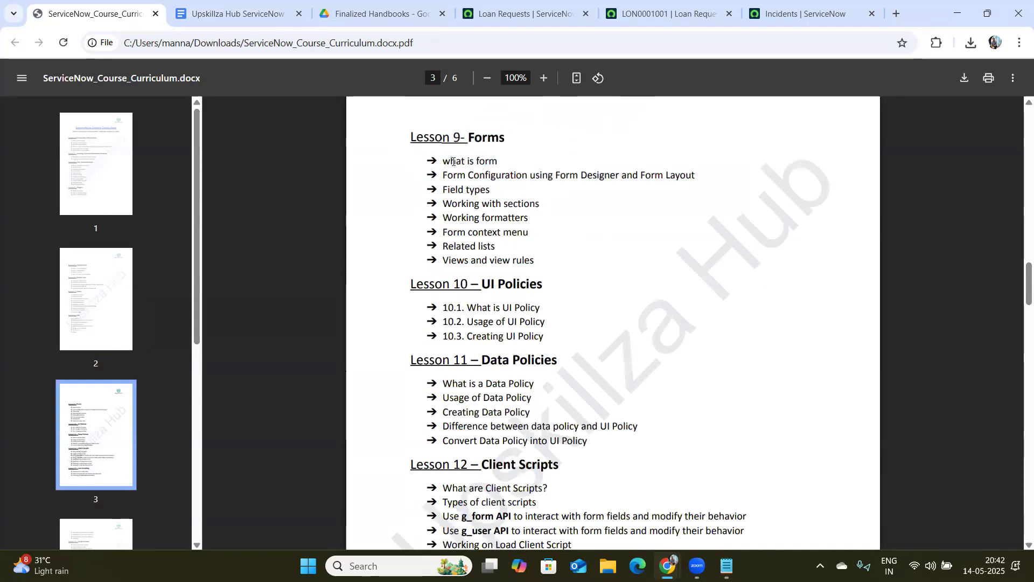
left_click_drag(497, 161, 443, 161)
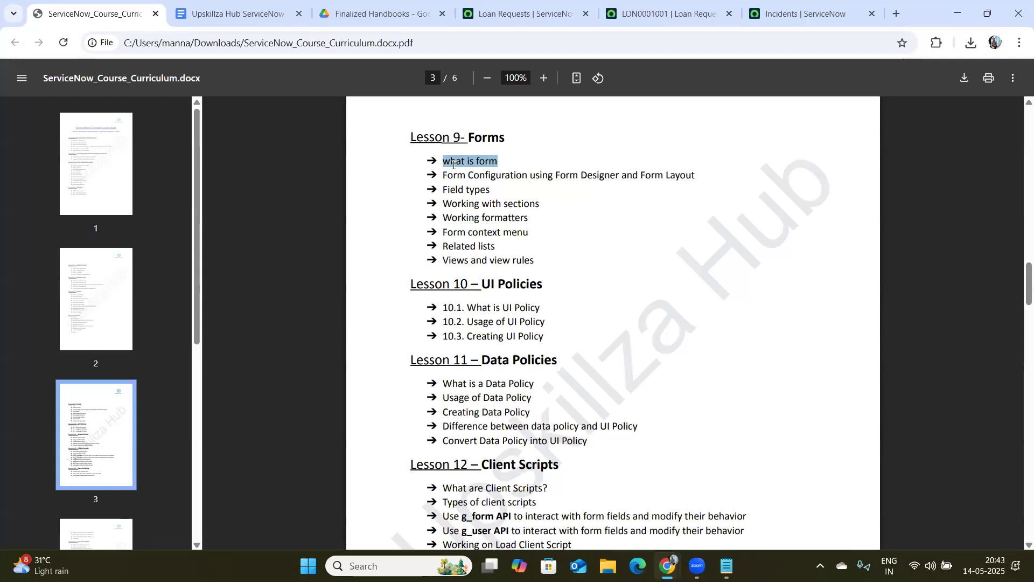
Step: Return to the loan request form and focus its Assigned to field
left_click(551, 11)
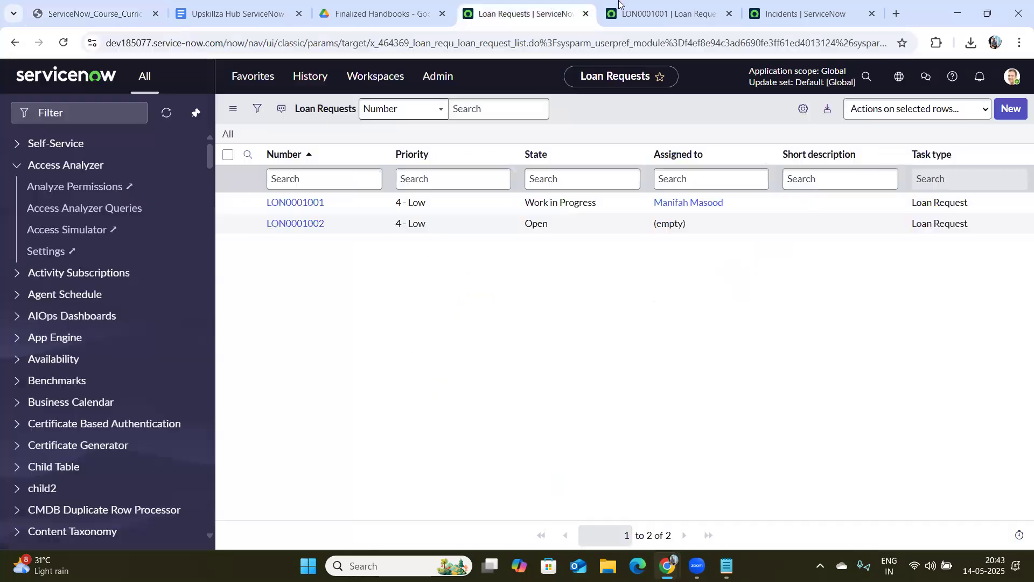
left_click(667, 13)
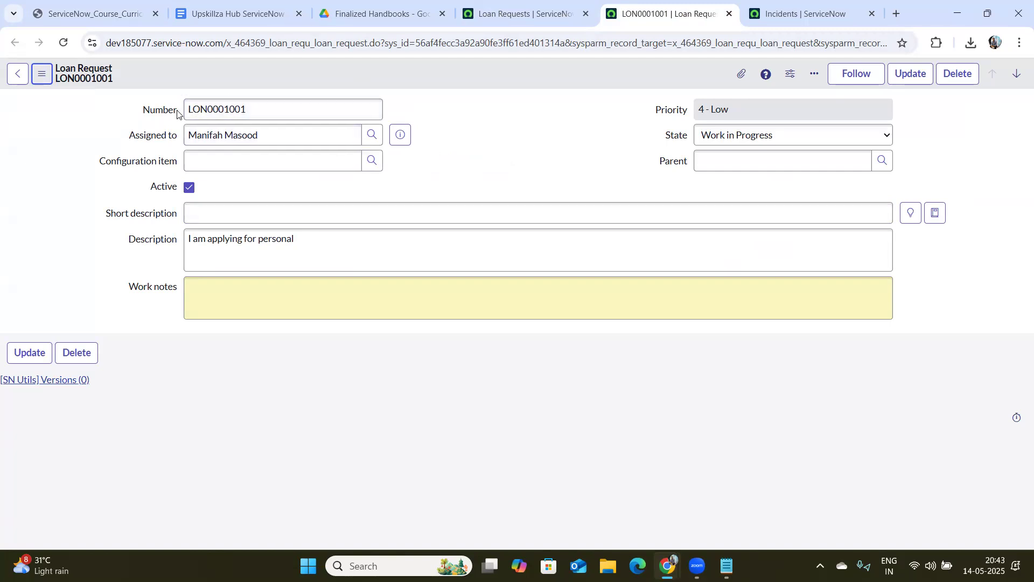
left_click(134, 134)
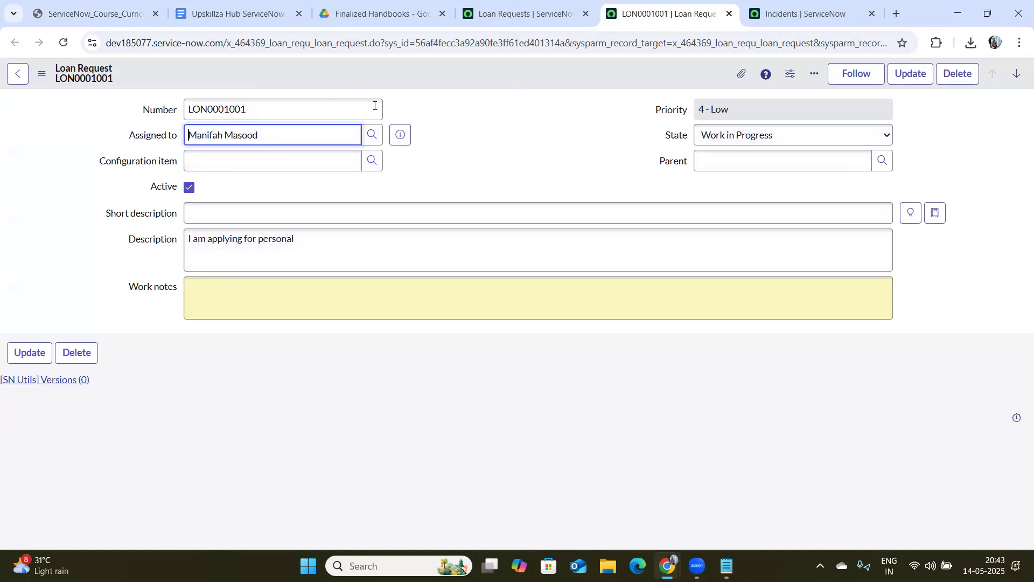
Step: Return to the curriculum PDF and highlight the topic "Form Configuration using Form Designer and Form Layout"
left_click(220, 4)
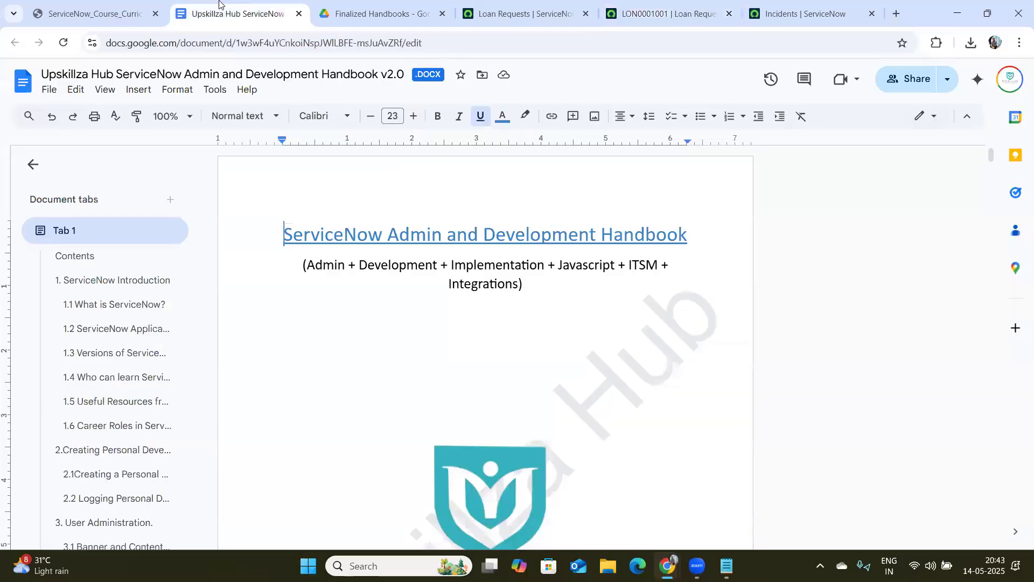
left_click(144, 6)
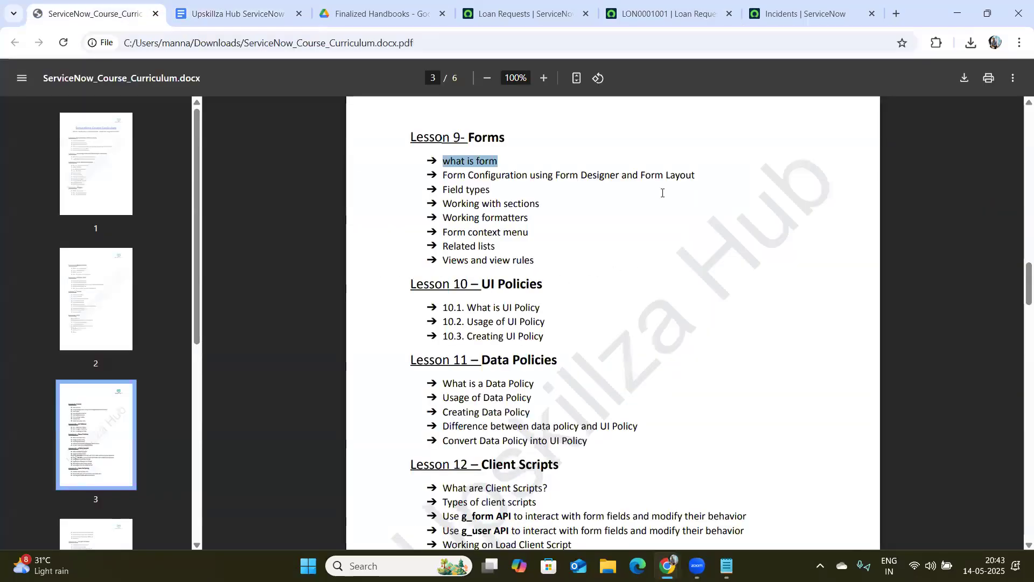
left_click_drag(696, 176, 439, 172)
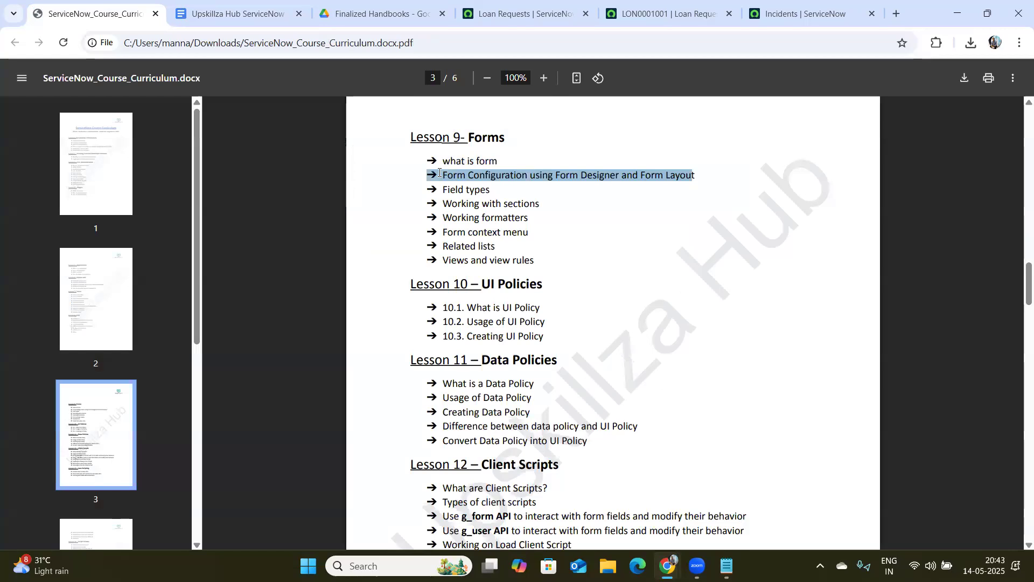
Step: Go back to the loan request form and highlight the values in its Number and Assigned to fields
left_click(645, 4)
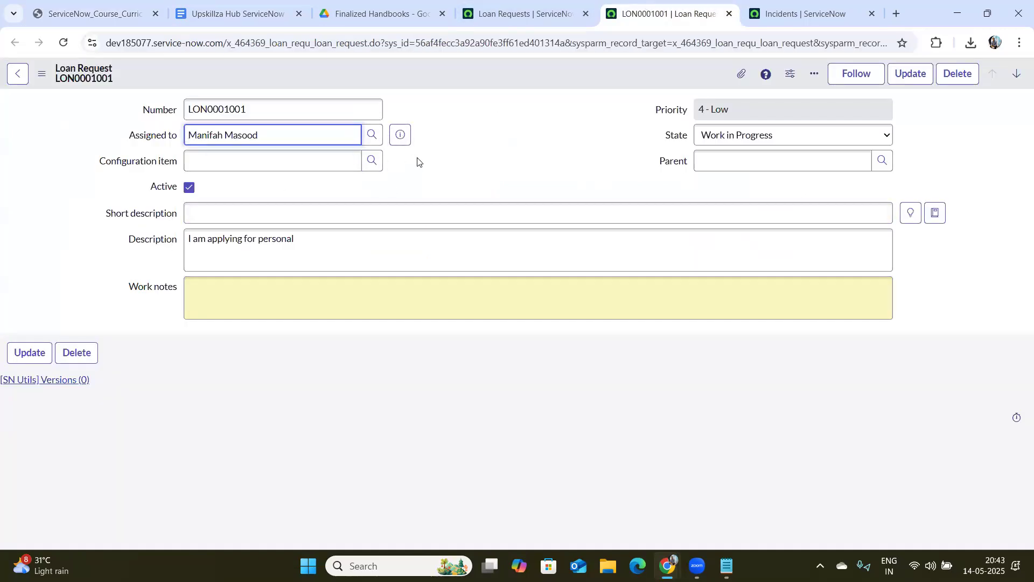
double_click(288, 110)
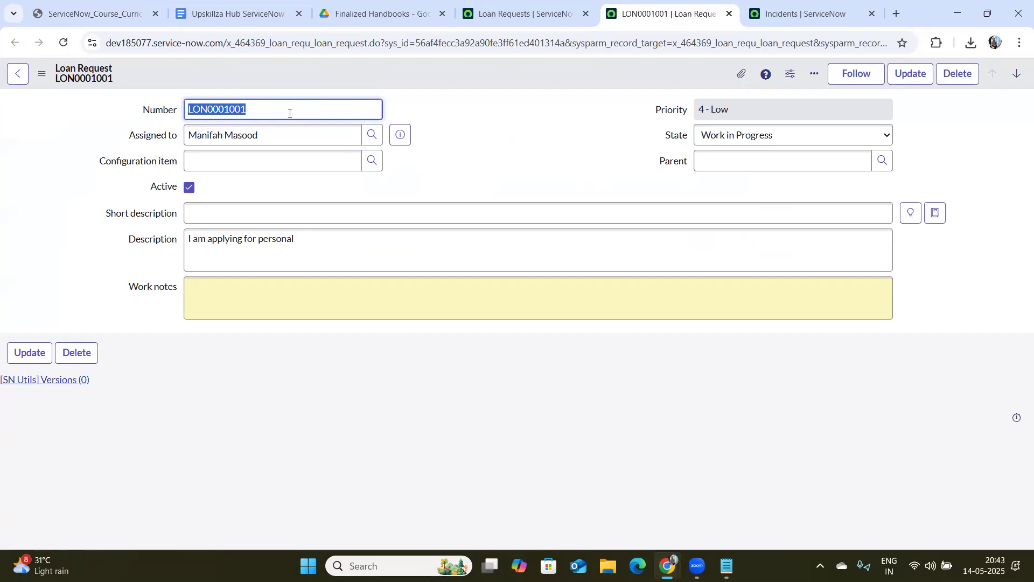
double_click(289, 135)
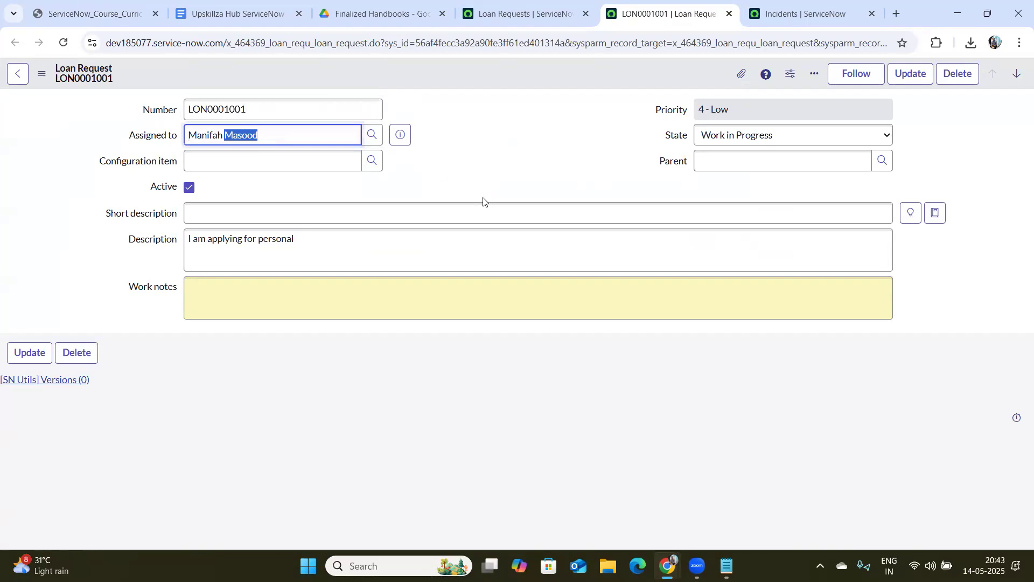
left_click(672, 521)
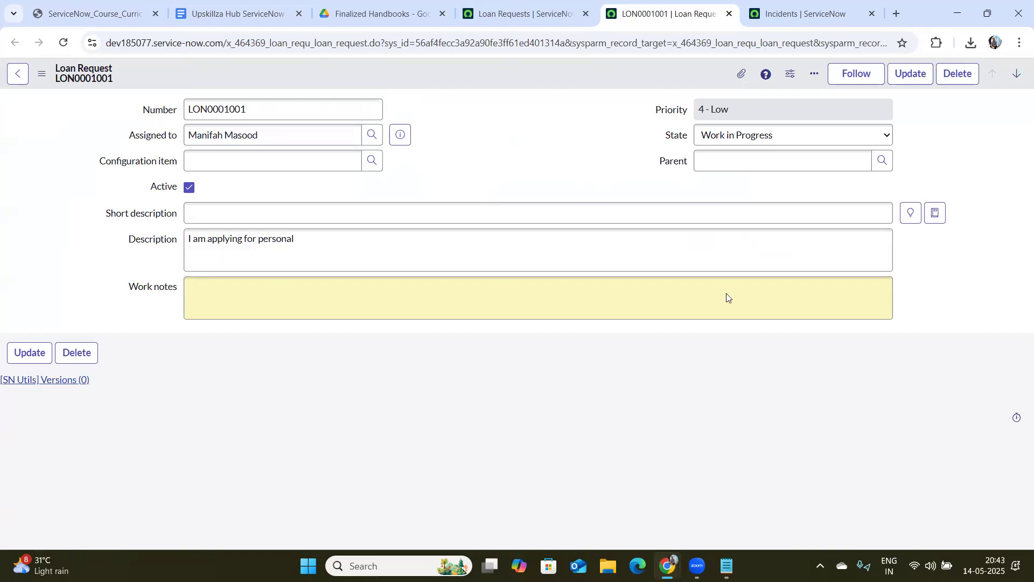
Step: Switch to the Notepad notes and add the line "Lookup List --> Reference" at the end
key("alt+Tab")
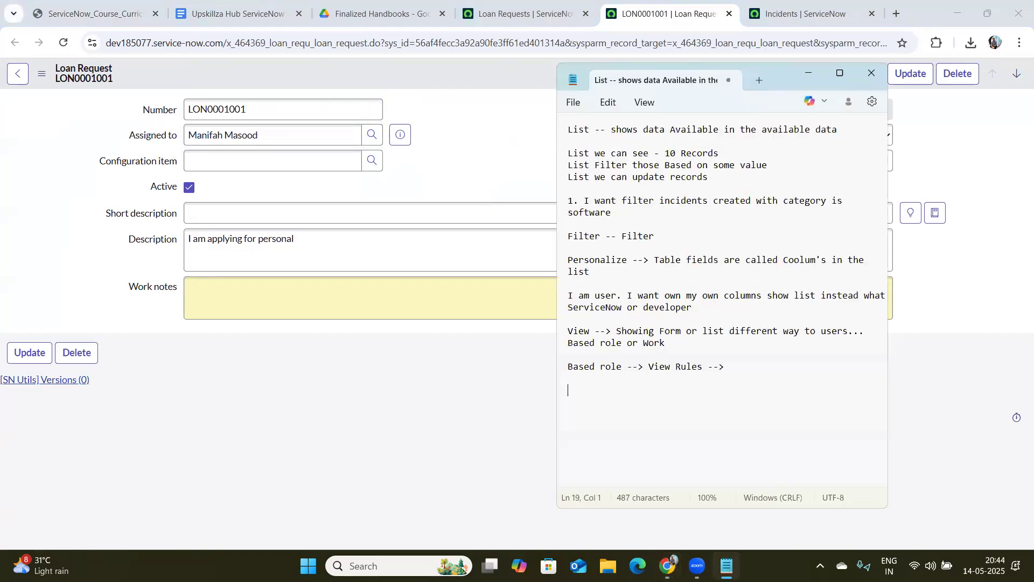
type("Lookup")
type(" Li")
type("st ")
type("--")
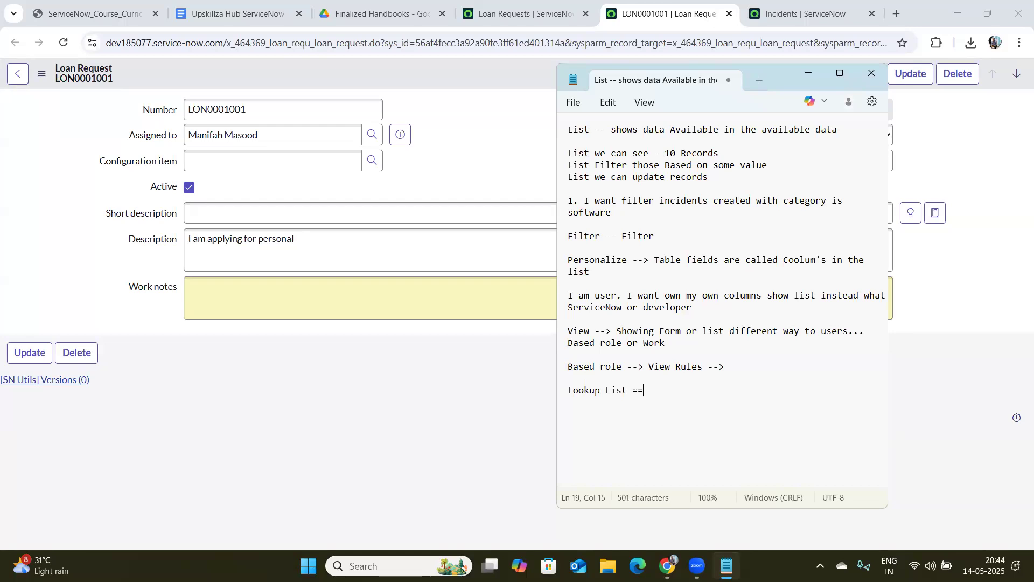
type("> Refre")
key("BackSpace")
key("BackSpace")
type("erence")
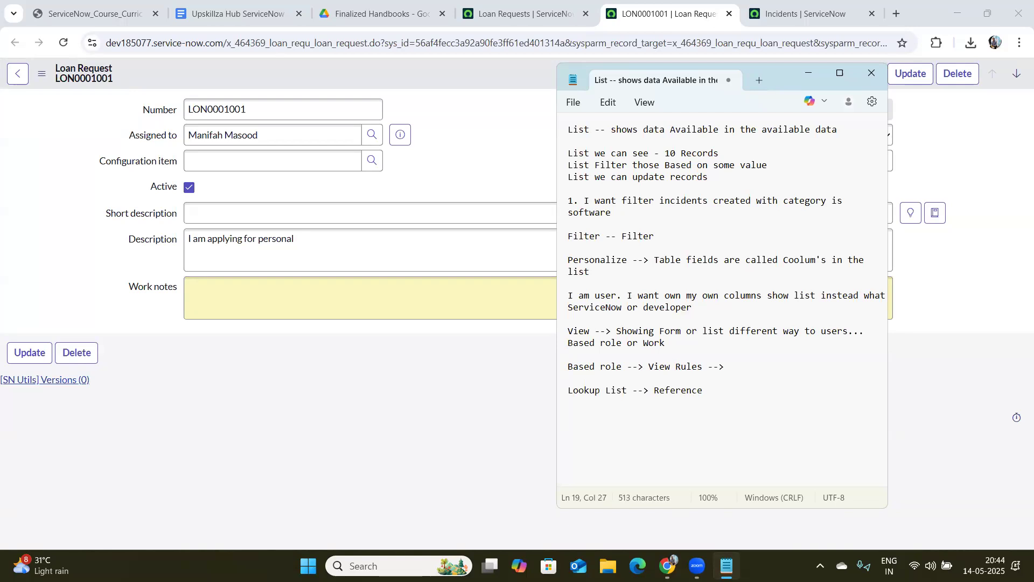
Step: Start a new paragraph in the notes and copy the table name x_464369_loan_requ_loan_request from the loan request form's web address
key("Return")
key("Return")
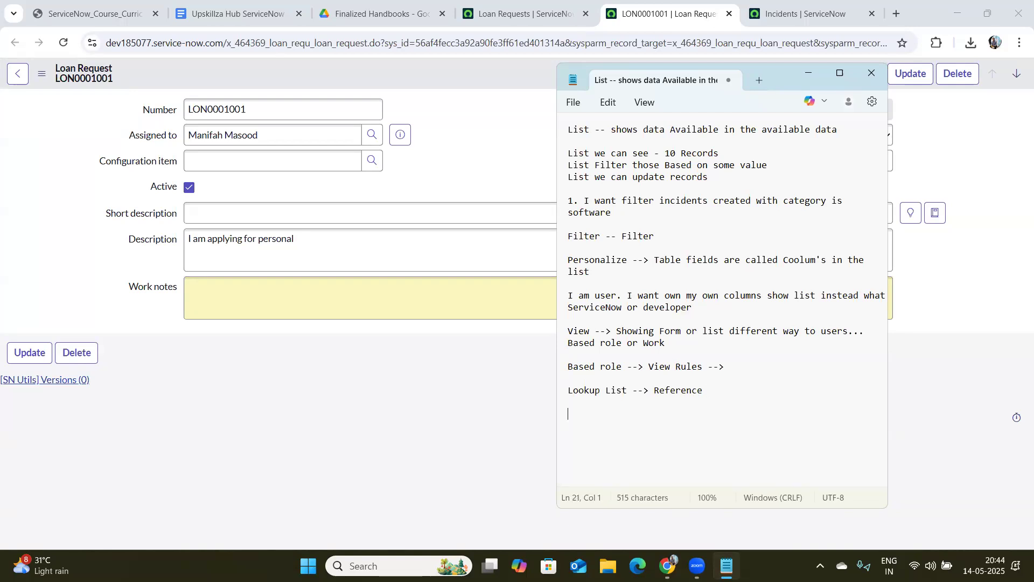
left_click(343, 47)
double_click(344, 47)
key("ctrl+c")
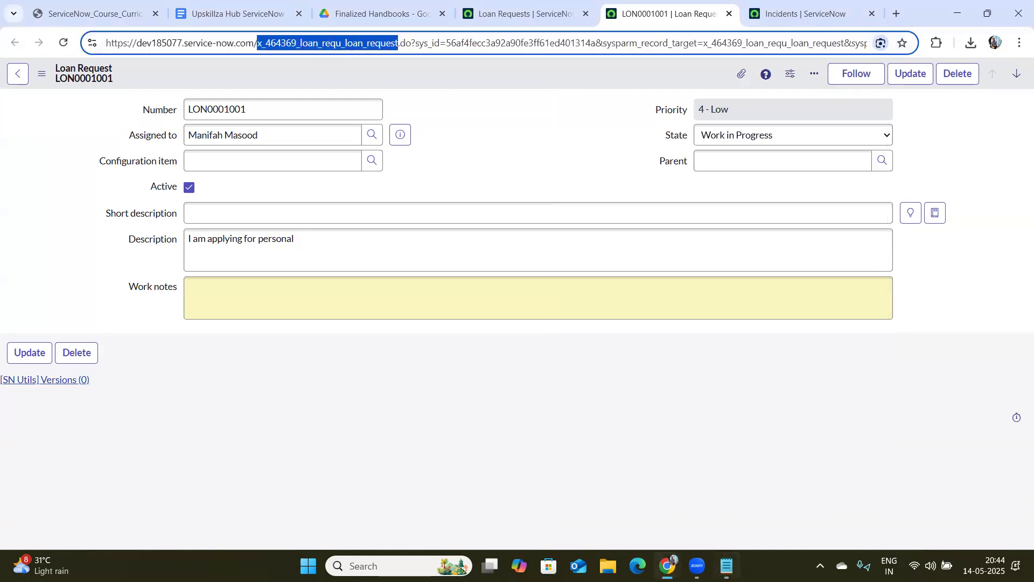
Step: Return to Notepad, extend the "Lookup List --> Reference" line with "--> Helps bring data from other table" and start a new paragraph
left_click(727, 566)
left_click(708, 391)
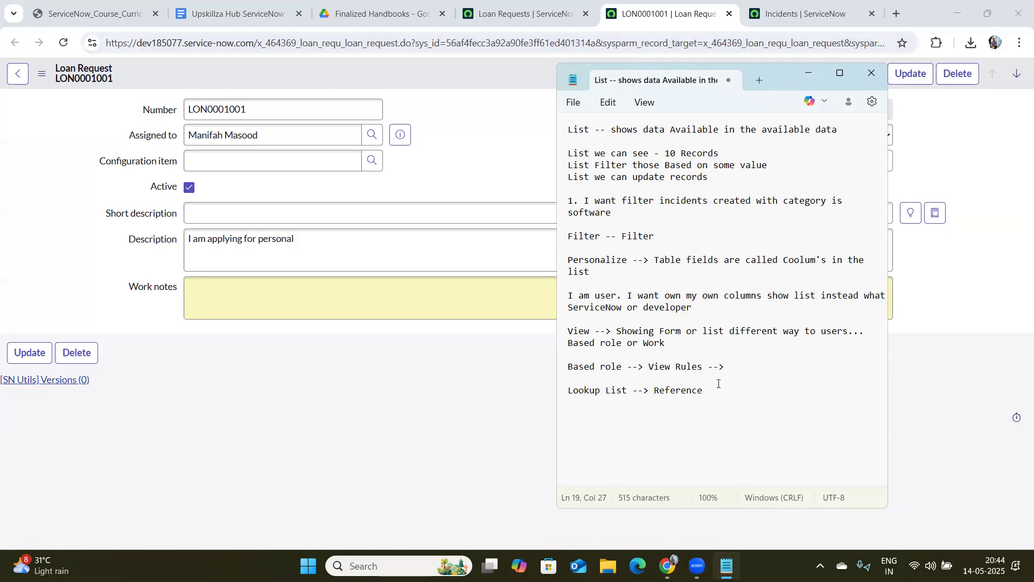
type("--> Helps bring data from other table")
key("Return")
key("Return")
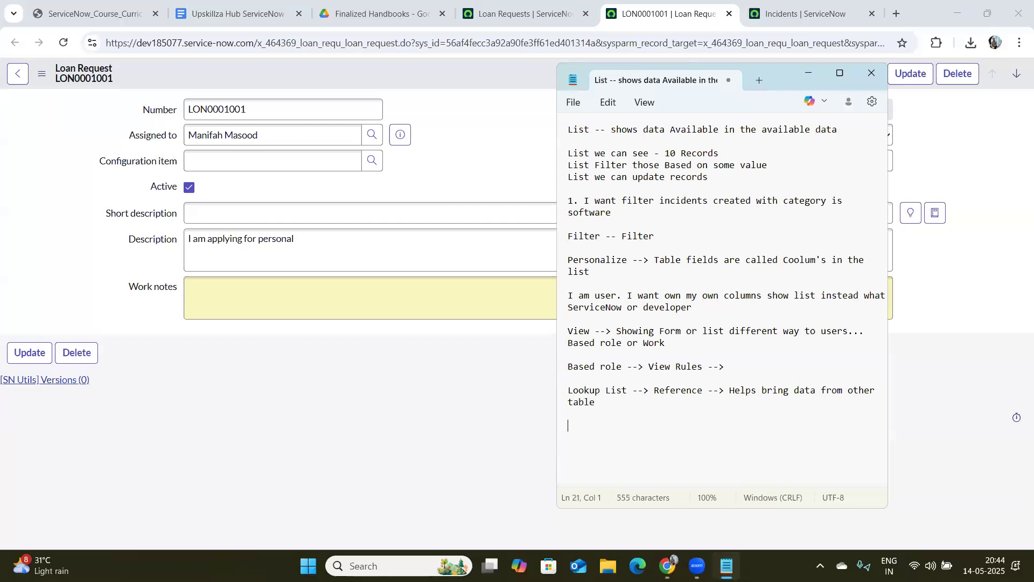
Step: Paste the copied table name on the new line, follow it with "-->" and highlight that line
key("ctrl+v")
type("--?")
key("BackSpace")
type(">")
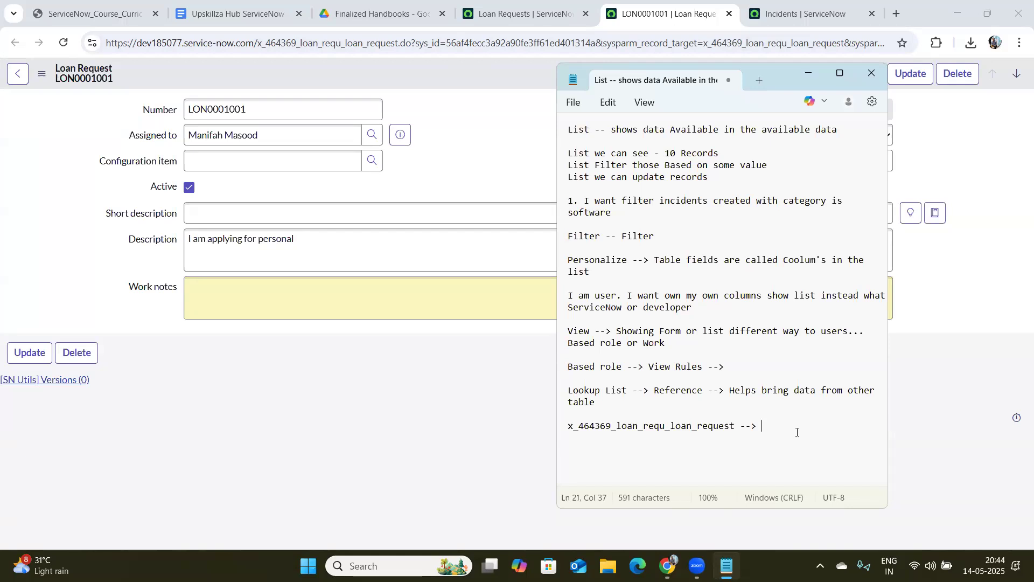
left_click_drag(783, 432, 565, 429)
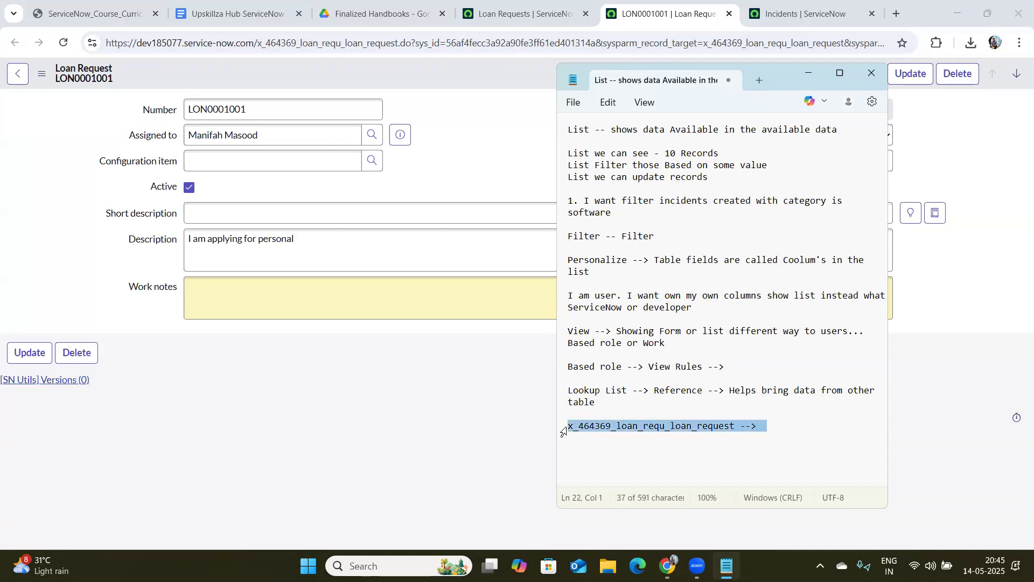
Step: Complete the table name line in the notes with "User Information(sys_user) --"
left_click(769, 426)
type("sys")
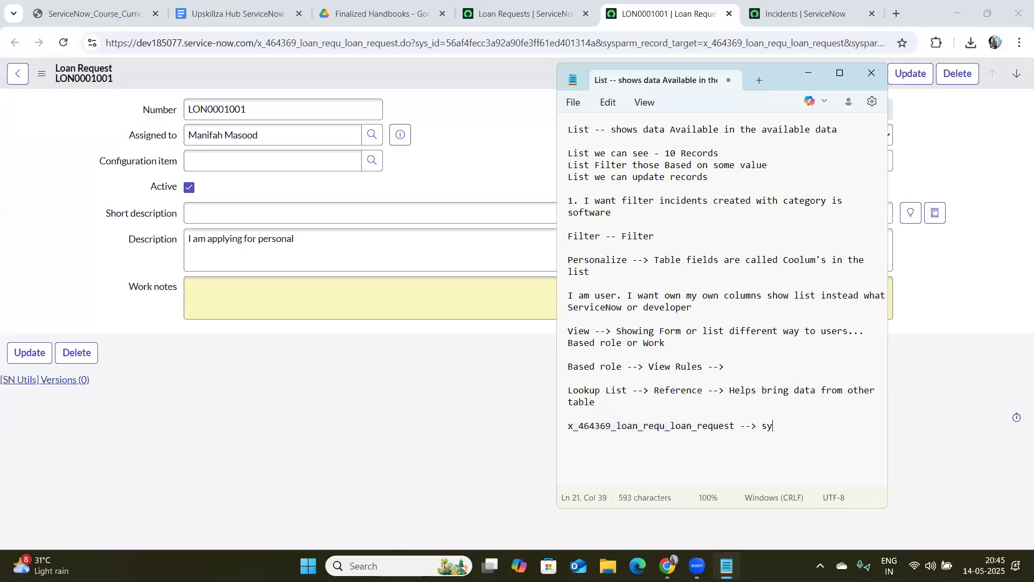
key("BackSpace")
key("BackSpace")
key("BackSpace")
type("User Information")
type("(sys_user)")
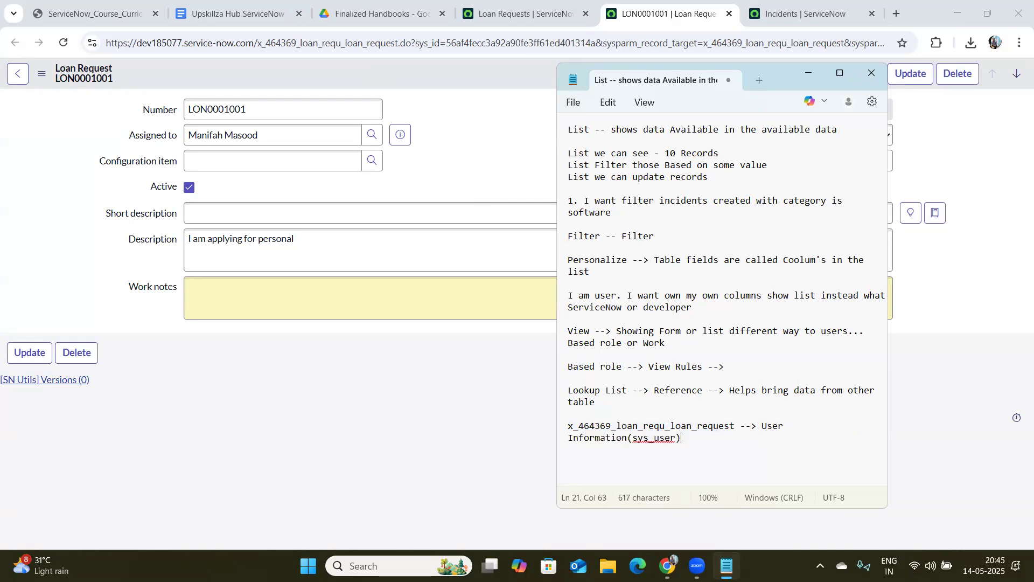
type(" --")
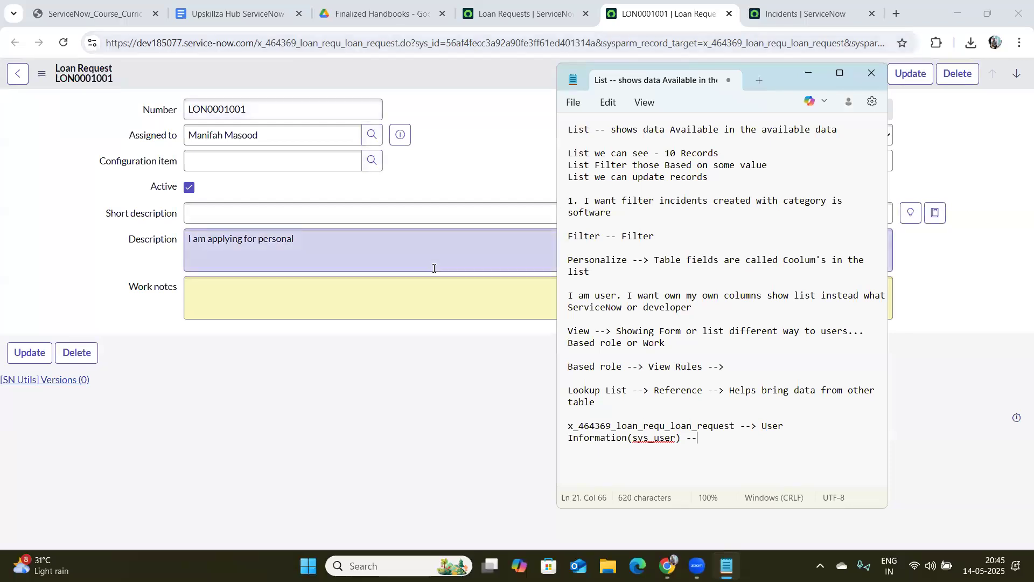
Step: Highlight "user" within sys_user in the notes, and return to the loan request form to point out the Assigned to value
left_click_drag(648, 441, 652, 441)
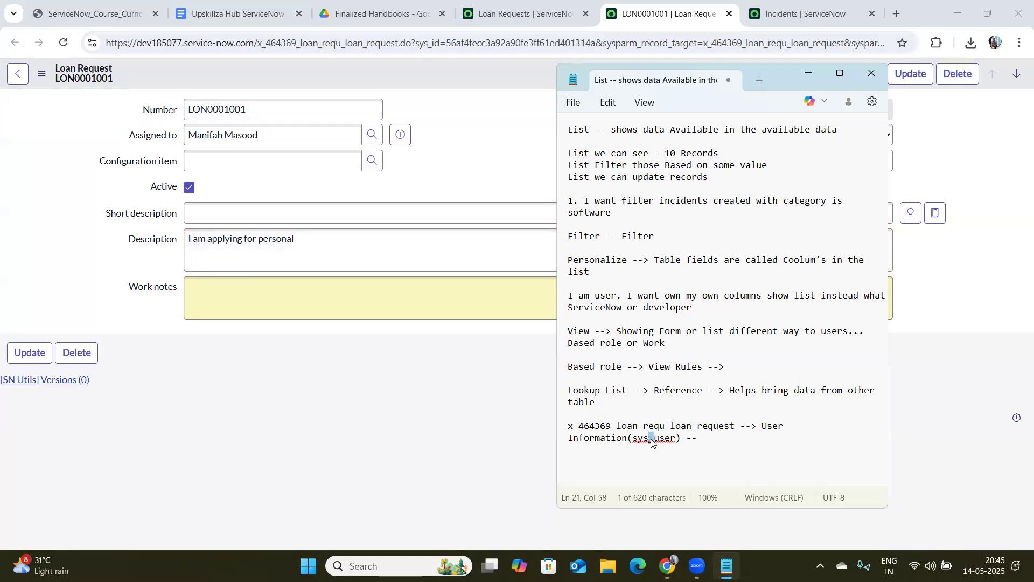
left_click_drag(654, 438, 676, 439)
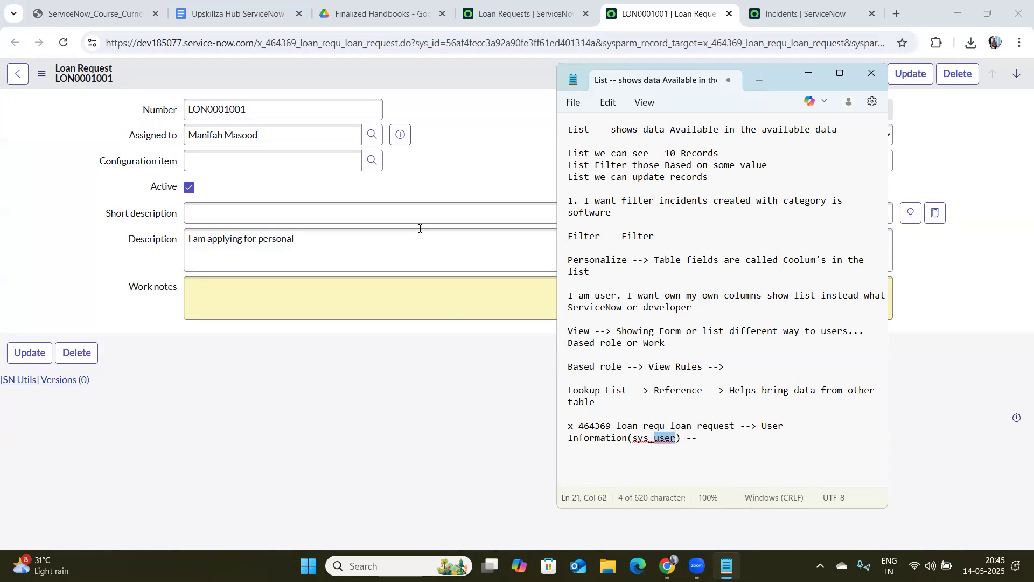
left_click(254, 142)
triple_click(275, 136)
left_click(447, 194)
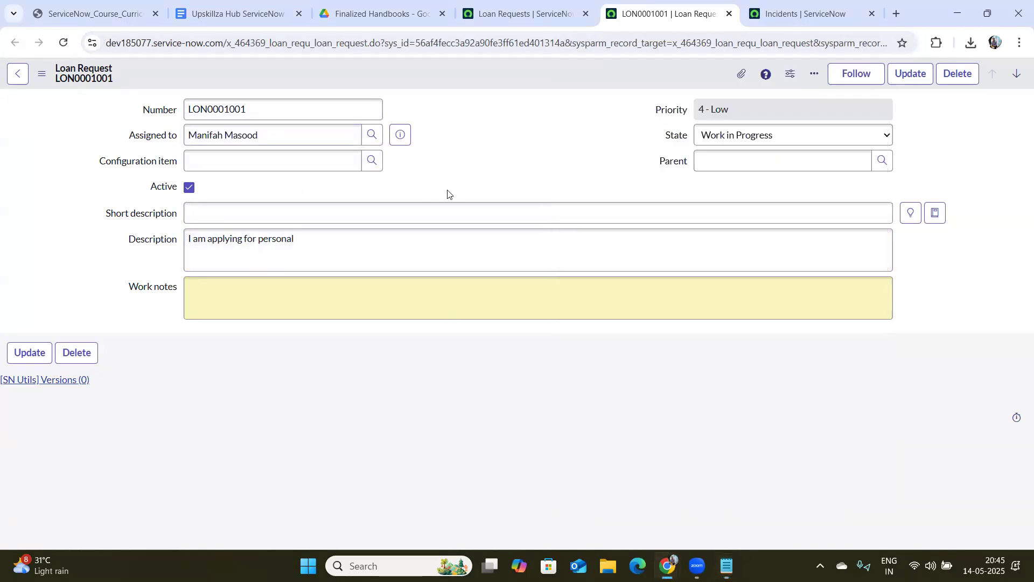
Step: Open the Assigned to lookup, highlight sys_user_list in its address, view the users, and highlight the form's own table name for comparison
left_click(377, 138)
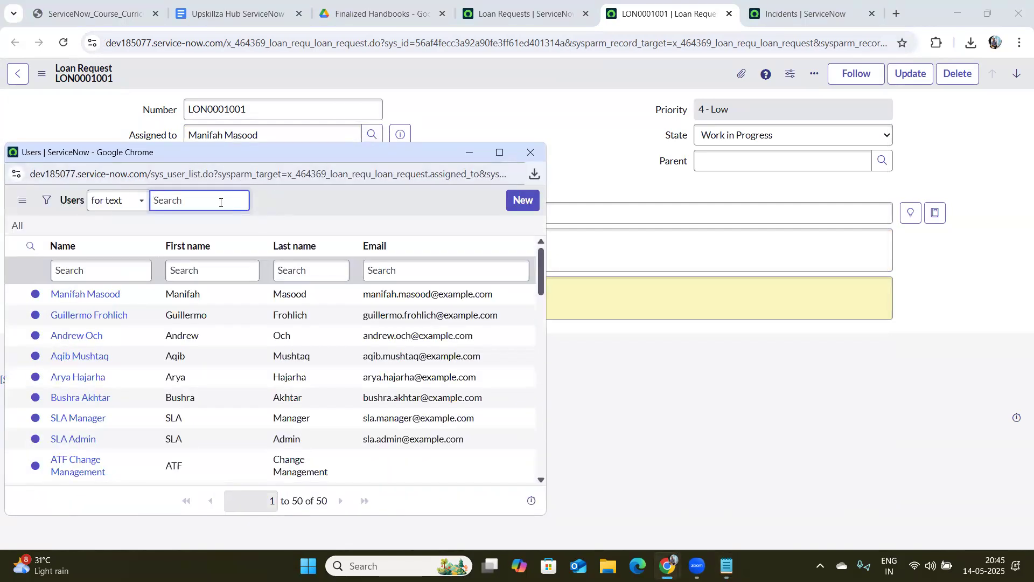
double_click(172, 172)
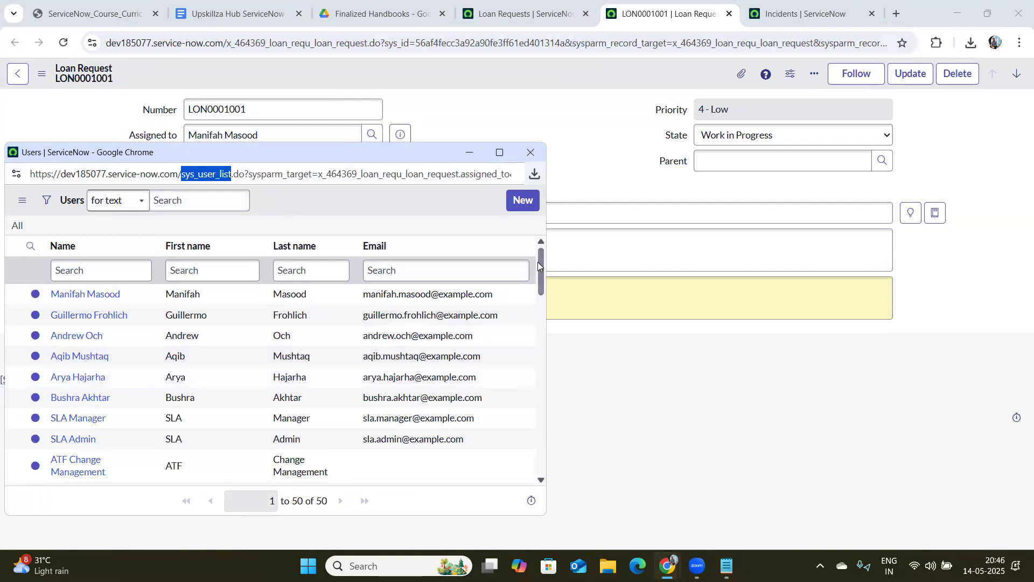
key("Escape")
scroll(532, 382, "down", 10)
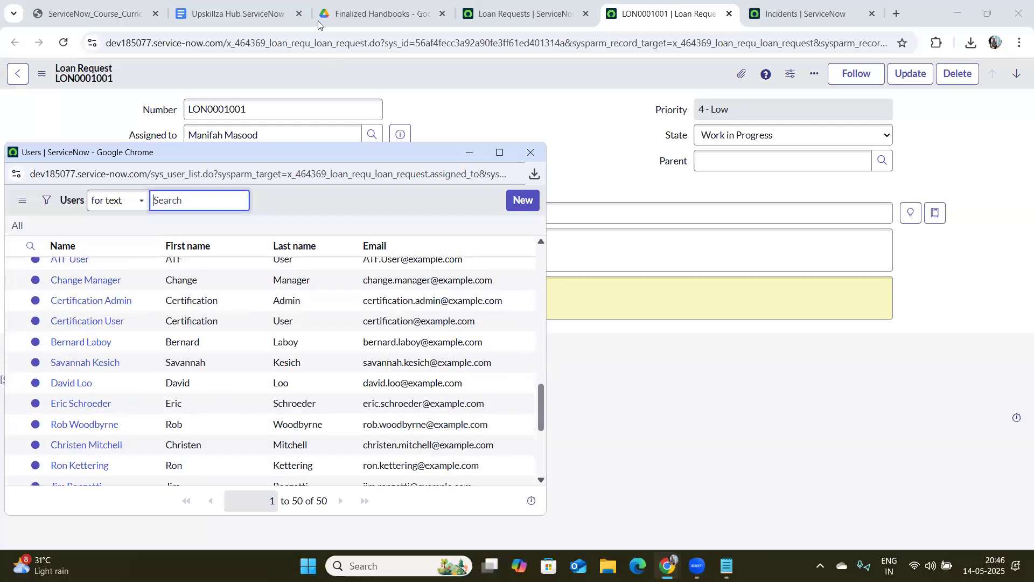
double_click(284, 46)
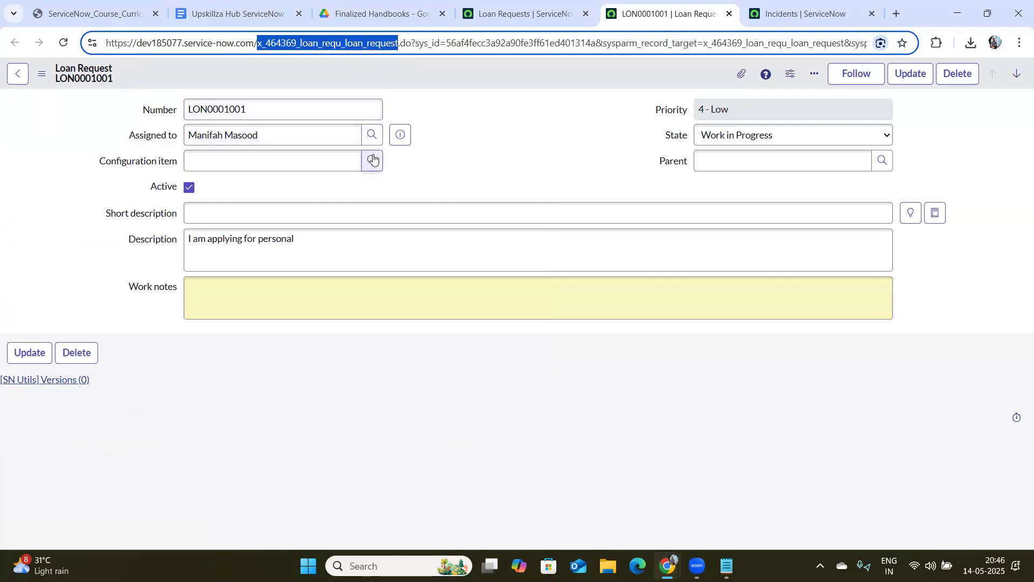
Step: Open the Configuration item lookup, highlight the table name cmdb_ci_list in its address, and close the lookup window
left_click(358, 175)
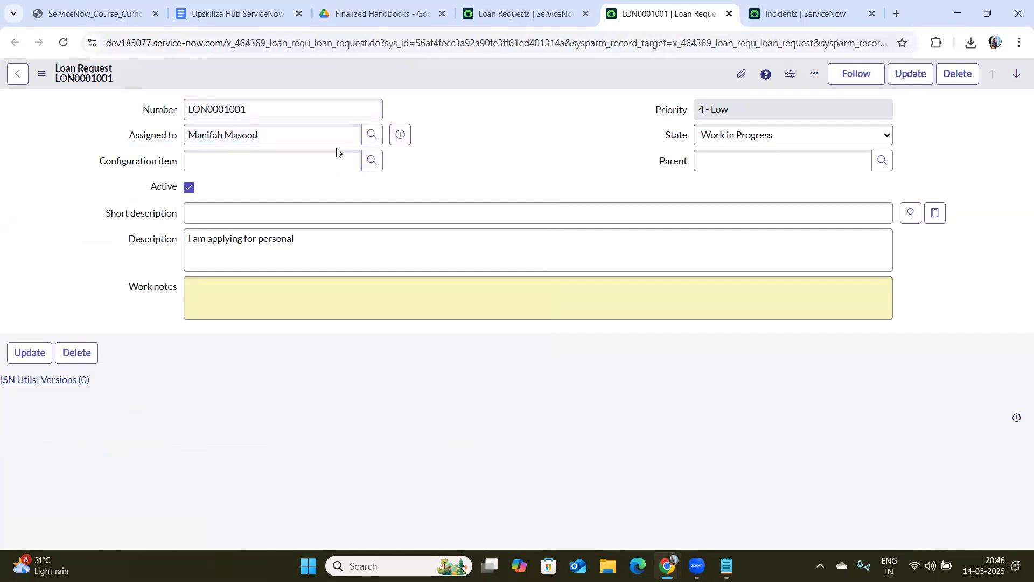
left_click(371, 162)
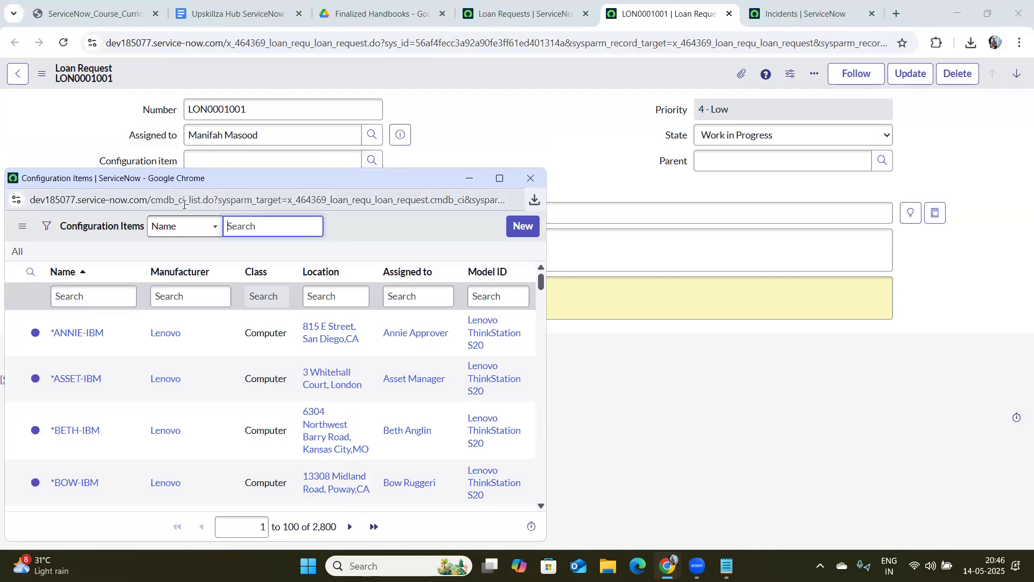
double_click(184, 204)
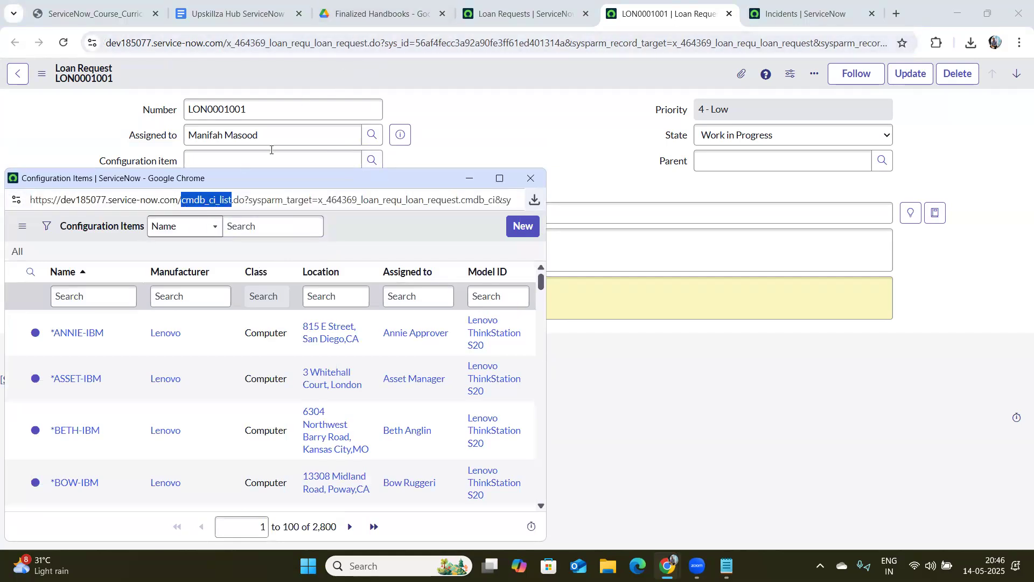
left_click(531, 179)
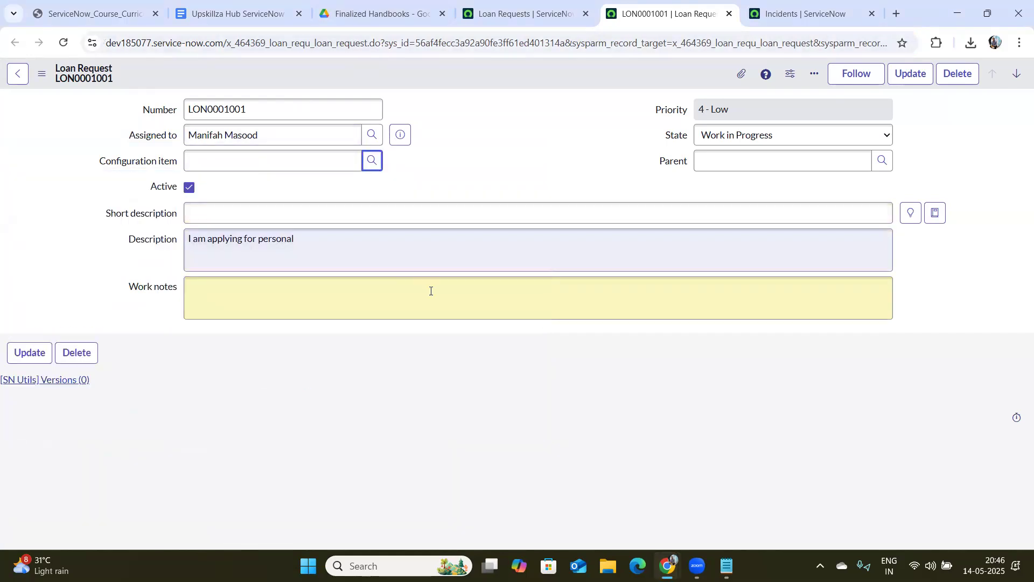
Step: Glance at the Notepad notes, return to the loan request form and open its Form Design configuration
left_click(726, 565)
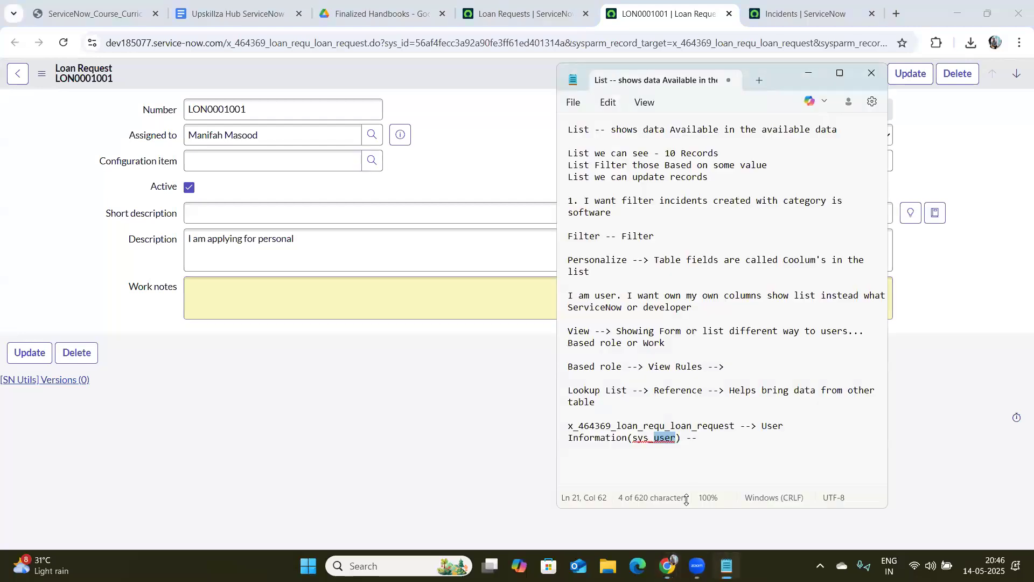
left_click(716, 446)
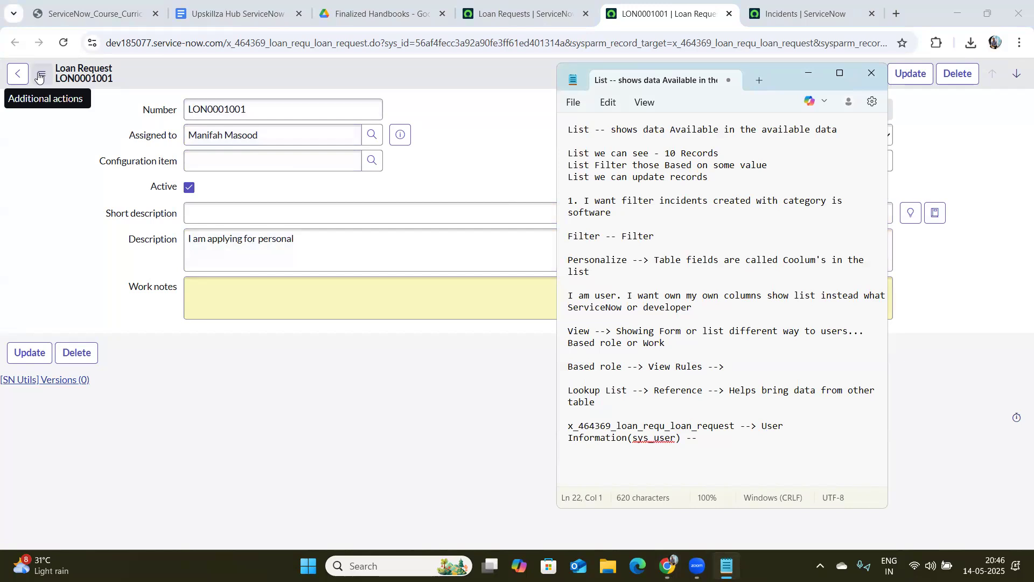
left_click(446, 158)
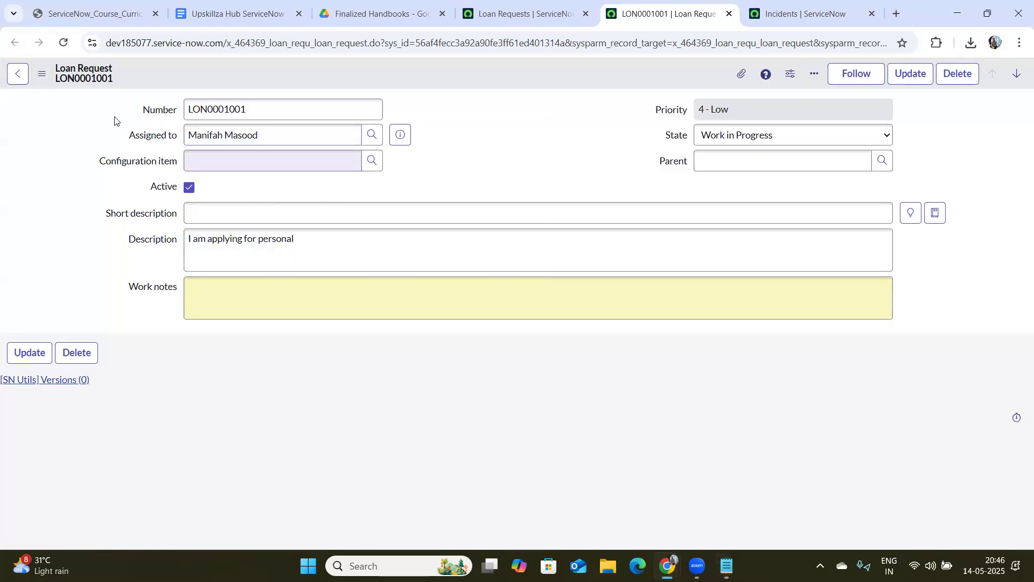
left_click(39, 75)
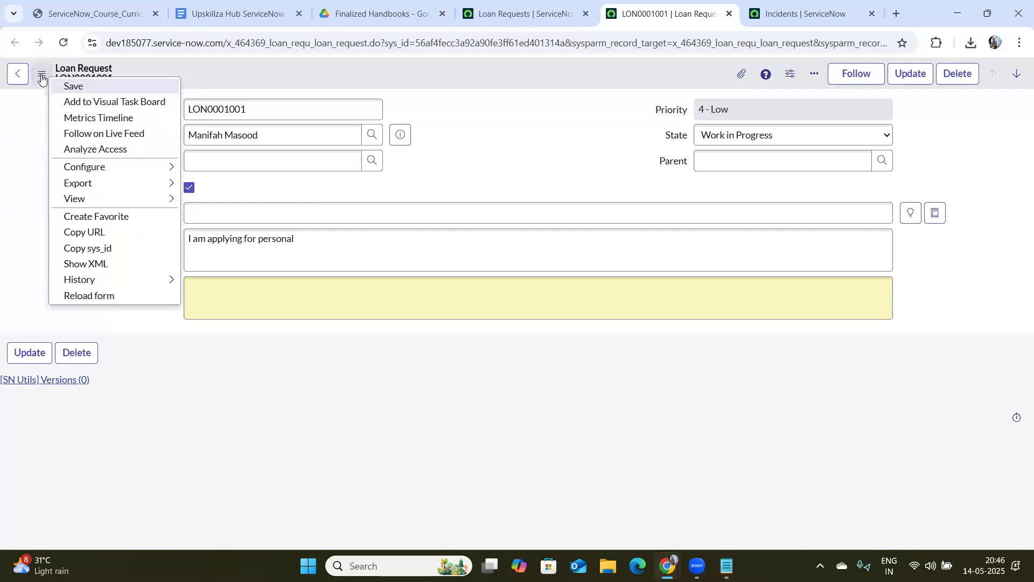
mouse_move(122, 168)
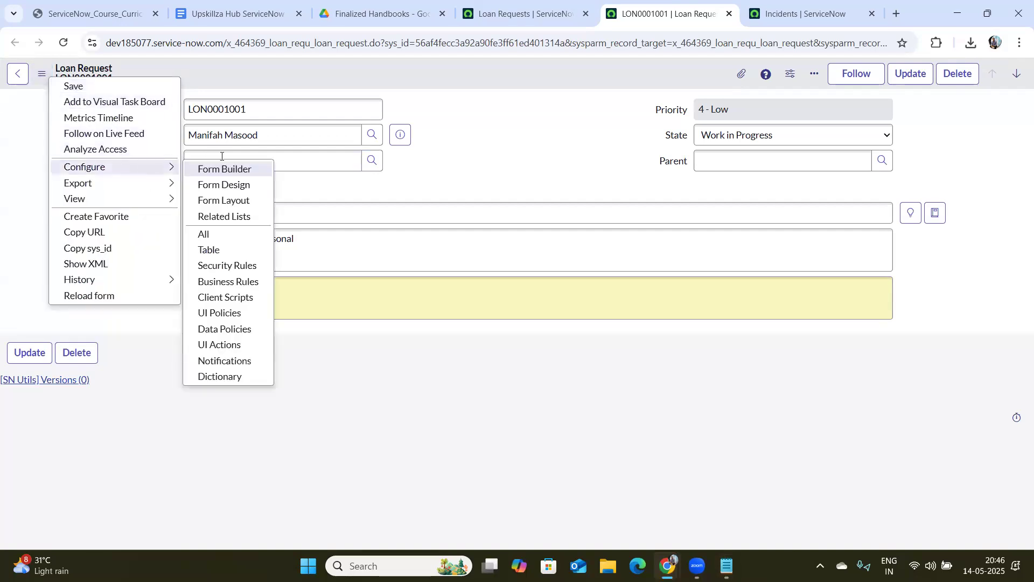
left_click(231, 186)
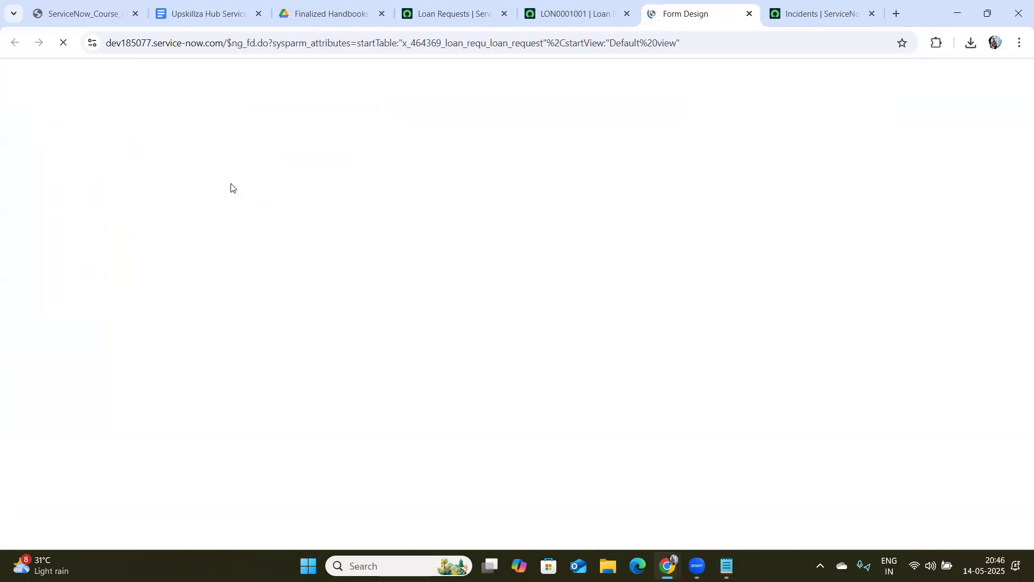
Step: Compare the loan request form with Form Design, reload the designer and dismiss the Form Builder suggestion each time
left_click(571, 13)
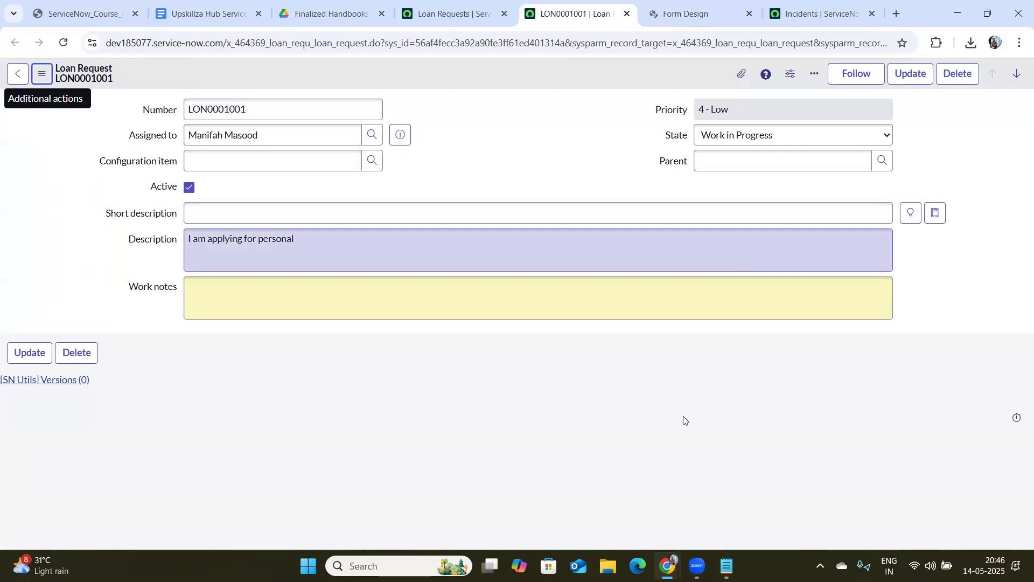
left_click(717, 5)
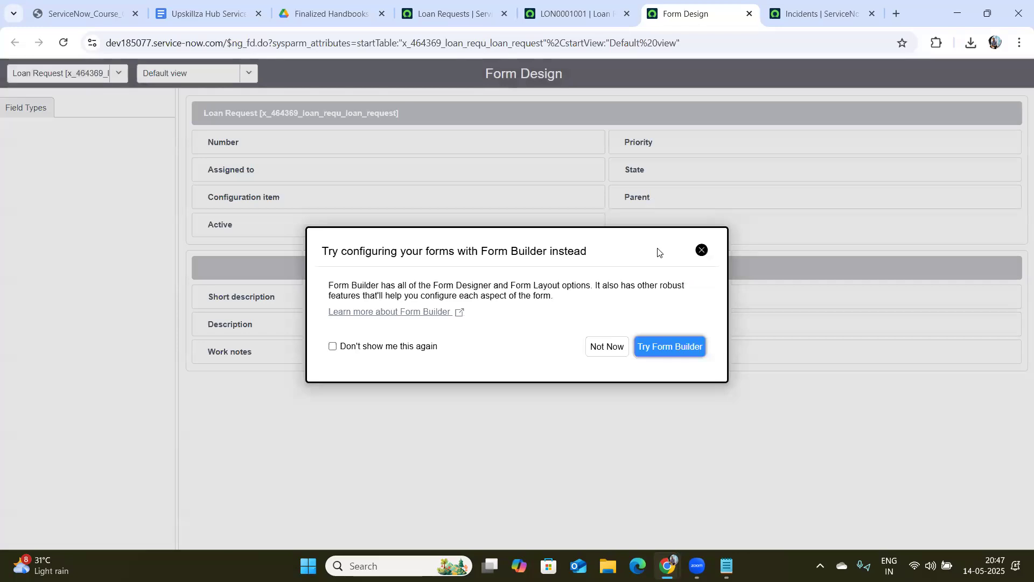
left_click(701, 251)
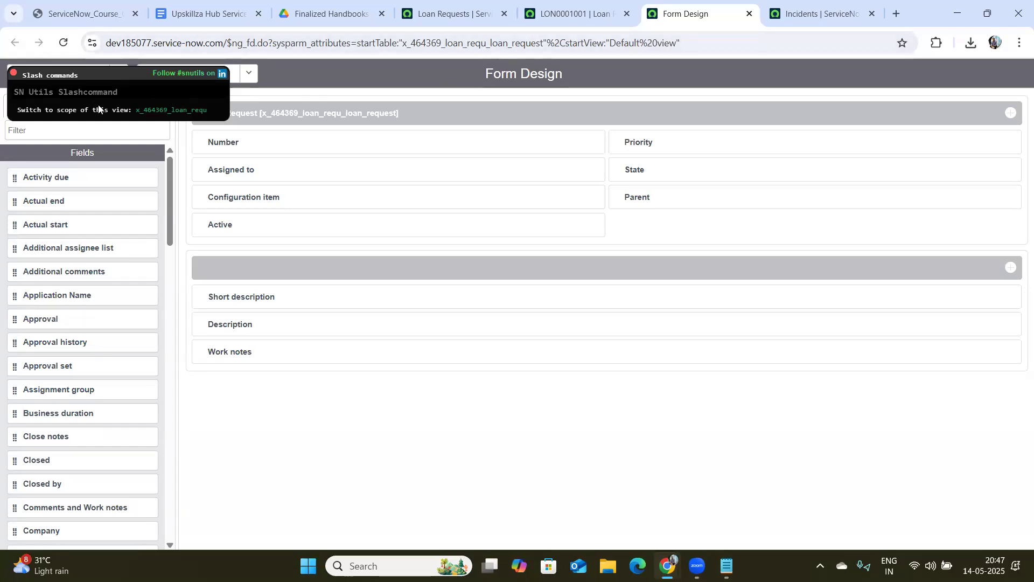
left_click(63, 46)
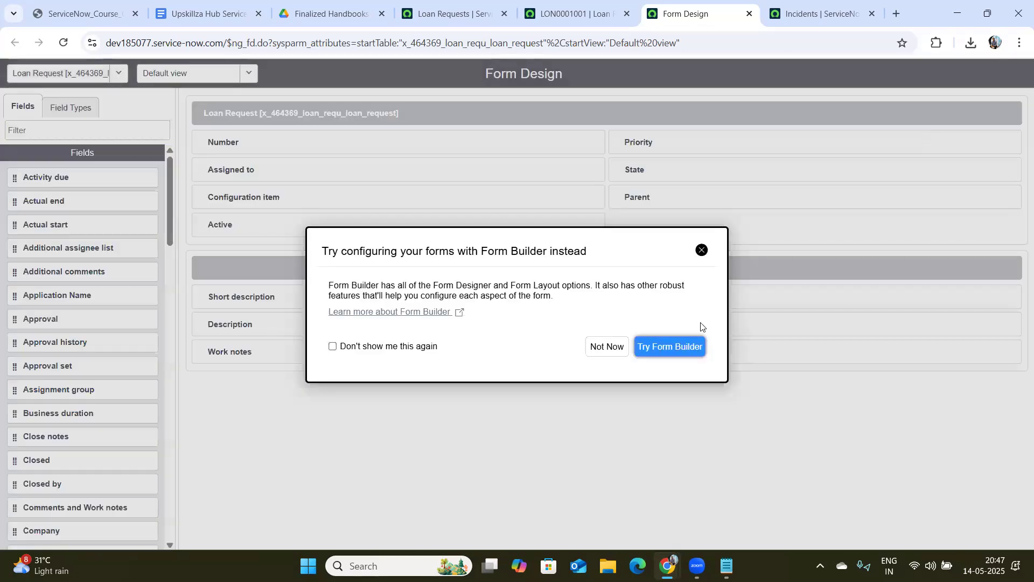
left_click(701, 250)
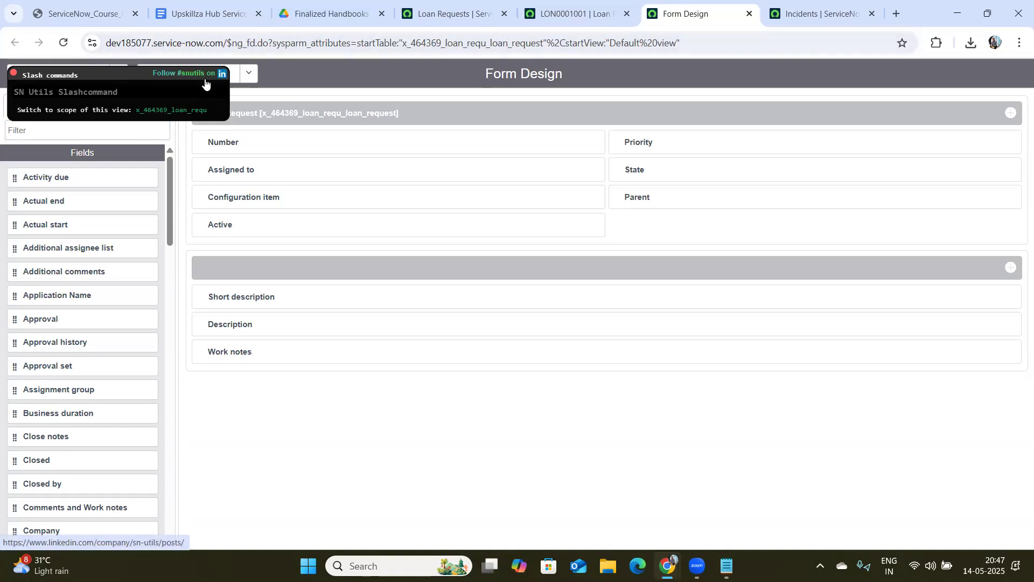
Step: Check the Loan Requests list and the LON0001001 form, and return to Form Design
left_click(210, 4)
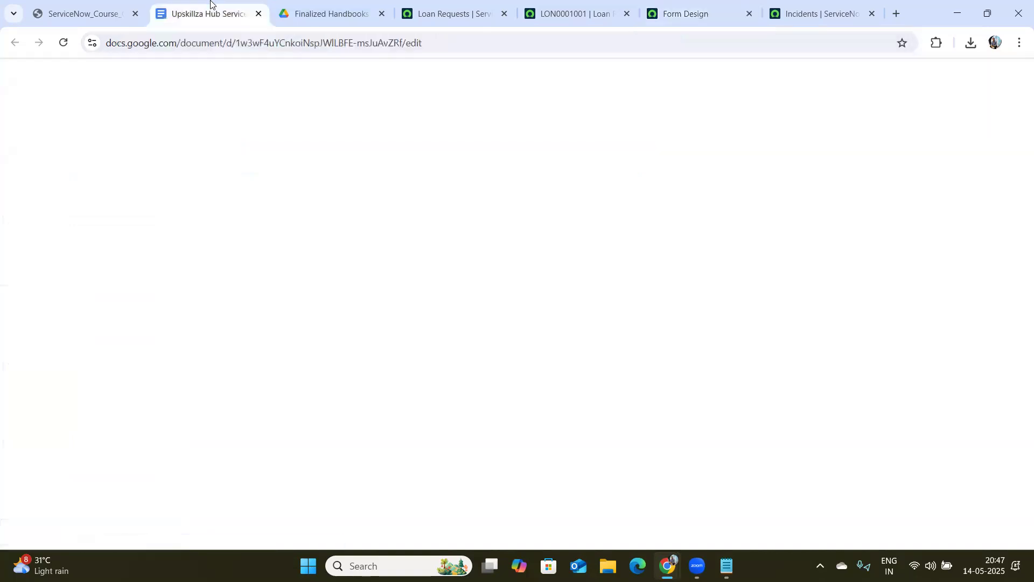
left_click(420, 5)
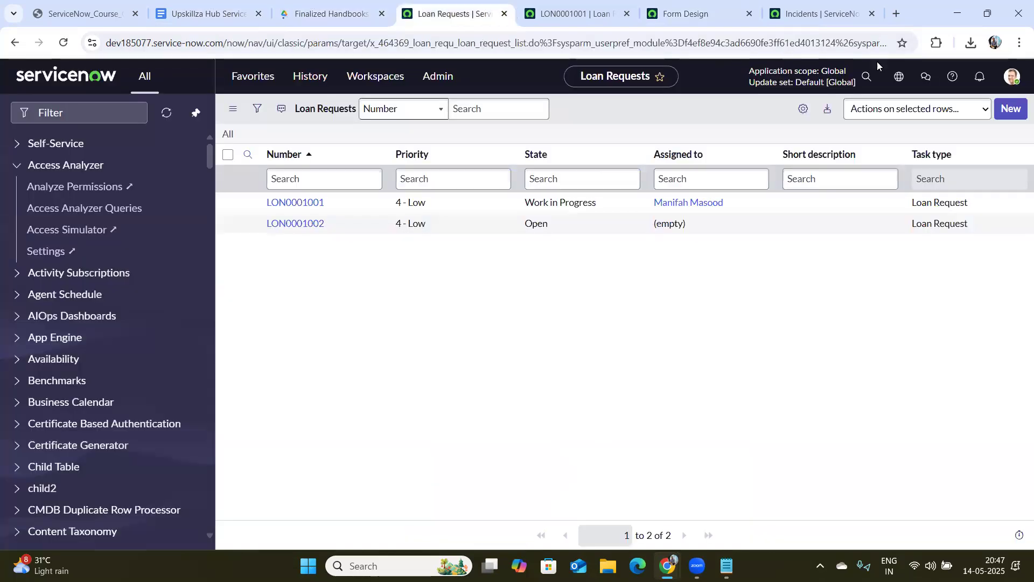
left_click(598, 13)
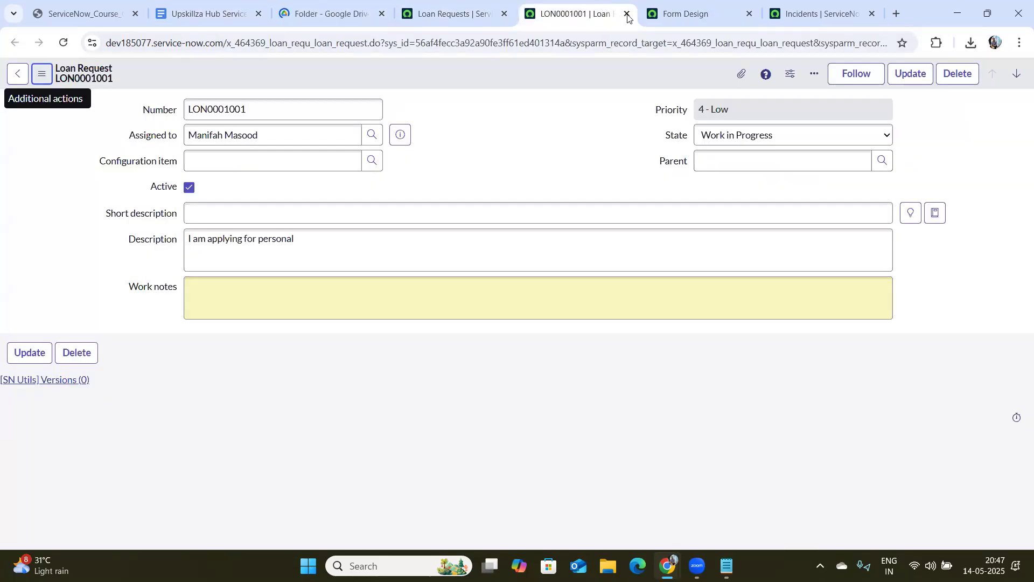
left_click(694, 10)
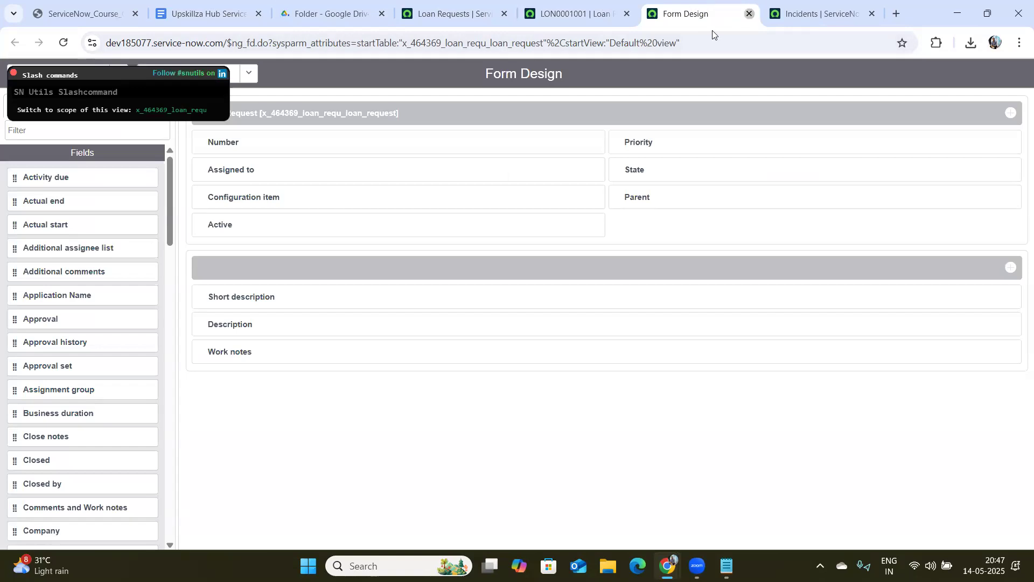
Step: Close the loan request Form Design, find the Incident module in the navigator and open its list of all incidents
key("ctrl+w")
key("ctrl+shift+Tab")
key("ctrl+shift+Tab")
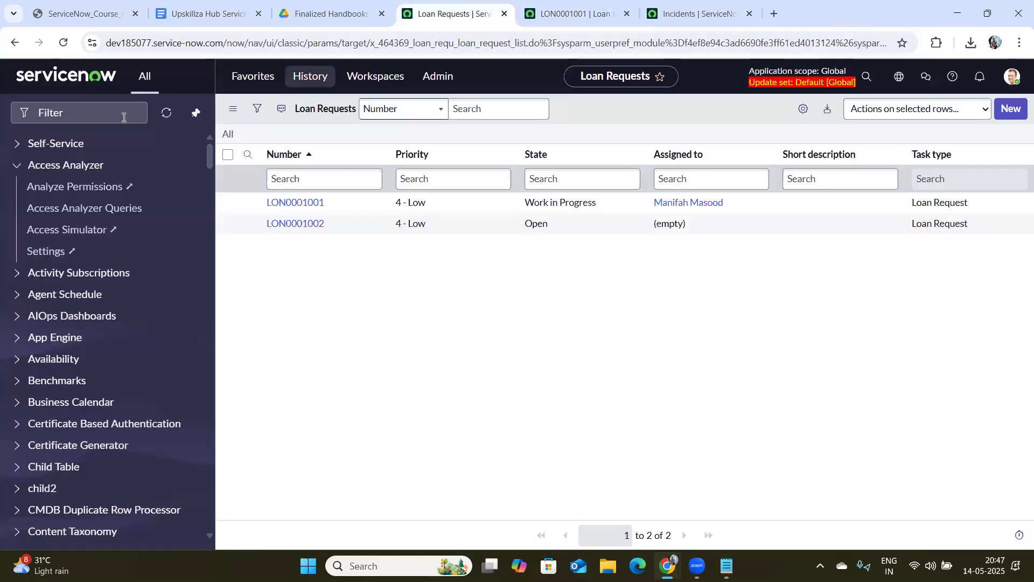
left_click(124, 117)
type("Inci")
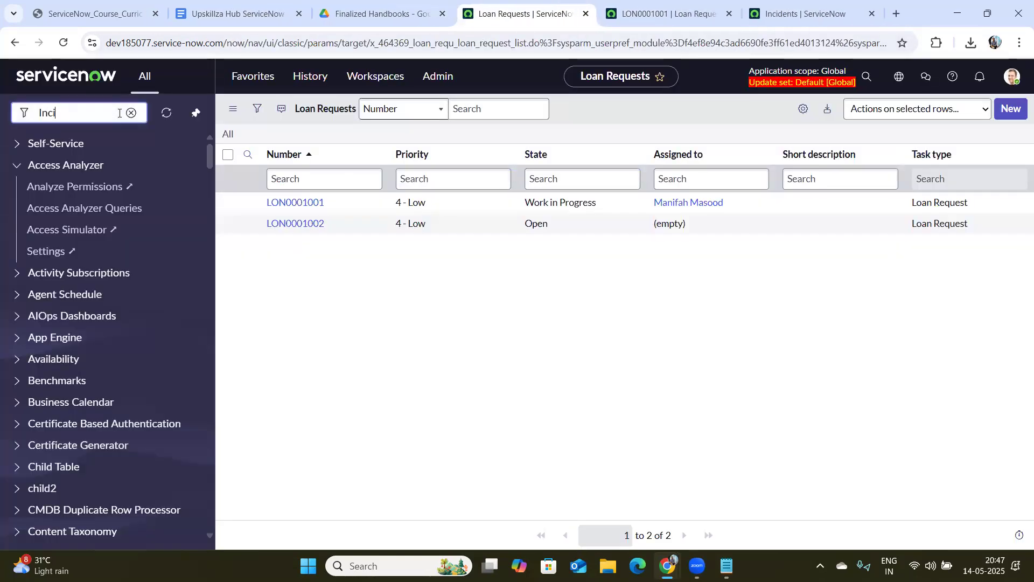
type("dent")
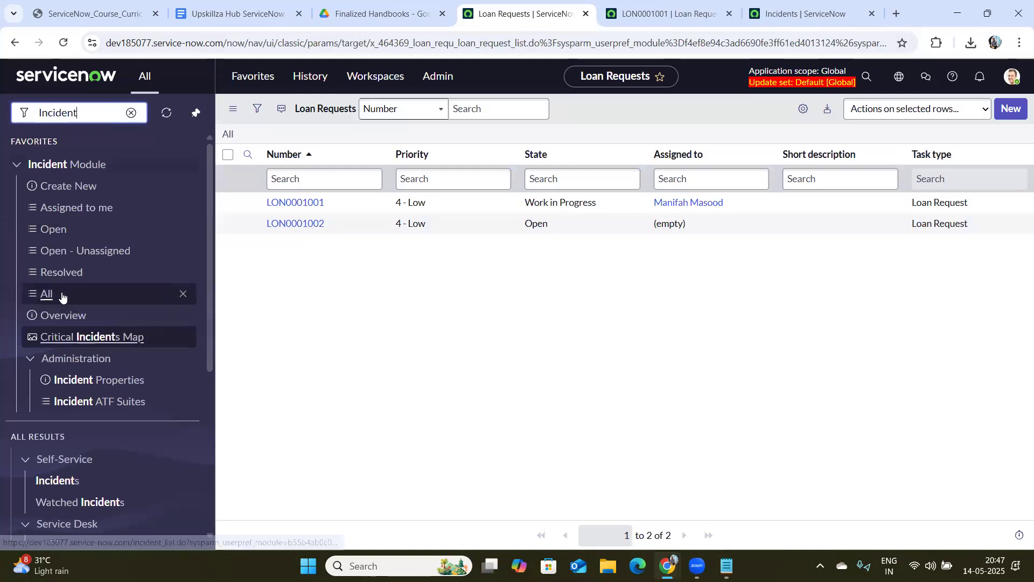
left_click(61, 296)
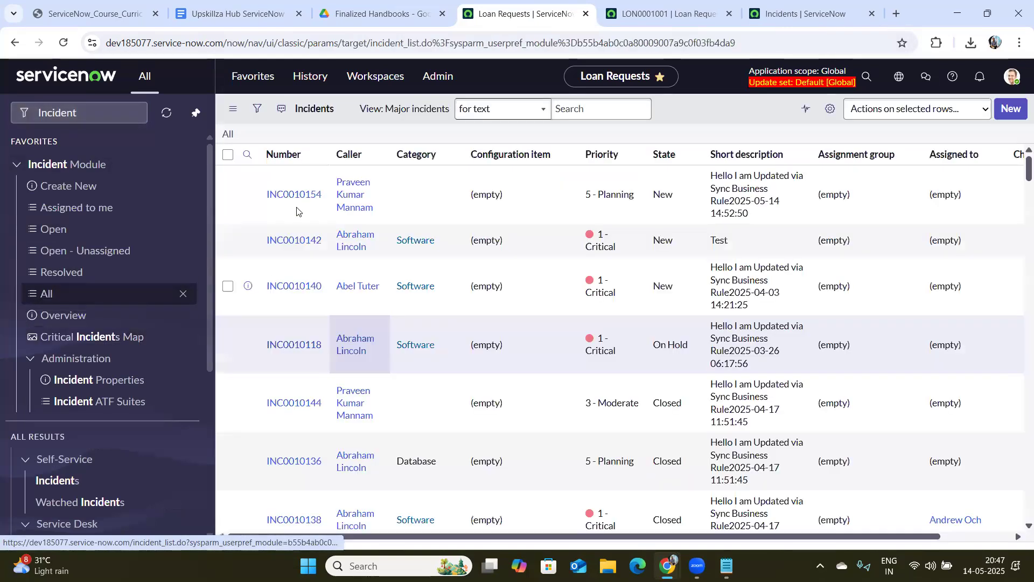
Step: Open incident INC0010154 and bring up Form Design from its form configuration options
left_click(298, 219)
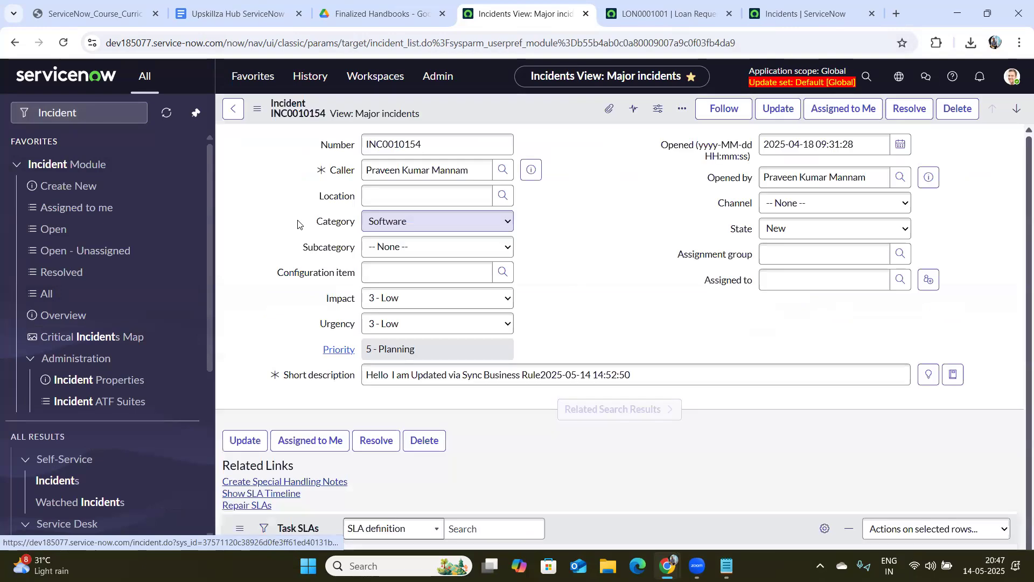
left_click(257, 109)
mouse_move(344, 353)
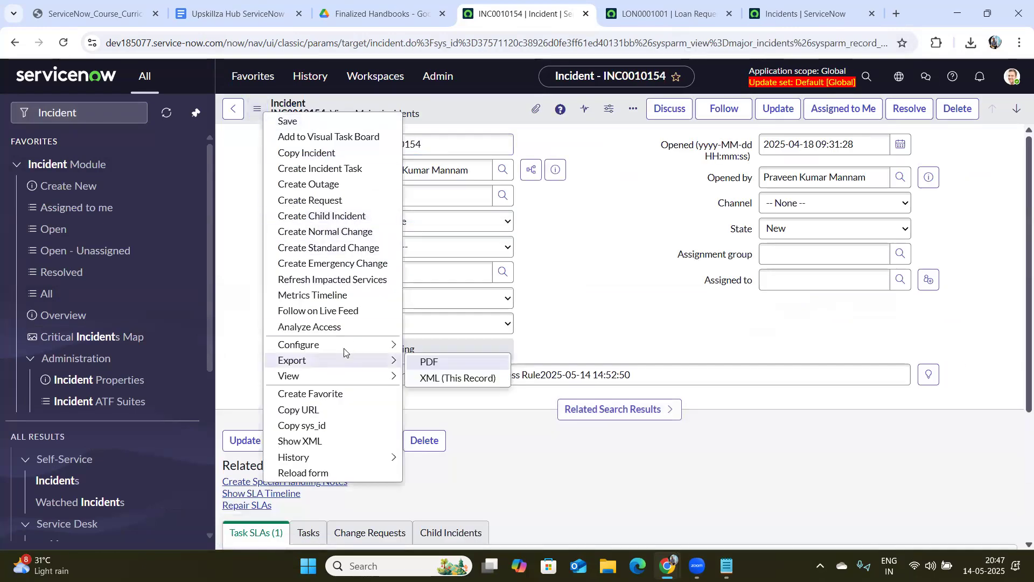
left_click(452, 122)
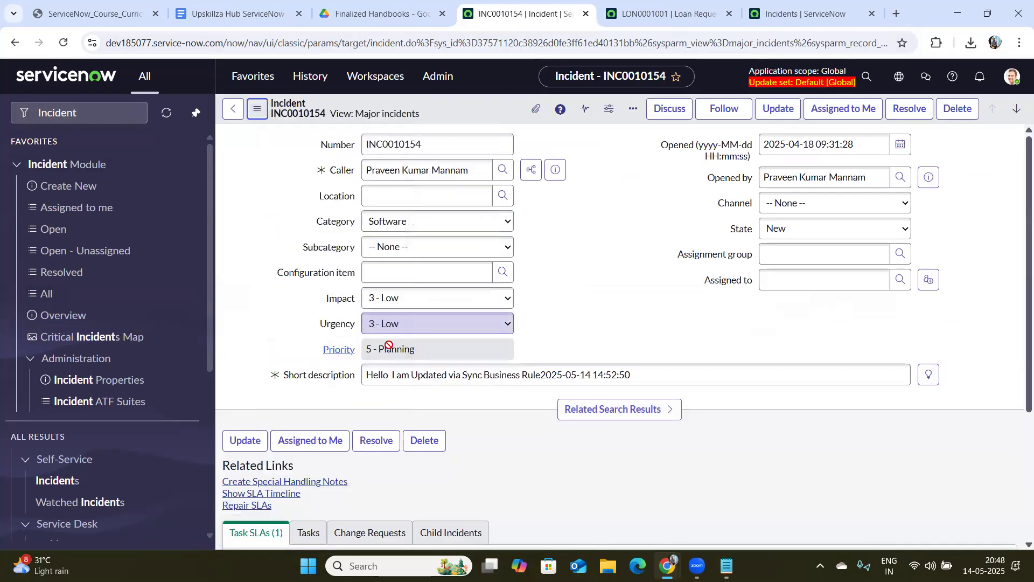
right_click(461, 110)
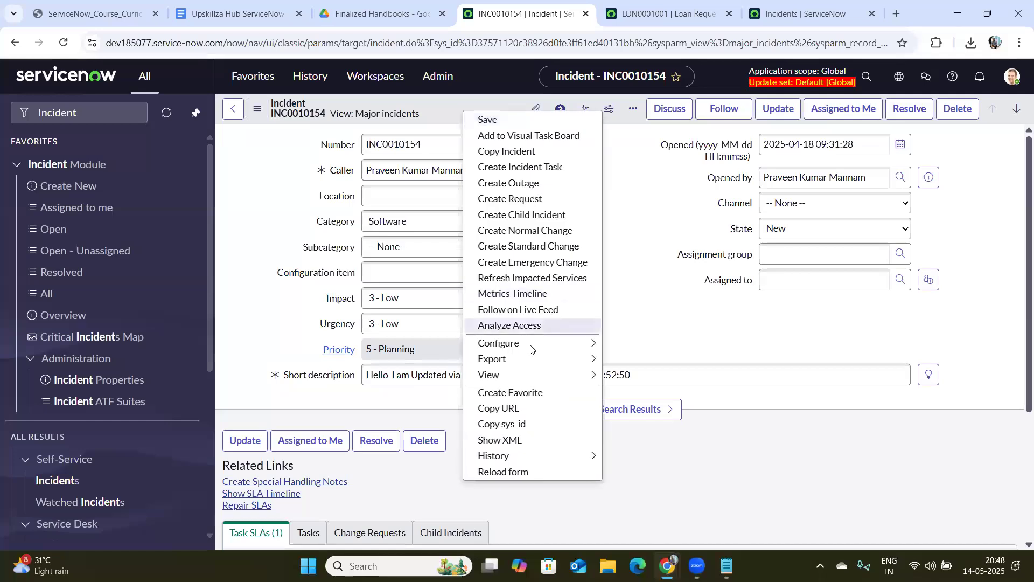
mouse_move(593, 343)
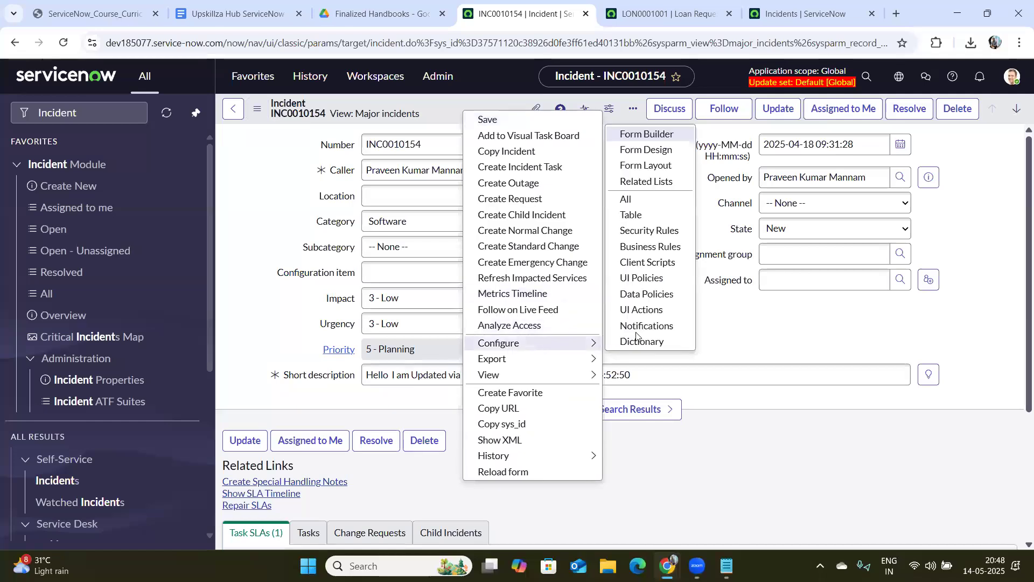
left_click(652, 152)
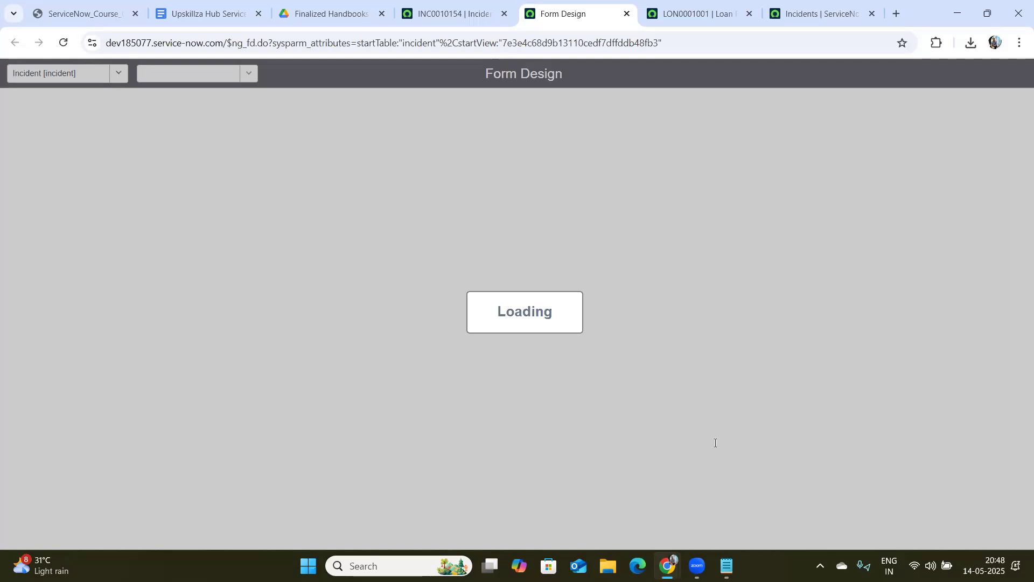
Step: Switch to Notepad, add the note "Filed types - Text, String, Integer, Reference" and highlight that line
key("alt+Tab")
type("Fil")
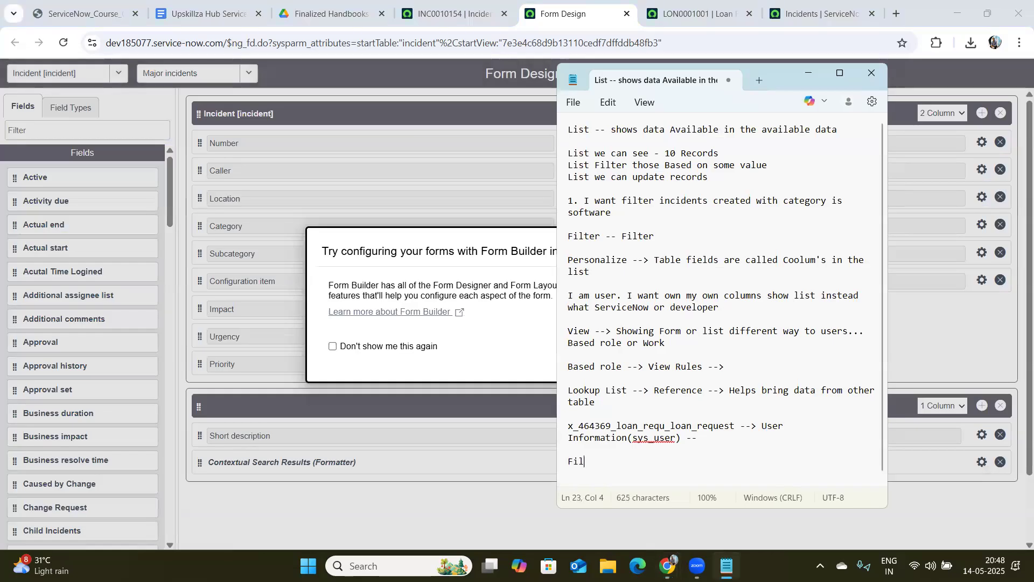
type("ed types")
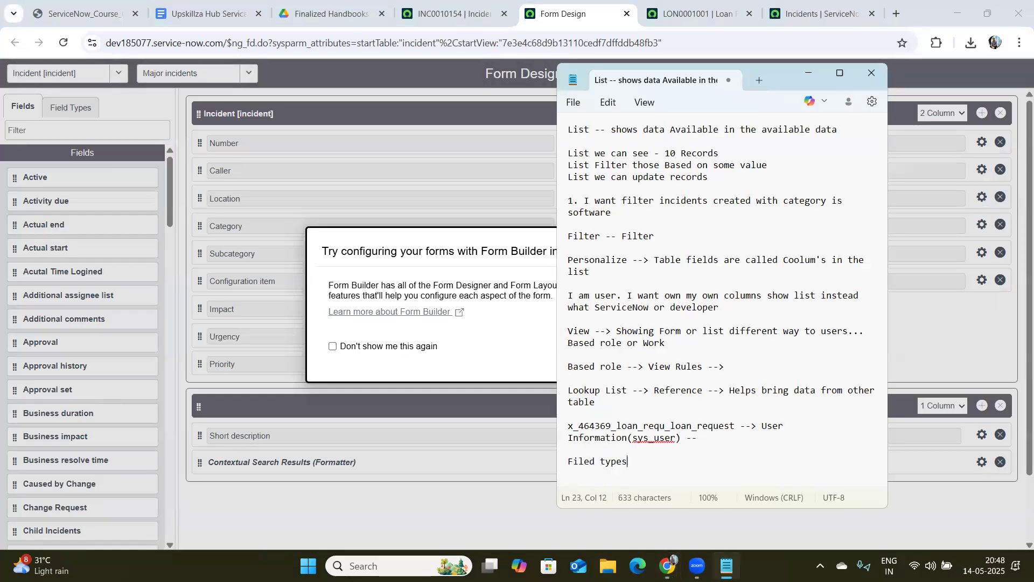
type(" - Text, Stri")
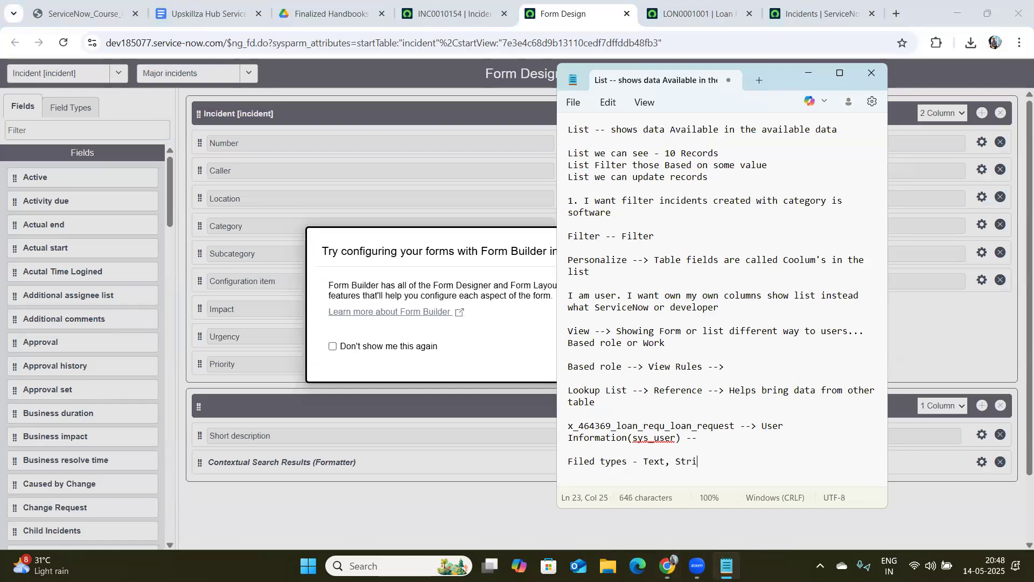
type("ng, Integer, Reference")
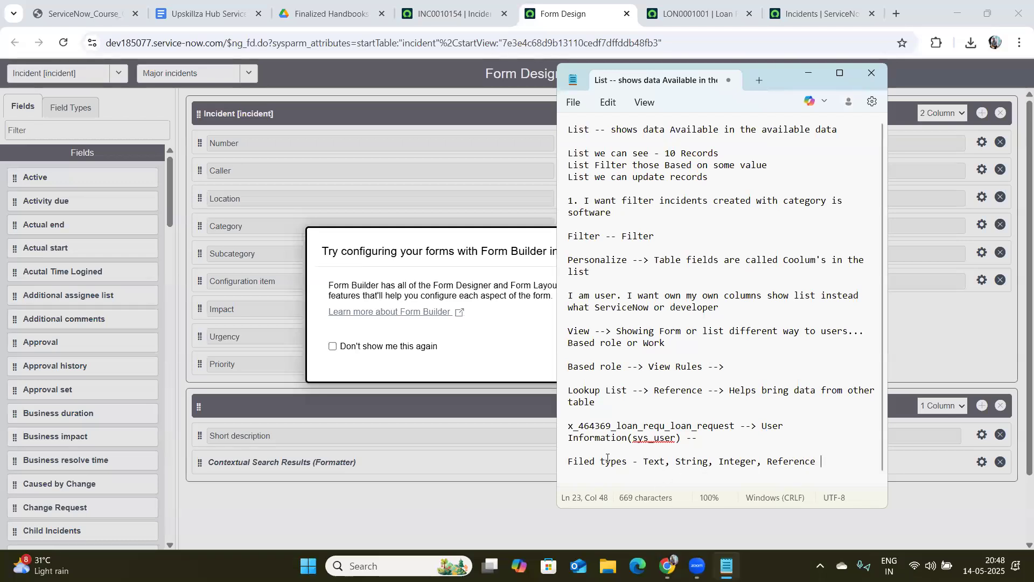
triple_click(569, 465)
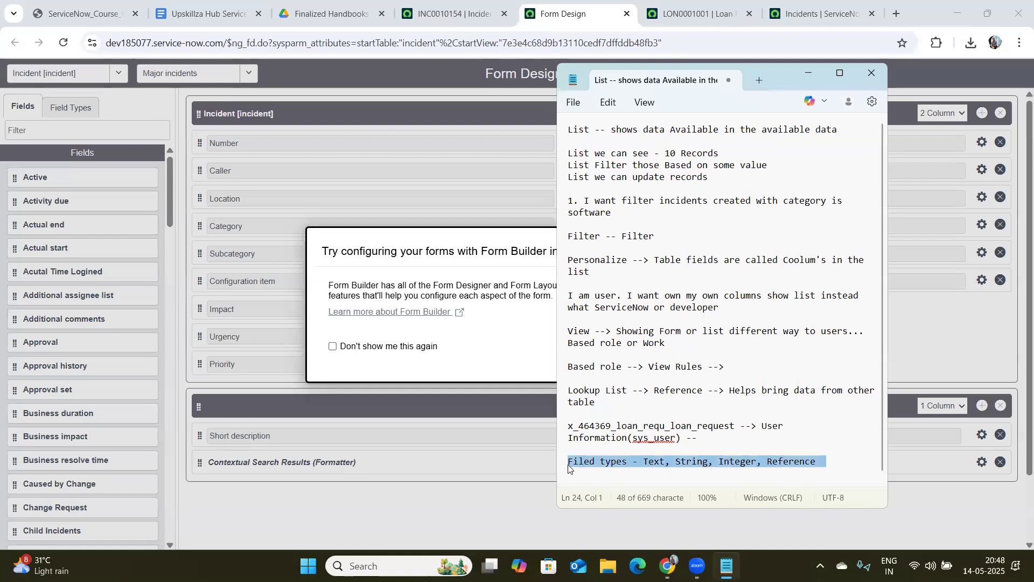
Step: Switch to the ServiceNow handbook in Google Docs, go to section 9.3 Field Types and highlight the Reference description
left_click(205, 14)
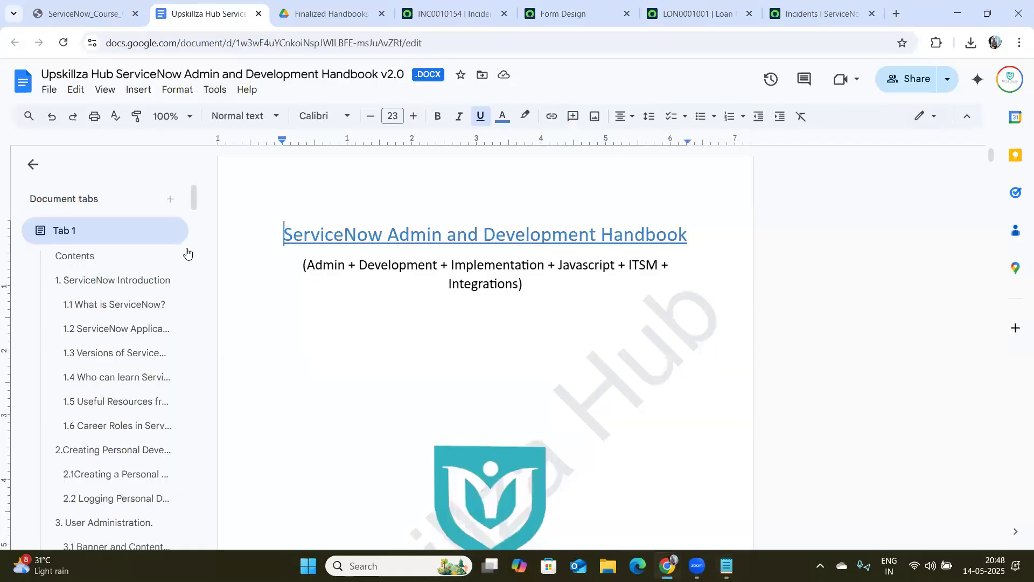
left_click_drag(196, 198, 197, 310)
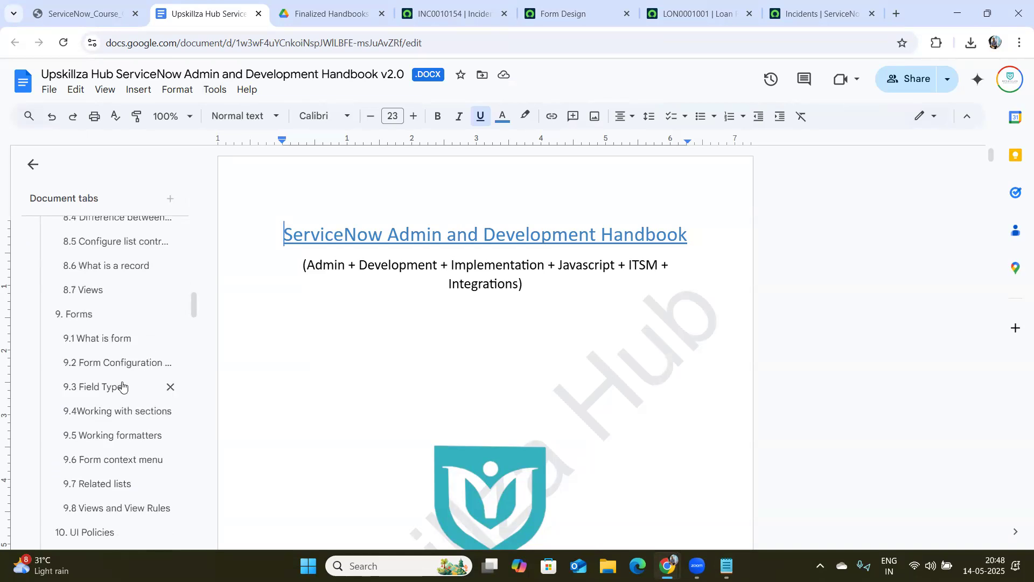
left_click(142, 387)
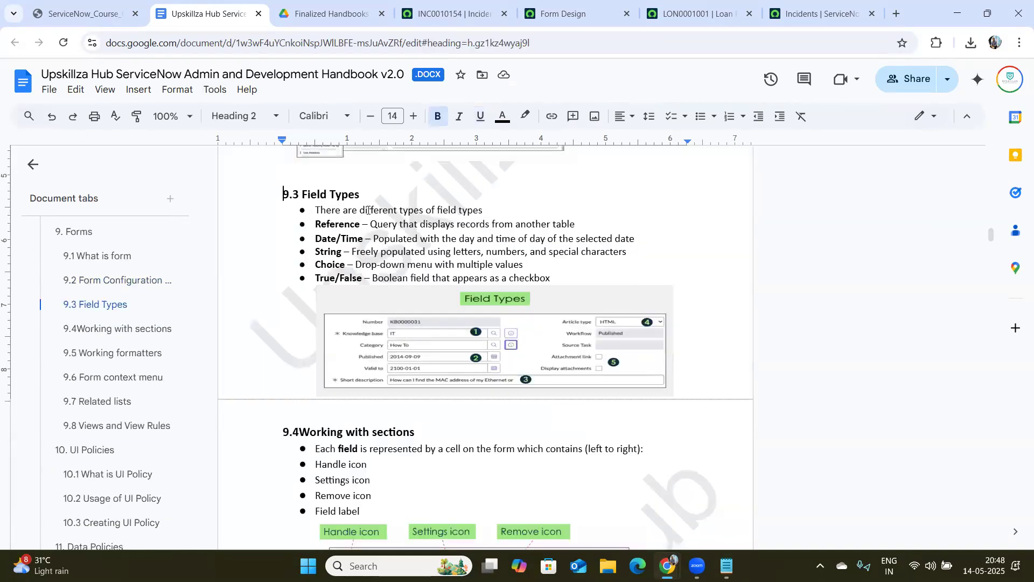
double_click(377, 224)
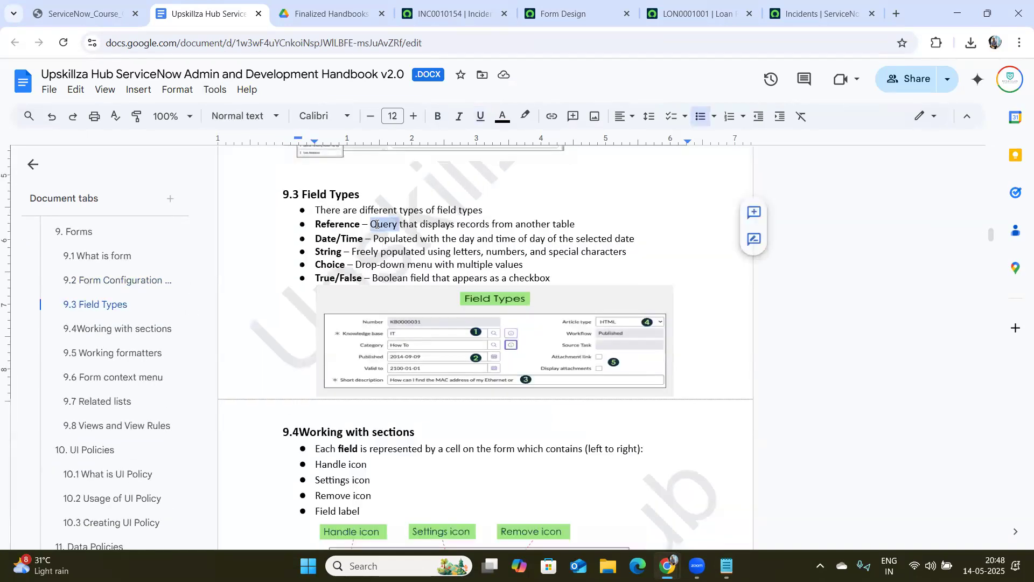
double_click(332, 225)
left_click_drag(578, 224, 376, 228)
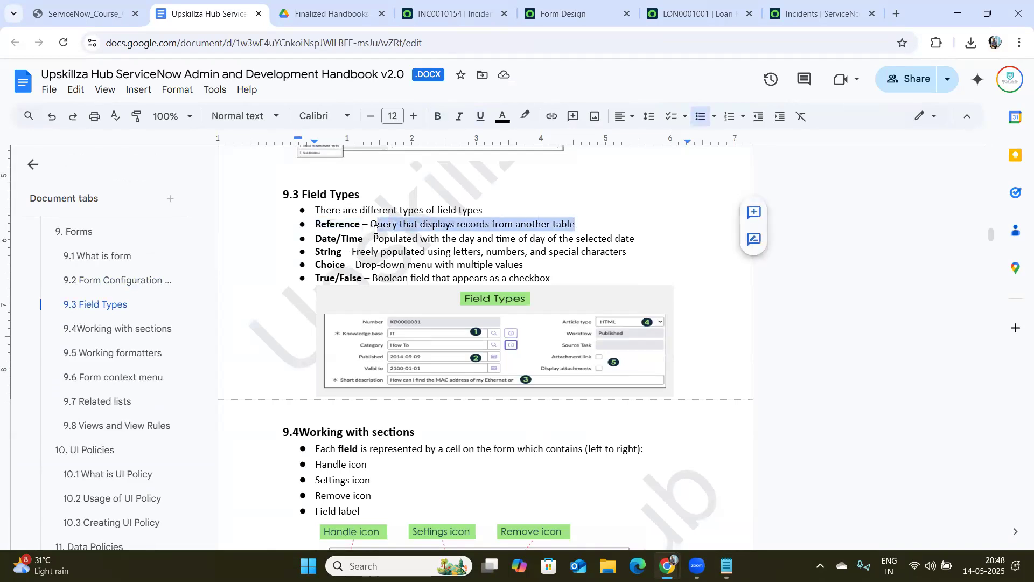
Step: Highlight the Date/Time, String, Choice and True/False entries in turn, ending at the 9.4 Working with sections heading
double_click(345, 237)
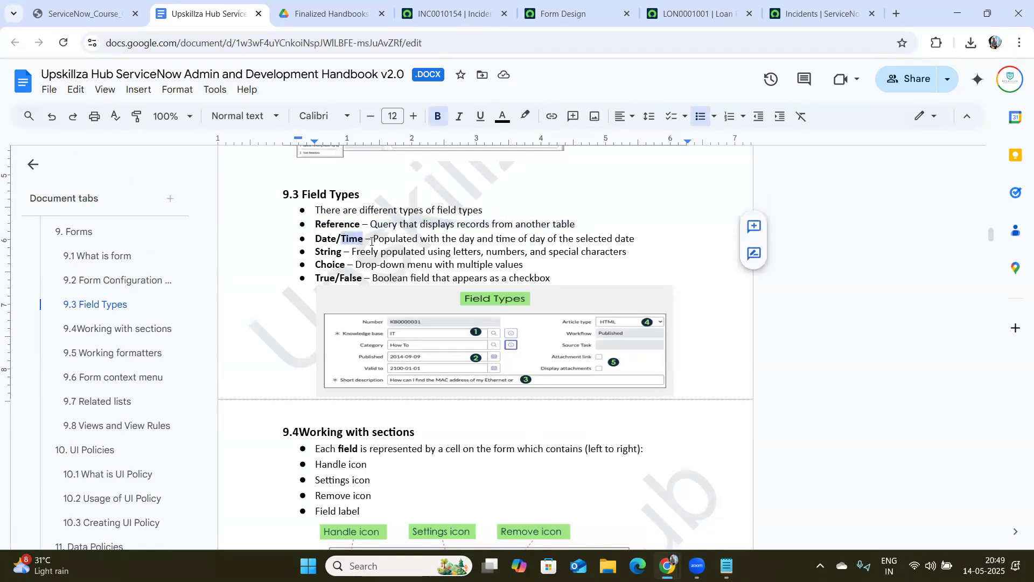
left_click_drag(363, 241, 321, 239)
double_click(327, 252)
double_click(327, 262)
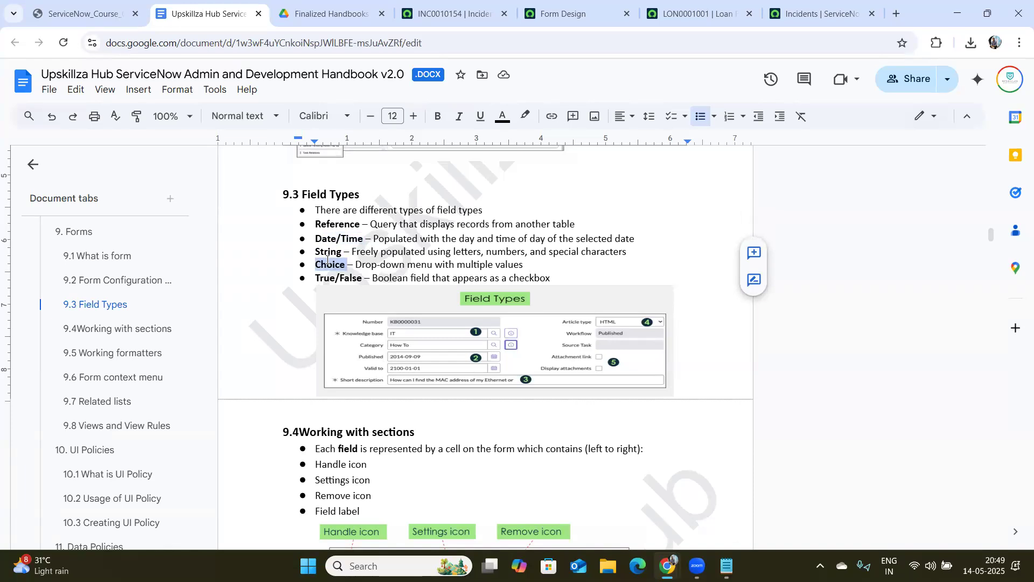
left_click(366, 281)
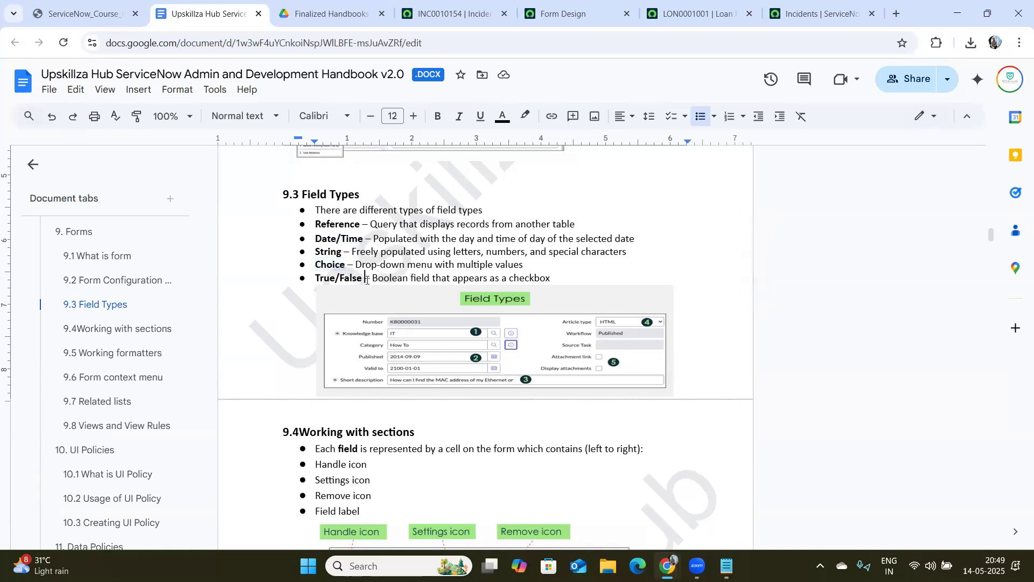
double_click(362, 276)
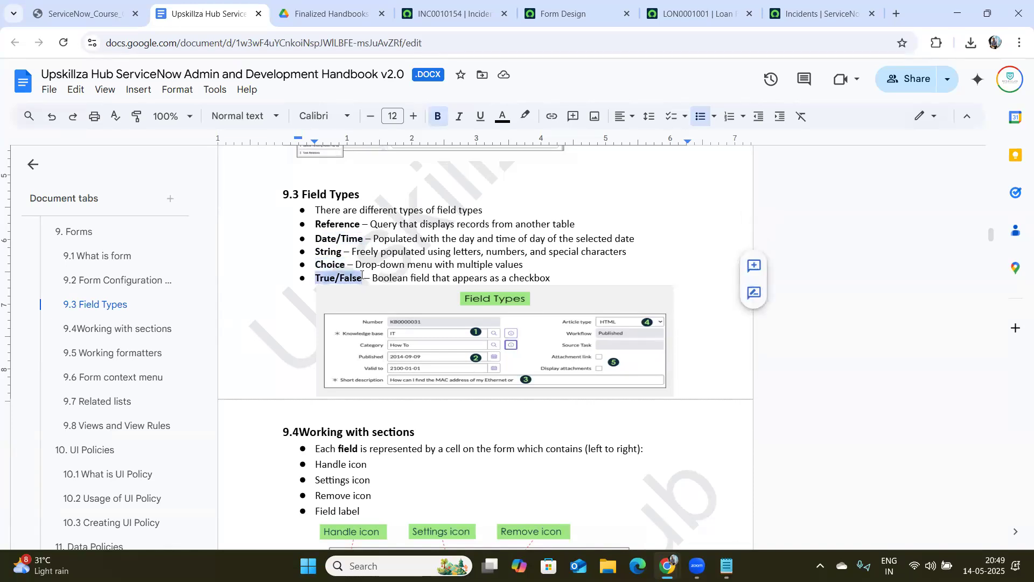
double_click(395, 278)
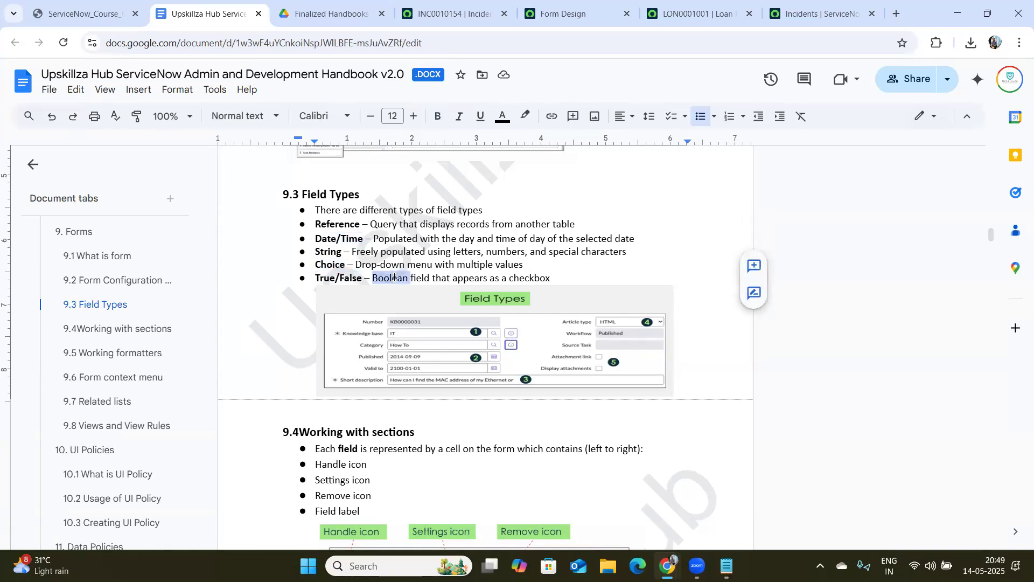
left_click_drag(364, 278, 316, 278)
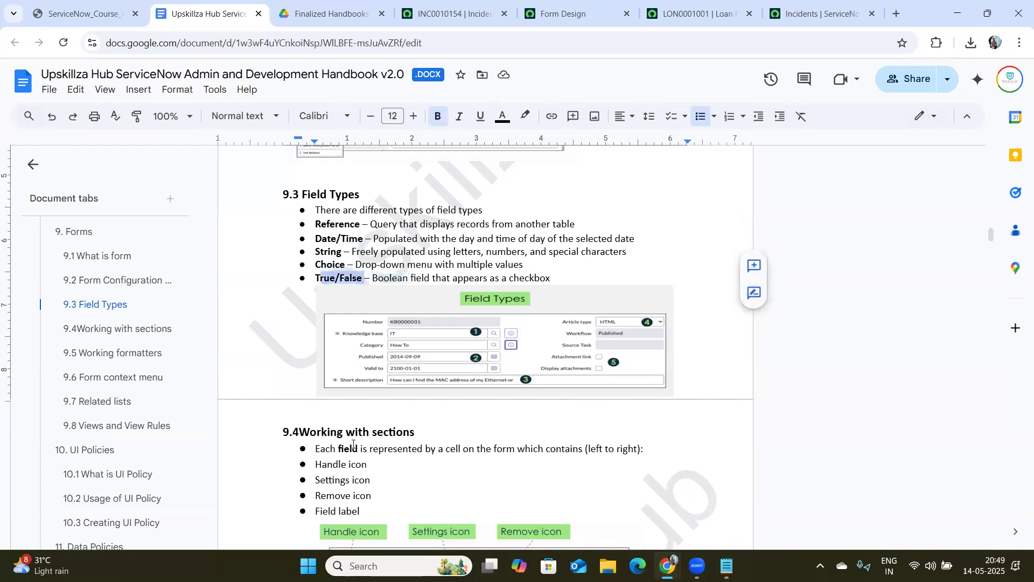
left_click(393, 432)
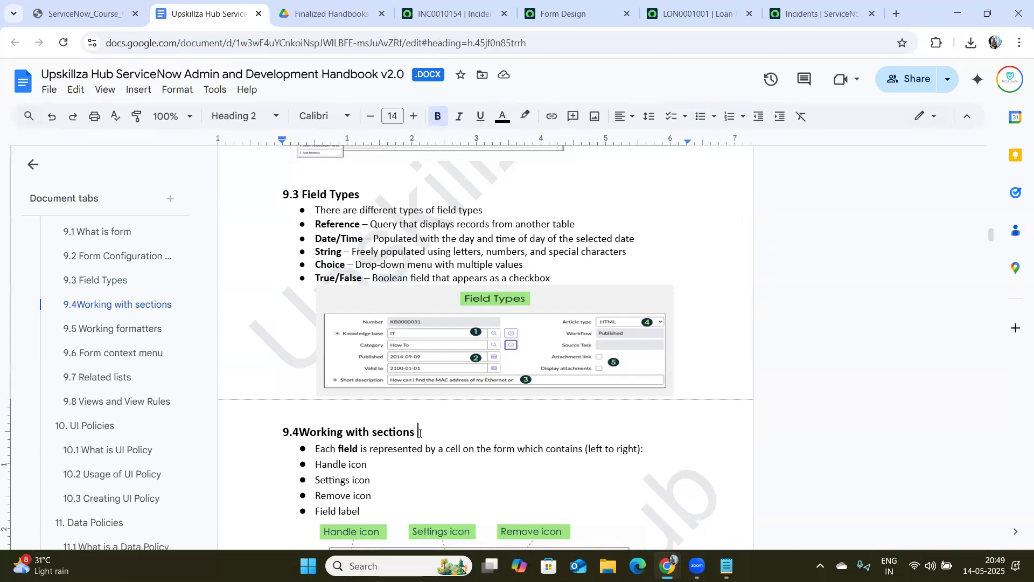
Step: Return to the incident Form Design, dismiss the Form Builder suggestion and examine the available field types from Audio to Wiki
left_click(560, 6)
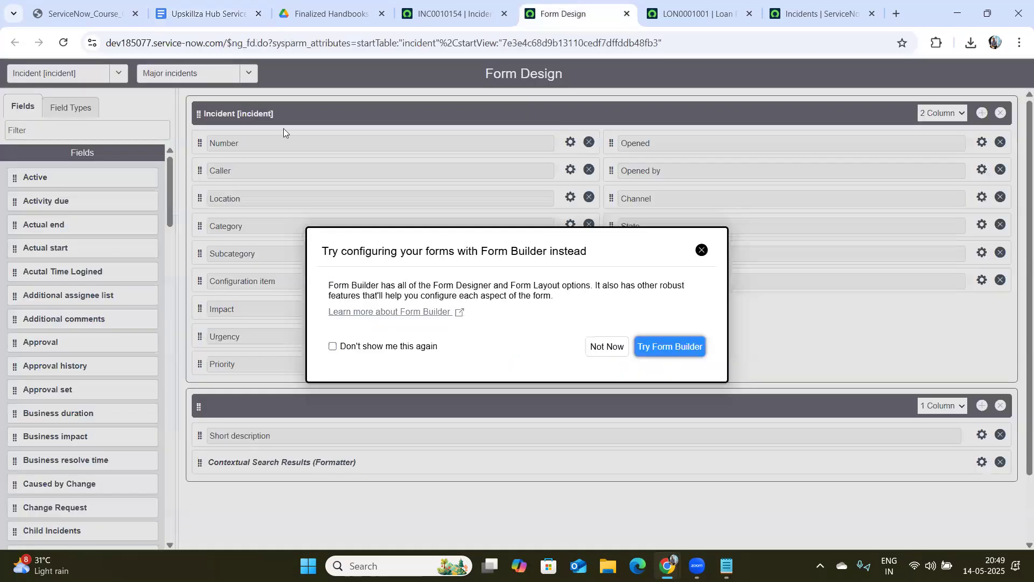
left_click(701, 251)
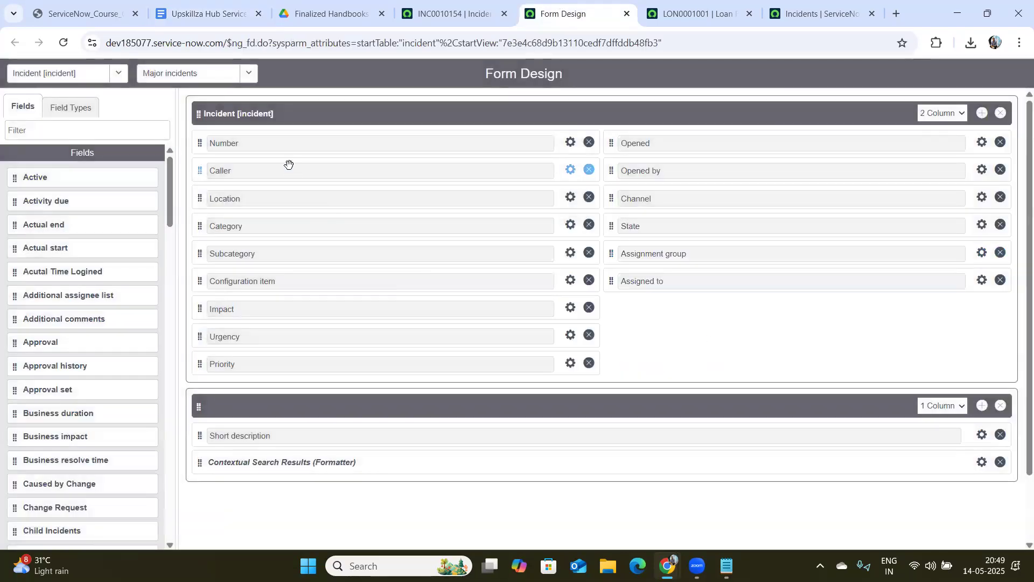
left_click(85, 107)
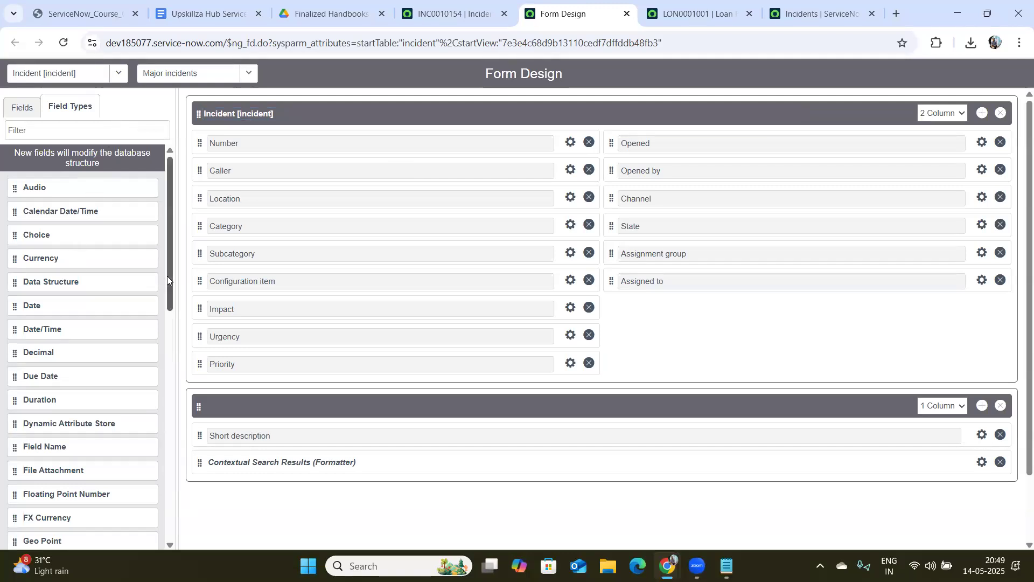
left_click_drag(167, 276, 167, 319)
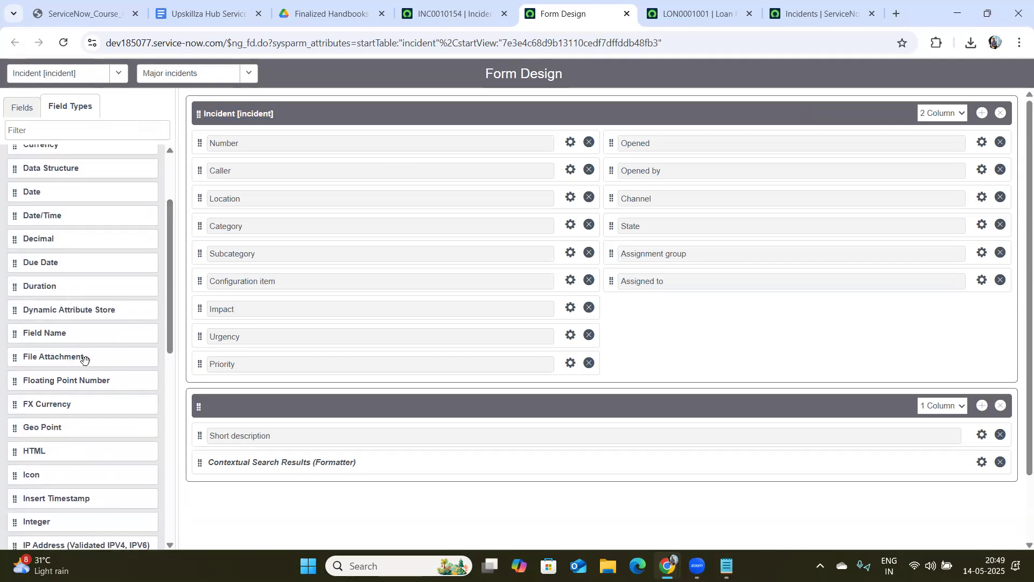
left_click_drag(167, 330, 164, 377)
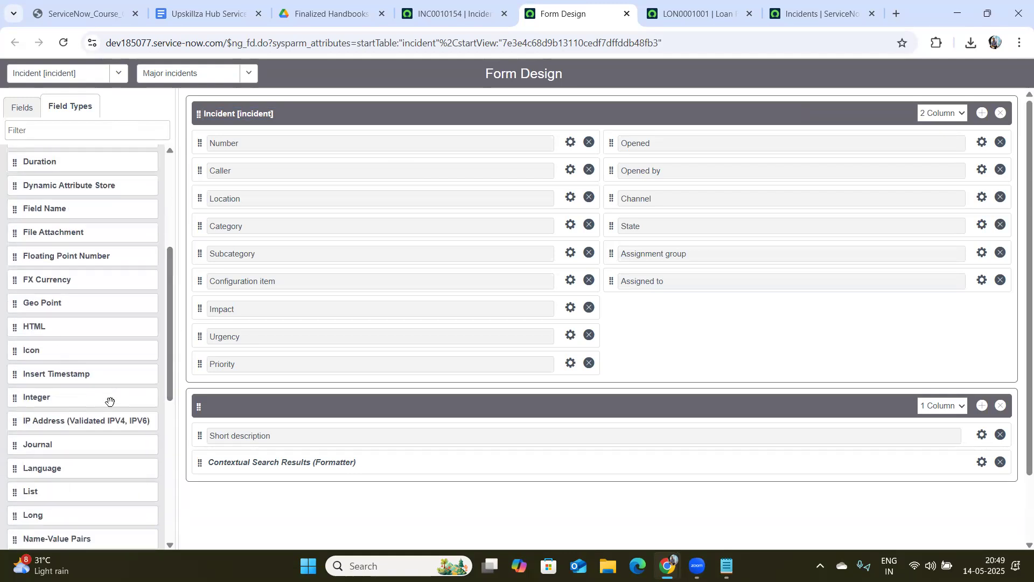
scroll(171, 391, "down", 5)
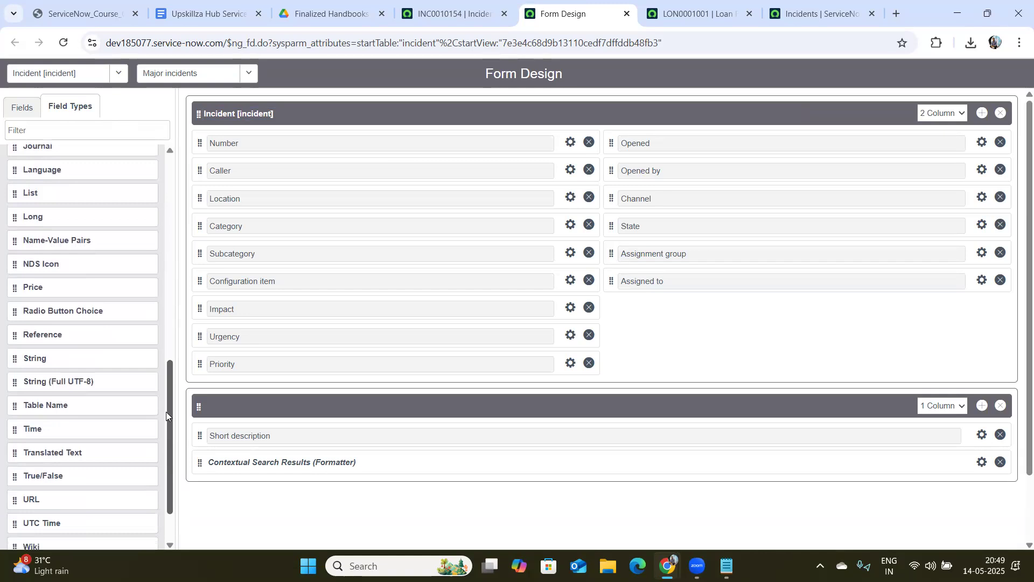
scroll(166, 411, "up", 10)
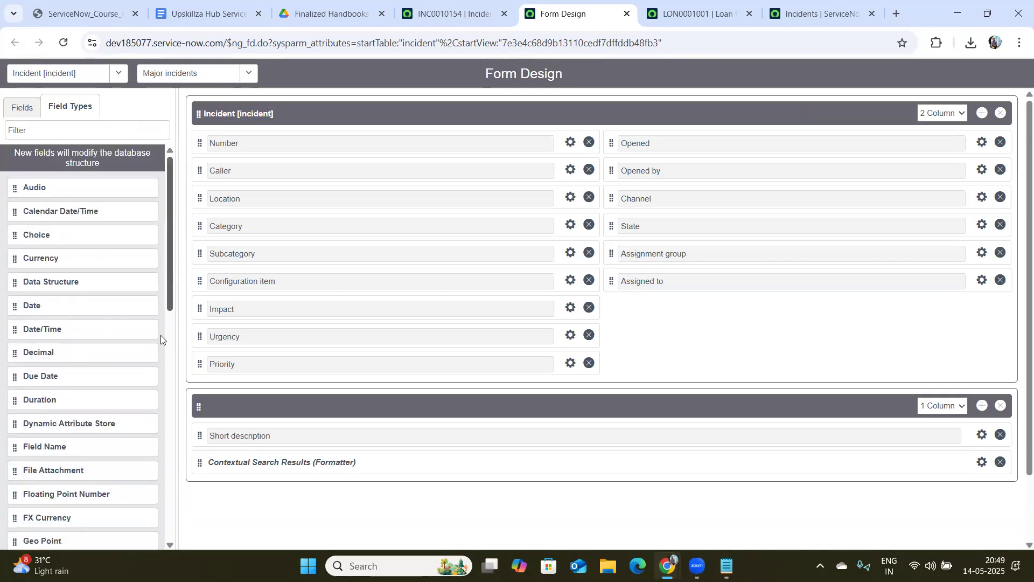
scroll(160, 344, "down", 4)
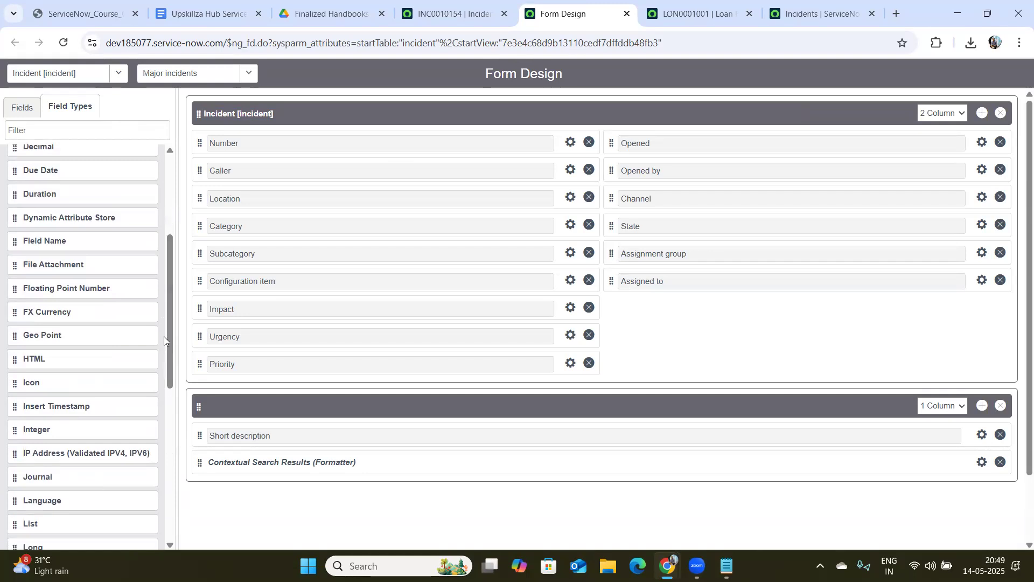
Step: Examine the remaining field types in the incident Form Design down to Reference
scroll(169, 398, "down", 2)
scroll(169, 399, "down", 1)
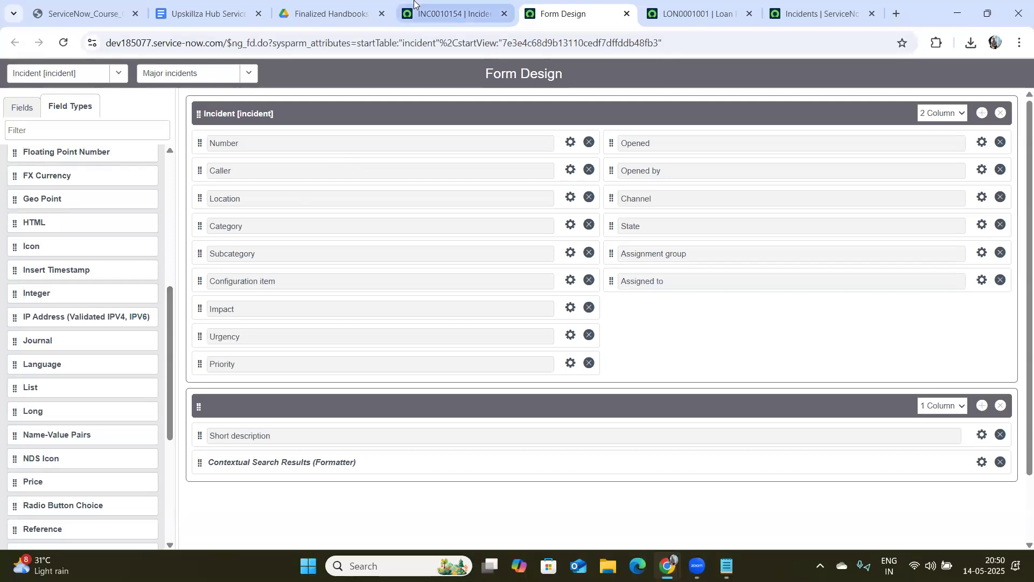
Step: Return to the incident record and switch the application scope from Global to Loan Request
left_click(453, 13)
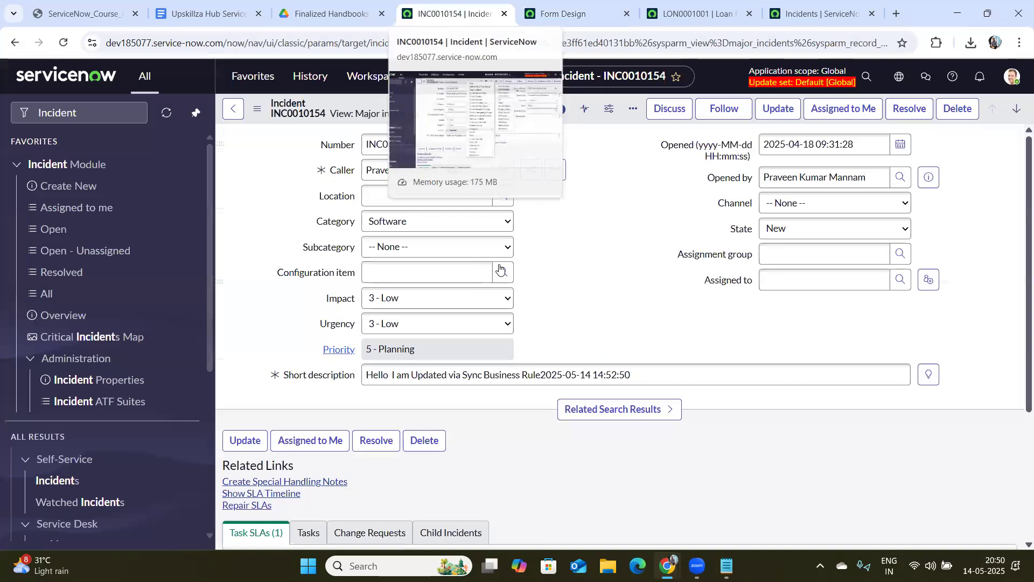
left_click(97, 114)
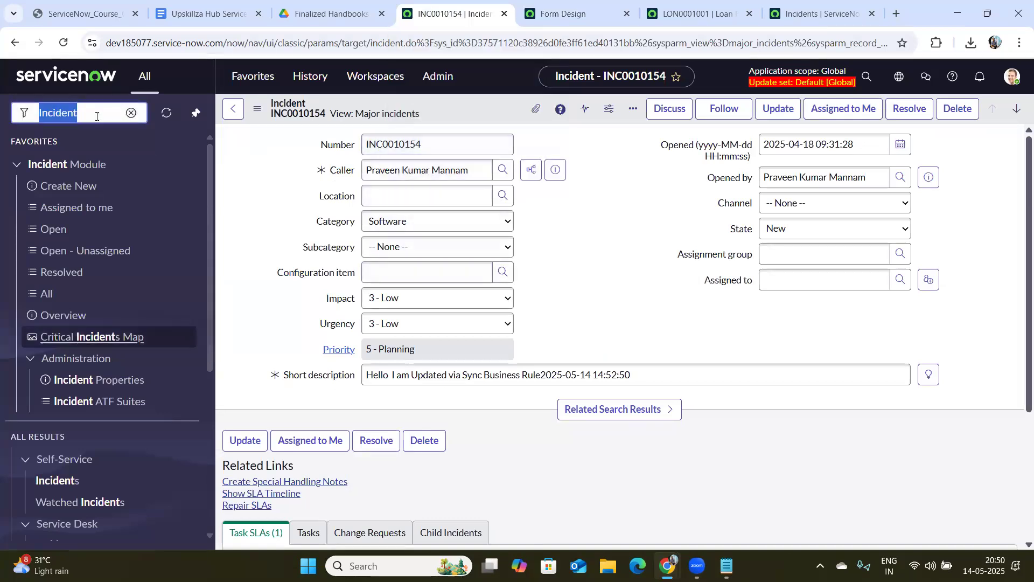
key("BackSpace")
type("Loan")
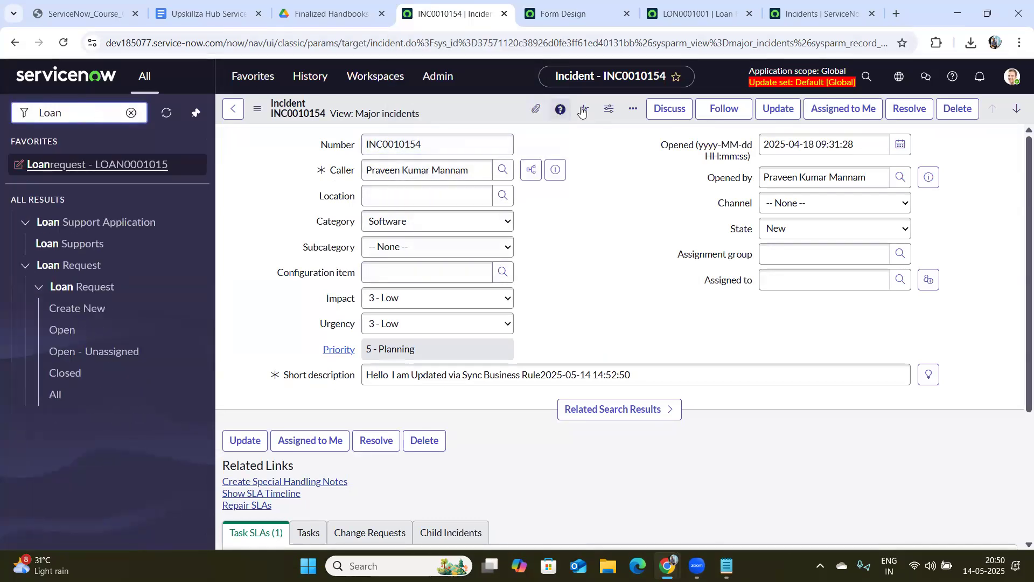
left_click(899, 76)
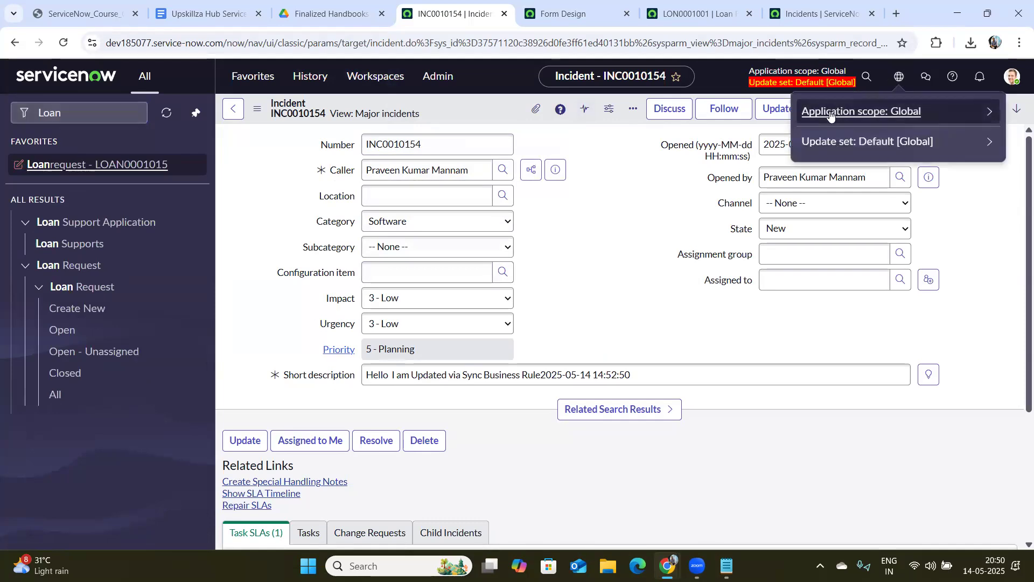
left_click(830, 113)
left_click(821, 138)
type("Loan")
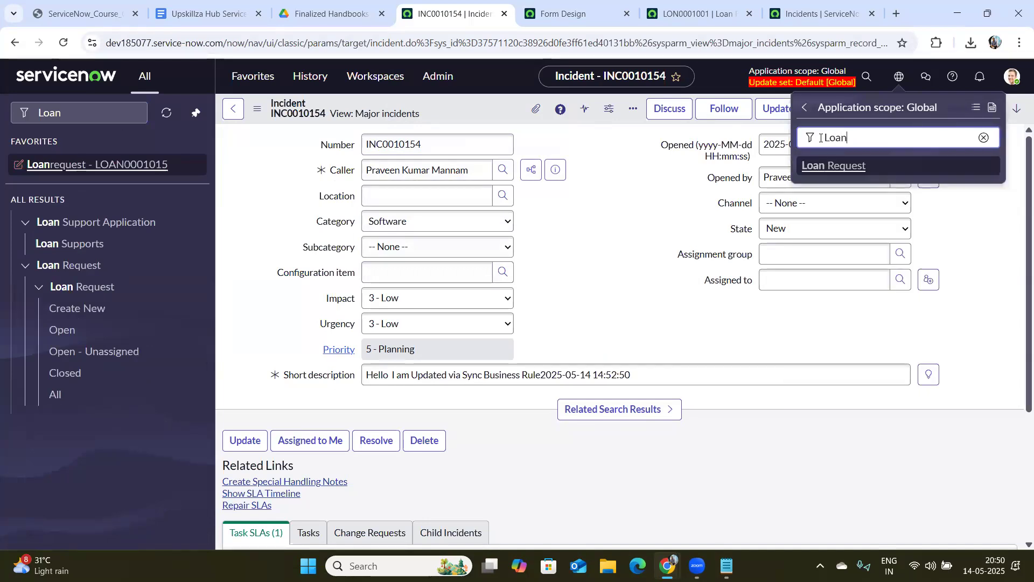
left_click(835, 166)
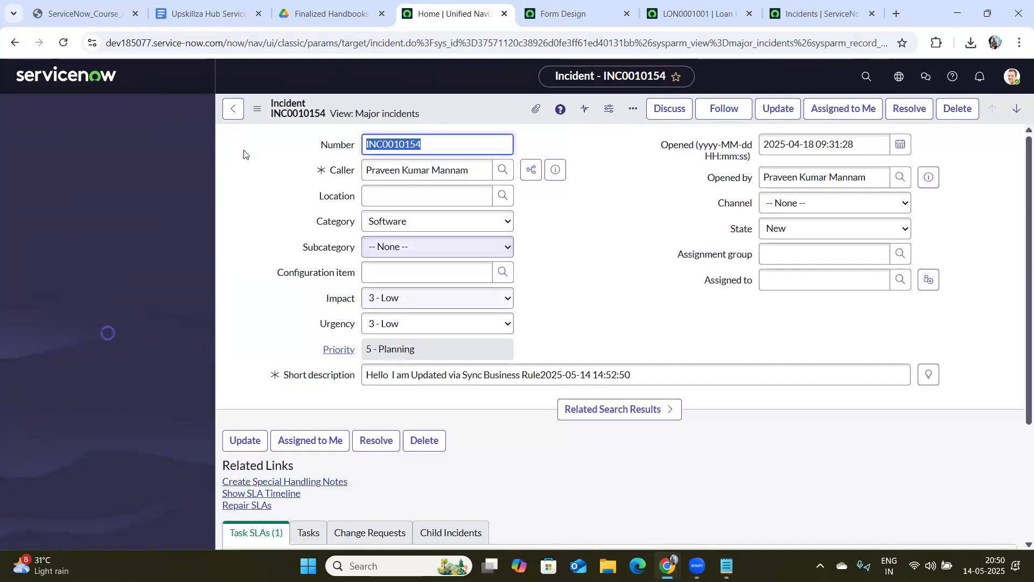
Step: Filter the navigator for "Loan Req" and open record LON0001001 from the list of all loan requests
left_click(94, 113)
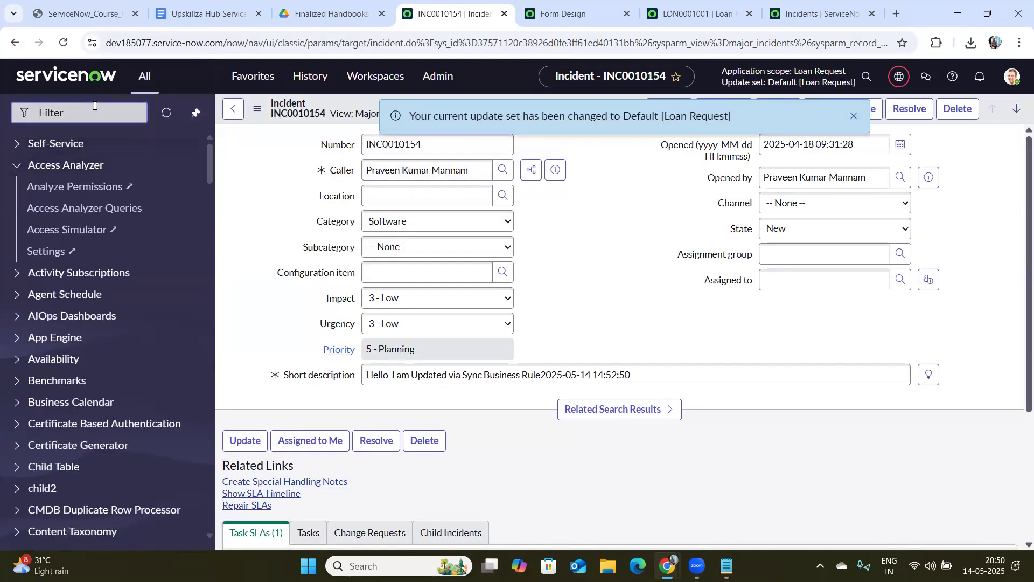
type("Loan Req")
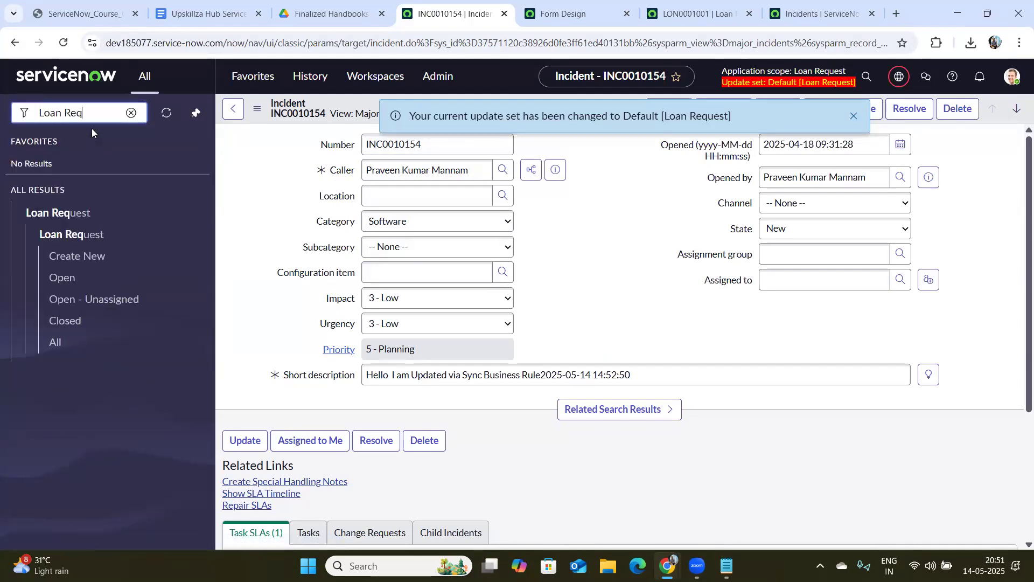
left_click(56, 342)
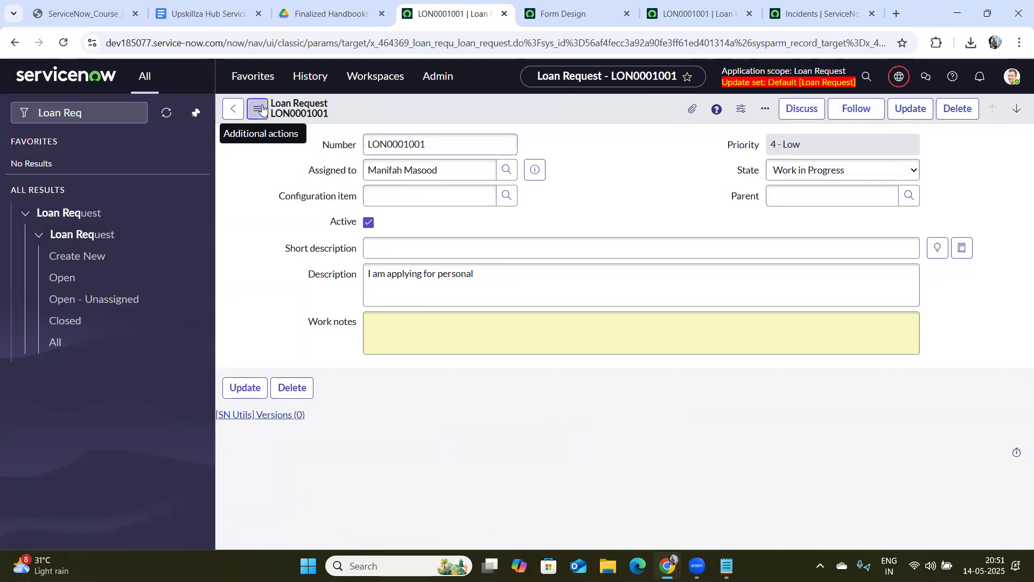
Step: Review the Configure options available for the loan request form
left_click(262, 109)
mouse_move(339, 201)
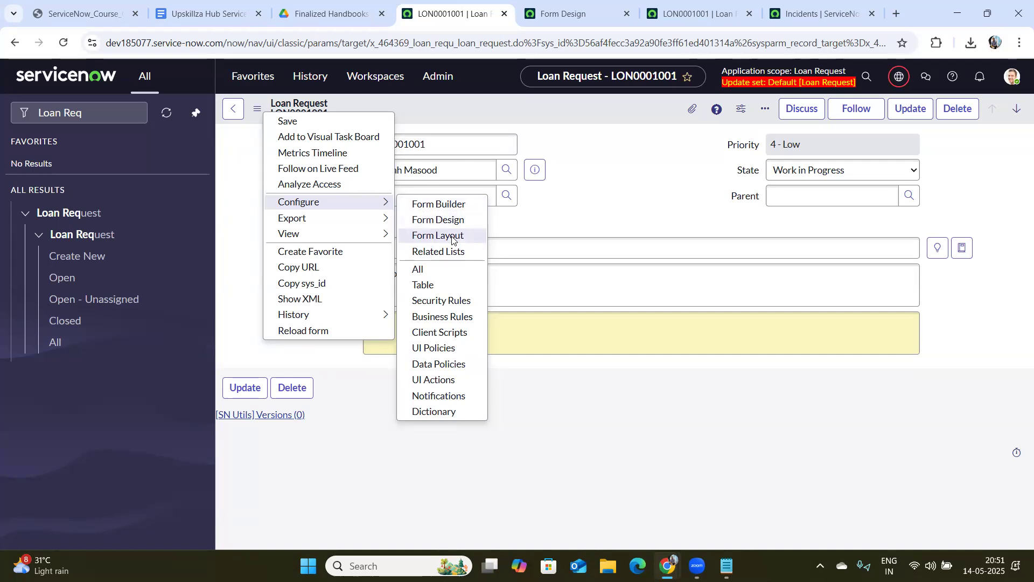
left_click(403, 156)
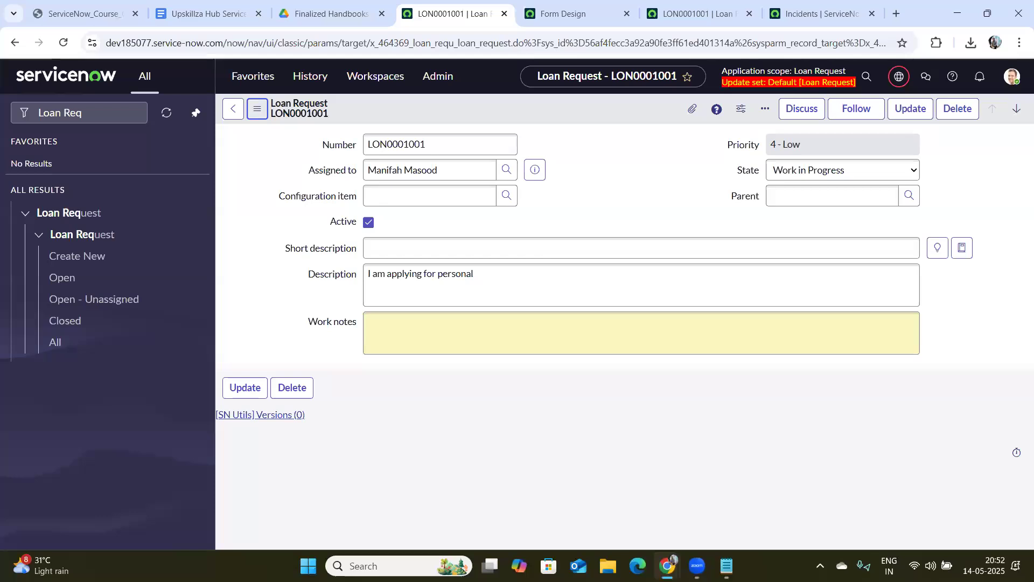
Step: Switch to Notepad and add the note "Due date and i want add it on the form" above the field types line
left_click(726, 565)
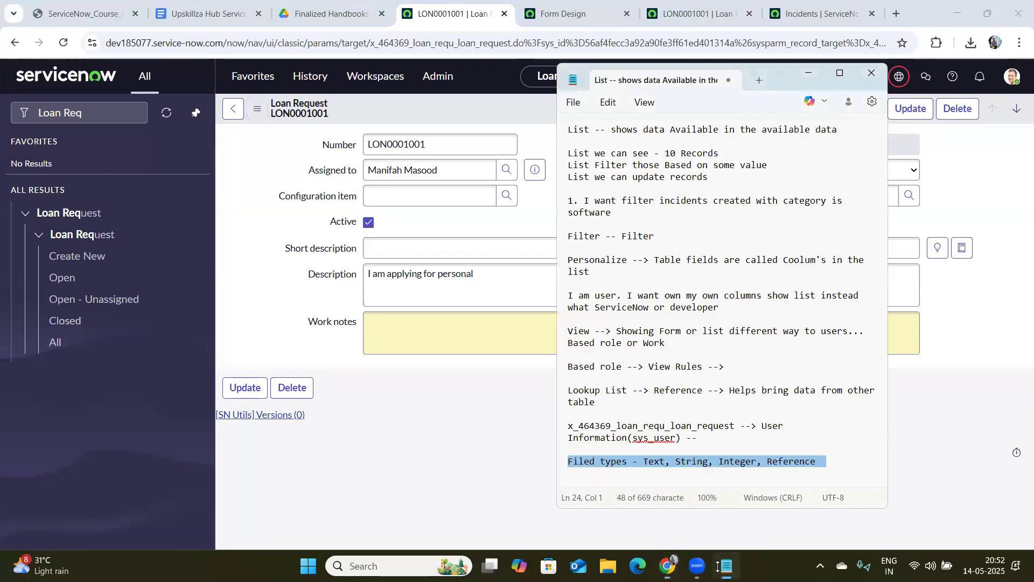
scroll(722, 420, "down", 1)
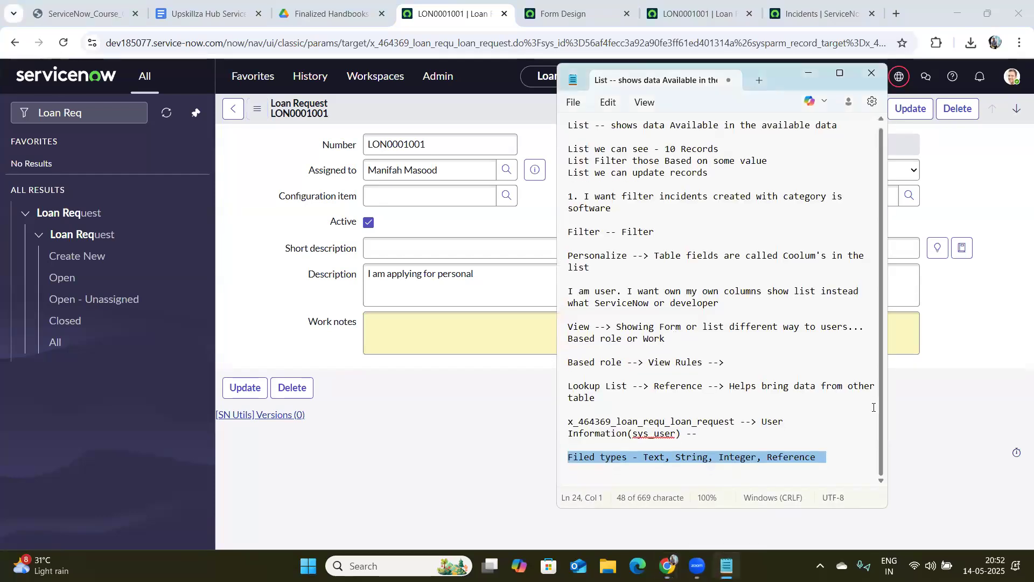
left_click(711, 429)
key("Return")
key("Return")
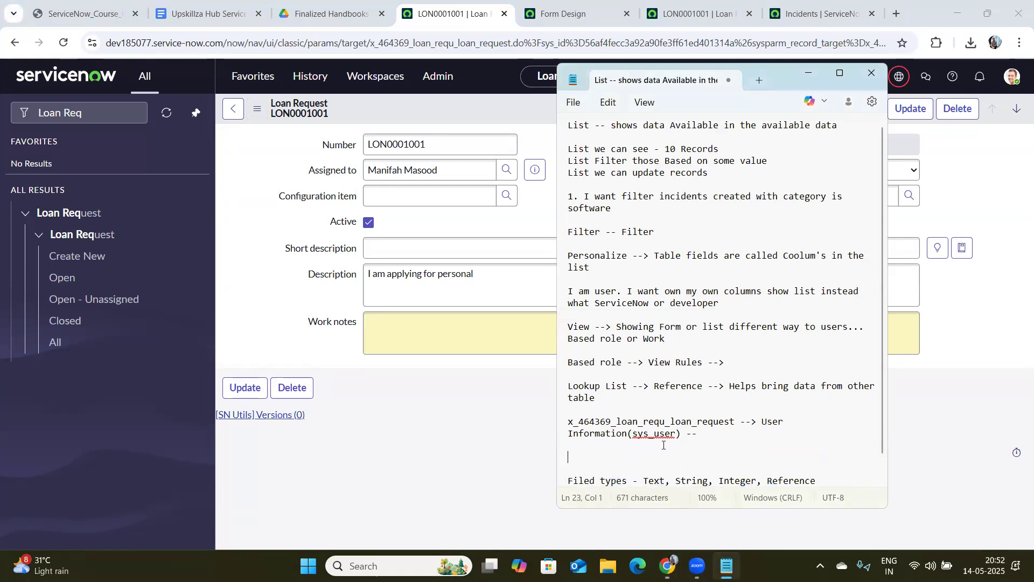
type("Due ")
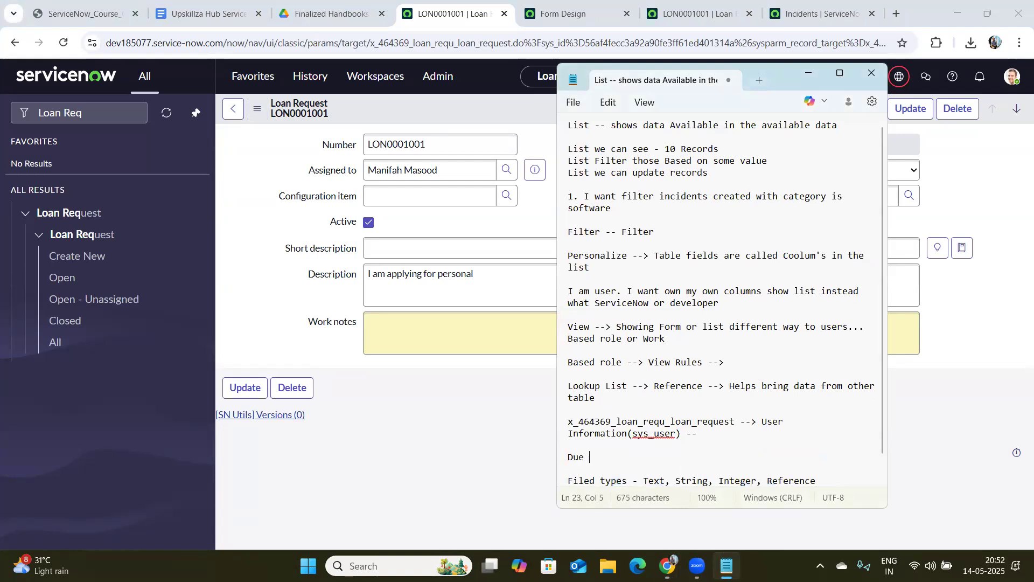
type("date and ")
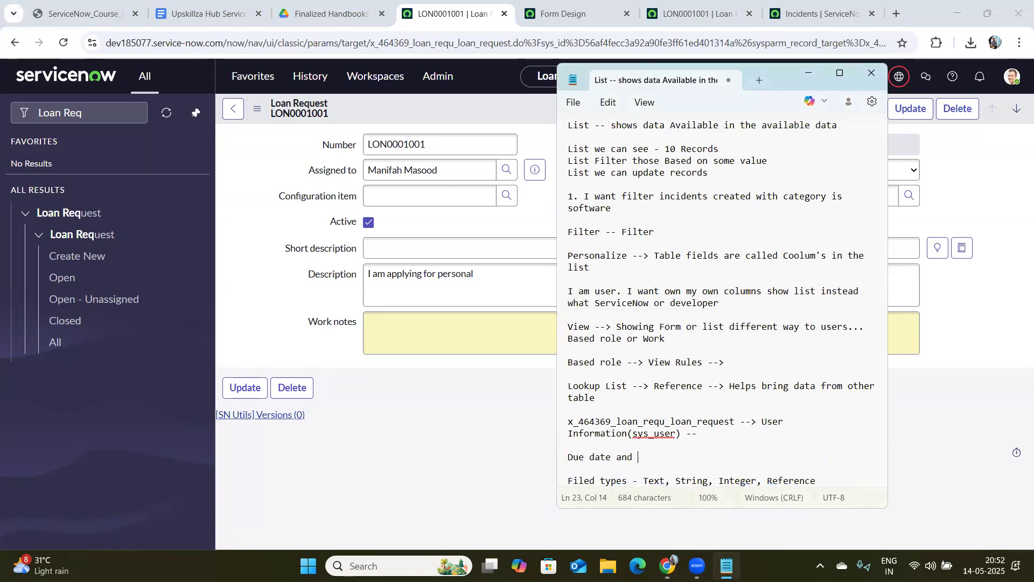
type("i wan")
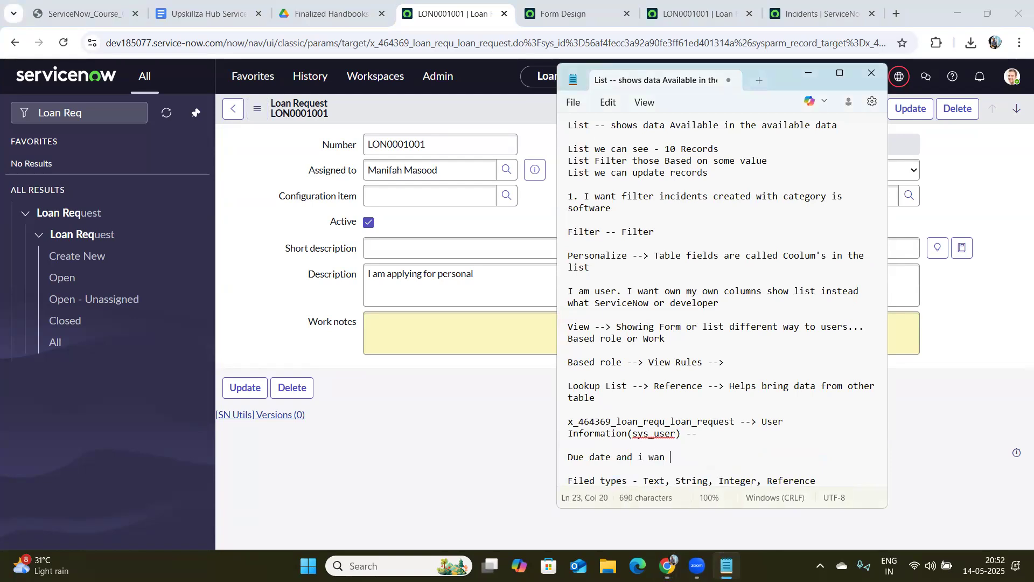
key("BackSpace")
type("t add it on the form")
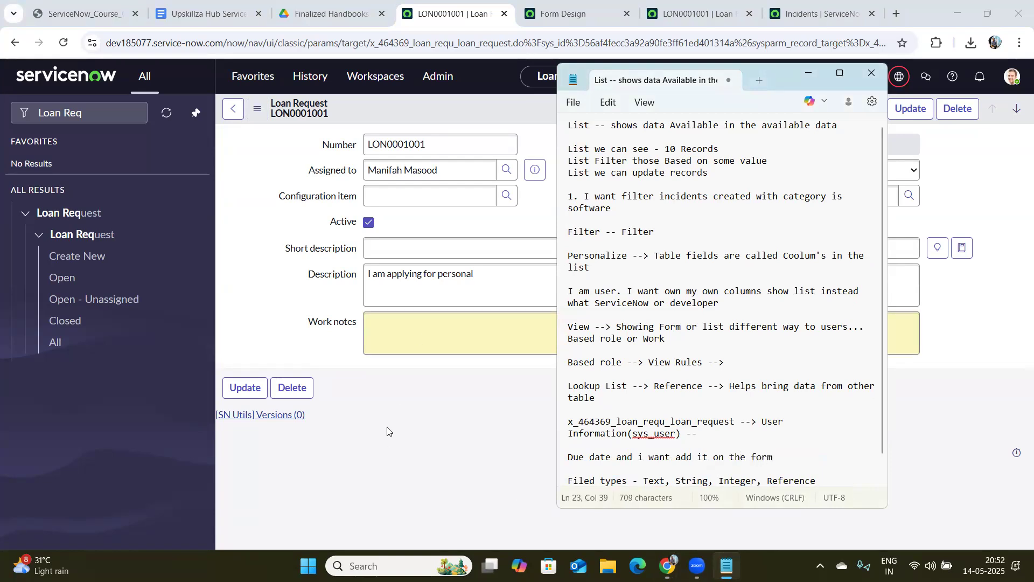
Step: Return to the loan request record in ServiceNow and open its form in Form Builder
left_click(387, 440)
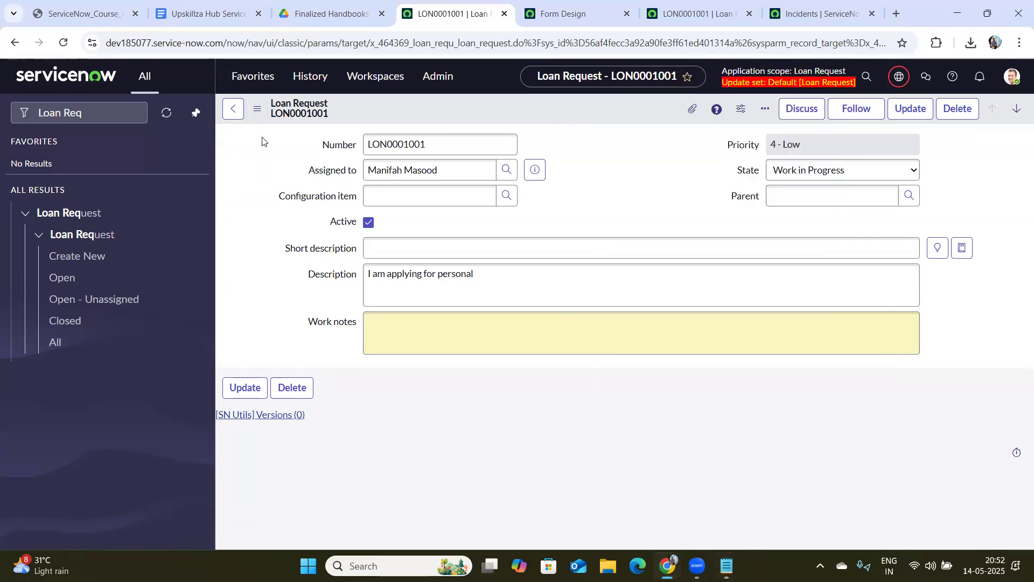
left_click(257, 109)
mouse_move(329, 204)
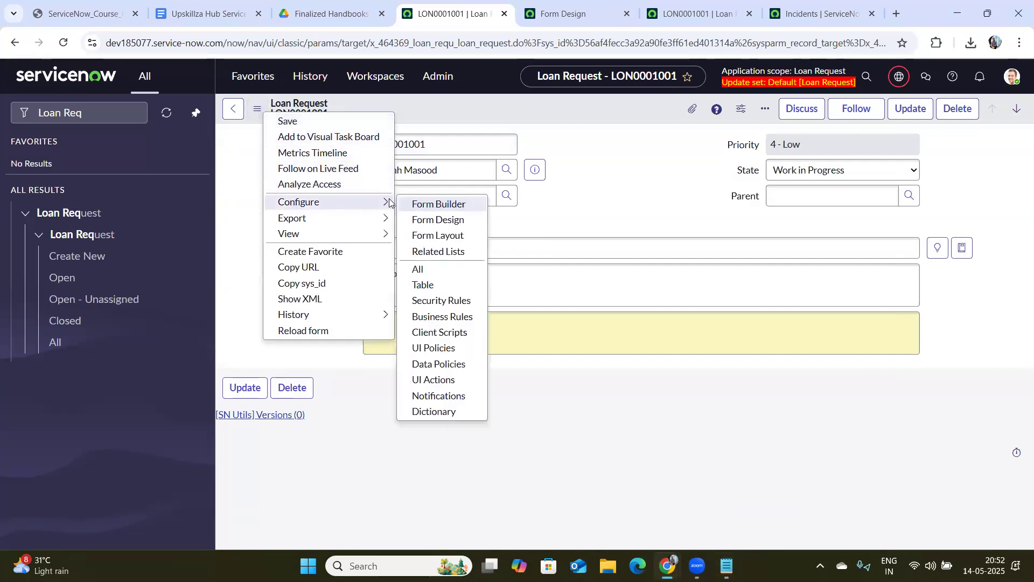
left_click(421, 202)
left_click(257, 109)
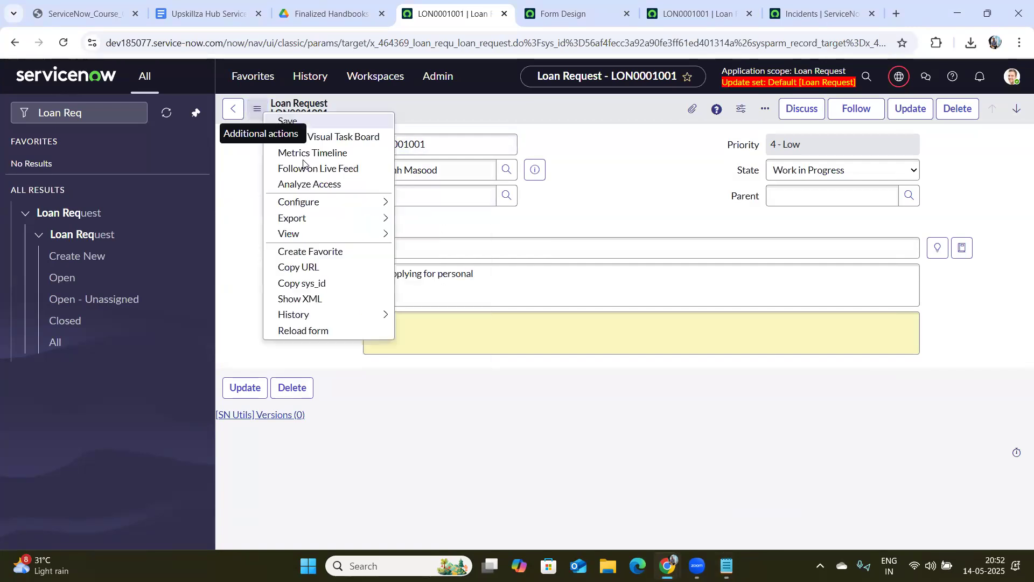
mouse_move(350, 202)
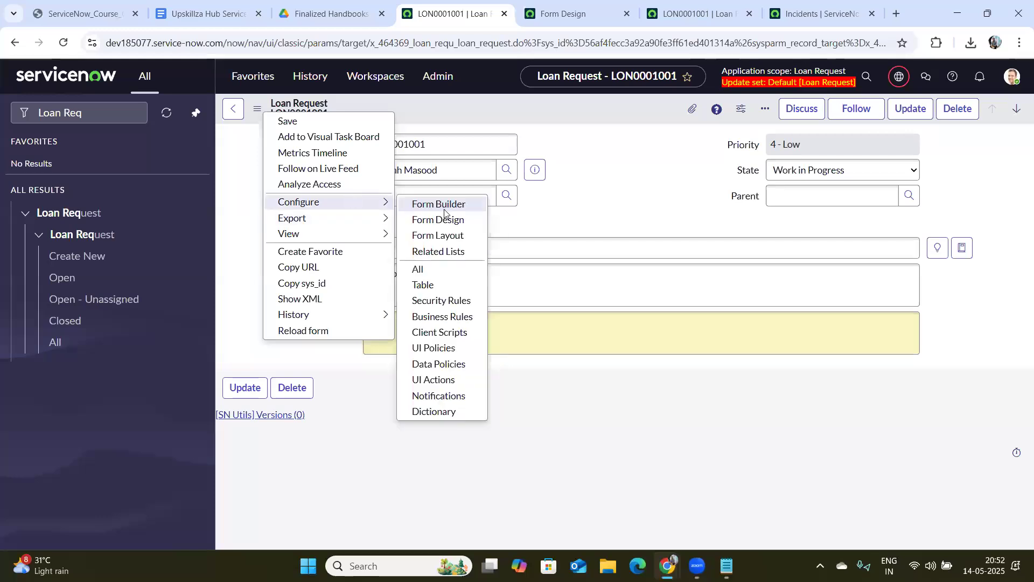
left_click(452, 204)
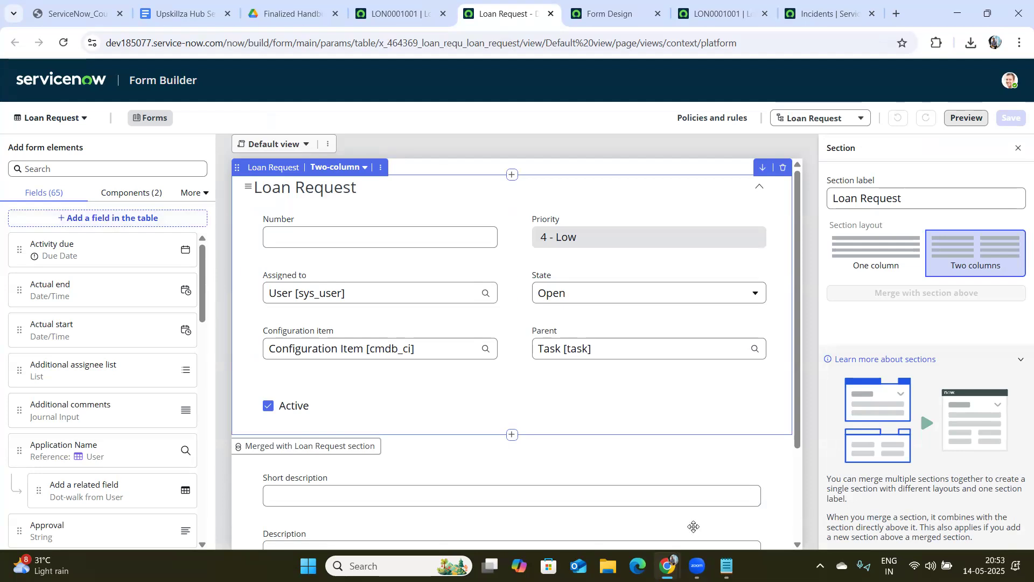
Step: Check the due date note in Notepad, then search the Form Builder fields for "Due" and clear the search
key("alt+Tab")
left_click_drag(631, 450, 624, 456)
left_click(630, 449)
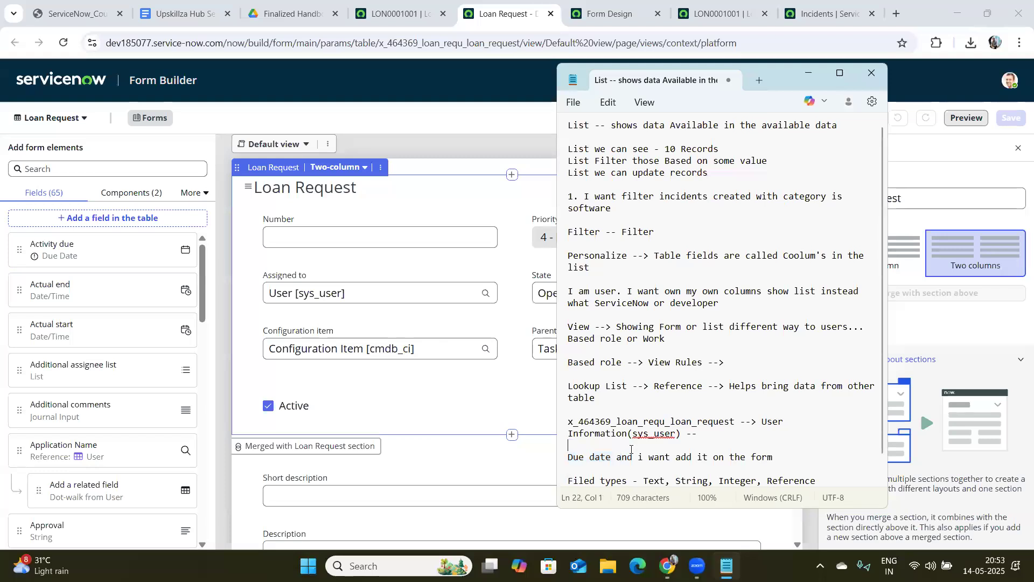
left_click(124, 169)
type("Due")
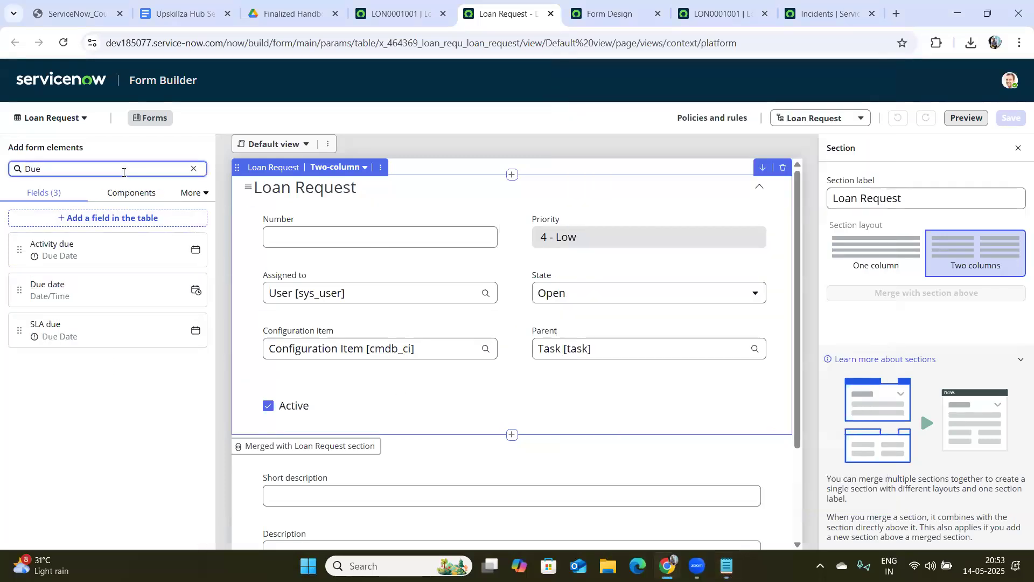
key("BackSpace")
key("BackSpace")
Step: Start adding a new field to the Loan Request table with the column label "Loan Due Date"
left_click(105, 218)
left_click(343, 267)
key("ctrl+a")
key("BackSpace")
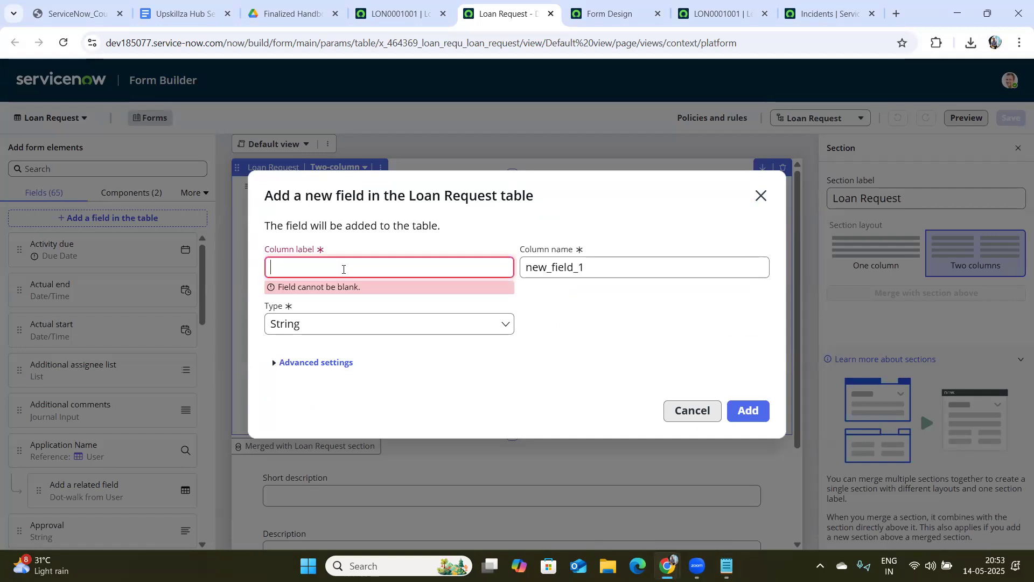
type("Loan ")
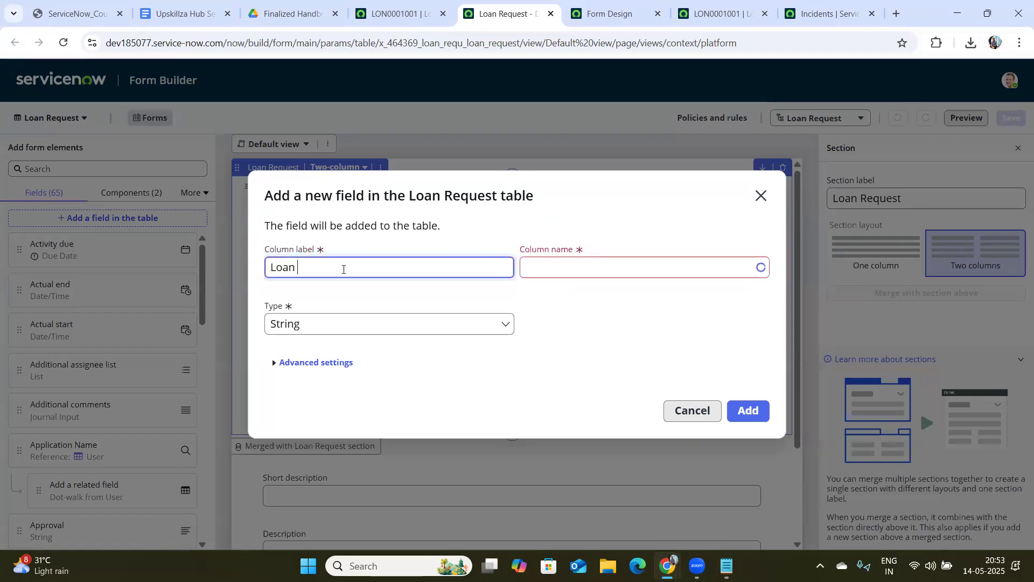
type("Due Date")
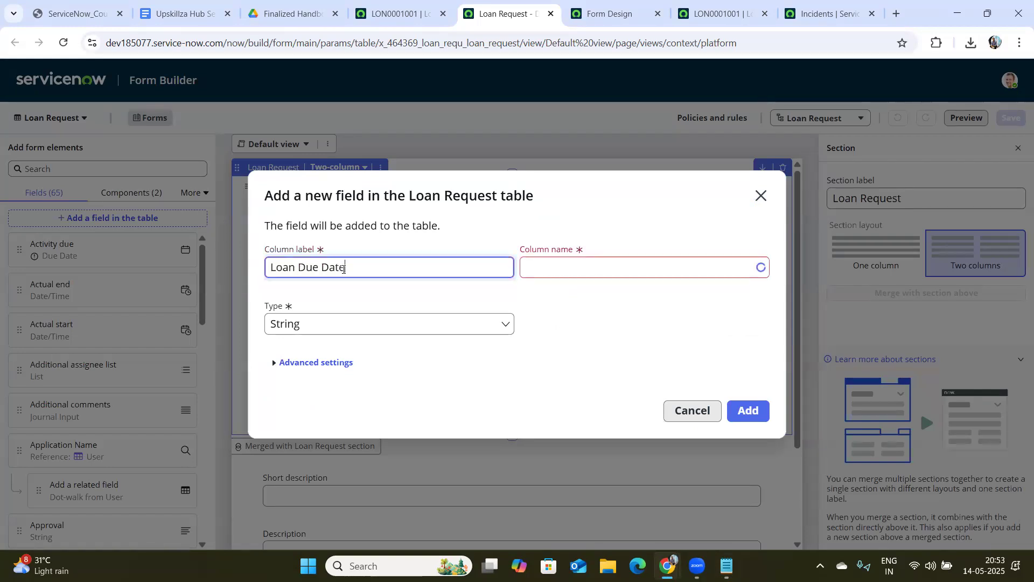
Step: Review the new field's column label, generated column name and type selection without changing them
left_click(557, 328)
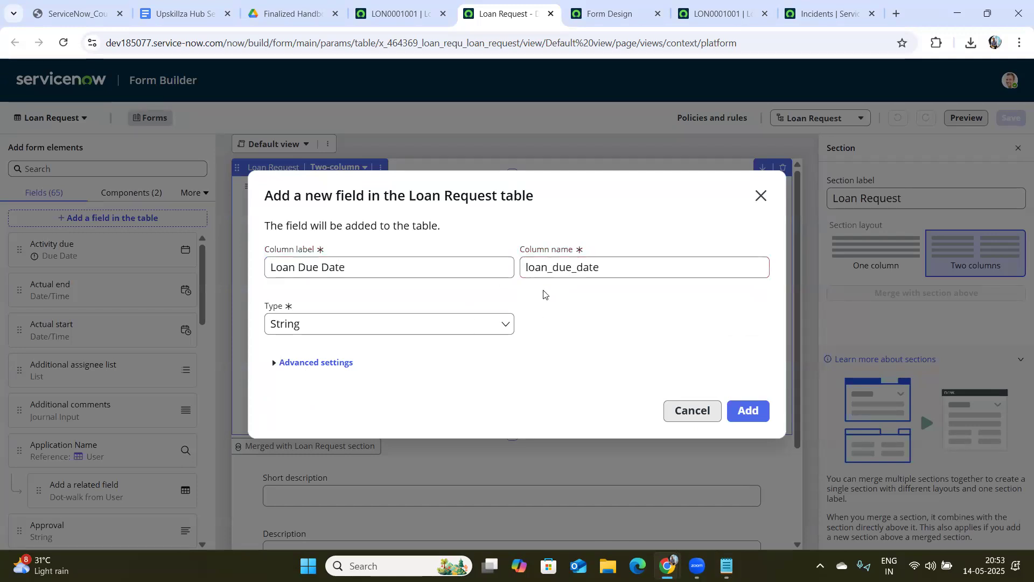
triple_click(371, 268)
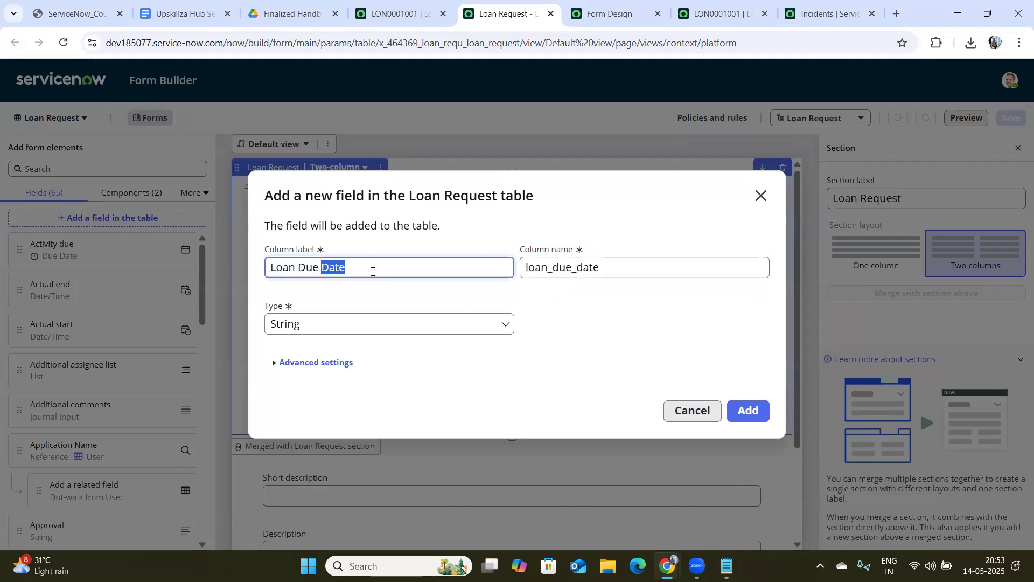
triple_click(610, 272)
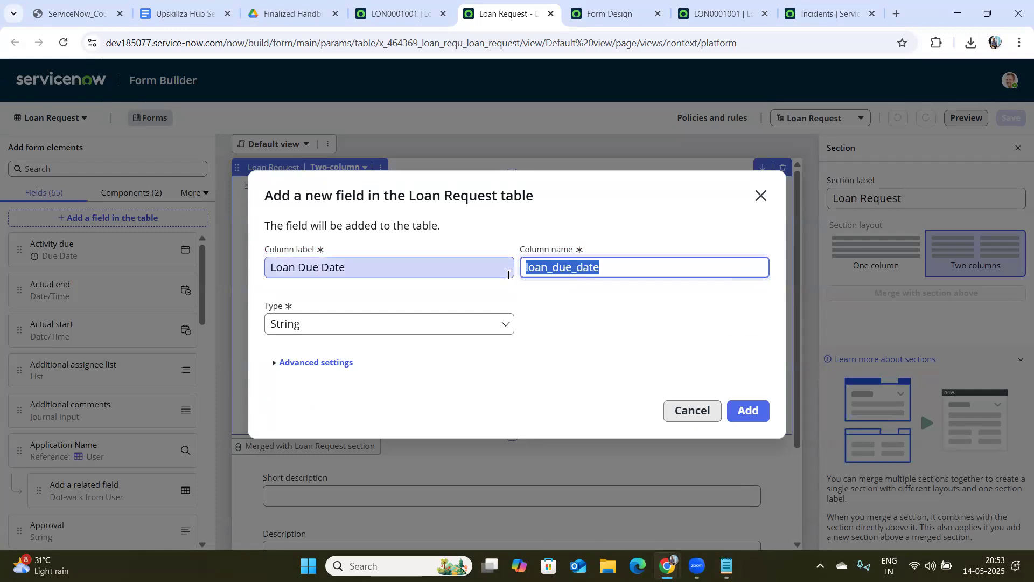
key("End")
left_click(540, 325)
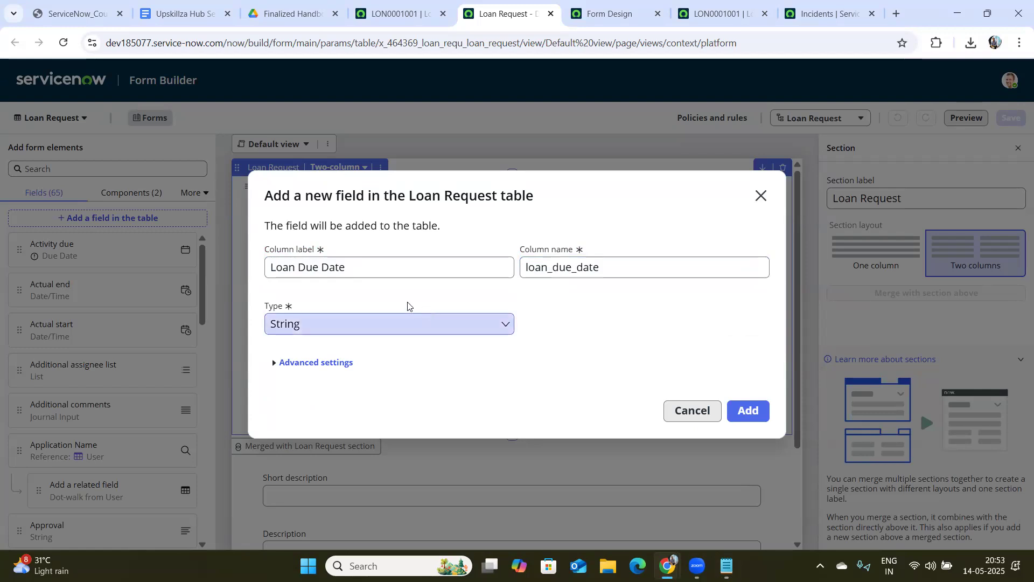
left_click(392, 321)
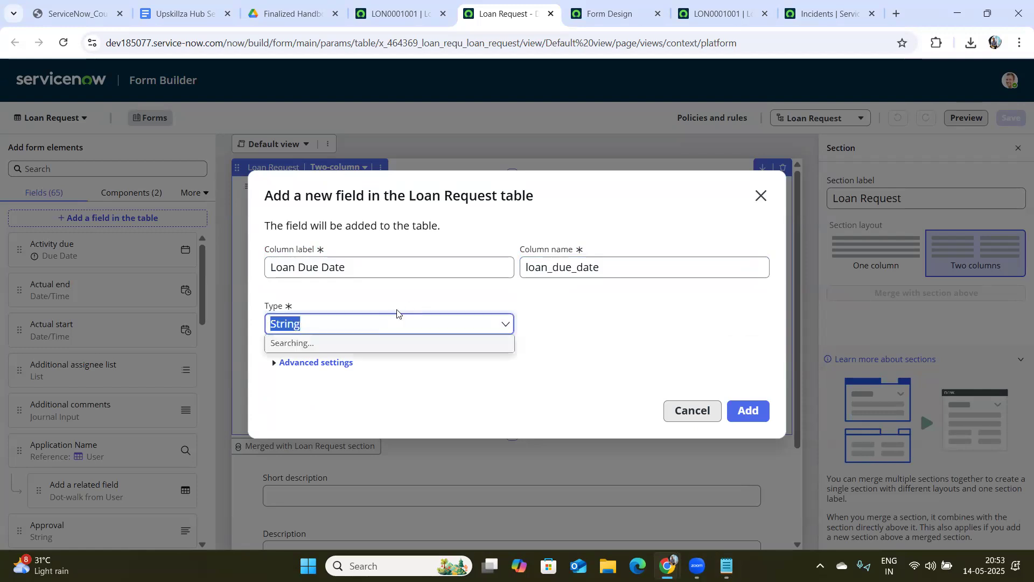
left_click(547, 290)
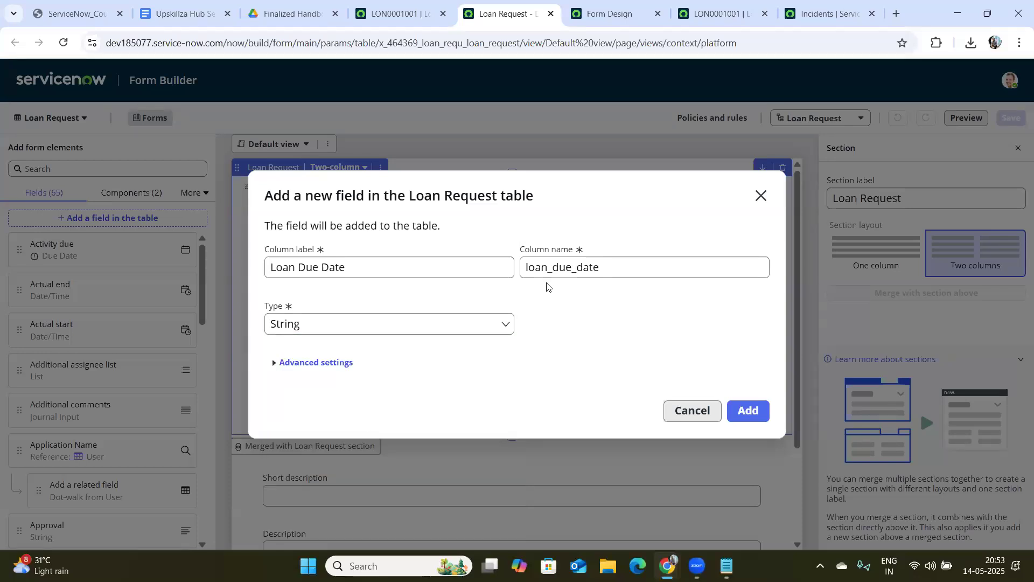
Step: Set the new Loan Due Date field's type to Calendar Date/Time, add it to the Loan Request table and finish the dialog
left_click(504, 321)
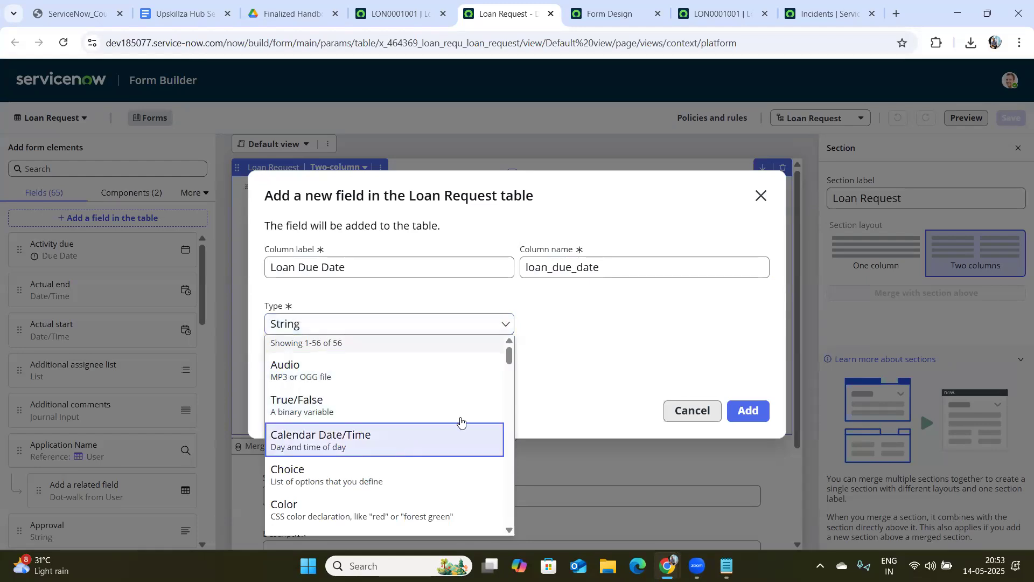
scroll(509, 370, "down", 2)
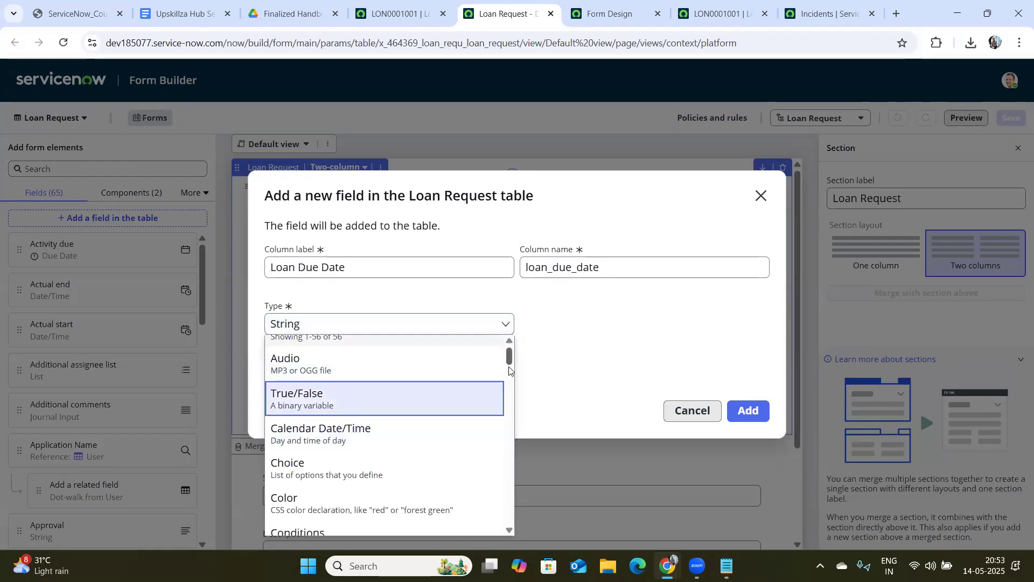
scroll(509, 371, "down", 3)
scroll(510, 361, "up", 3)
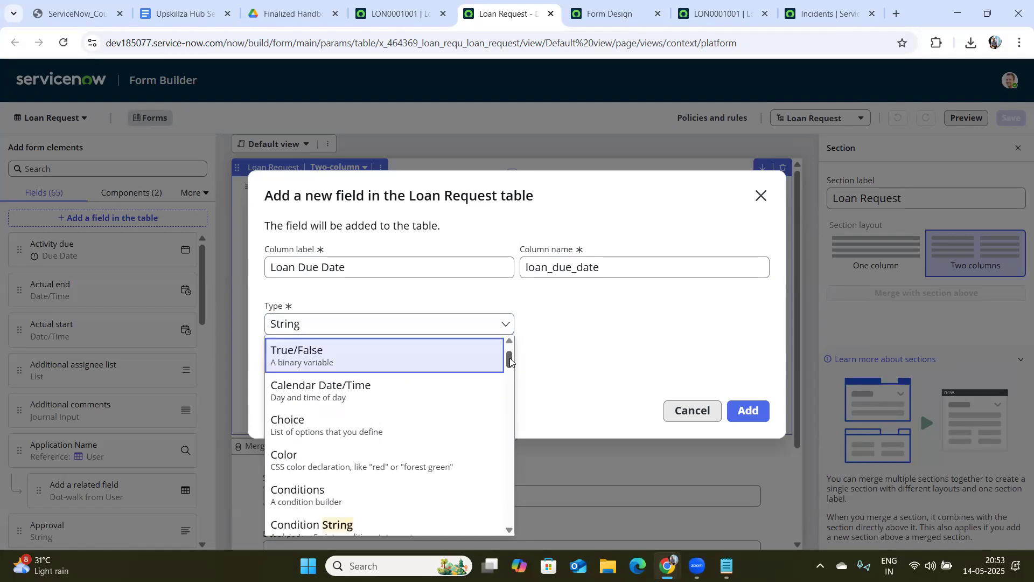
left_click(408, 387)
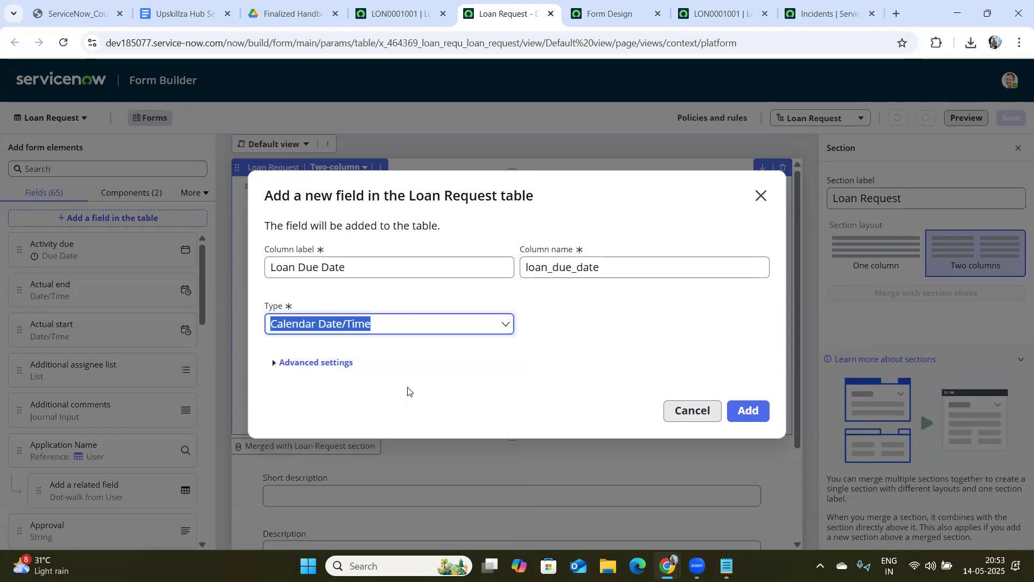
left_click(749, 412)
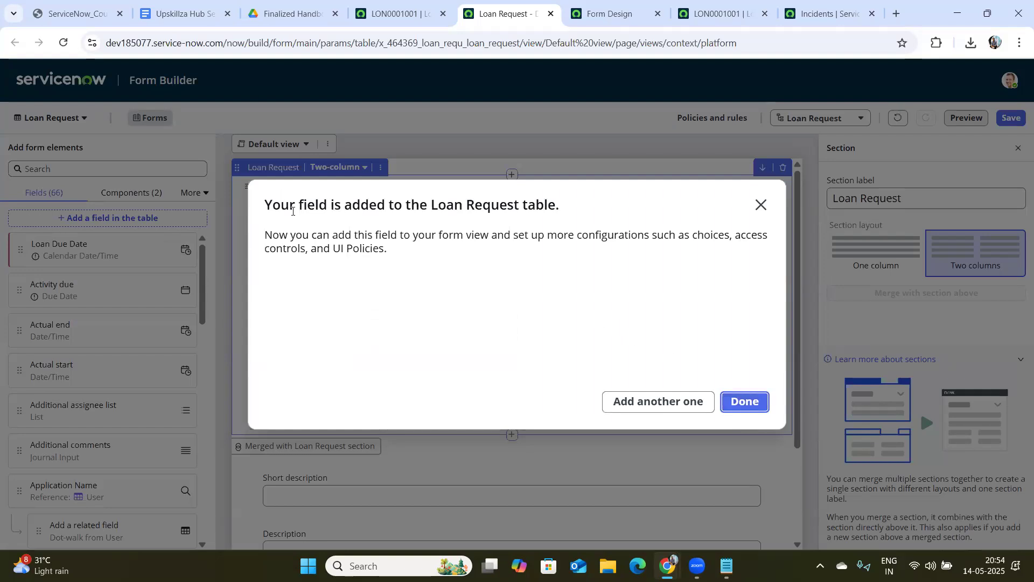
left_click(757, 406)
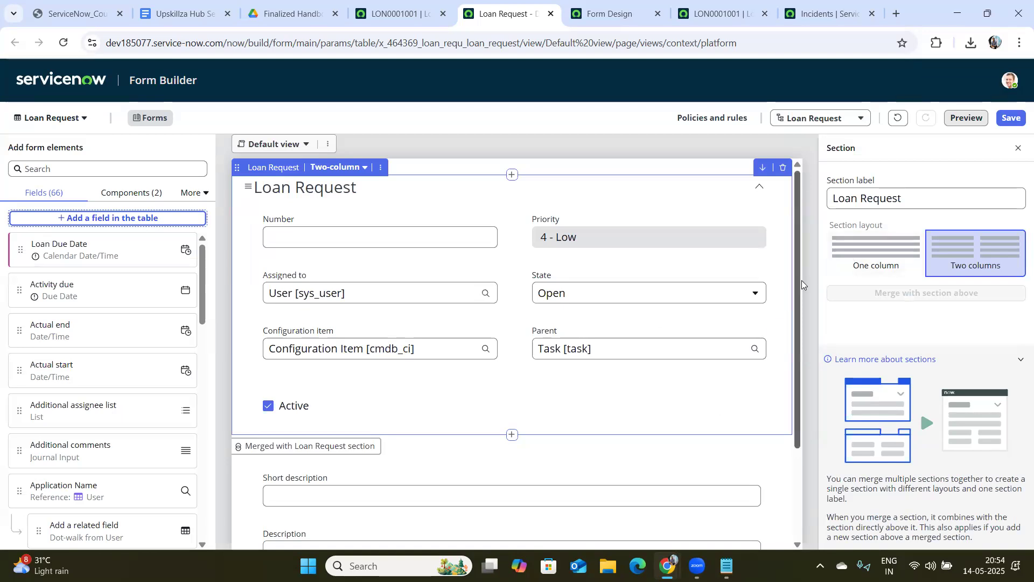
Step: Place the Loan Due Date field on the Loan Request form between Number and Assigned to
left_click_drag(802, 280, 799, 302)
scroll(815, 390, "down", 3)
scroll(815, 323, "up", 4)
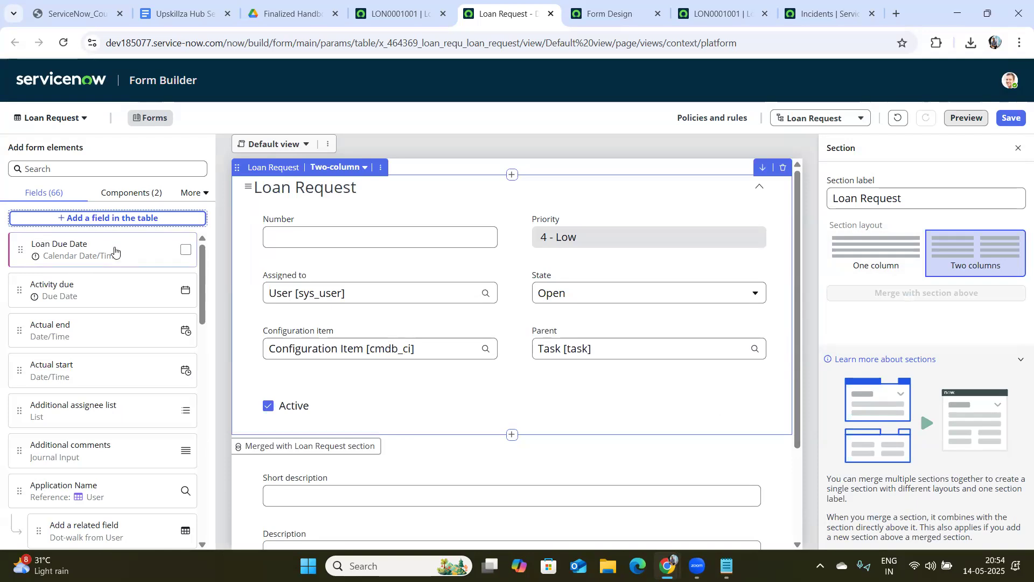
left_click_drag(201, 298, 162, 344)
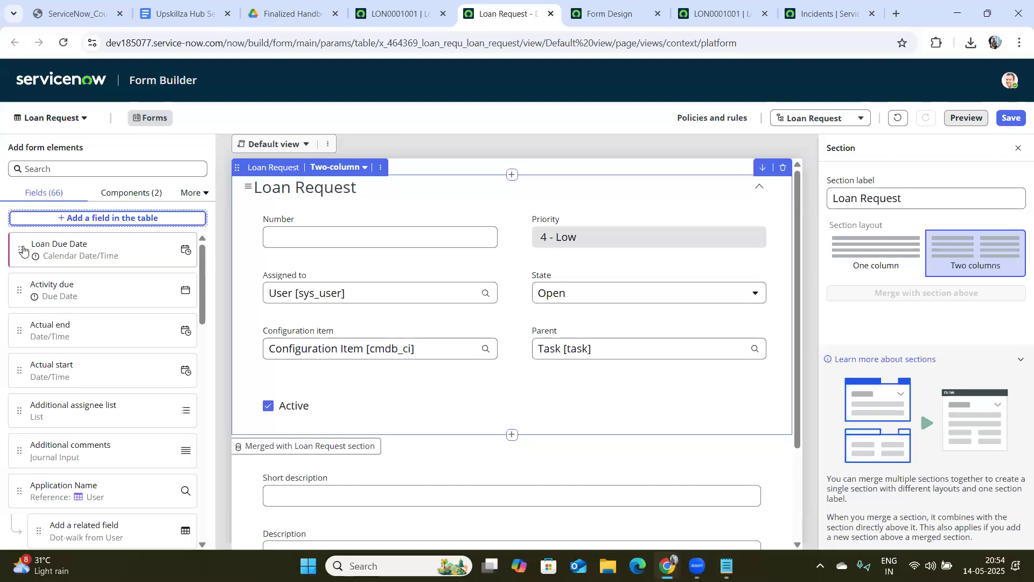
left_click_drag(23, 249, 667, 357)
left_click_drag(493, 315, 275, 251)
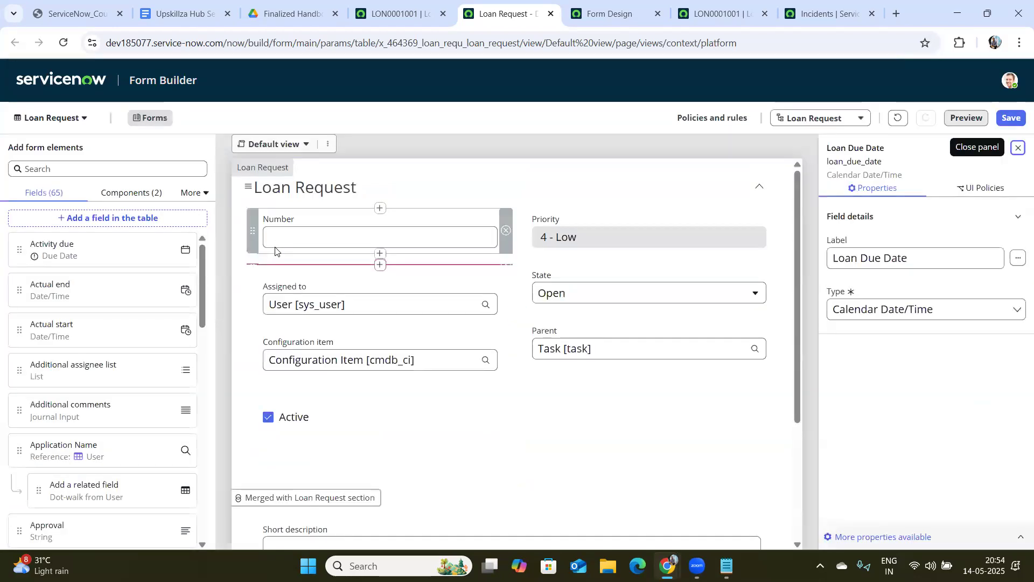
Step: Search the addable form elements for "loan" at the insertion point below Number, then close the search without adding anything
left_click(378, 265)
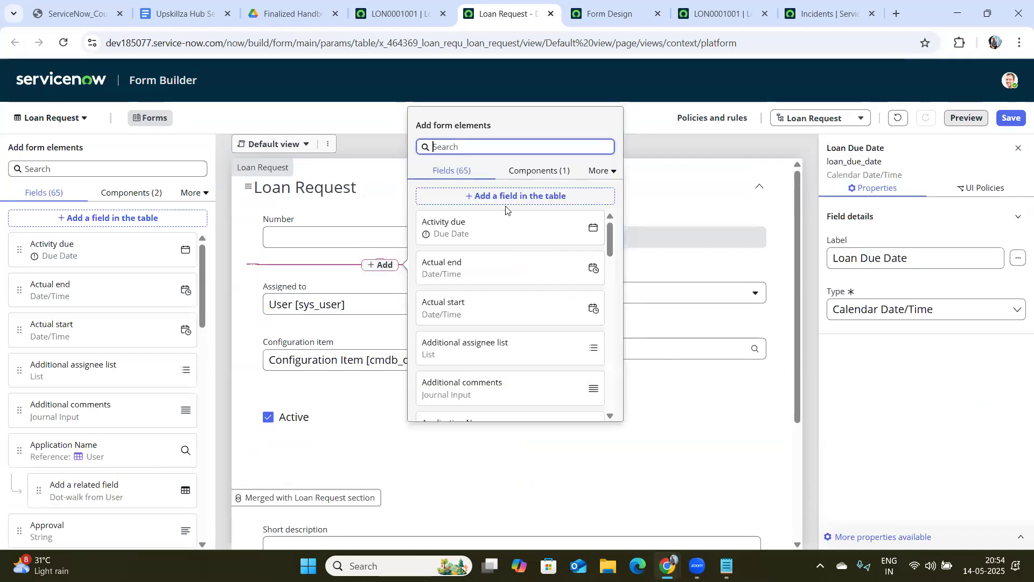
type("lo")
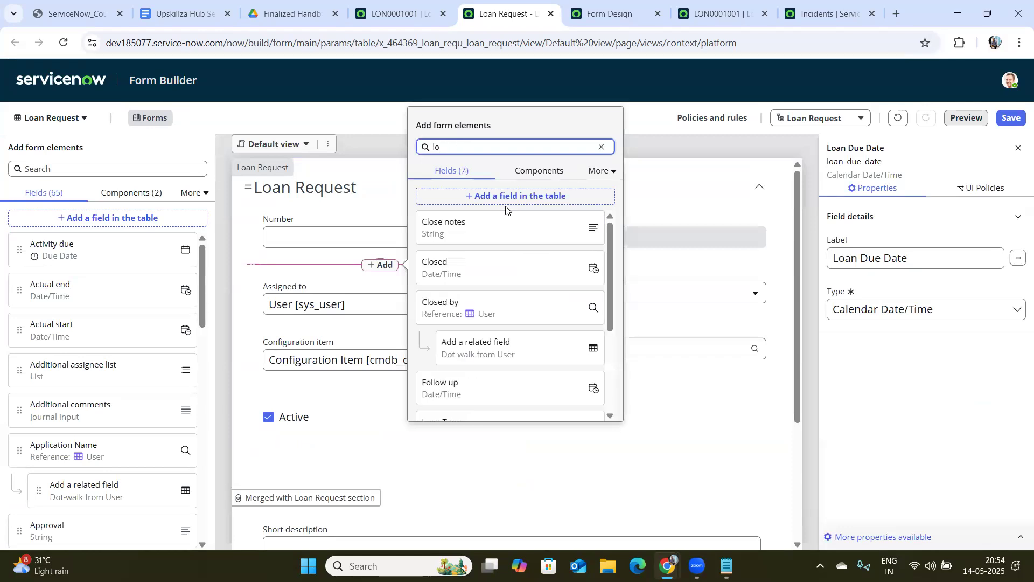
type("an")
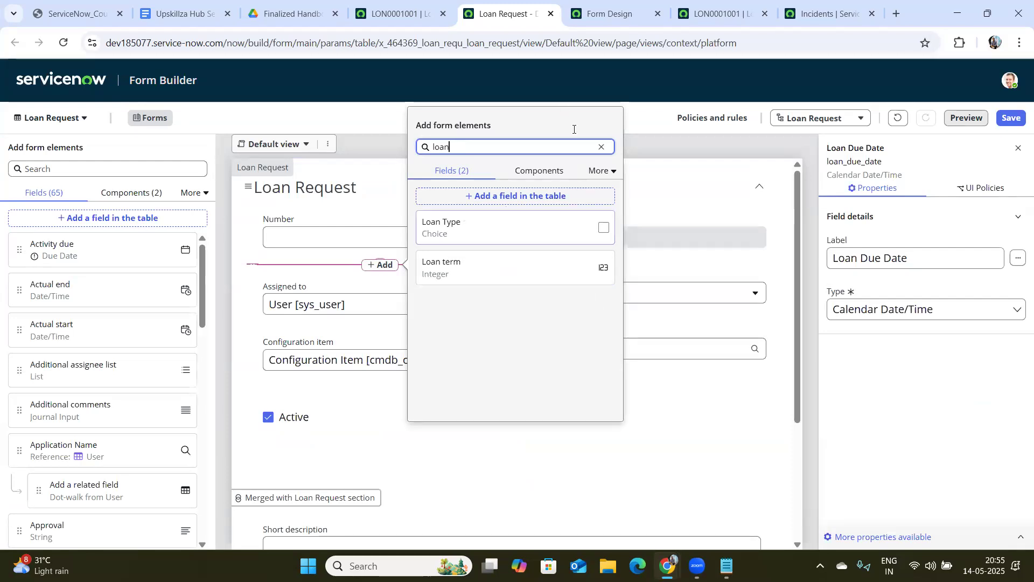
left_click(637, 152)
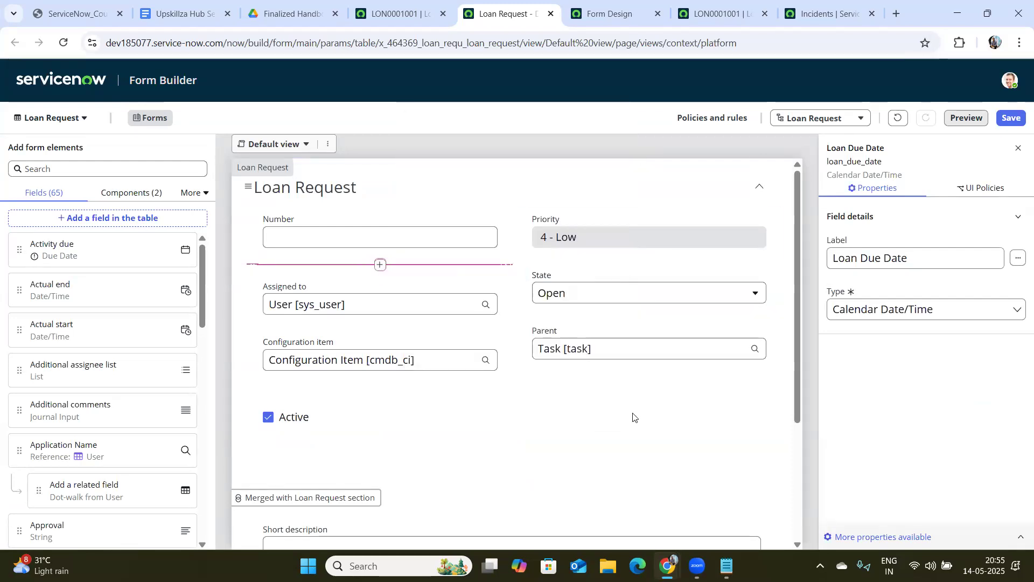
Step: Check the Loan Request form layout and save the form
scroll(797, 403, "down", 4)
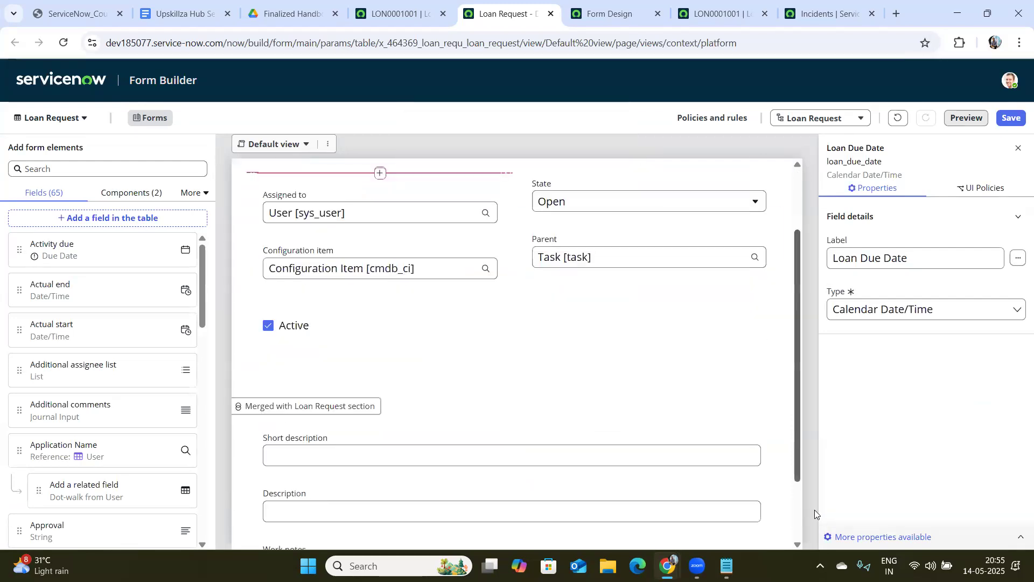
scroll(809, 330, "up", 4)
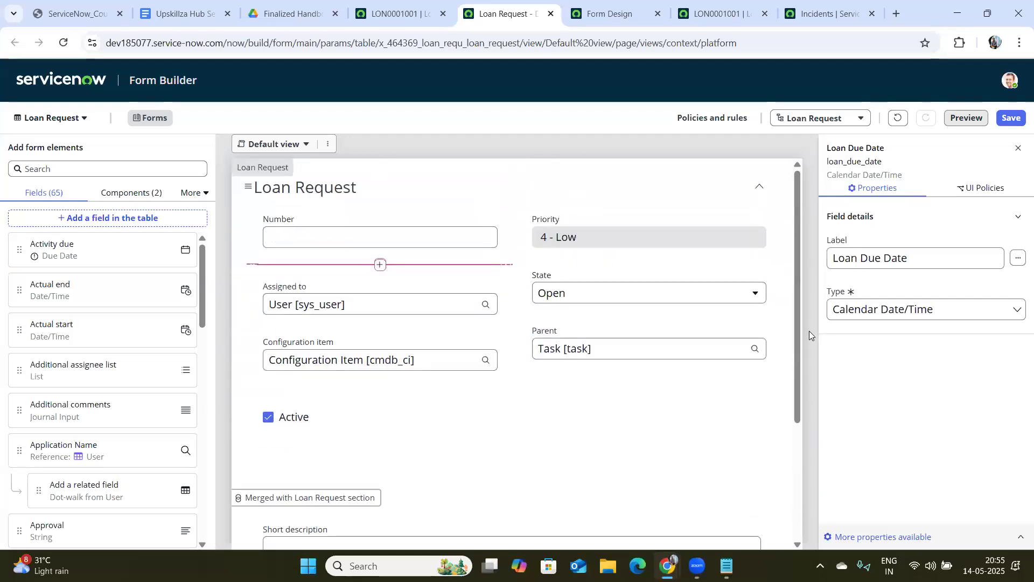
left_click(1011, 120)
left_click(570, 169)
Step: Return to the loan request record and reload it to check the Loan Due Date field
left_click(385, 11)
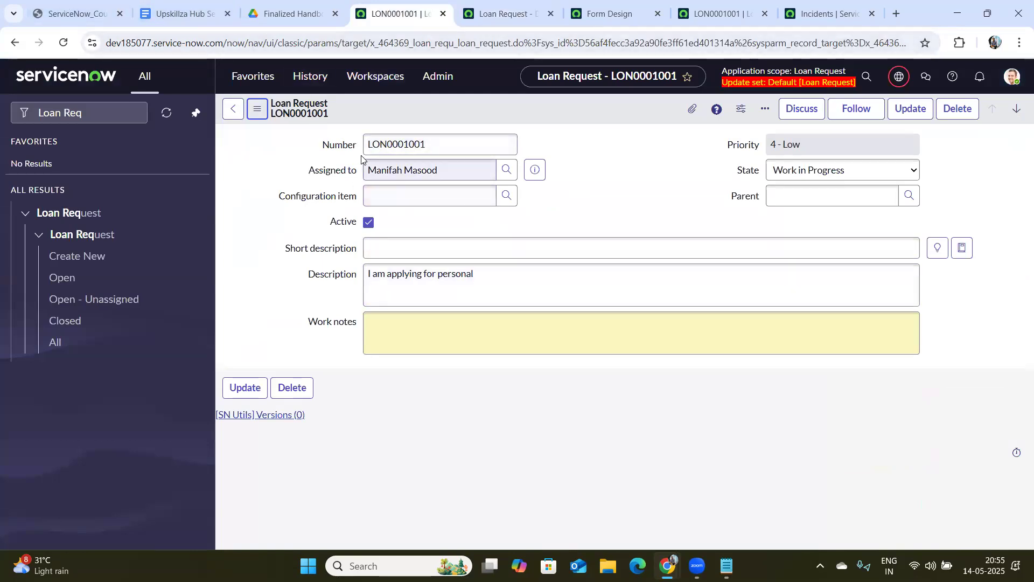
left_click(65, 43)
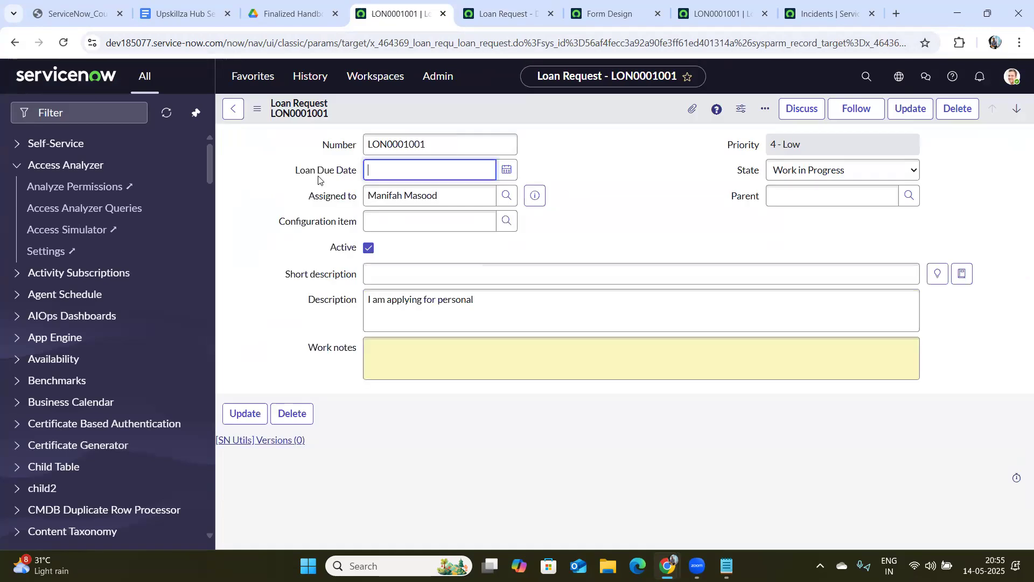
left_click_drag(327, 173, 295, 173)
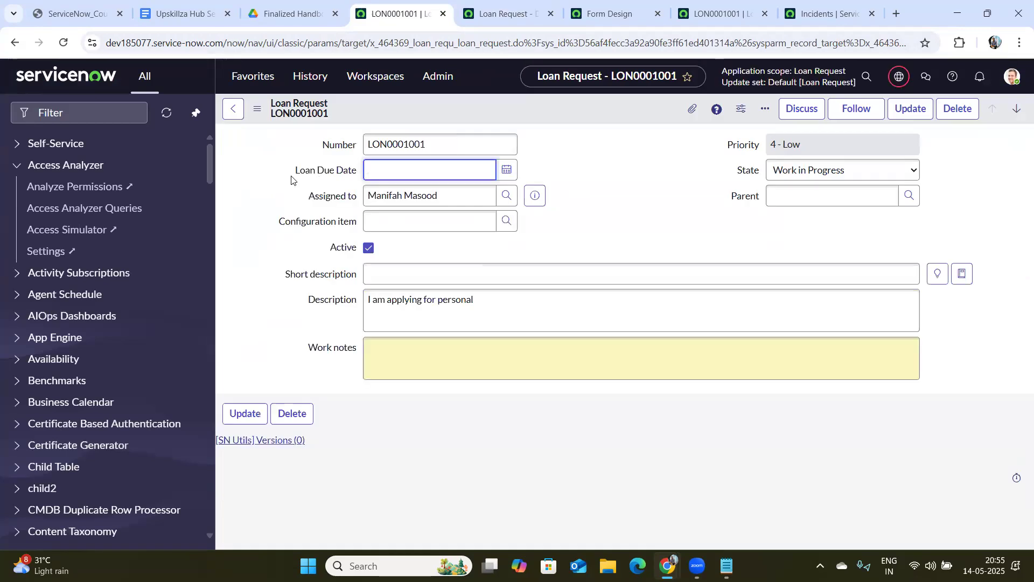
left_click_drag(483, 176, 527, 180)
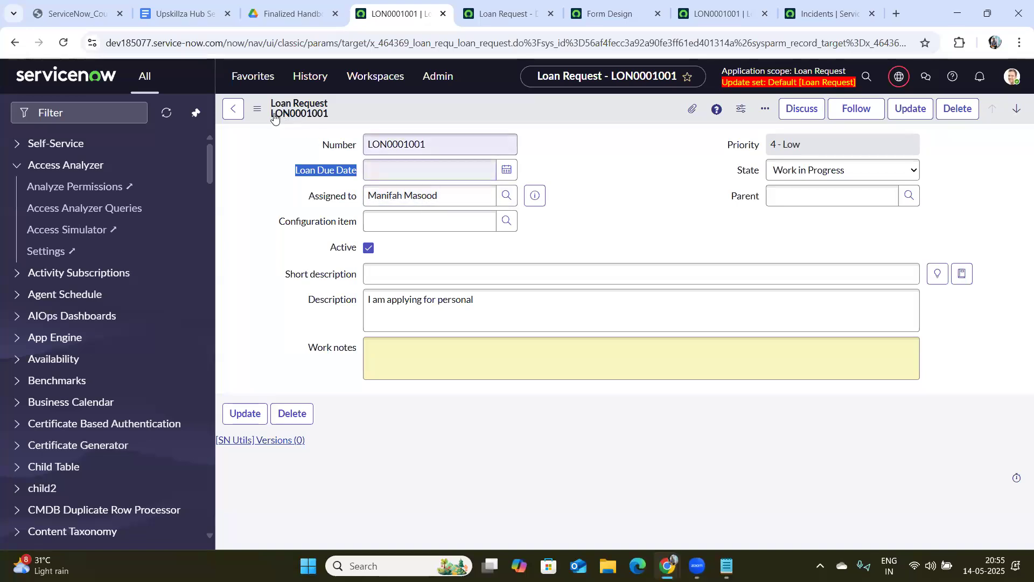
Step: Open the loan request's form in Form Design and dismiss the suggestion to use Form Builder
left_click(257, 108)
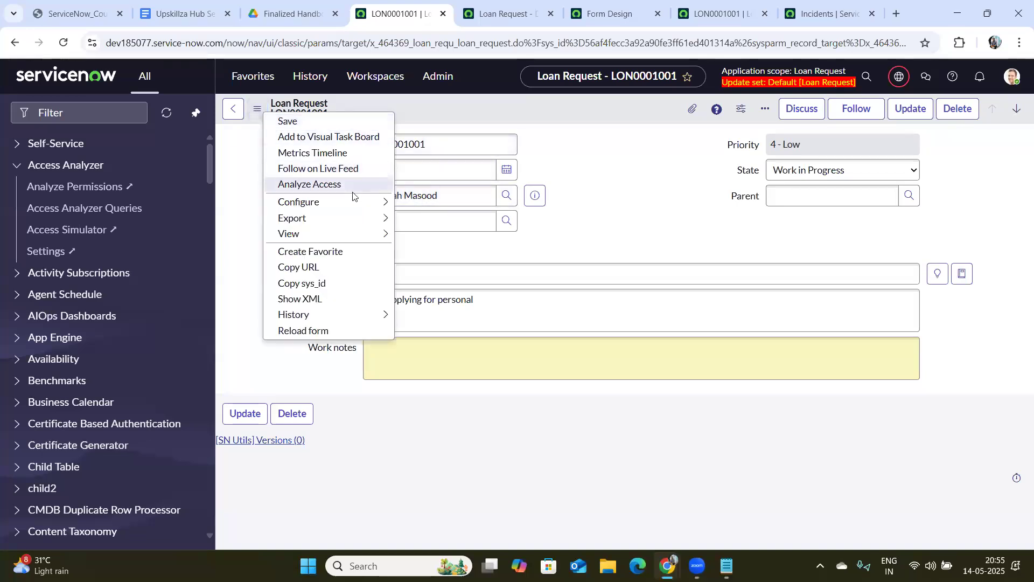
mouse_move(365, 203)
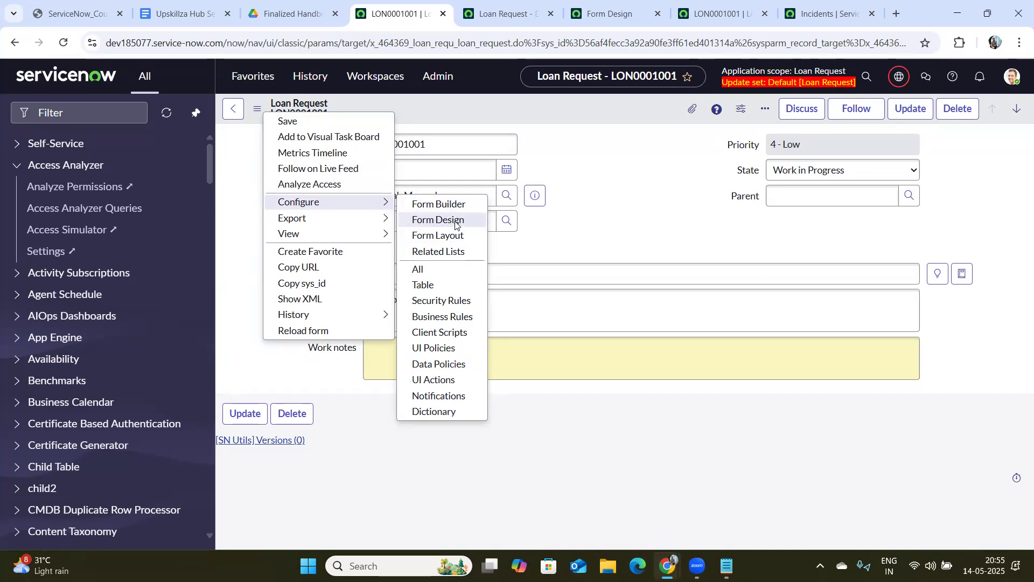
left_click(455, 222)
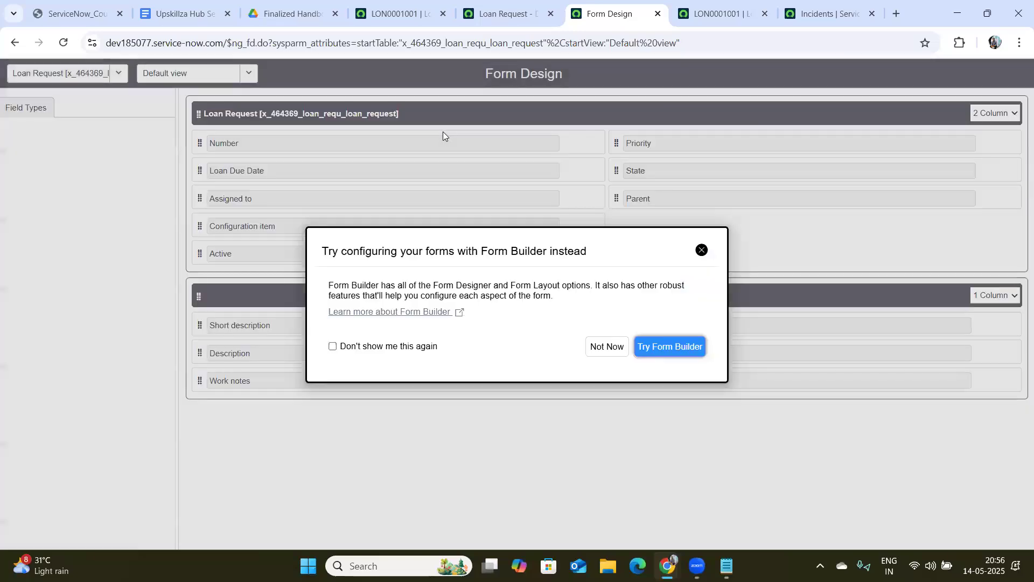
left_click(702, 251)
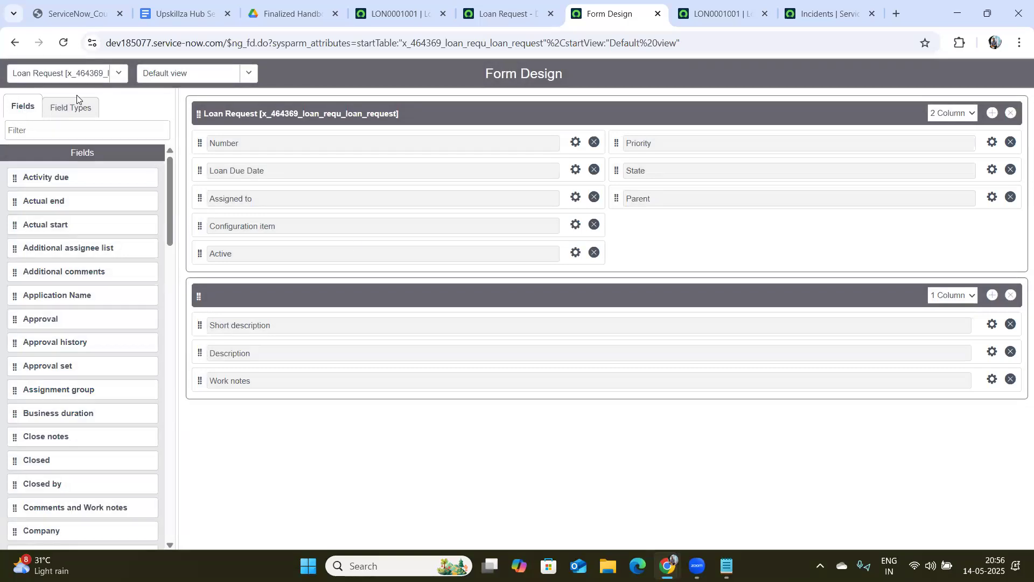
Step: Filter the field types by "ch" and add a new Choice field below Parent in the Loan Request section
left_click(72, 130)
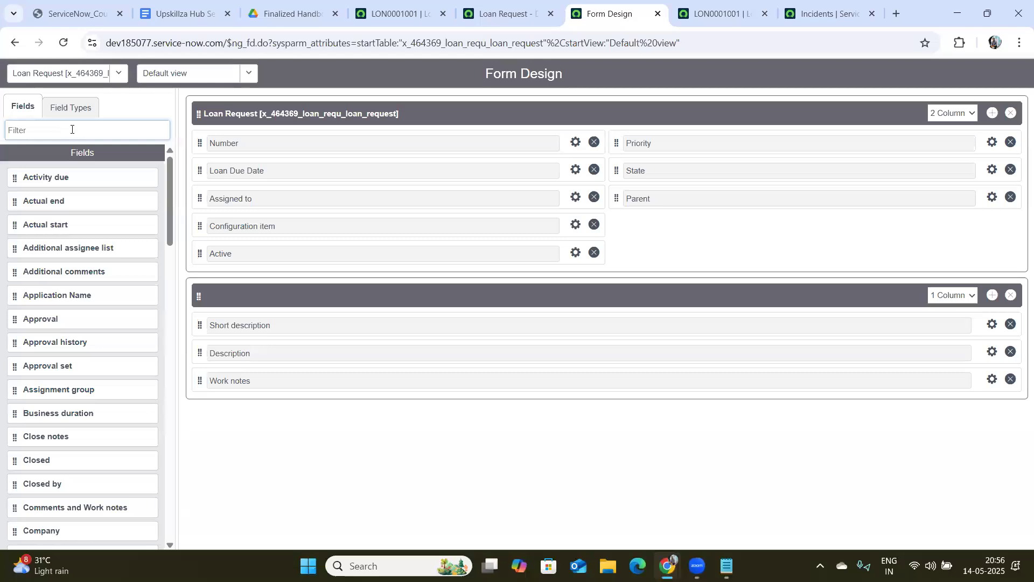
type("Ch")
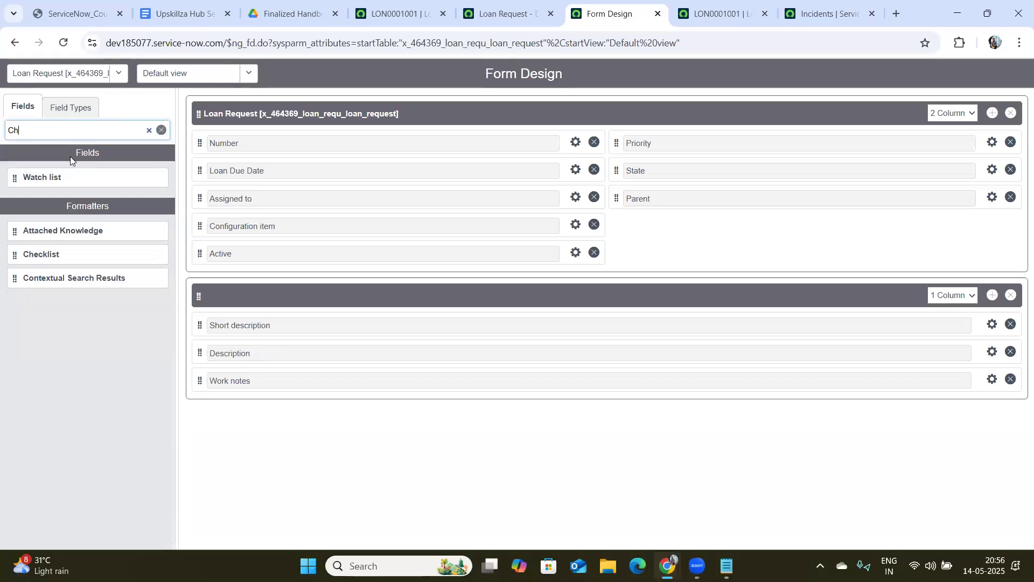
left_click(70, 109)
left_click(76, 129)
type("ch")
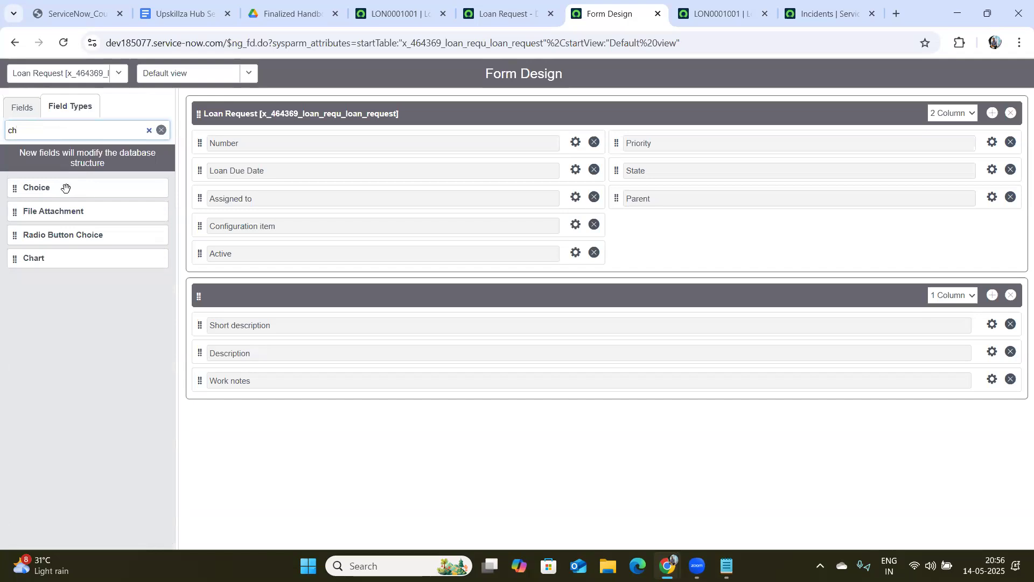
left_click_drag(66, 188, 704, 226)
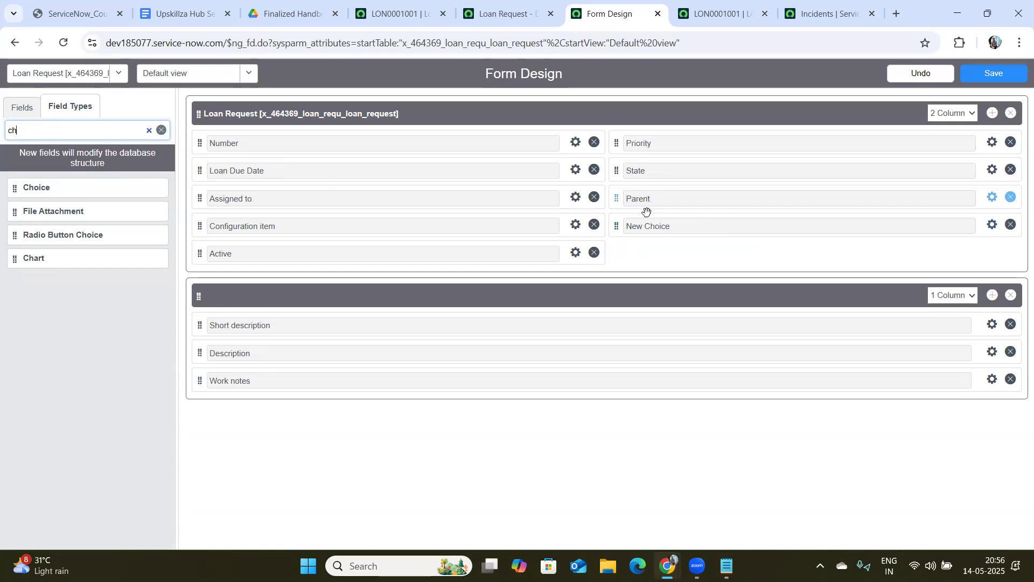
Step: Open the properties of the new Choice field and clear its default label
left_click(644, 225)
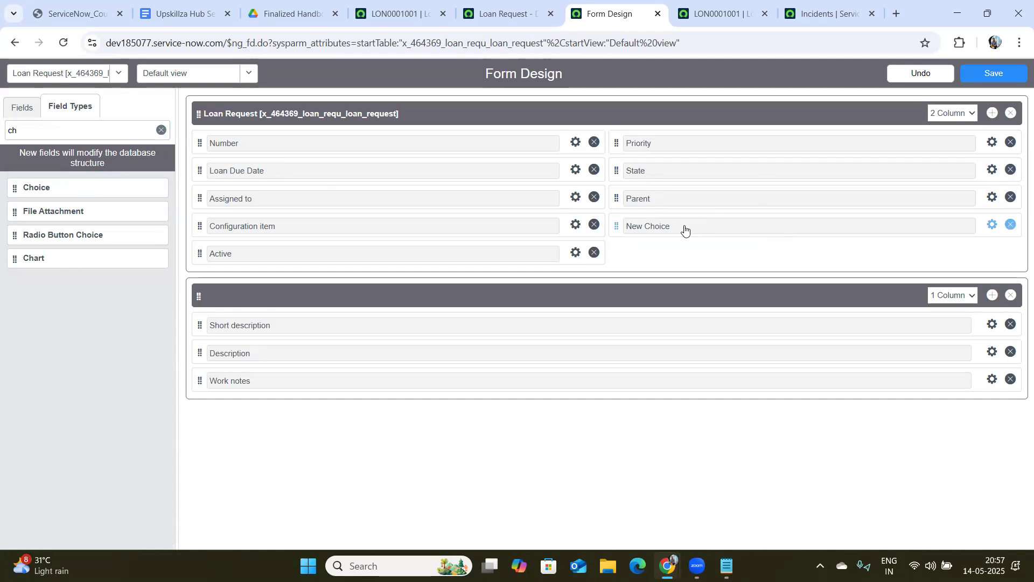
left_click(993, 226)
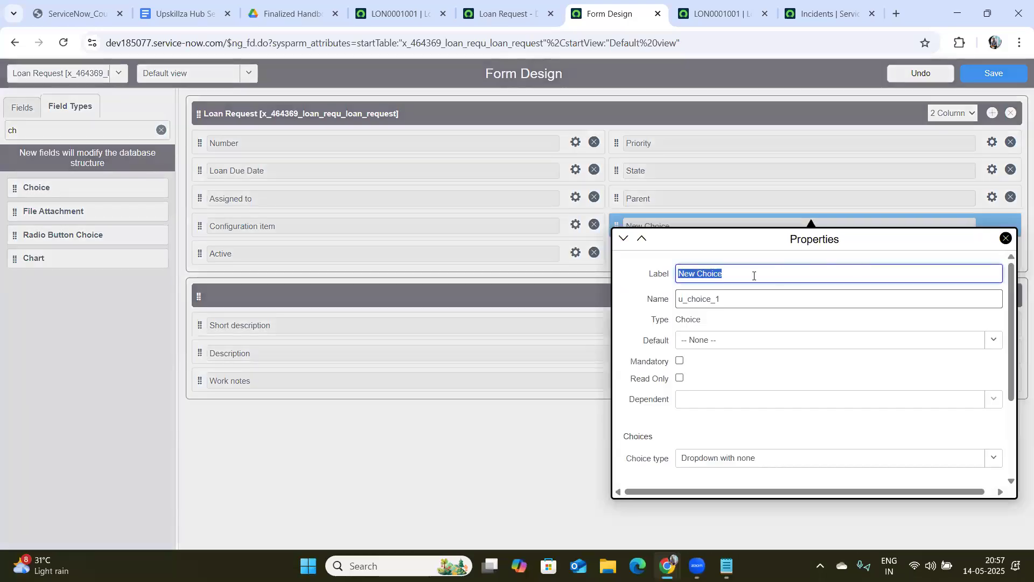
key("BackSpace")
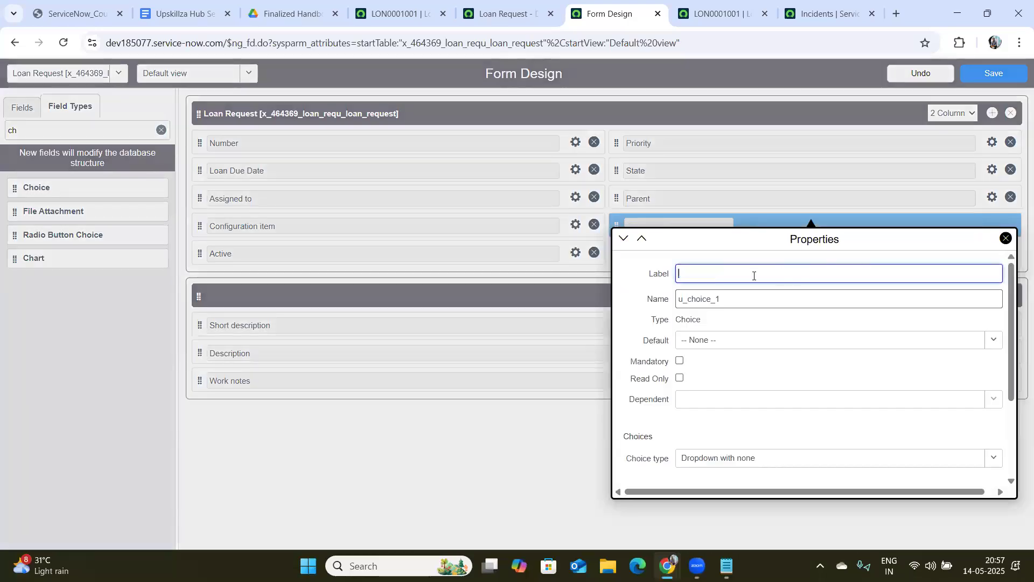
Step: Review the Form Builder layout, the loan request record and the incident list, then return to the Choice field's properties in Form Design
left_click(525, 12)
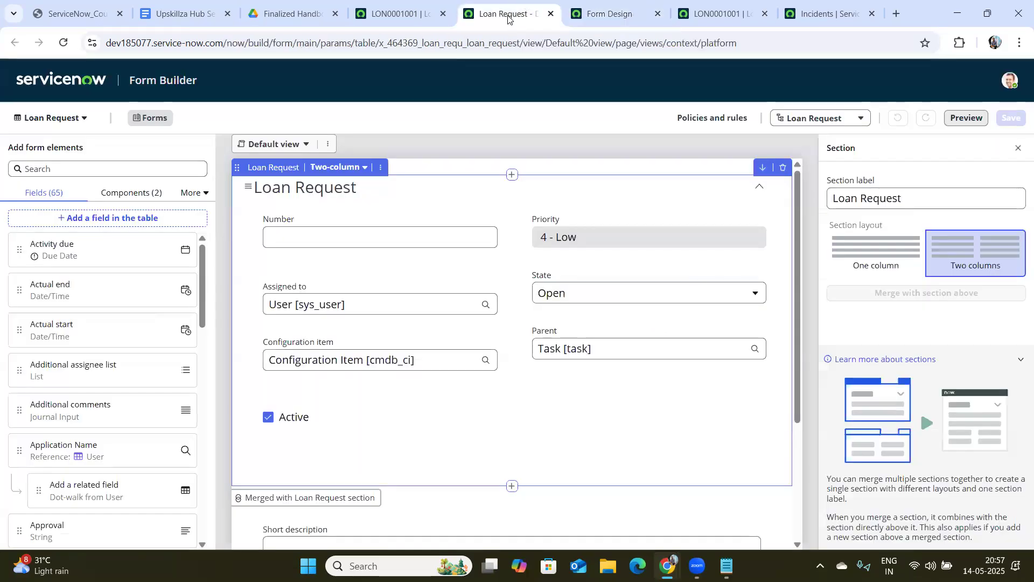
left_click(388, 16)
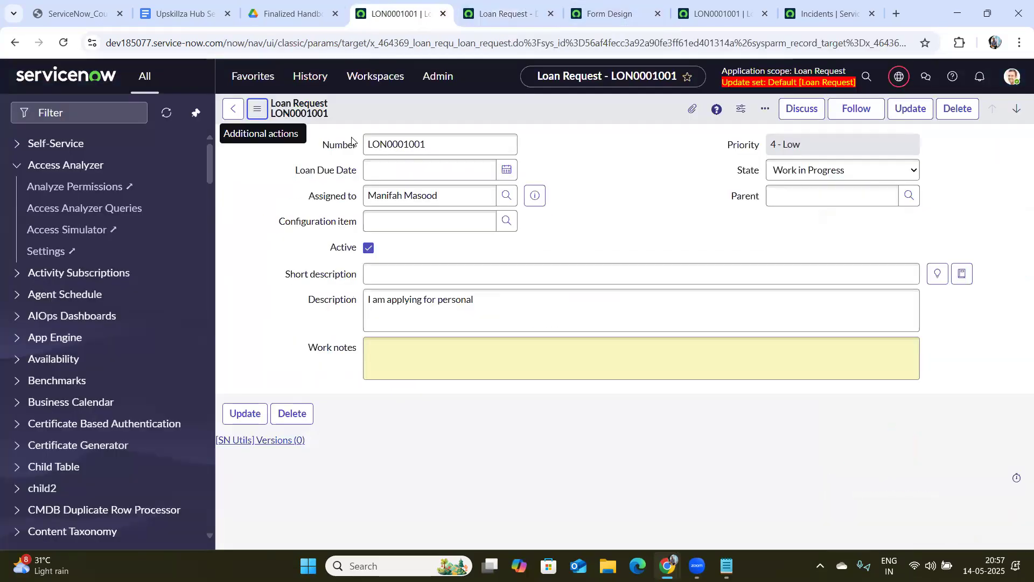
left_click(349, 174)
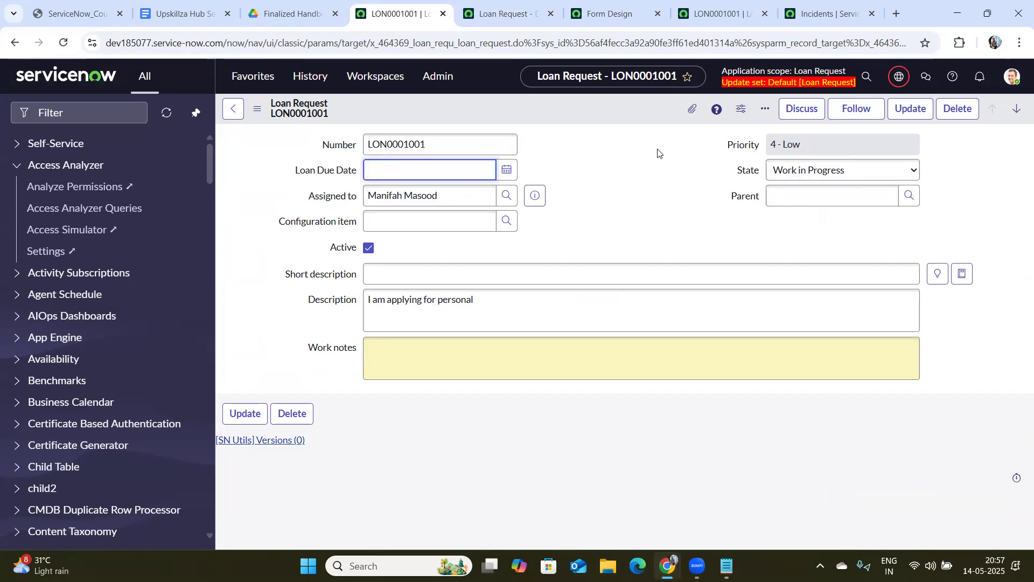
left_click(822, 6)
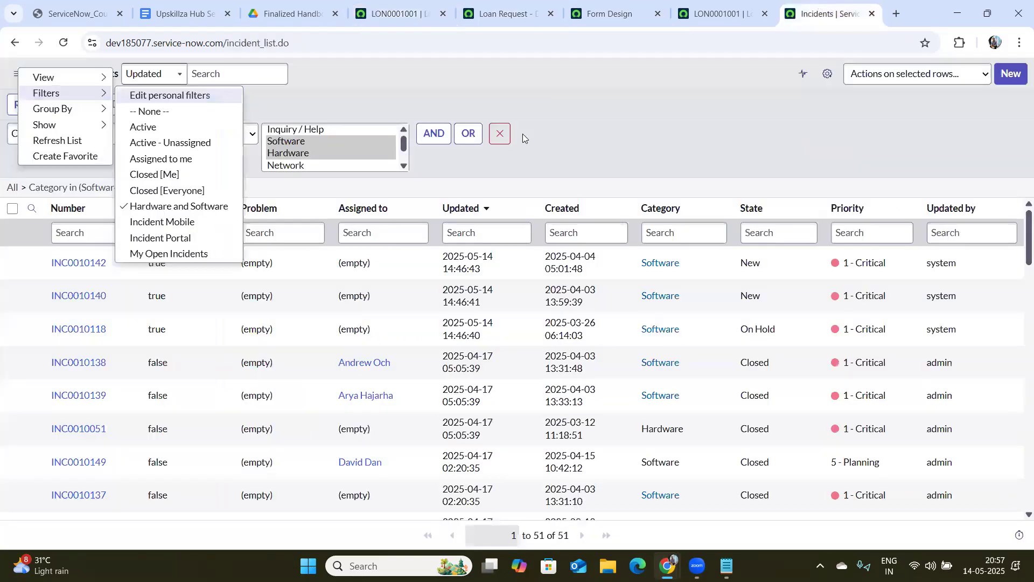
left_click(703, 6)
left_click(625, 7)
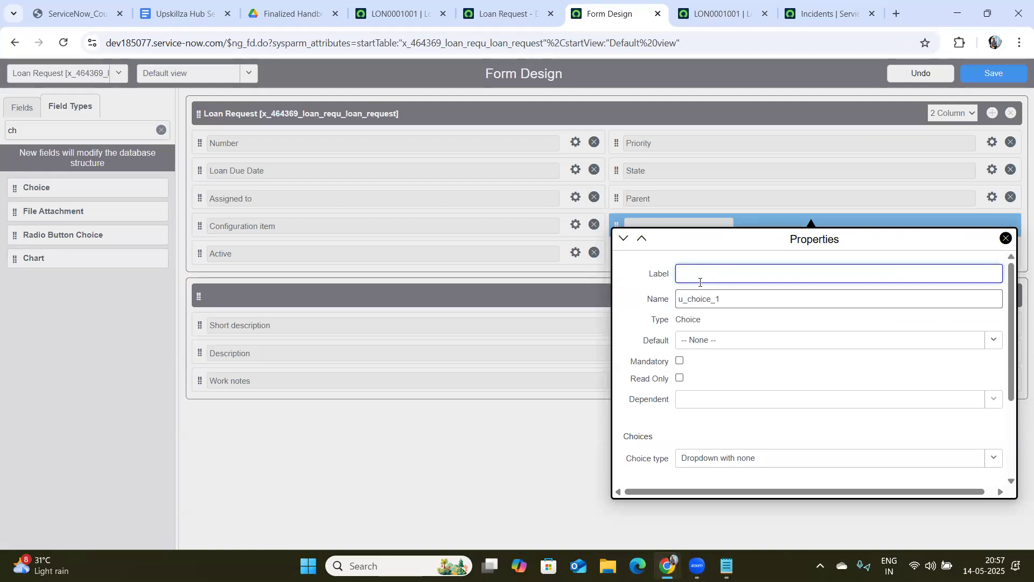
Step: Label the new Choice field Loan Type
type("Lo")
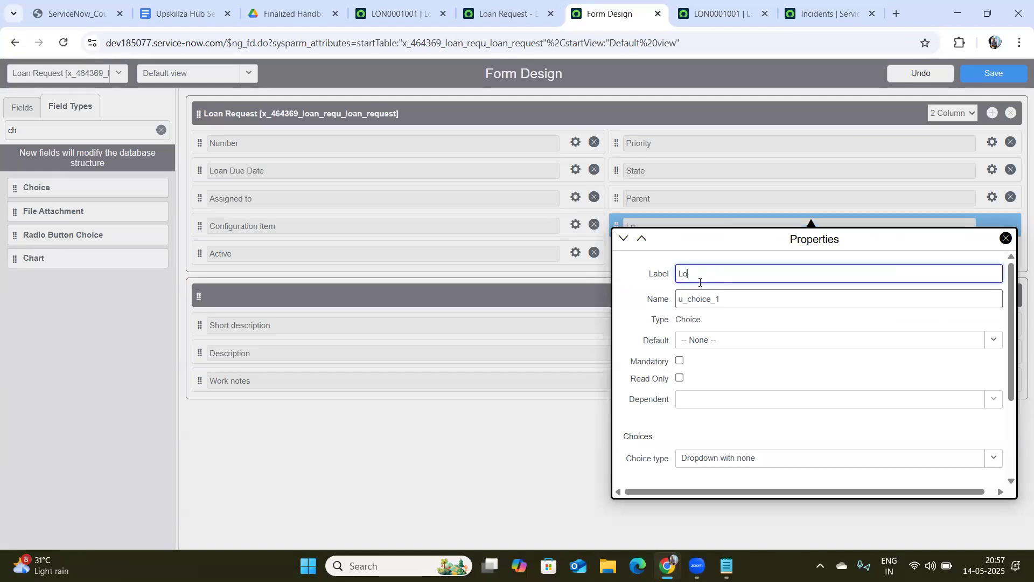
type("an Type")
key("Tab")
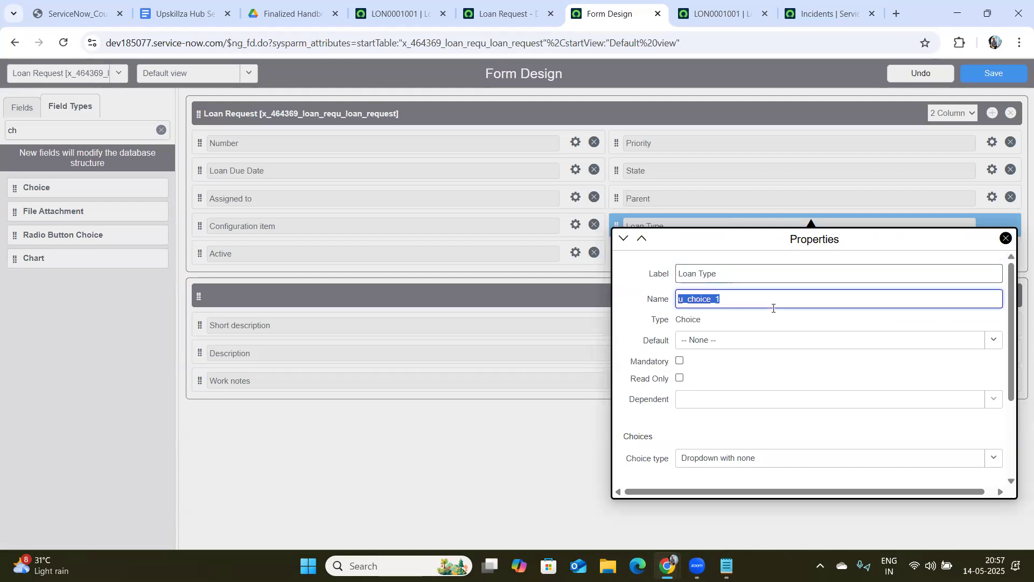
Step: Set the Loan Type field's name to u_loan_type
left_click(730, 299)
left_click_drag(730, 300, 675, 307)
left_click(760, 296)
left_click_drag(731, 300, 689, 301)
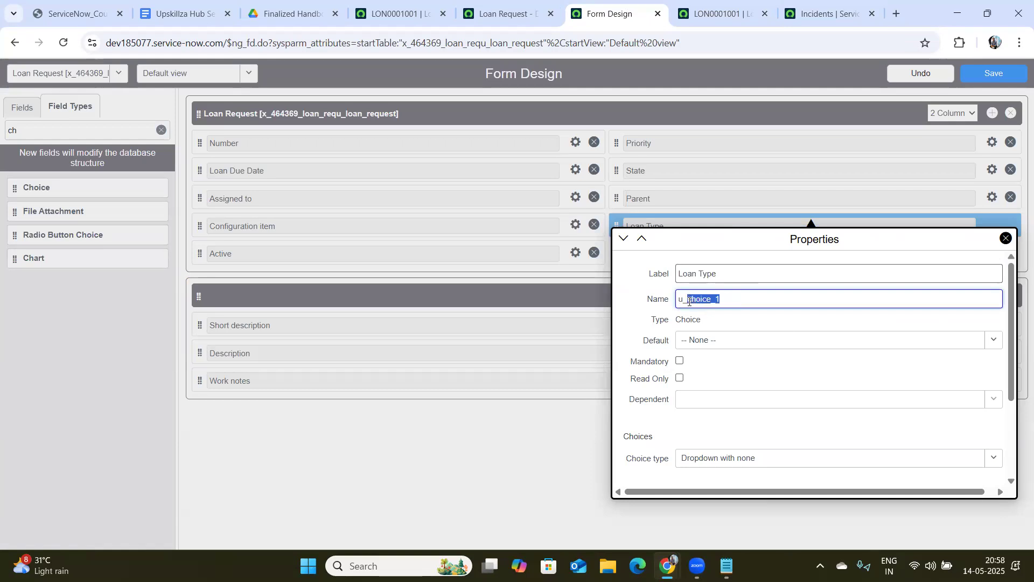
key("BackSpace")
double_click(681, 301)
left_click(694, 301)
double_click(700, 300)
left_click_drag(698, 300, 725, 280)
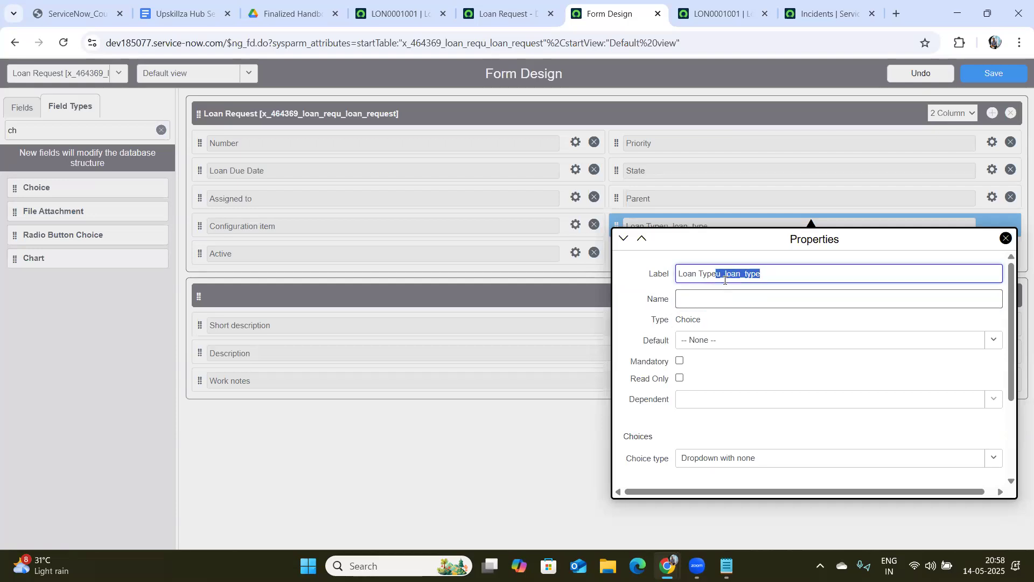
key("ctrl+z")
left_click(741, 304)
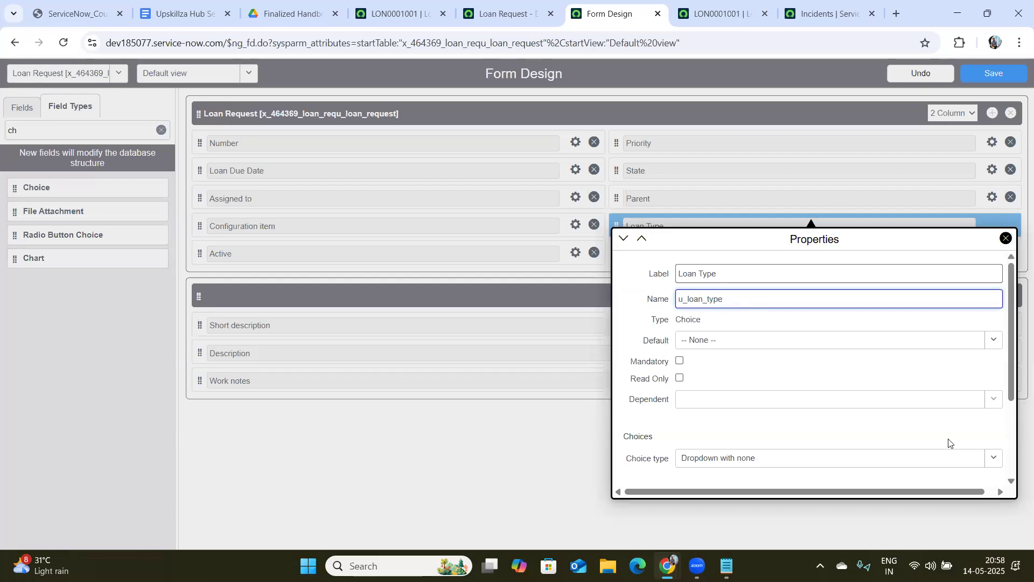
Step: Review the Loan Type field's name and the options offered for its default value
double_click(729, 299)
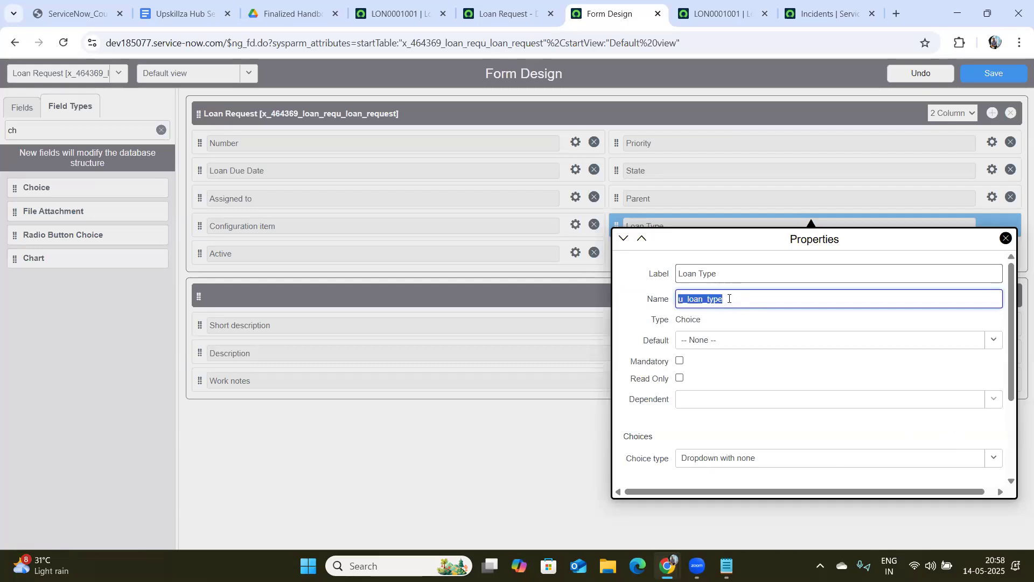
double_click(750, 302)
mouse_move(1009, 352)
left_mouse_down()
mouse_move(1018, 401)
mouse_move(1018, 358)
left_mouse_up()
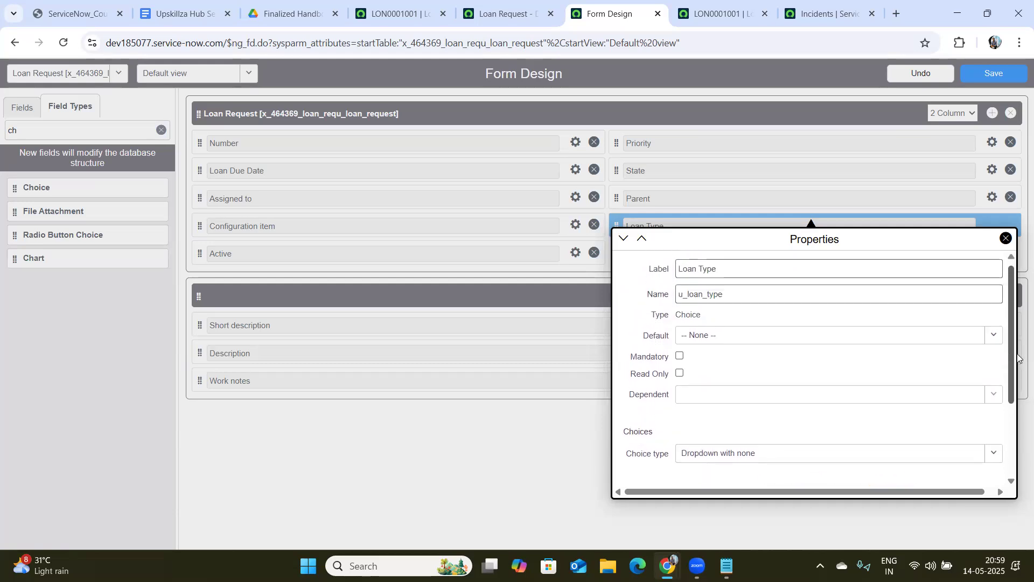
left_click(722, 335)
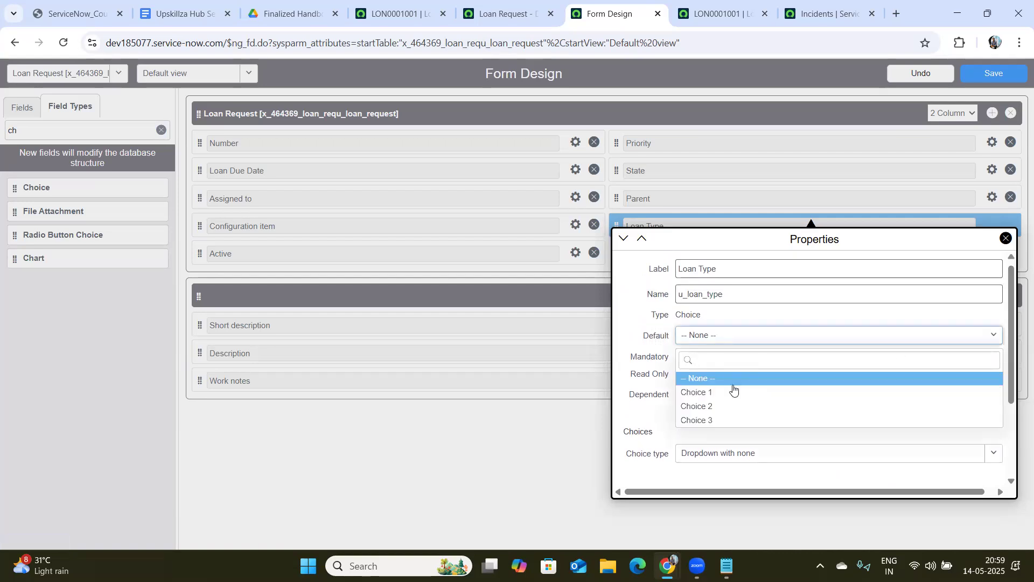
left_click(726, 315)
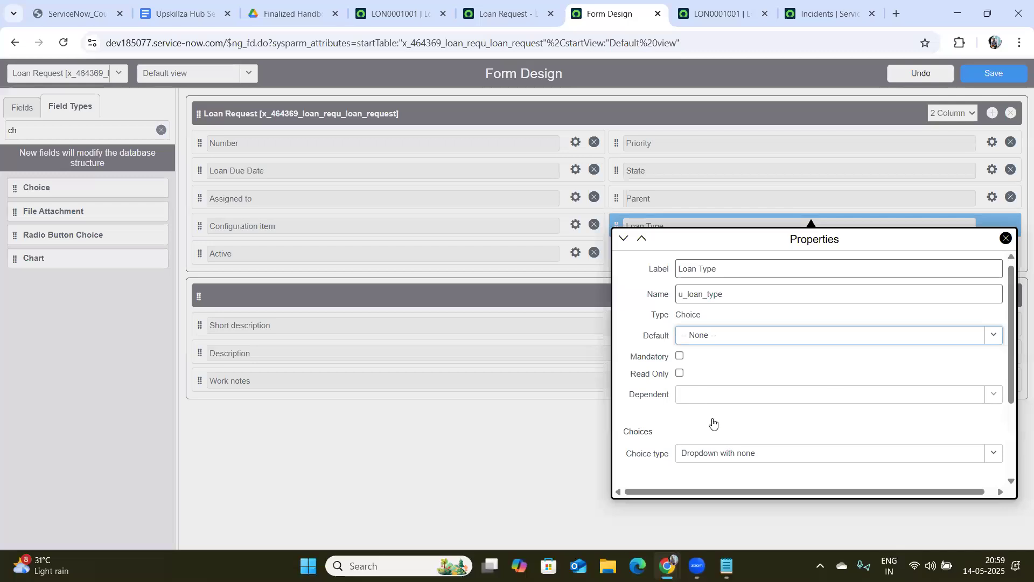
Step: Replace the label of the field's first choice with Personal Loan
left_click(1013, 387)
scroll(1012, 387, "down", 3)
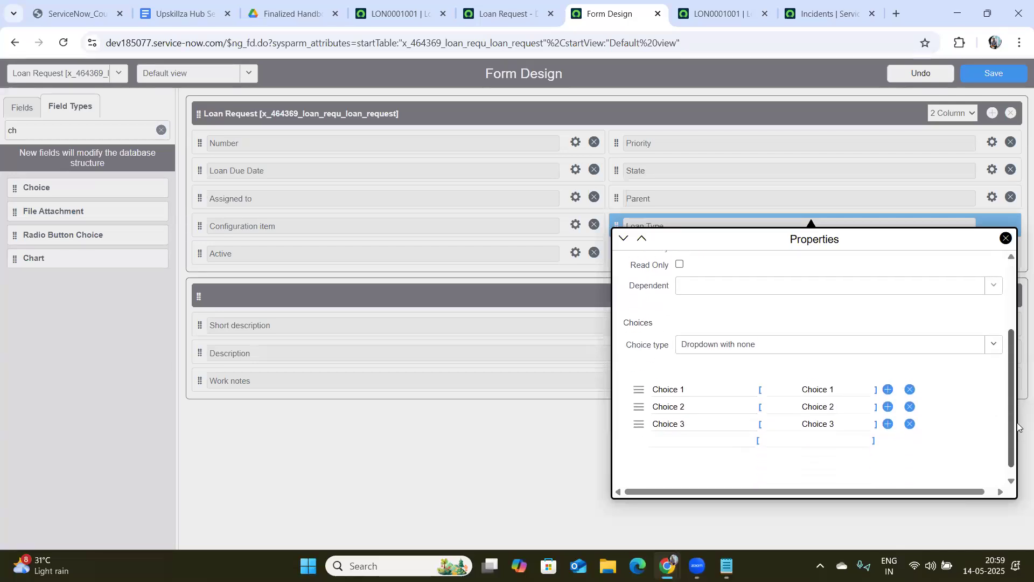
triple_click(686, 379)
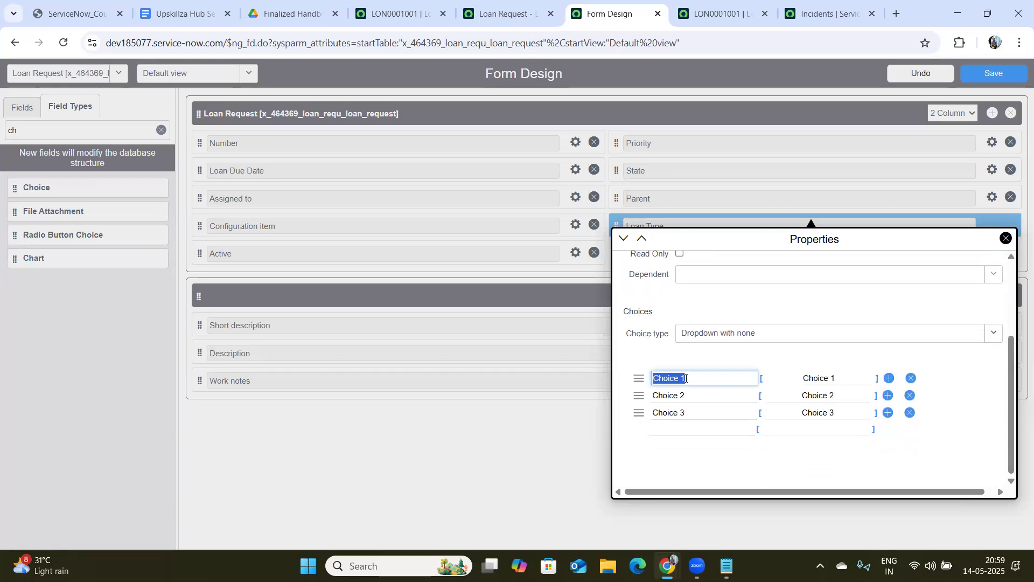
key("BackSpace")
type("Loan")
key("BackSpace")
key("BackSpace")
key("BackSpace")
key("BackSpace")
type("Personal Loan")
Step: Replace the label of the field's second choice with Car Loan
left_click(708, 399)
key("ctrl+a")
key("BackSpace")
type("Car ")
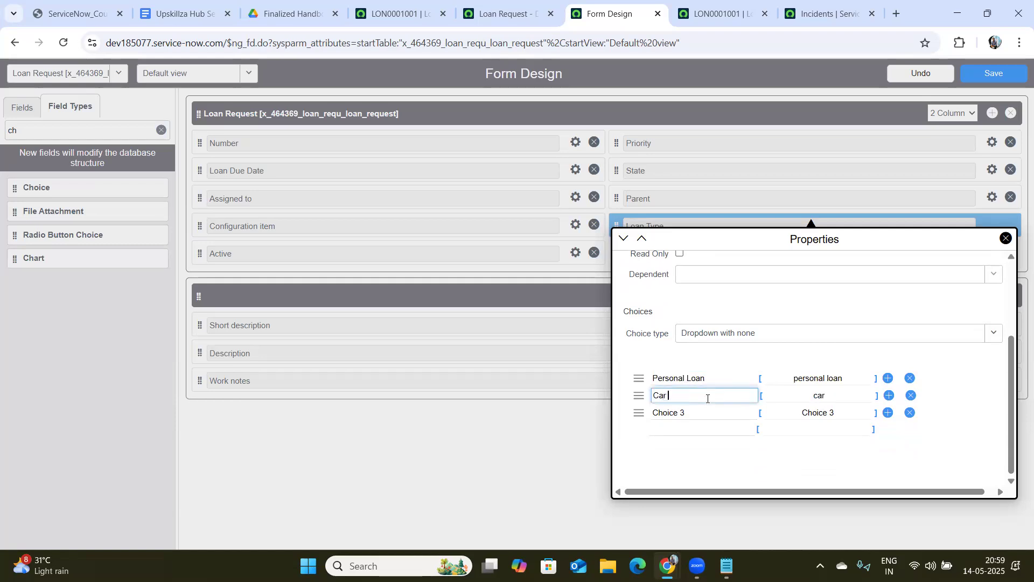
type("Loan")
Step: Replace the label of the field's third choice with Home Loan
left_click(700, 410)
key("ctrl+a")
key("BackSpace")
type("HOme")
key("BackSpace")
key("BackSpace")
key("BackSpace")
key("BackSpace")
type("Home Loan")
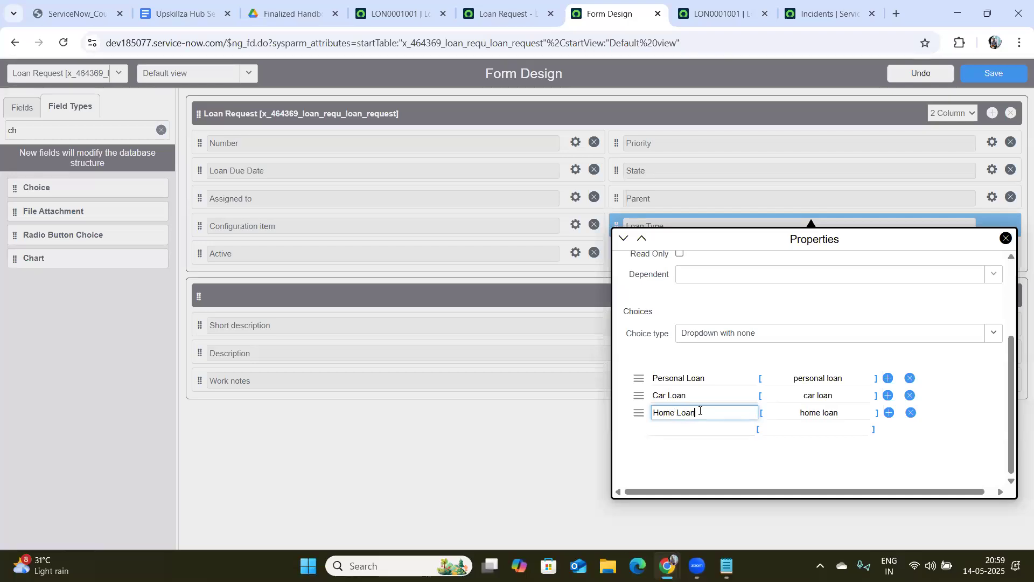
left_click(743, 475)
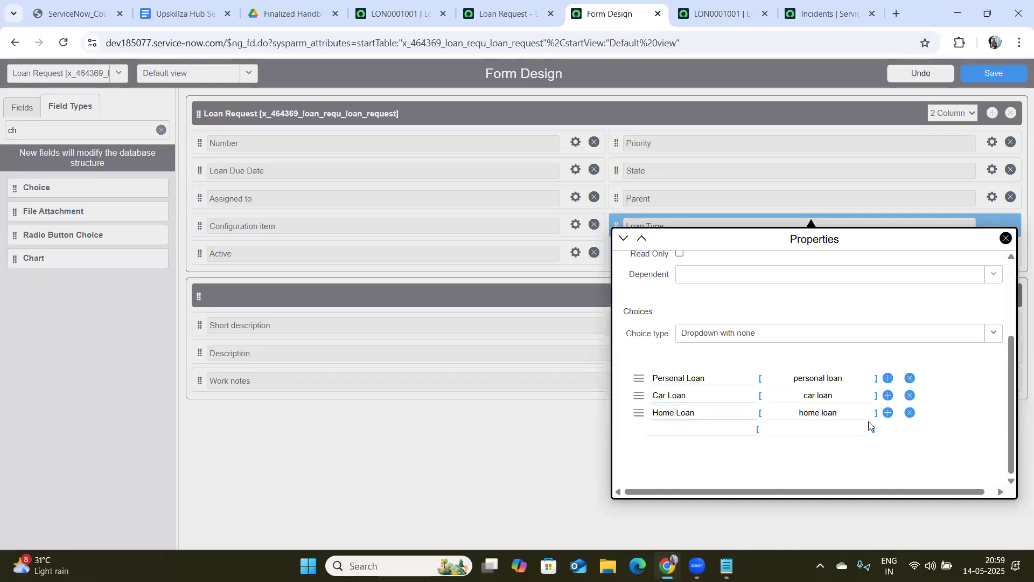
Step: Choose Dropdown with none as Loan Type's choice type, close the properties and save the form
left_click_drag(1008, 384, 1011, 404)
left_click(706, 337)
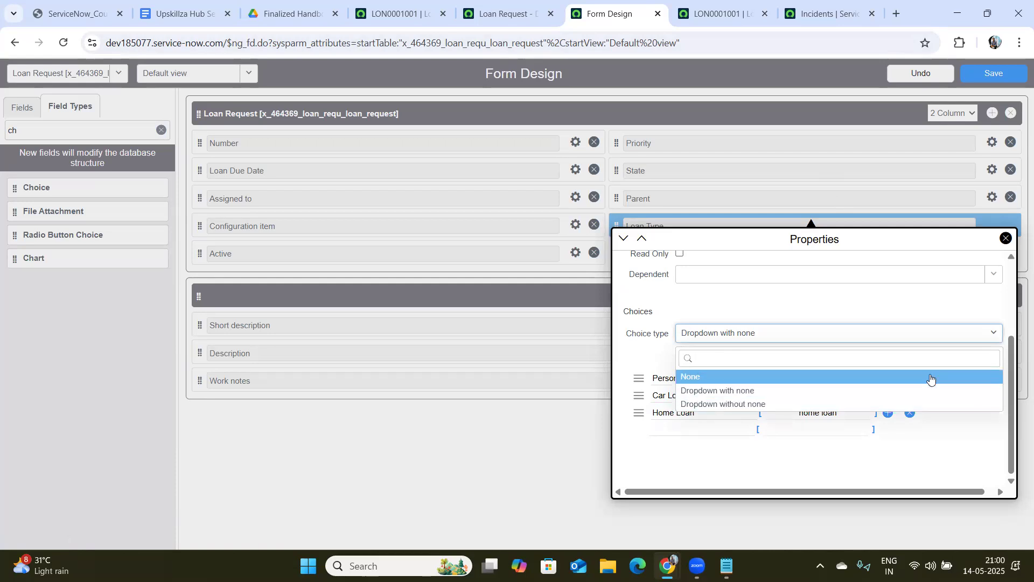
left_click(858, 391)
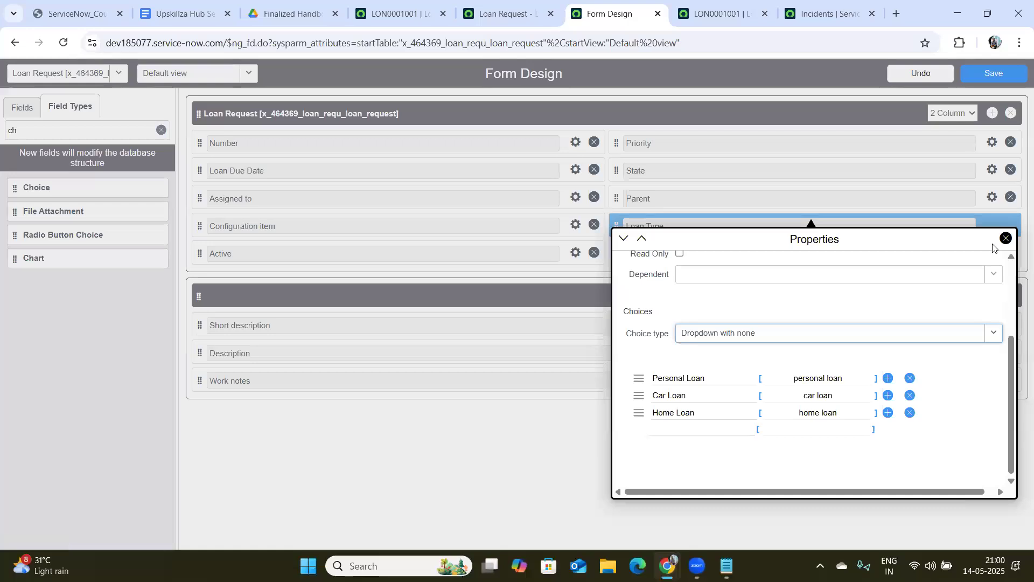
left_click(1005, 237)
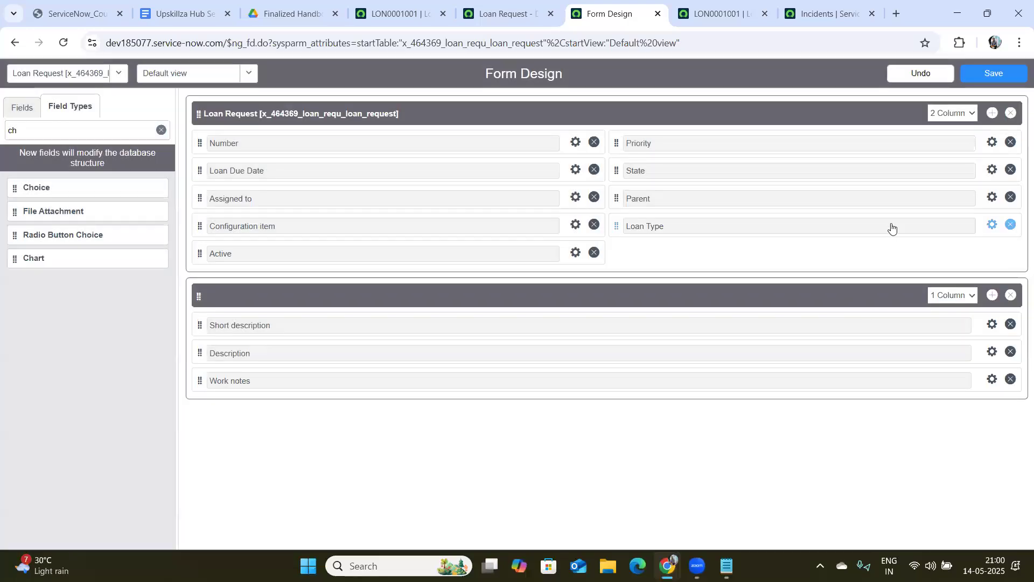
left_click(991, 82)
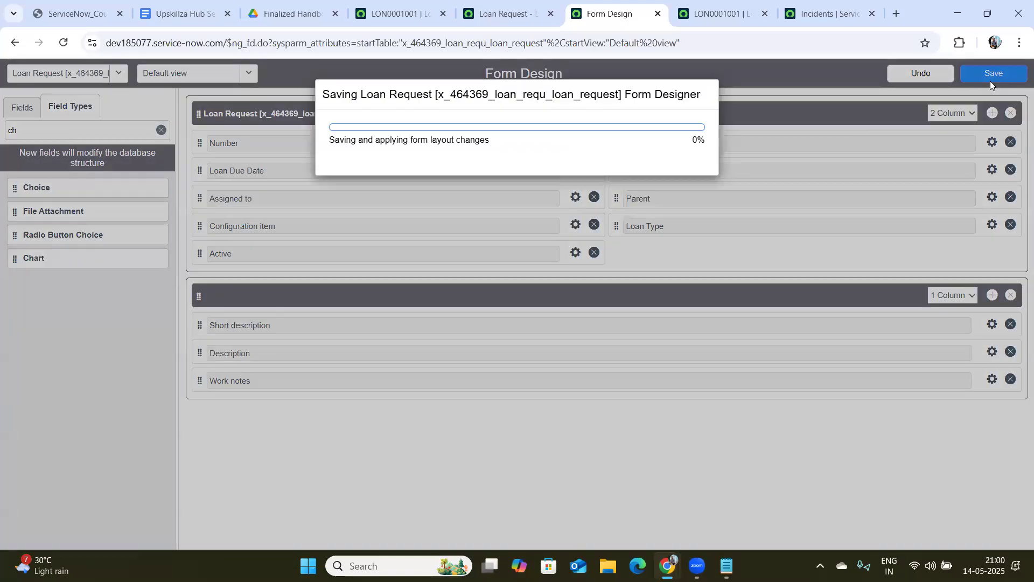
Step: Reload the loan request record and view the choices in its Loan Type field
left_click(708, 10)
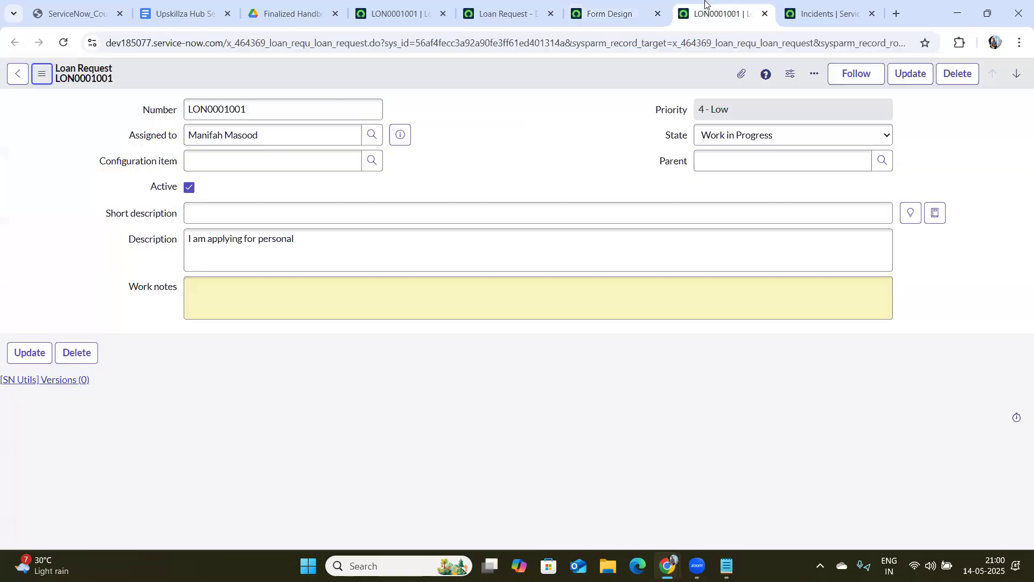
left_click(63, 42)
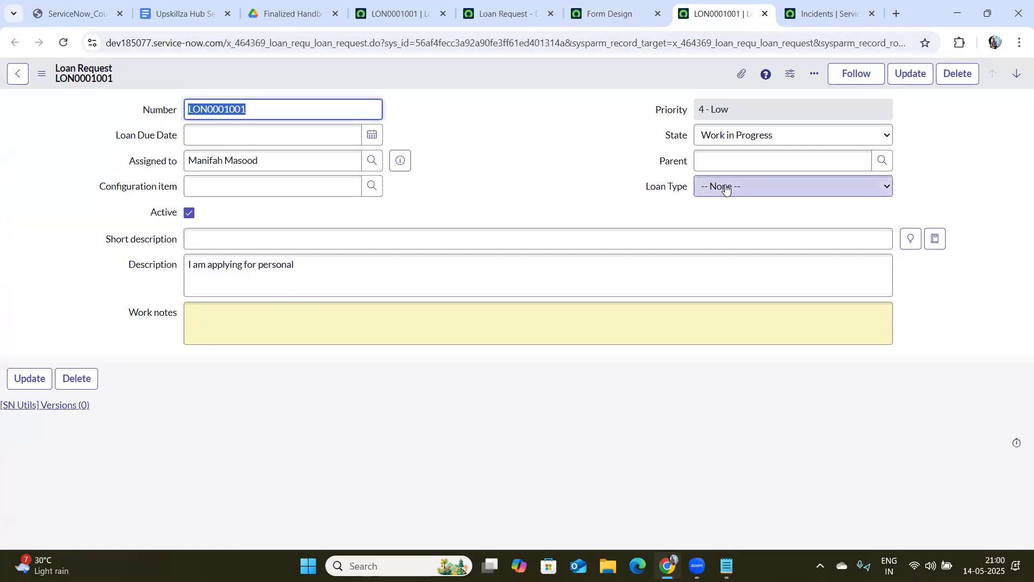
left_click(771, 188)
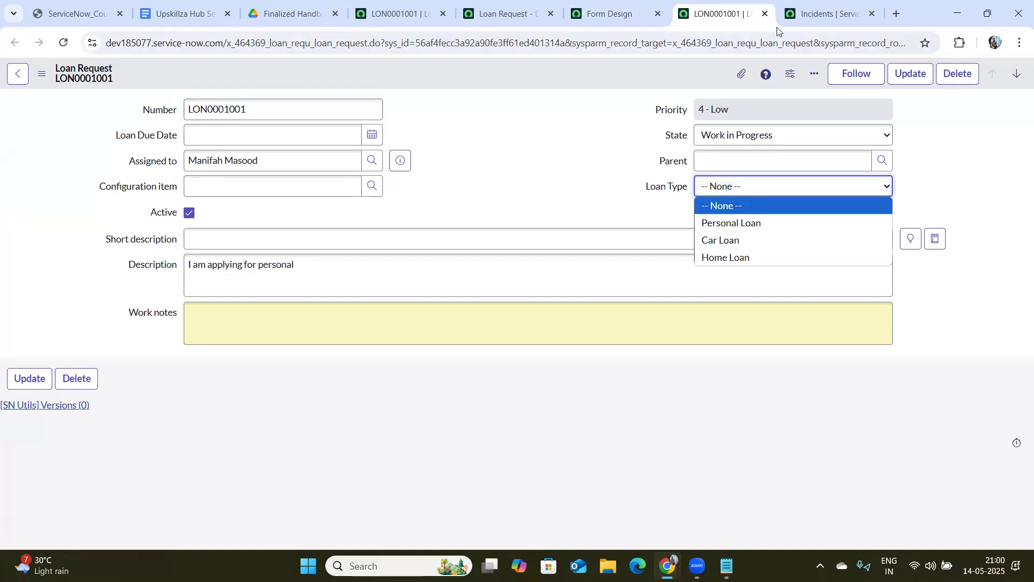
Step: Change Loan Type's choice type to Dropdown without none in Form Design and save the form
left_click(578, 3)
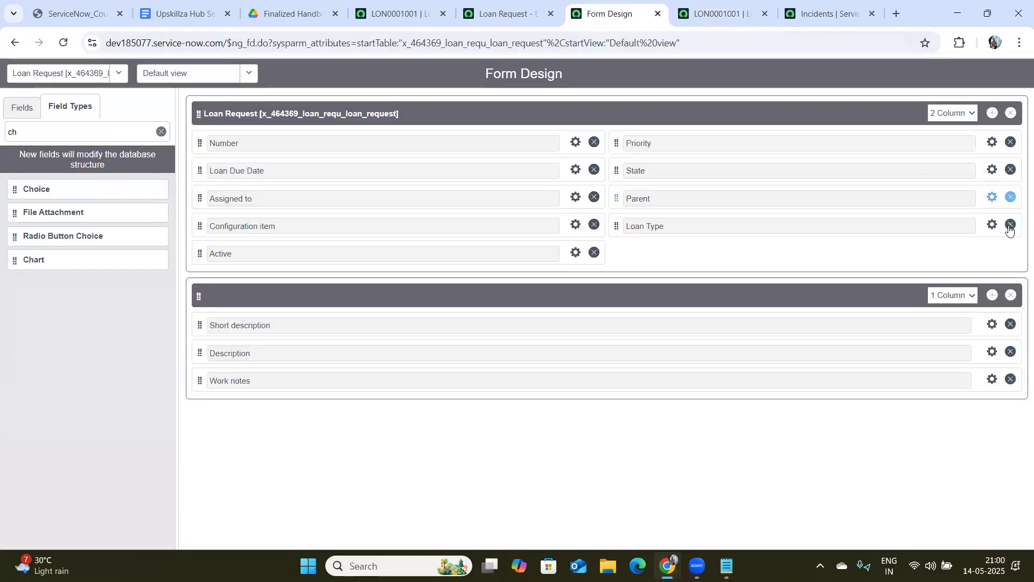
left_click(991, 226)
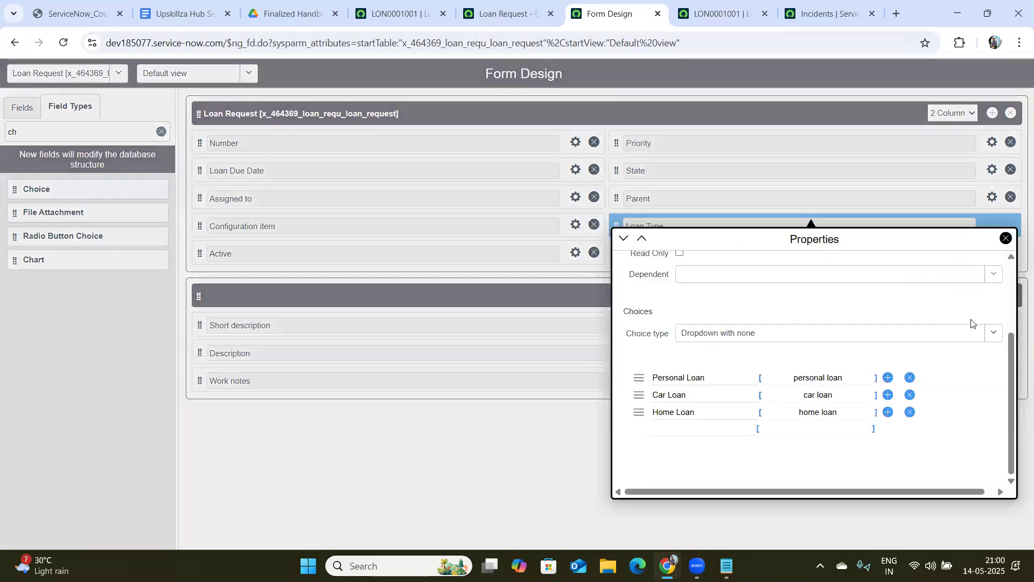
left_click_drag(1011, 340, 1018, 401)
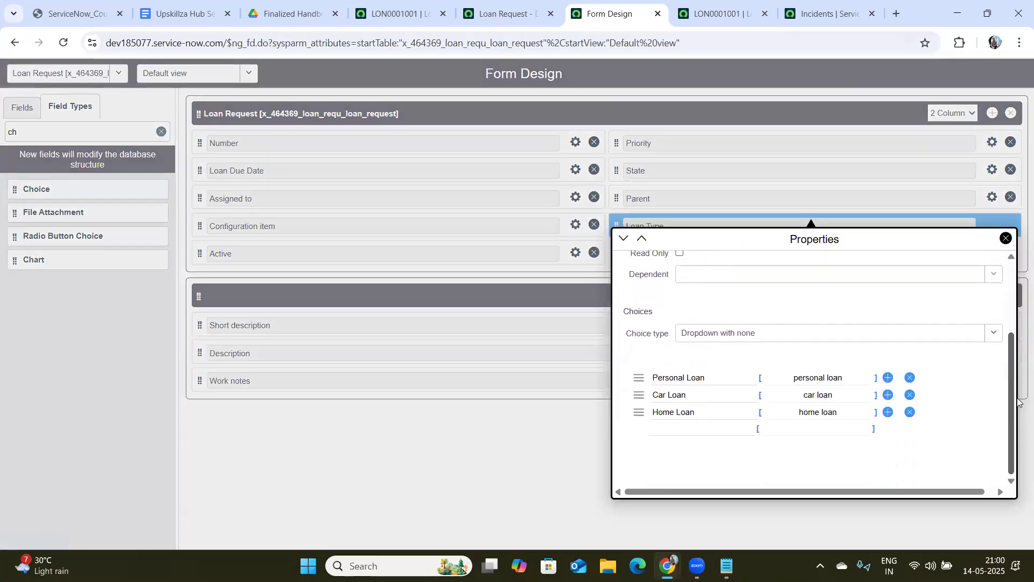
left_click(734, 339)
left_click(758, 403)
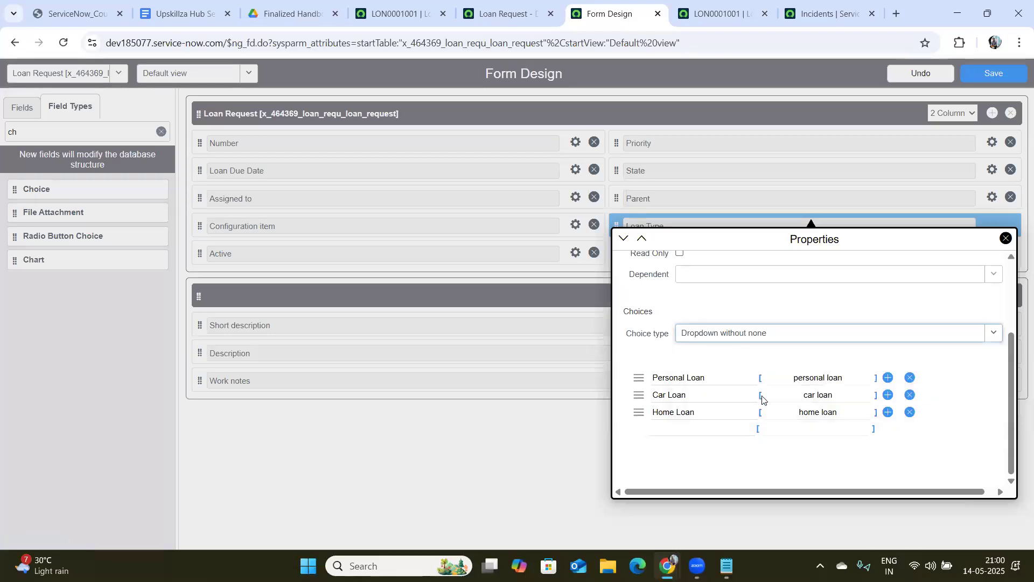
left_click(1005, 240)
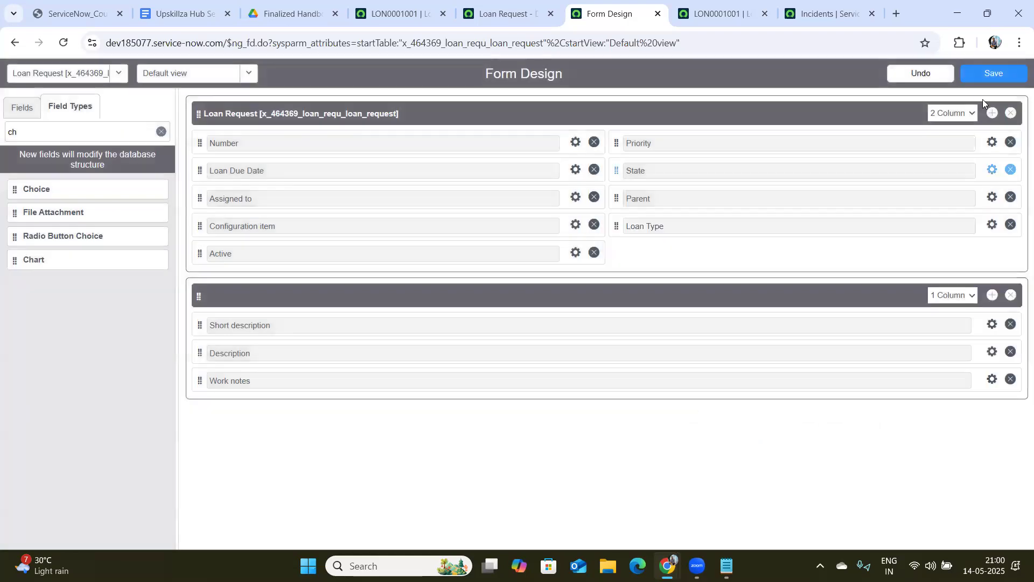
left_click(984, 80)
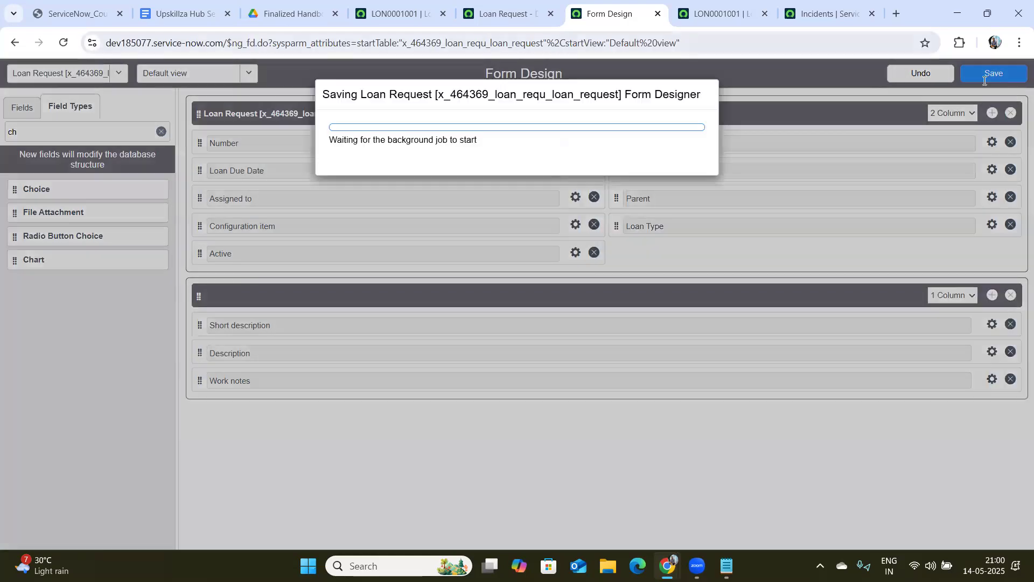
Step: Reload the loan request record and check which value Loan Type shows by default
left_click(706, 14)
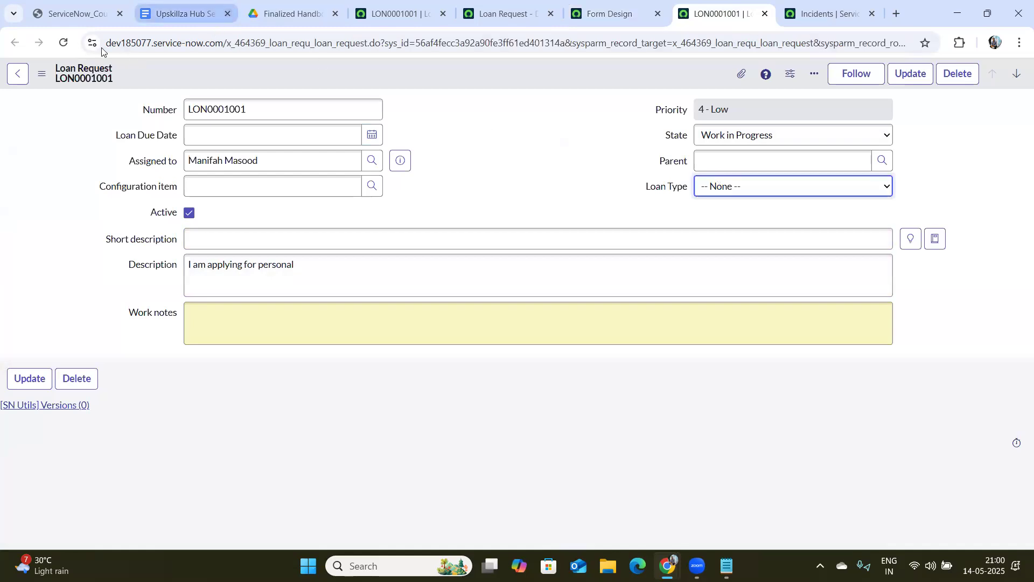
left_click(63, 45)
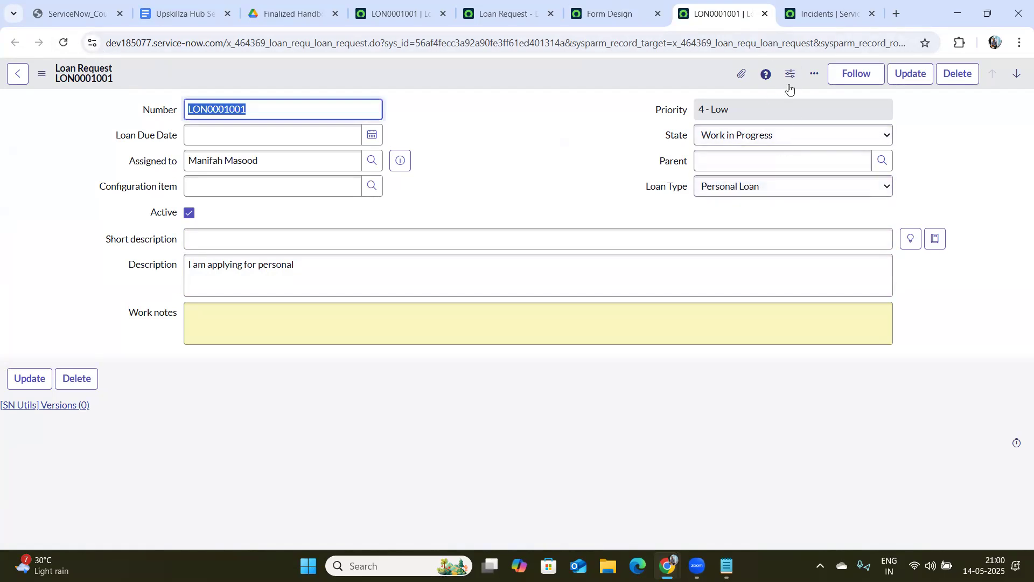
left_click(798, 19)
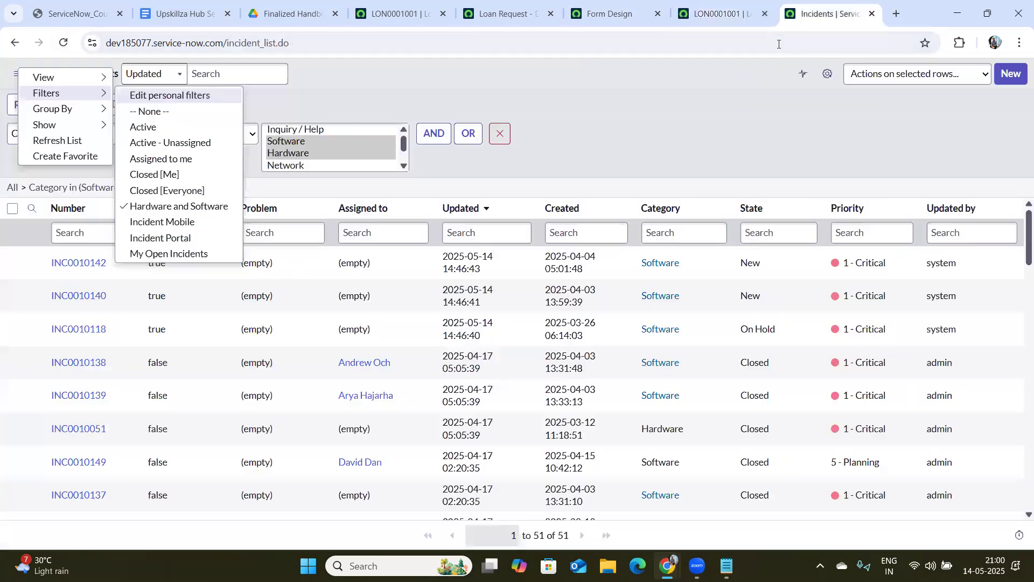
left_click(719, 14)
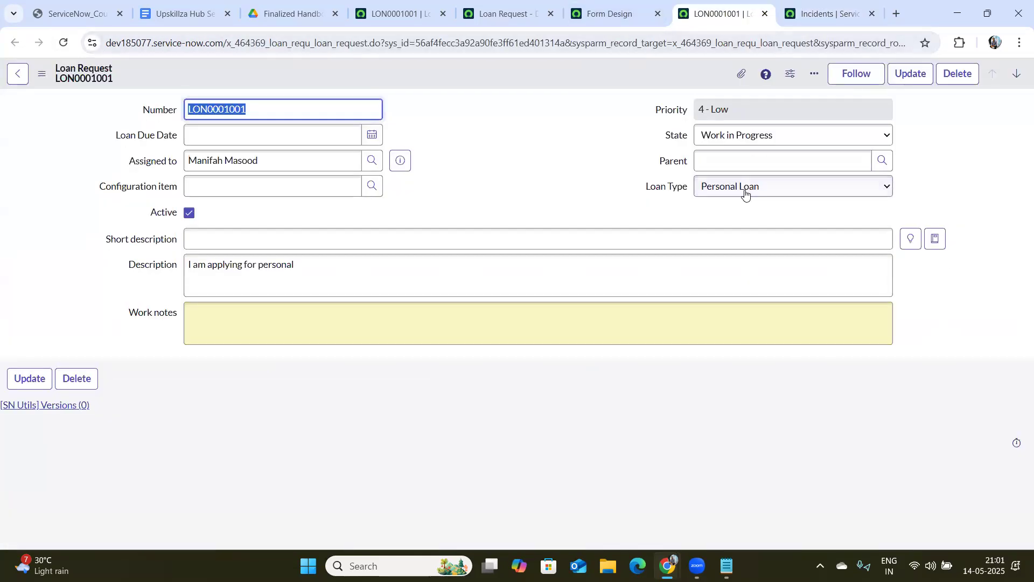
Step: Reopen Loan Type's properties in Form Design and review its default value, type and choice type
left_click(609, 14)
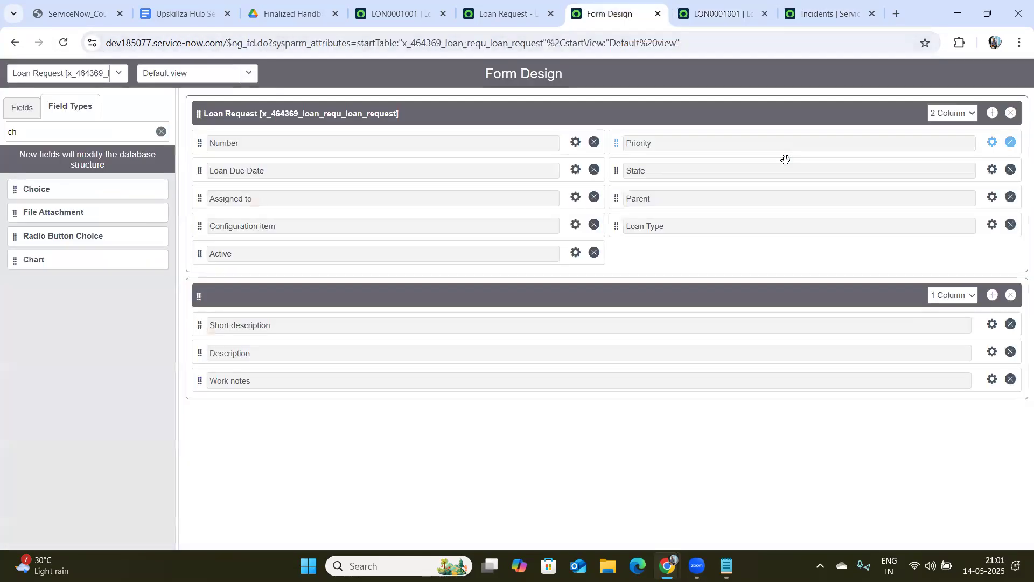
left_click(991, 226)
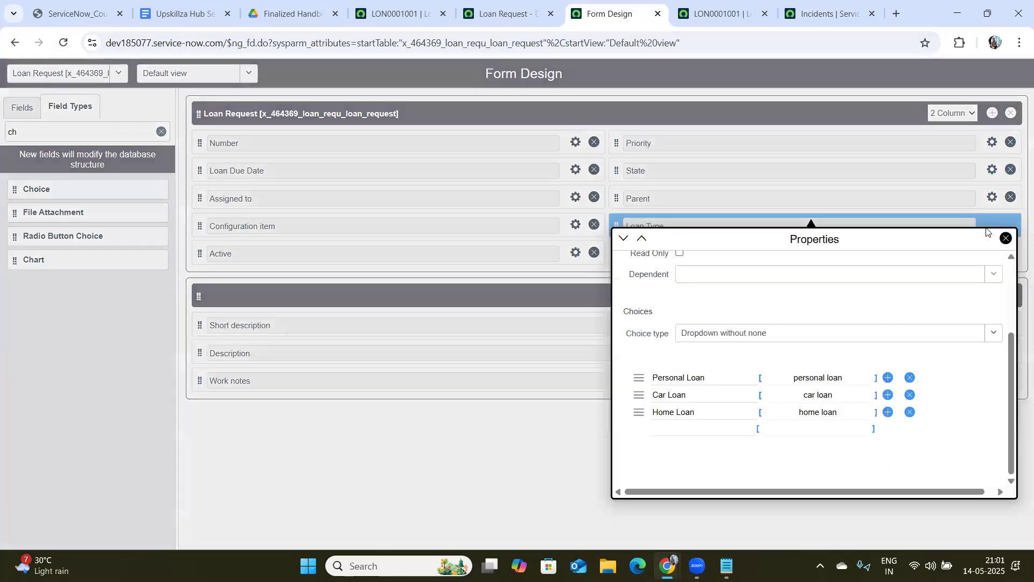
left_click(1005, 371)
scroll(1006, 380, "down", 1)
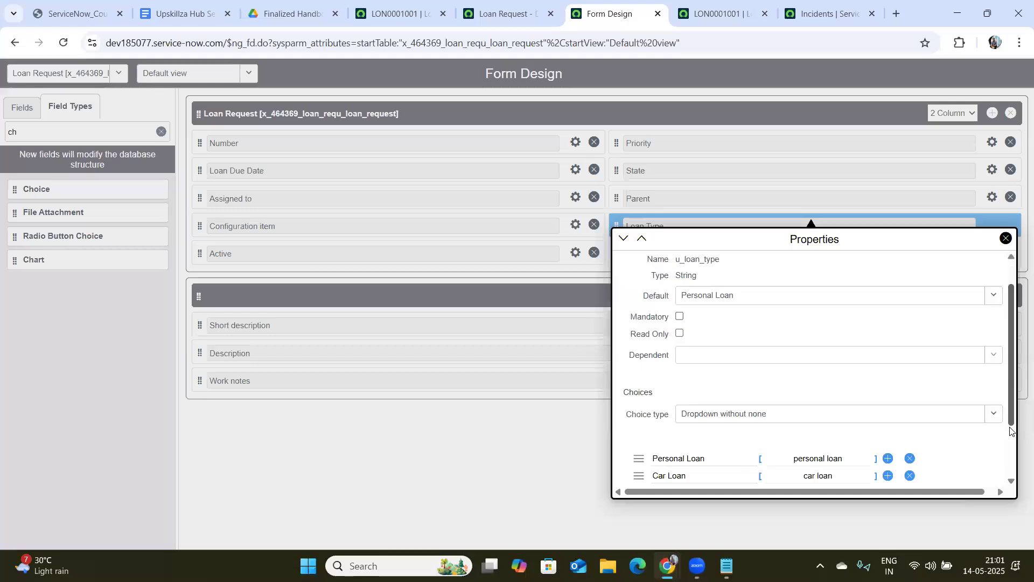
scroll(992, 365, "up", 1)
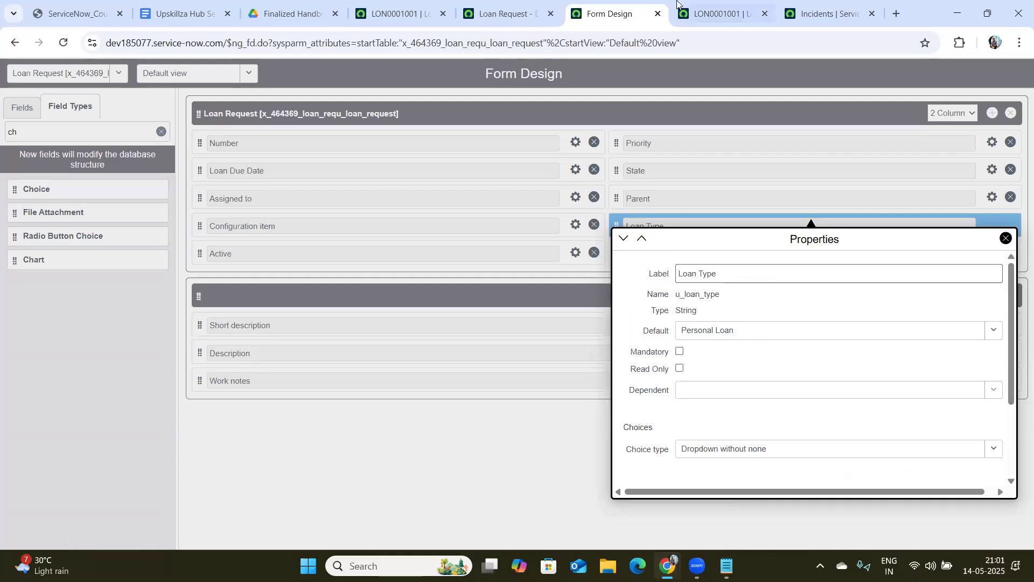
Step: View the Loan Type choices on the loan request record and look at the form's Configure options
left_click(722, 13)
left_click(814, 186)
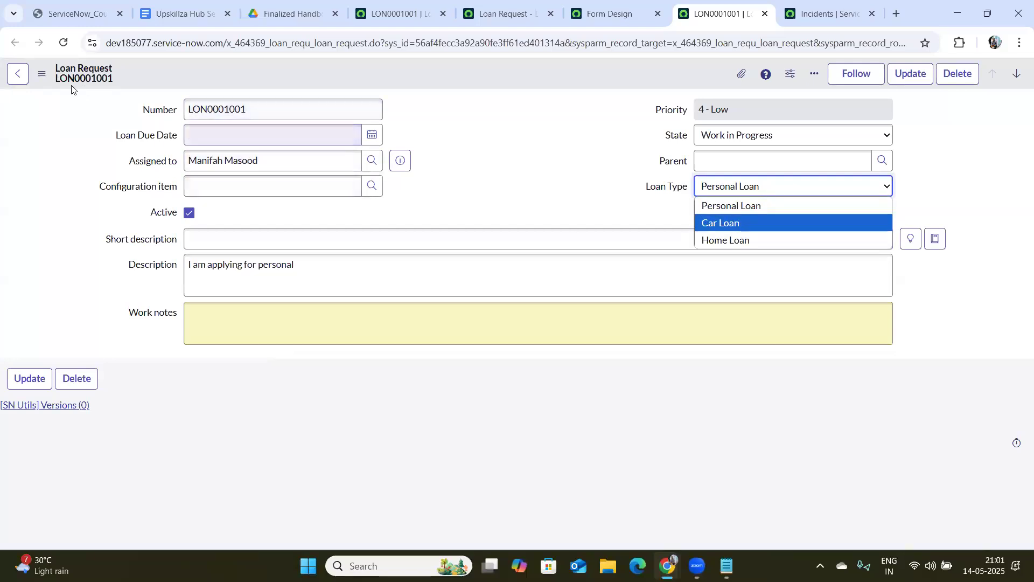
left_click(41, 73)
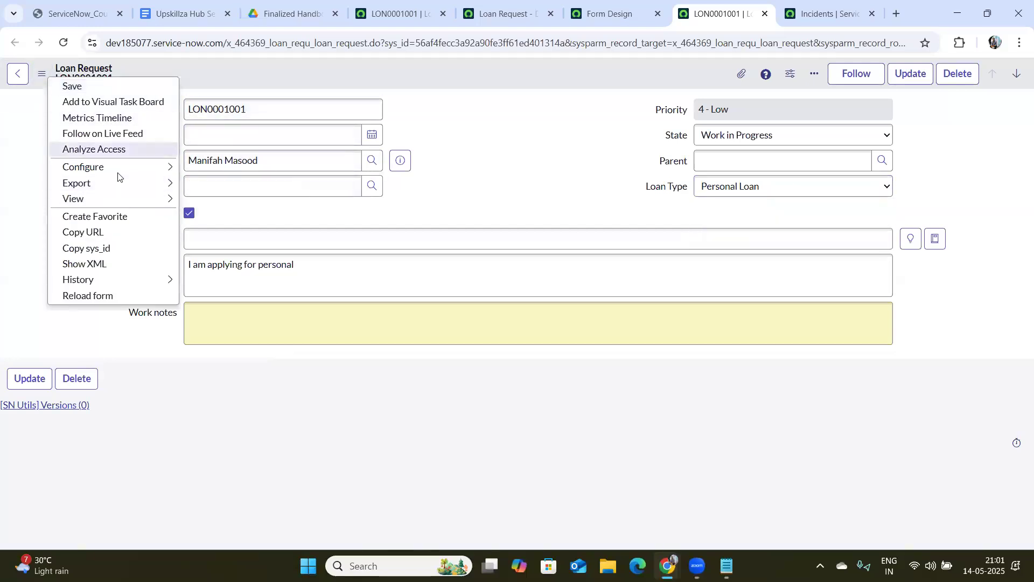
mouse_move(125, 168)
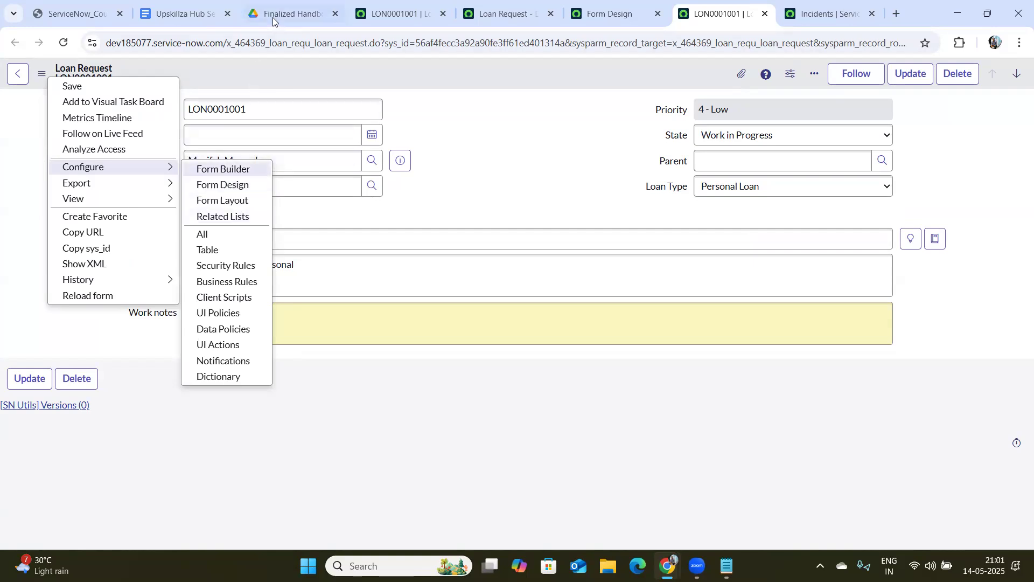
key("Escape")
Step: Switch to the ServiceNow course curriculum PDF and review the topics listed under Lesson 9 - Forms
key("ctrl+1")
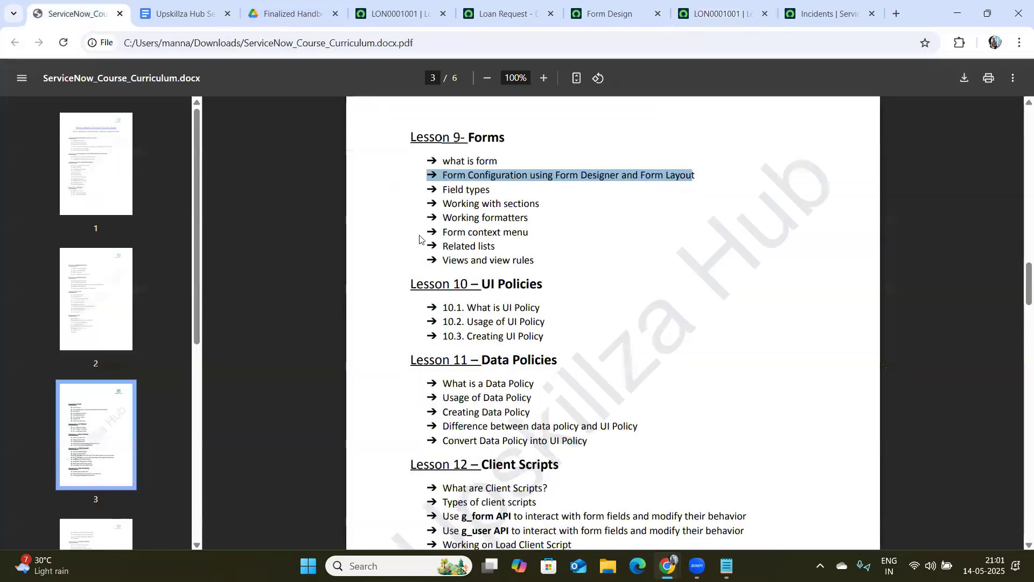
left_click(419, 239)
scroll(422, 236, "up", 1)
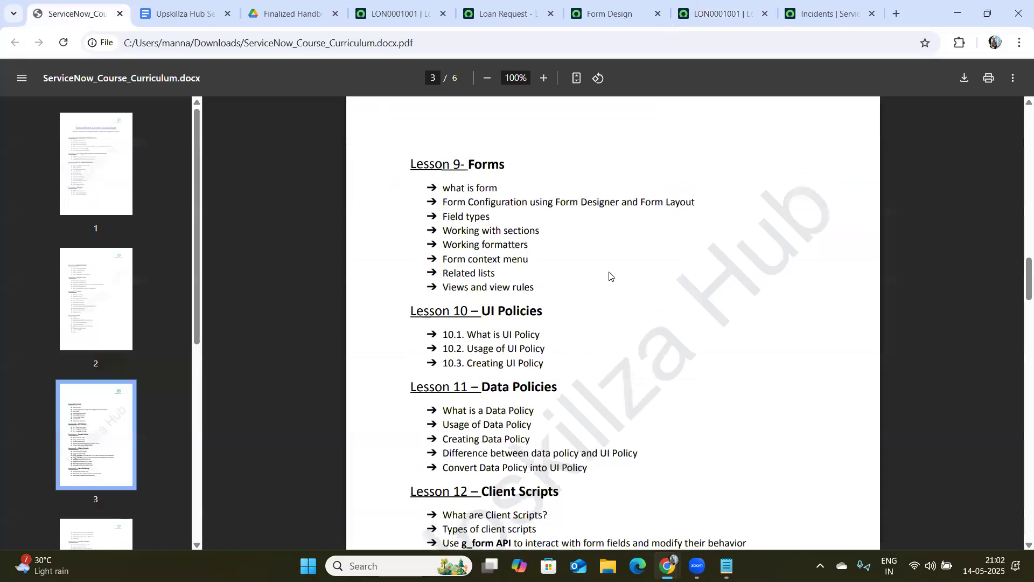
scroll(610, 276, "up", 2)
scroll(609, 276, "up", 1)
scroll(609, 277, "up", 1)
scroll(609, 276, "down", 3)
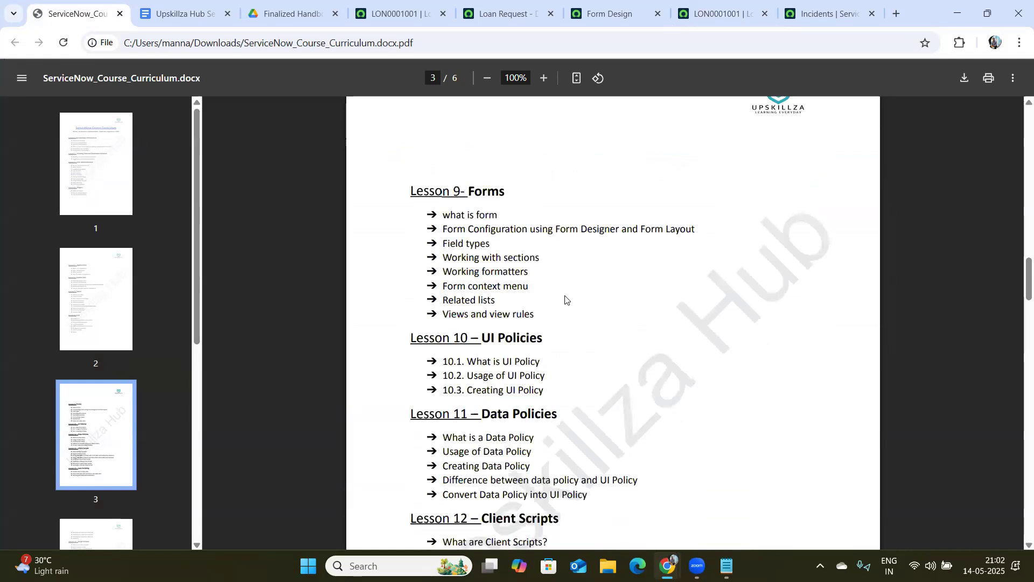
left_click_drag(532, 317, 414, 158)
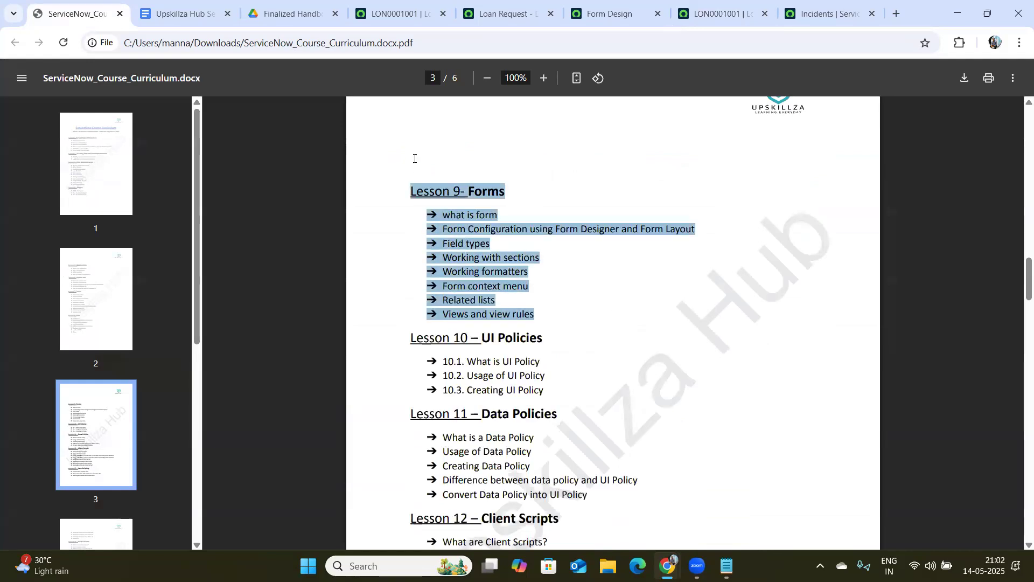
left_click(476, 198)
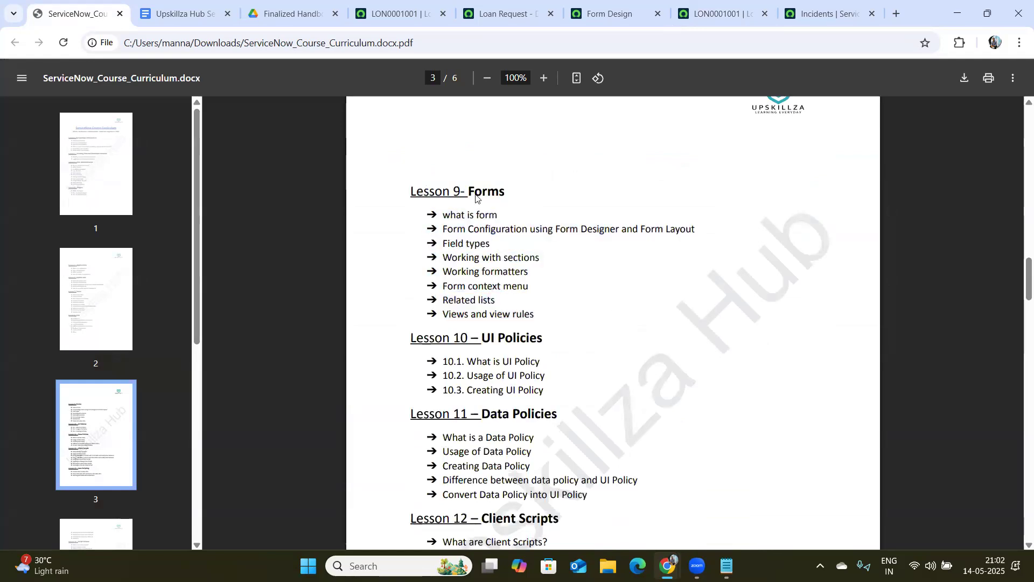
left_click_drag(534, 318, 434, 176)
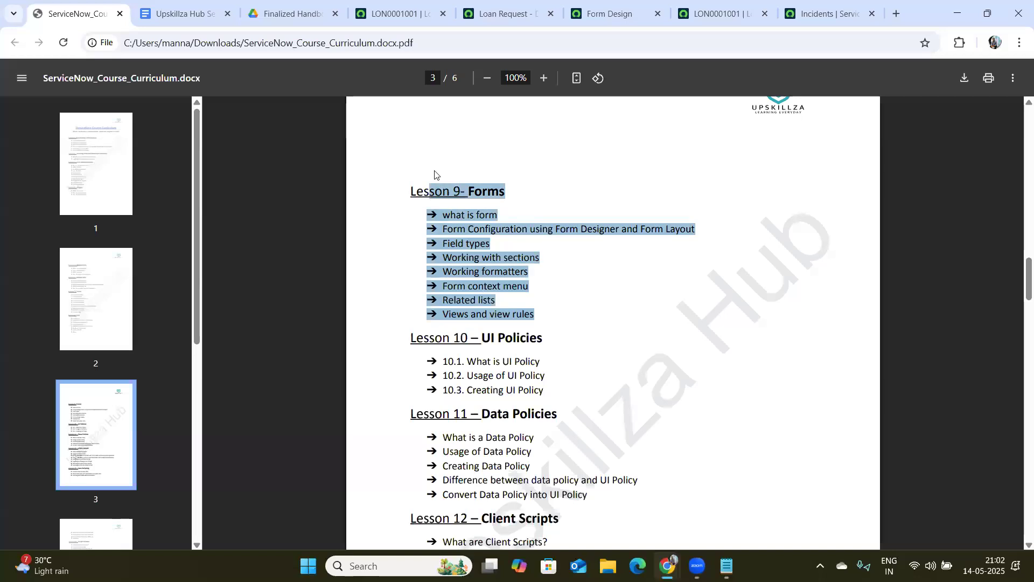
left_click(609, 398)
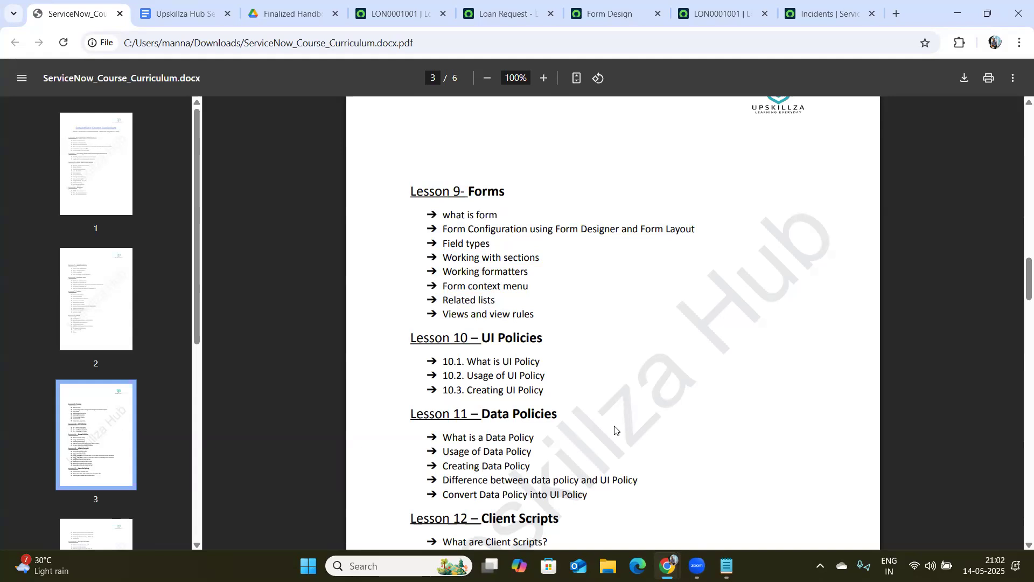
Step: Return to the loan request record with the ServiceNow navigator and review its form configuration options, including Form Builder
left_click(401, 15)
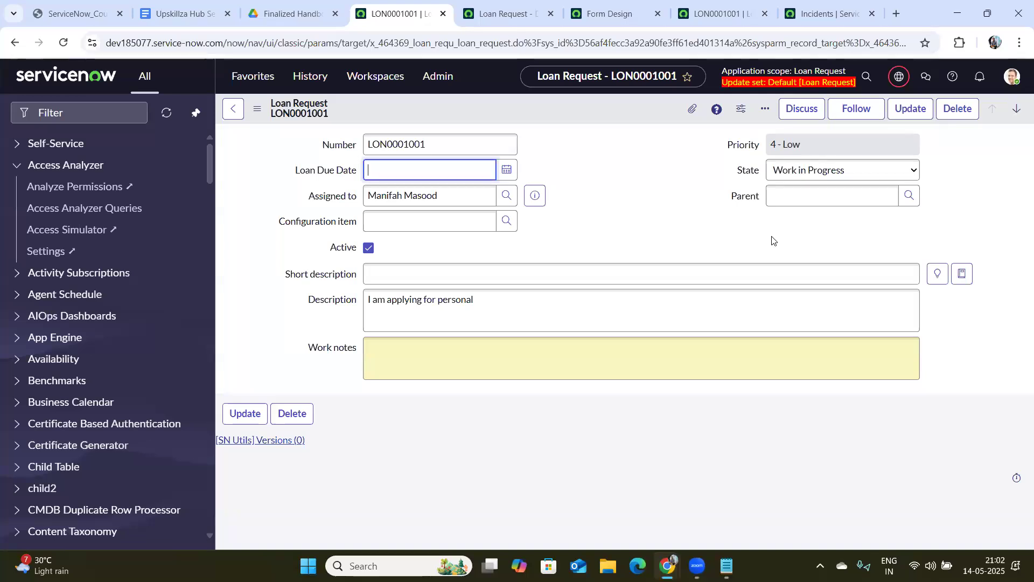
left_click(264, 107)
mouse_move(367, 205)
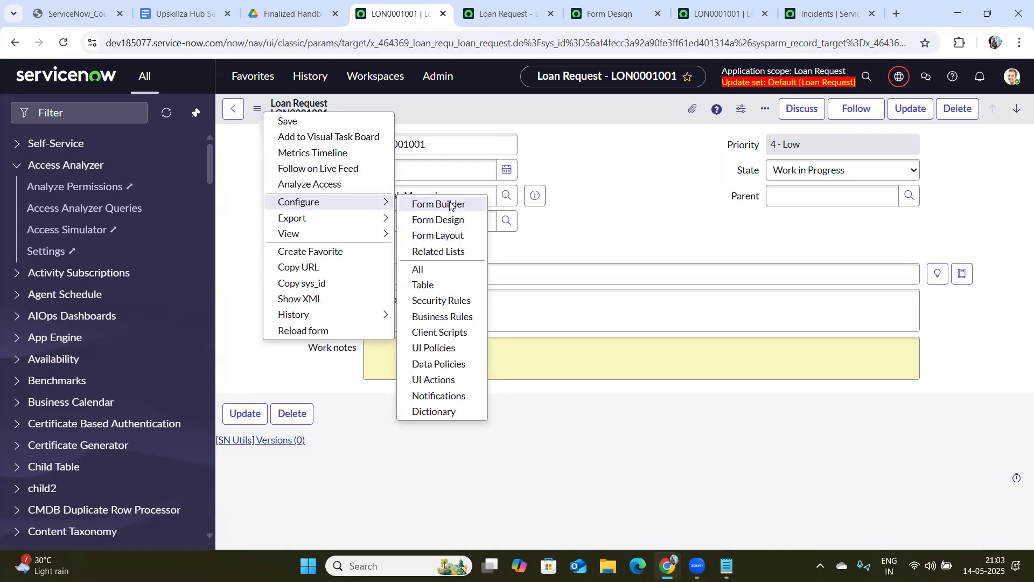
left_click(616, 207)
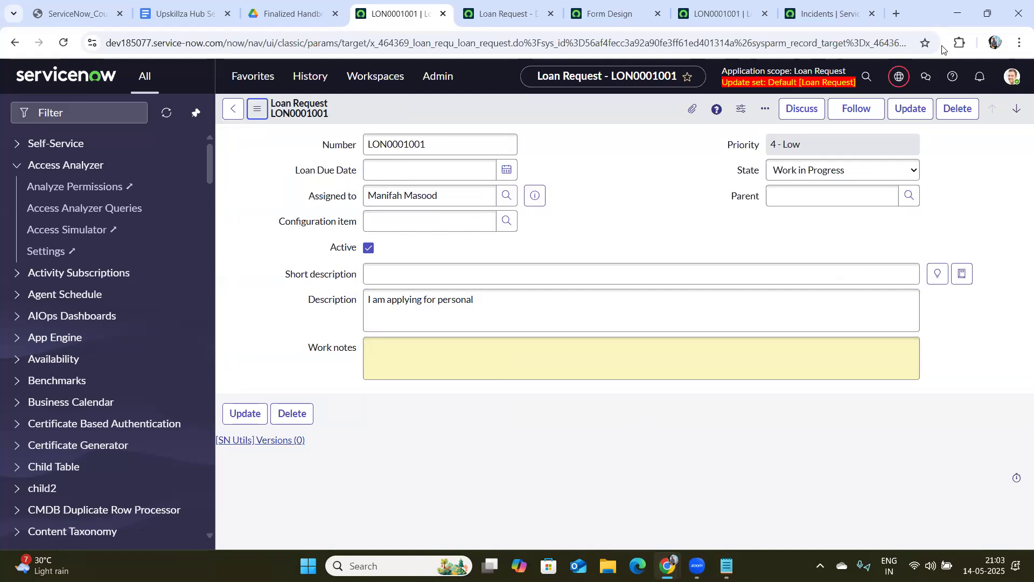
left_click(835, 307)
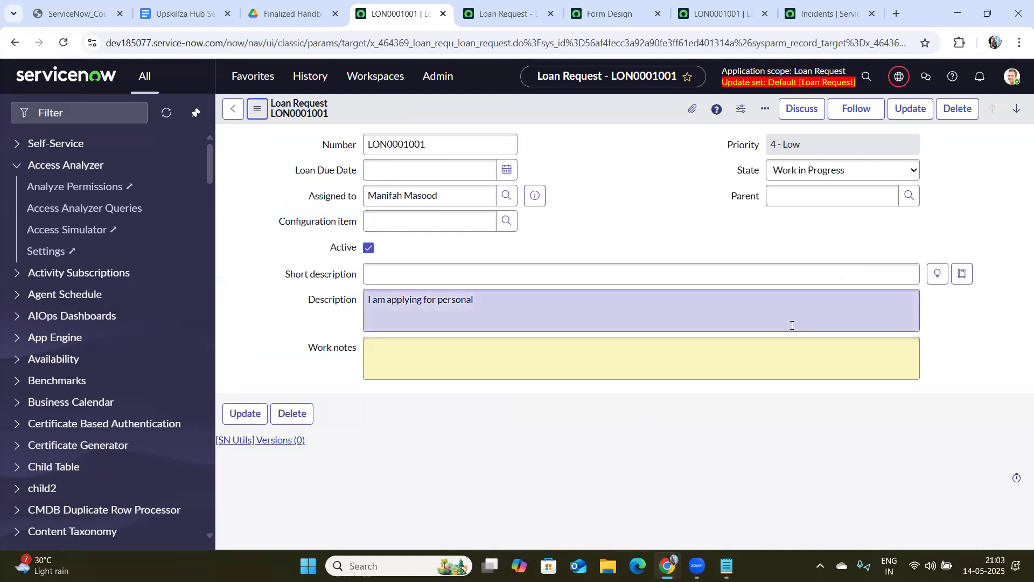